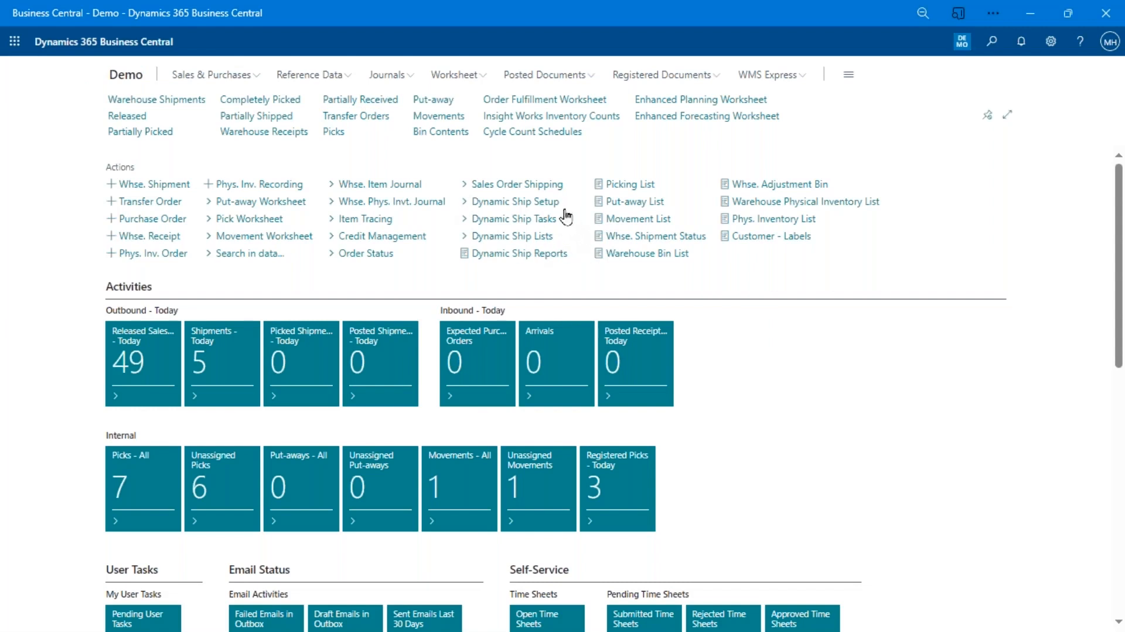
- Browse the Dynamic Ship Lists and Tasks menus, then show the Sales & Purchases group
left_click(539, 238)
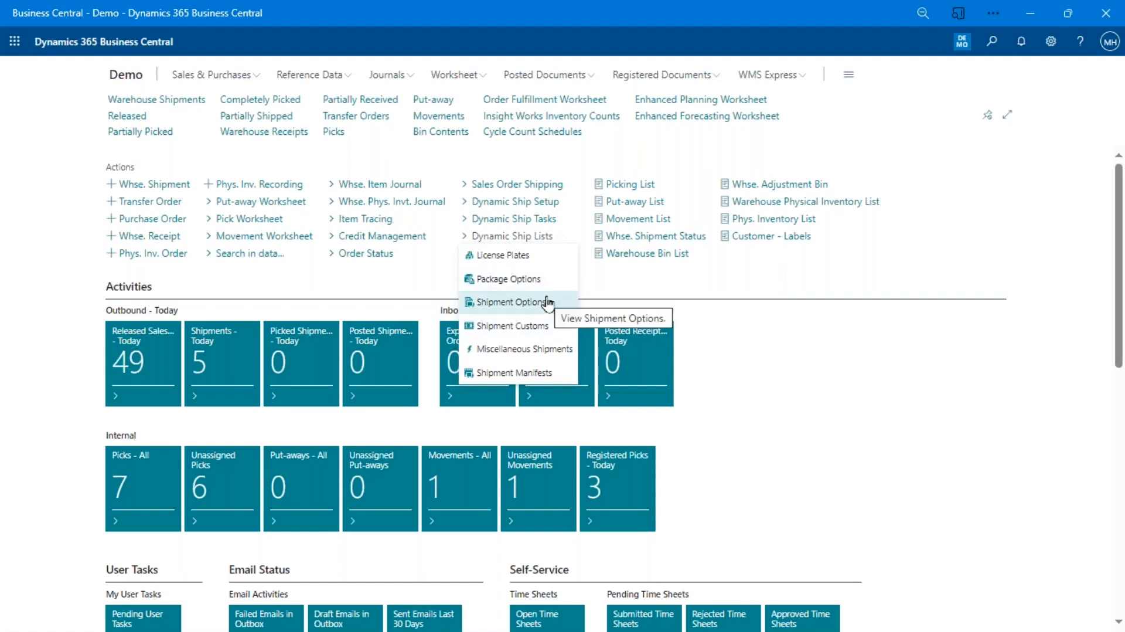
left_click(553, 225)
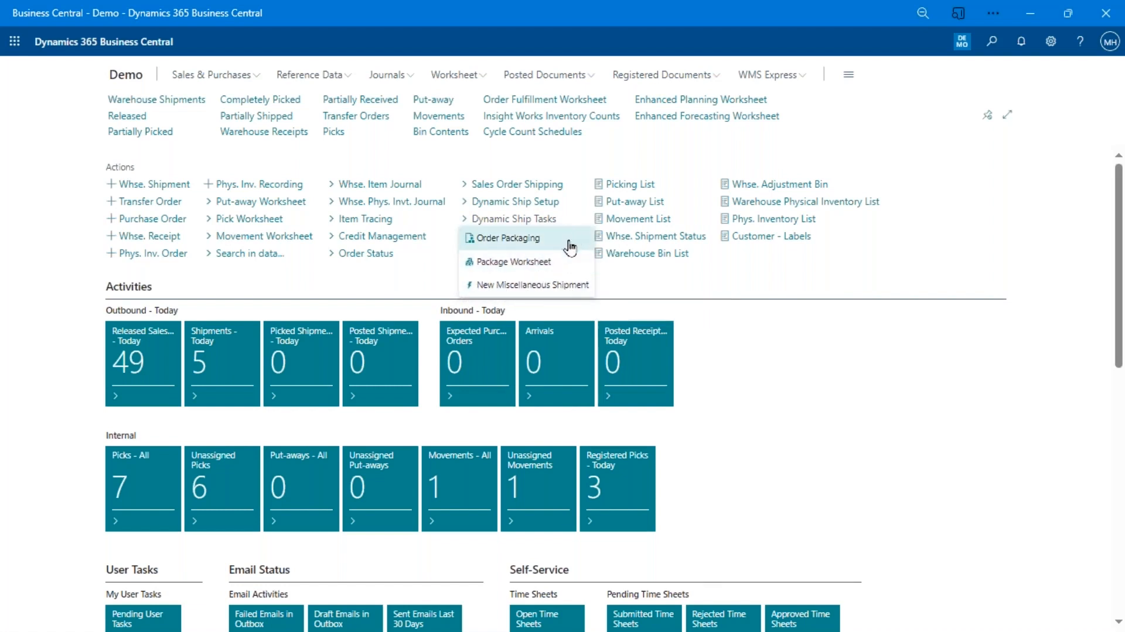
left_click(638, 280)
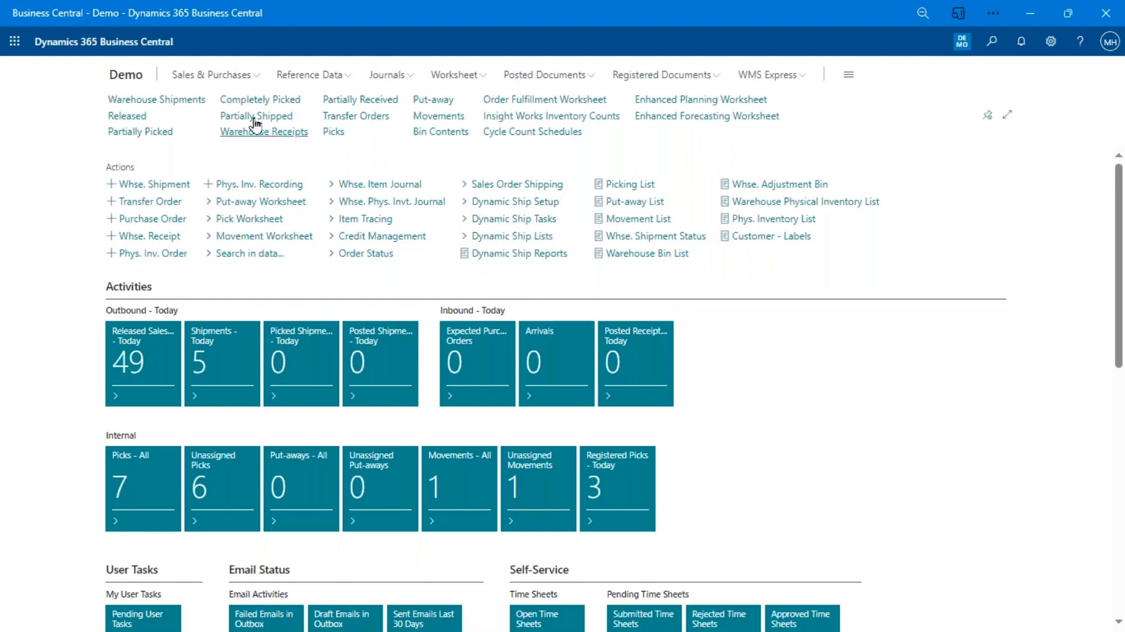
left_click(218, 76)
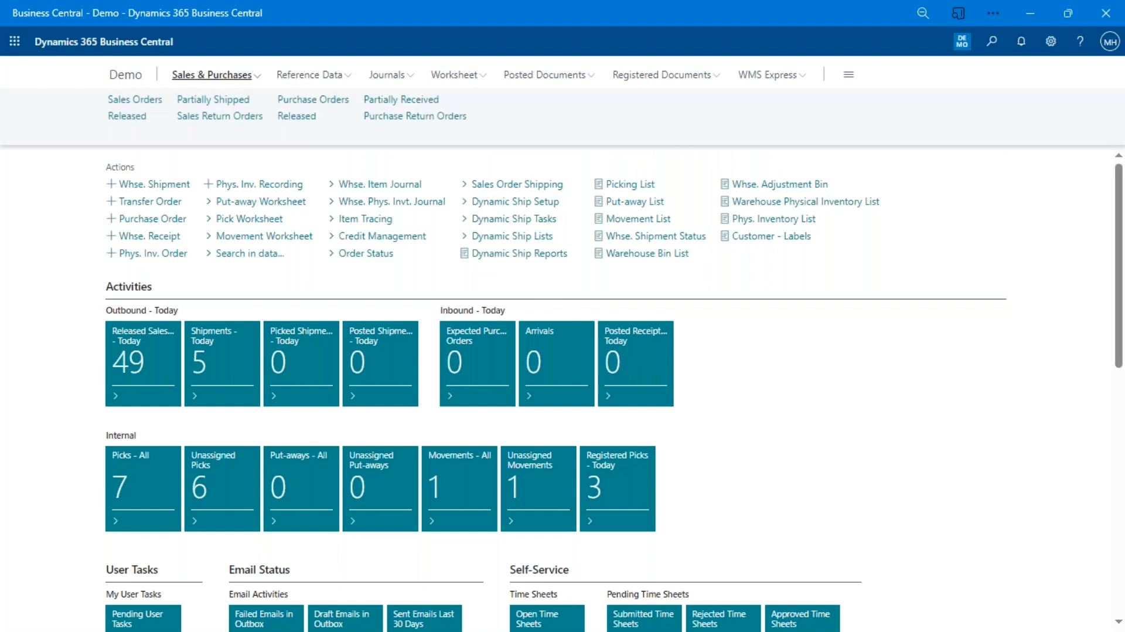
- Sort the Sales Orders list by No. descending and open order S-ORD101004
left_click(125, 106)
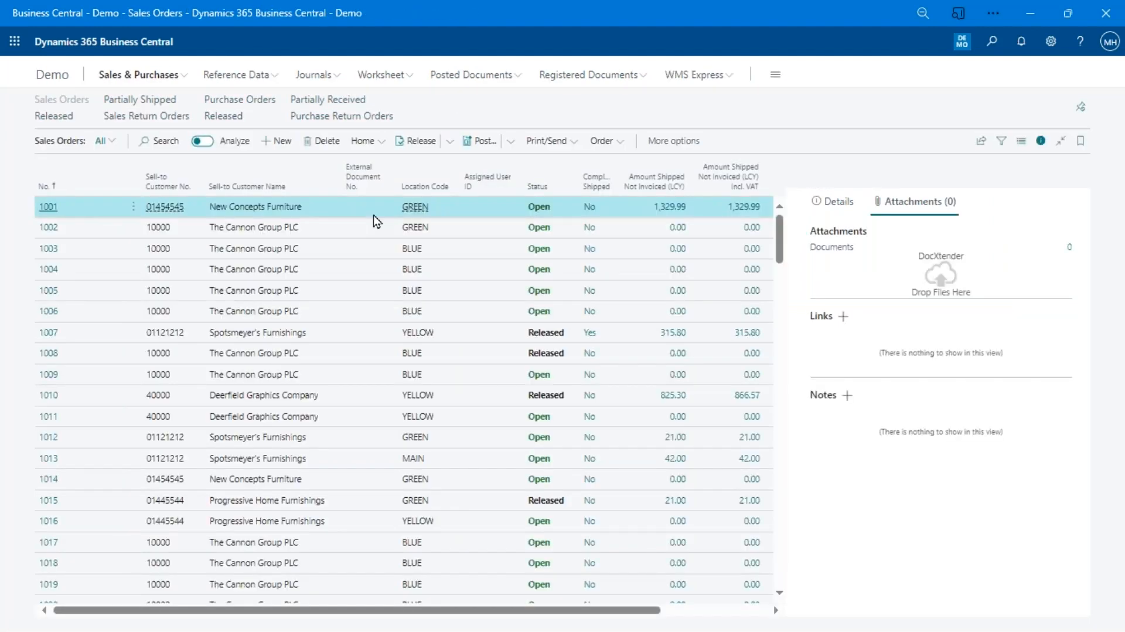
left_click(50, 192)
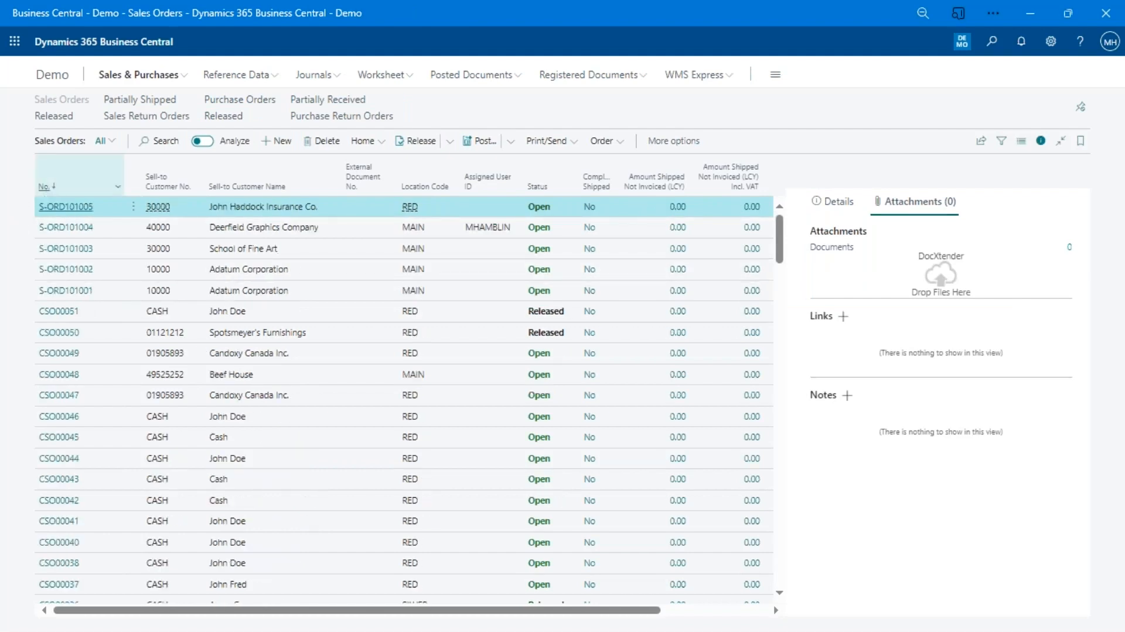
left_click(74, 232)
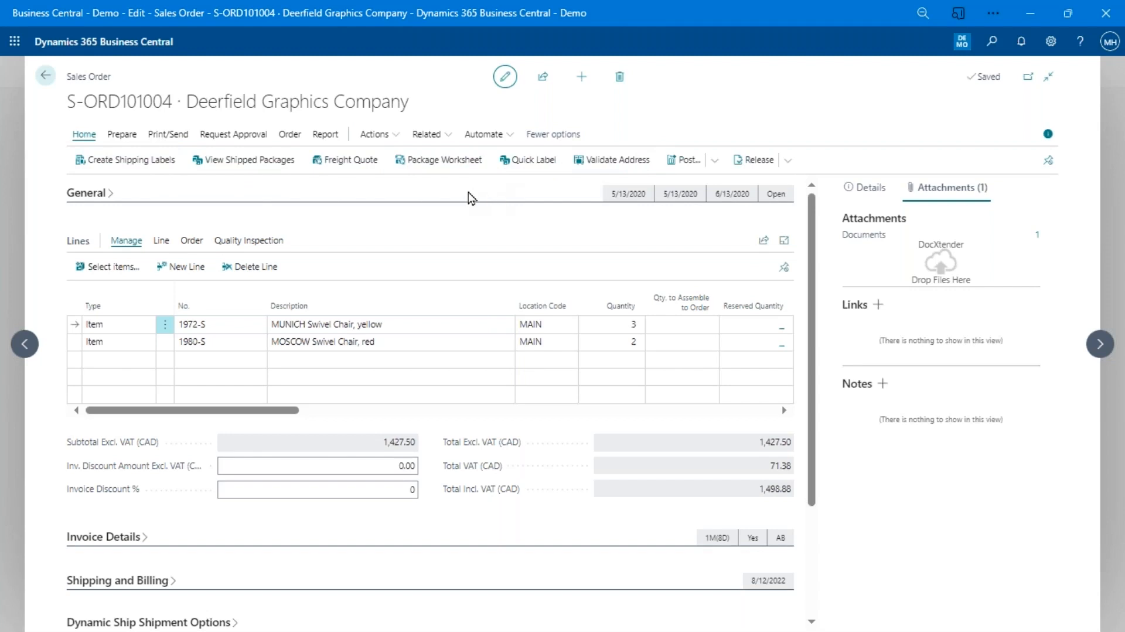
- Expand the Shipping and Billing section of order S-ORD101004
scroll(412, 265, "down", 2)
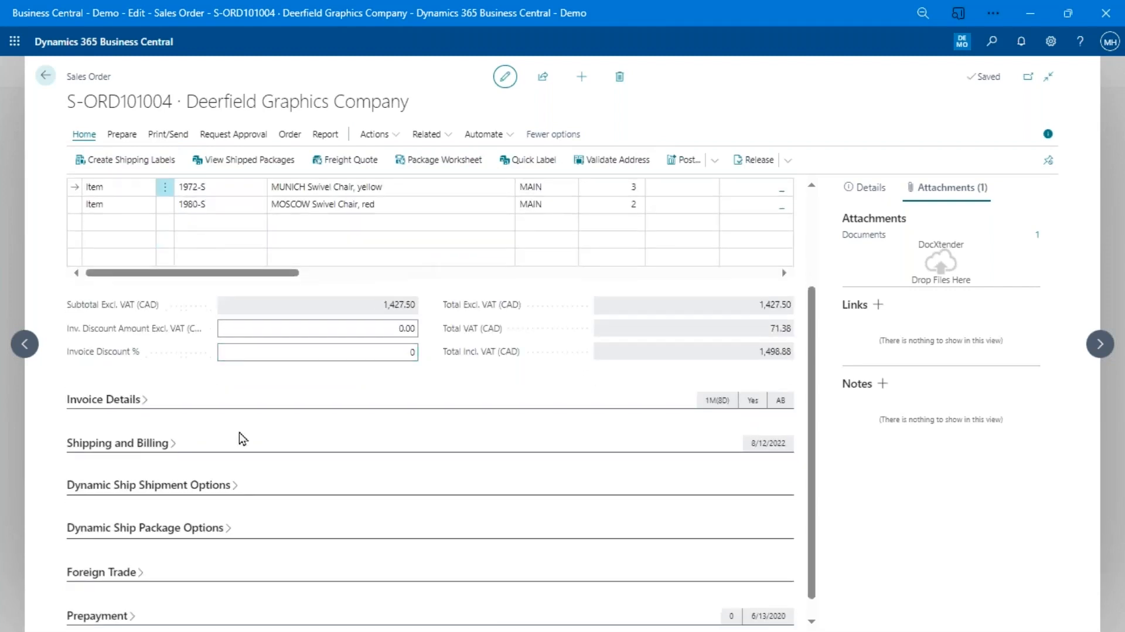
left_click(158, 445)
scroll(162, 448, "down", 5)
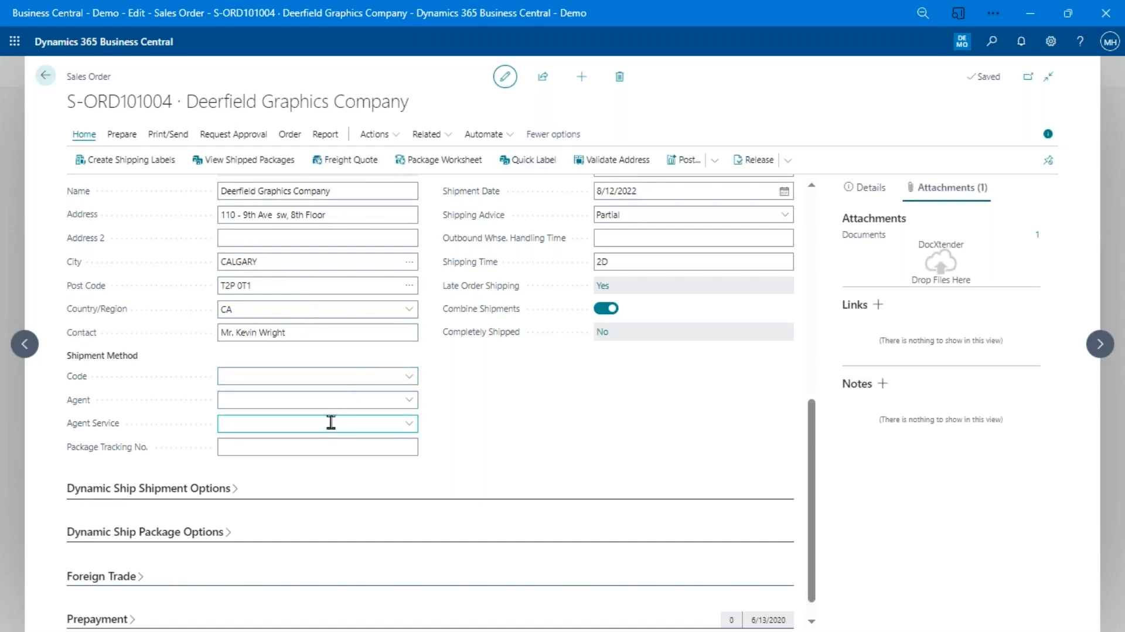
scroll(329, 422, "down", 1)
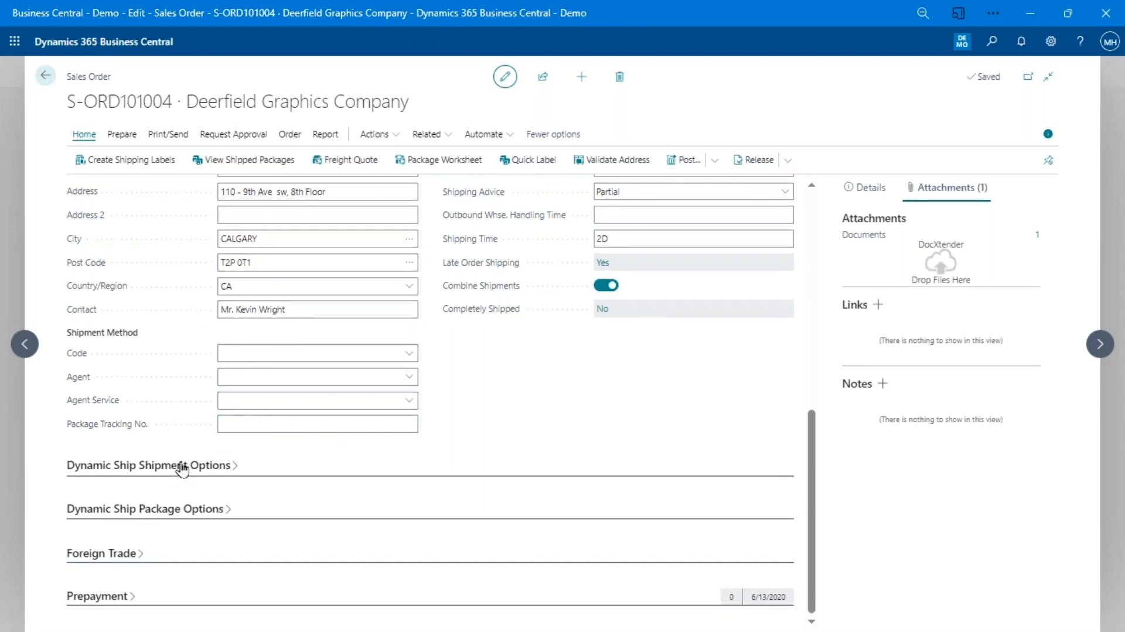
- Review Dynamic Ship package options, keeping Payment Type None and Additional Handling Not Set
left_click(181, 509)
scroll(398, 495, "down", 6)
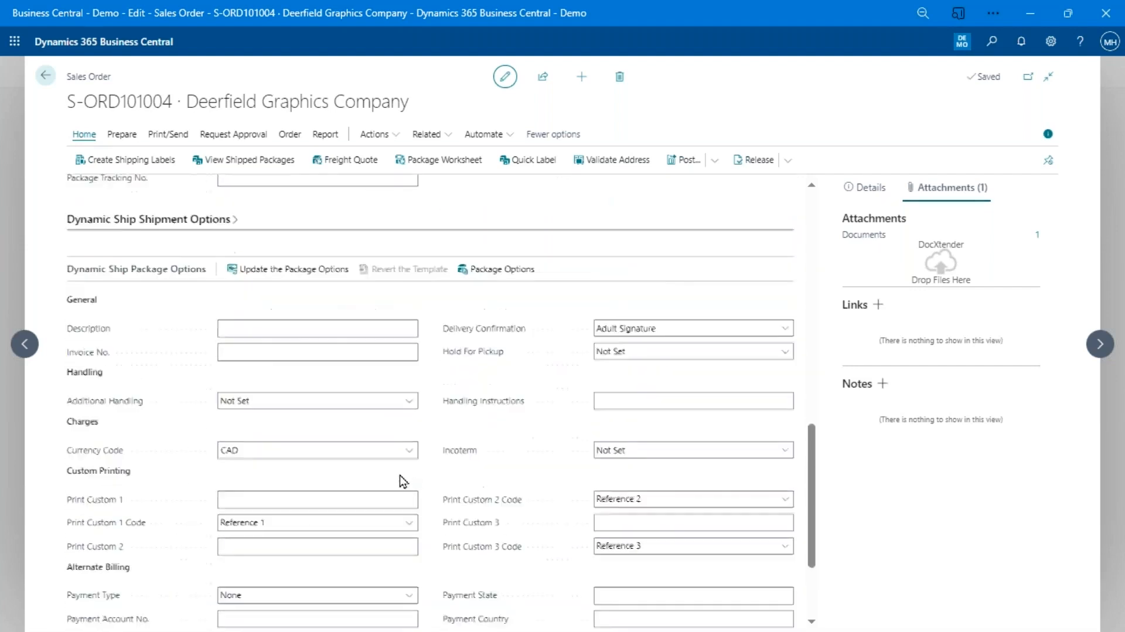
left_click(289, 504)
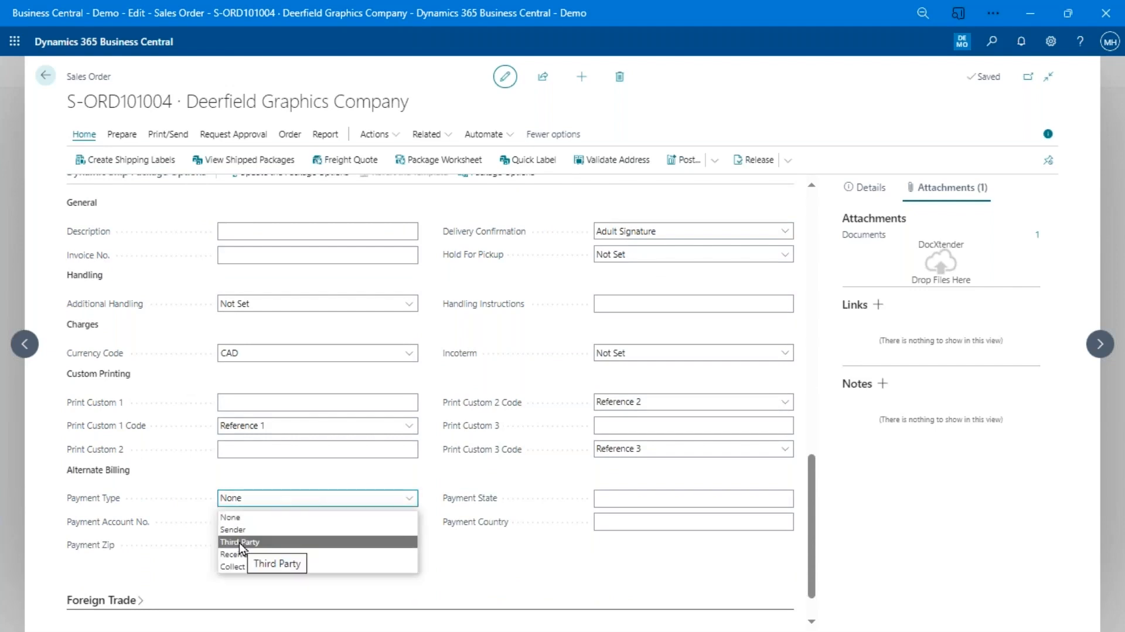
left_click(340, 497)
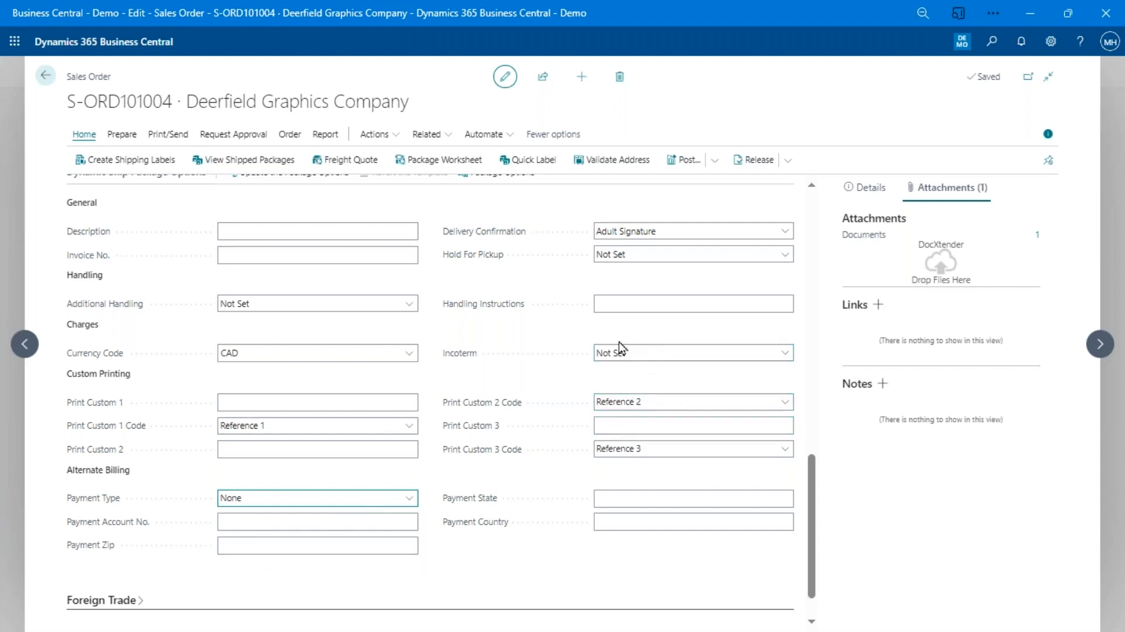
left_click(384, 304)
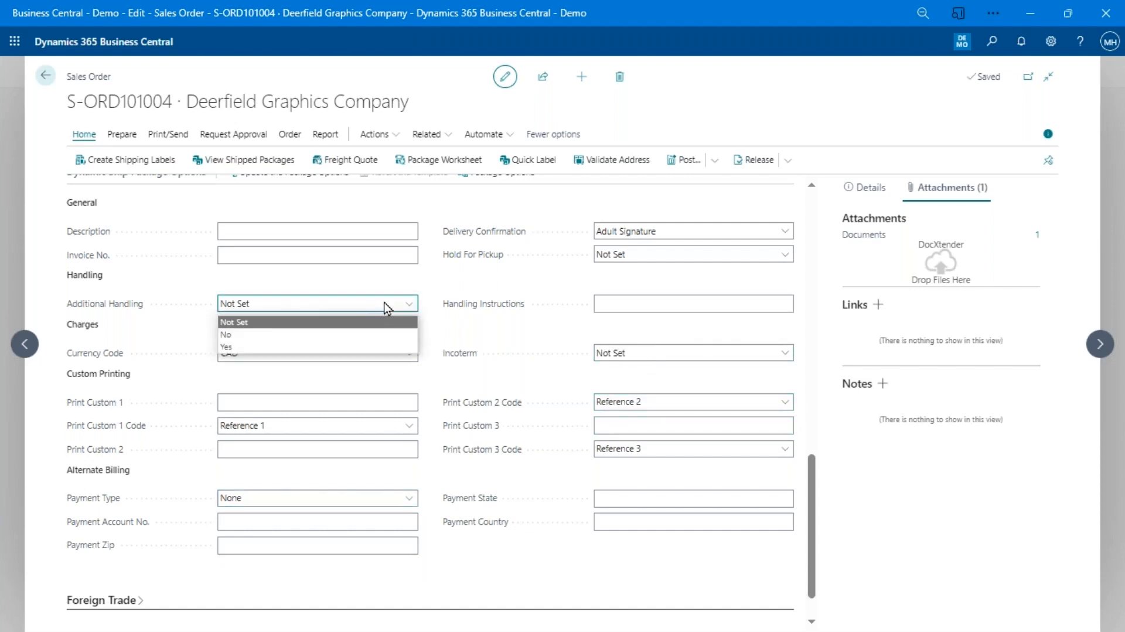
left_click(384, 305)
scroll(503, 415, "up", 3)
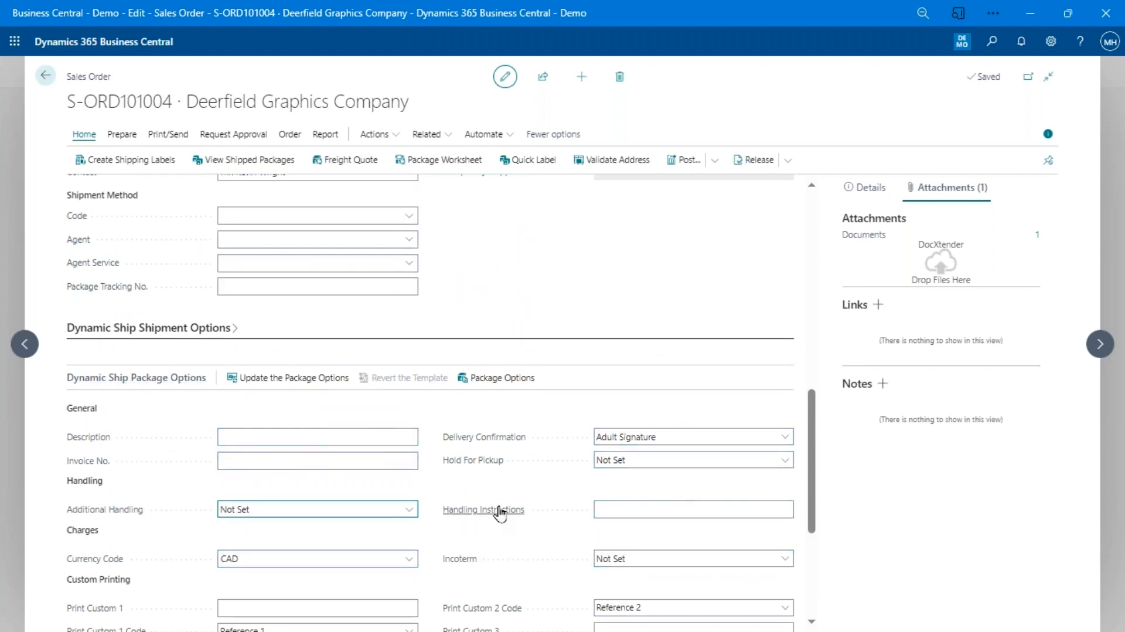
mouse_move(500, 513)
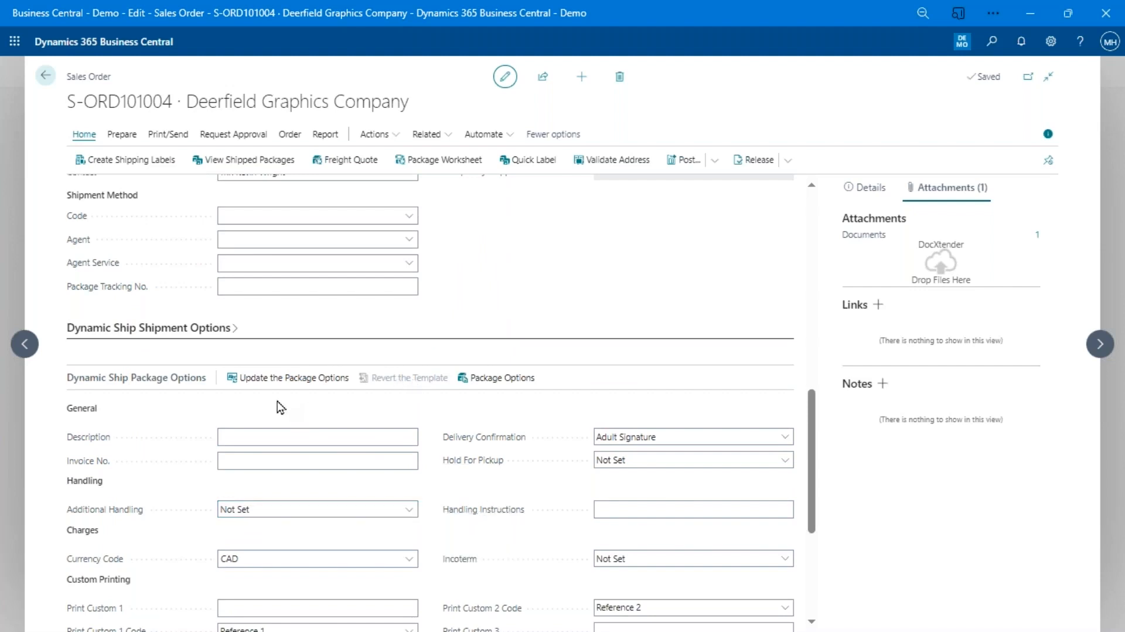
scroll(279, 406, "down", 4)
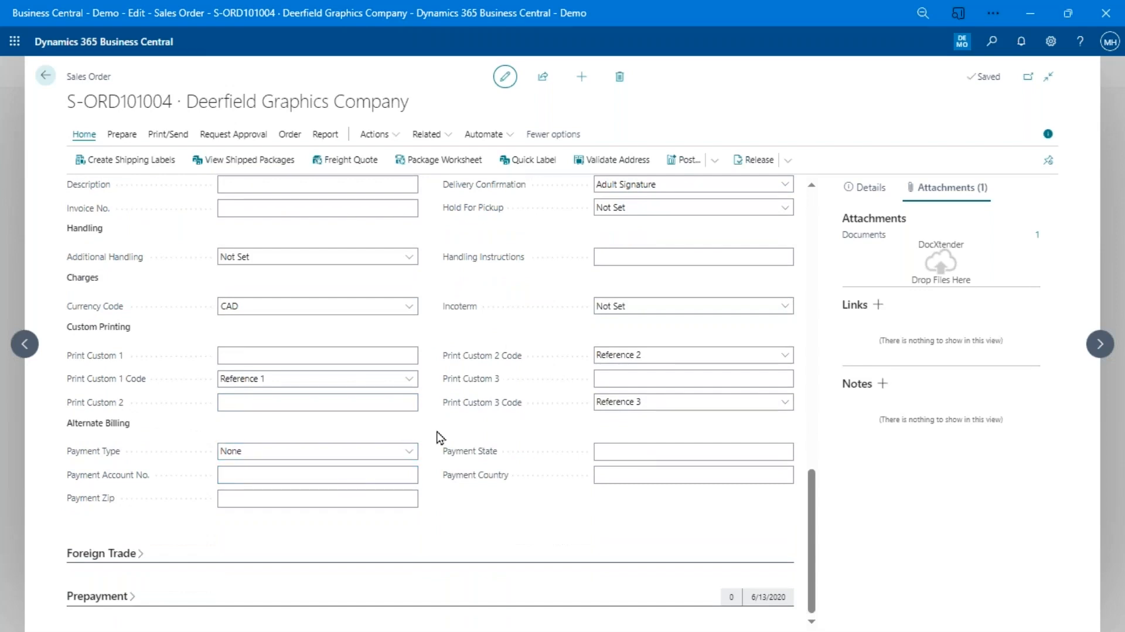
scroll(439, 437, "up", 3)
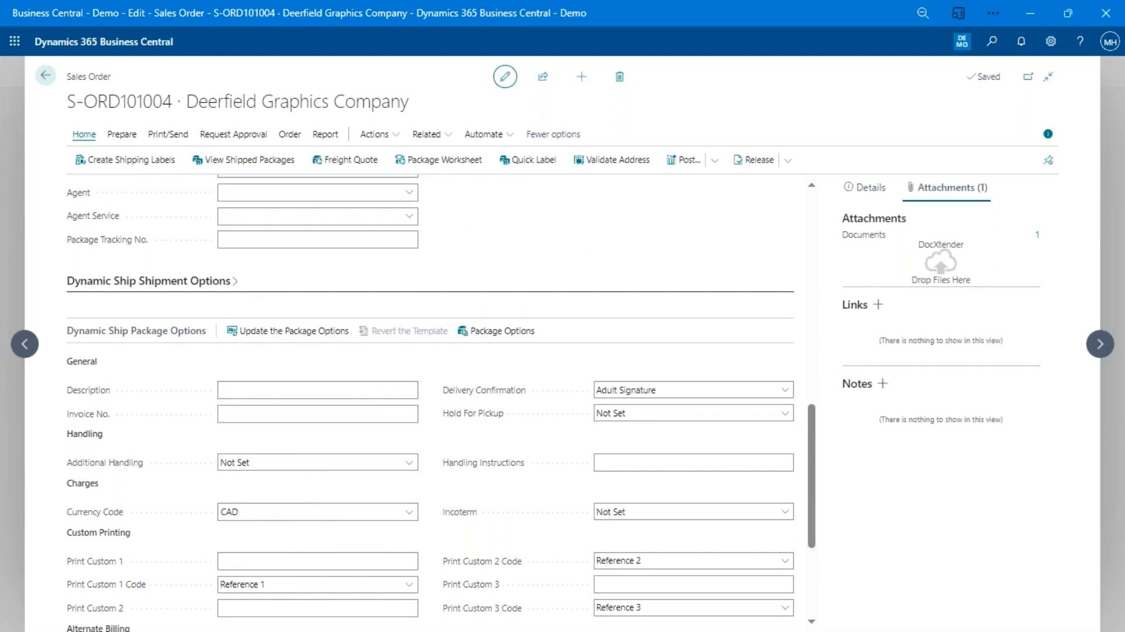
left_click(145, 332)
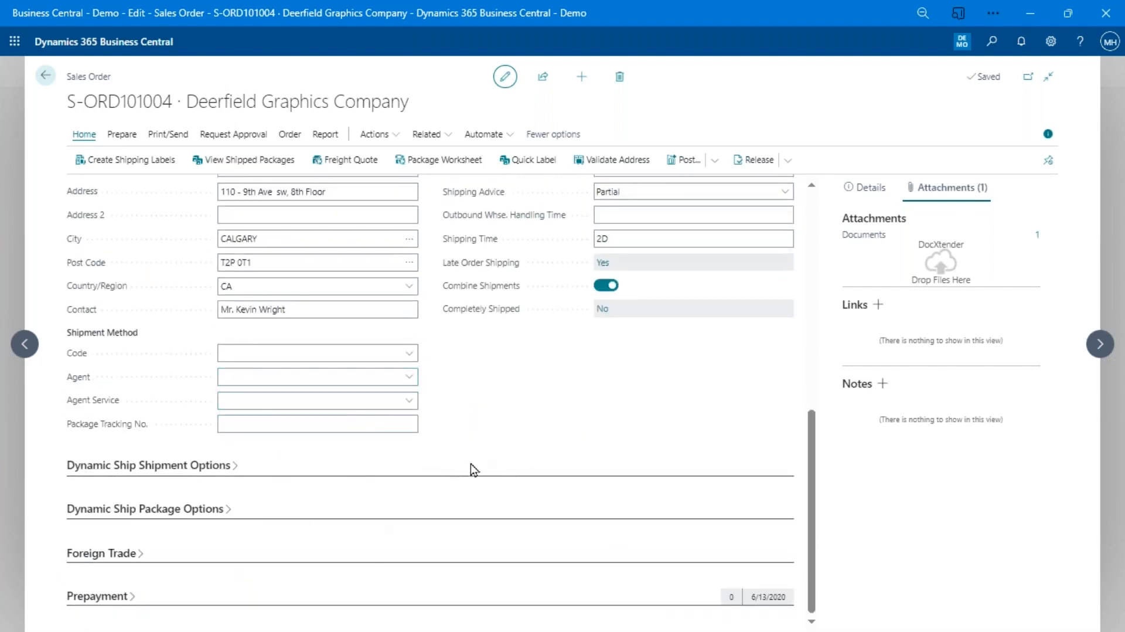
- Delete the ship-to post code T2P 0T1 and move on to Country/Region
scroll(469, 462, "up", 3)
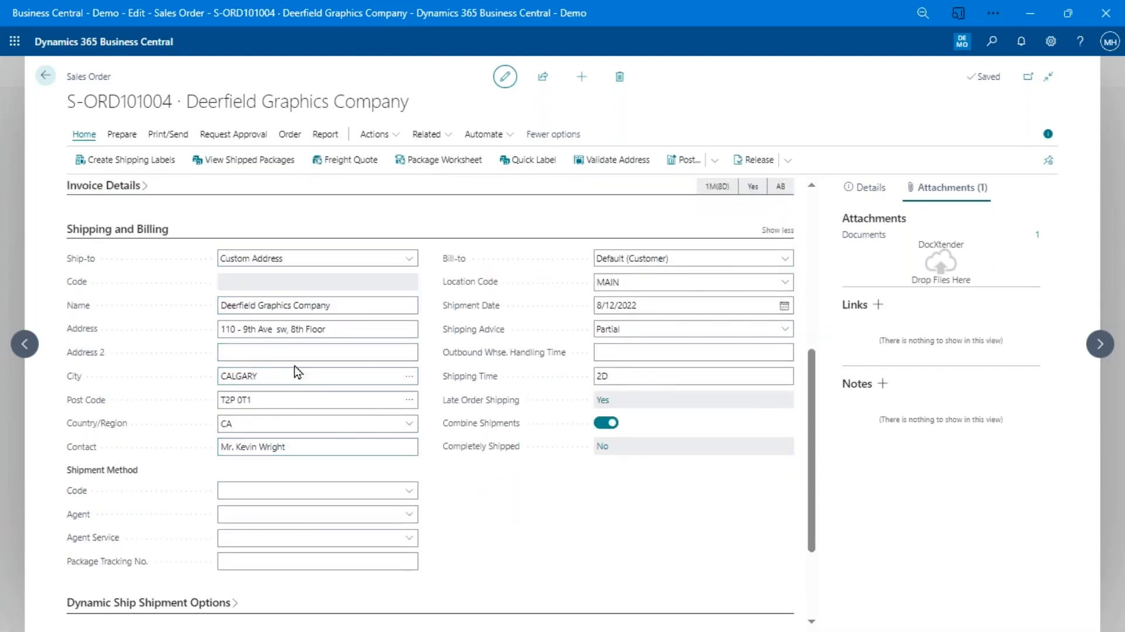
left_click(300, 399)
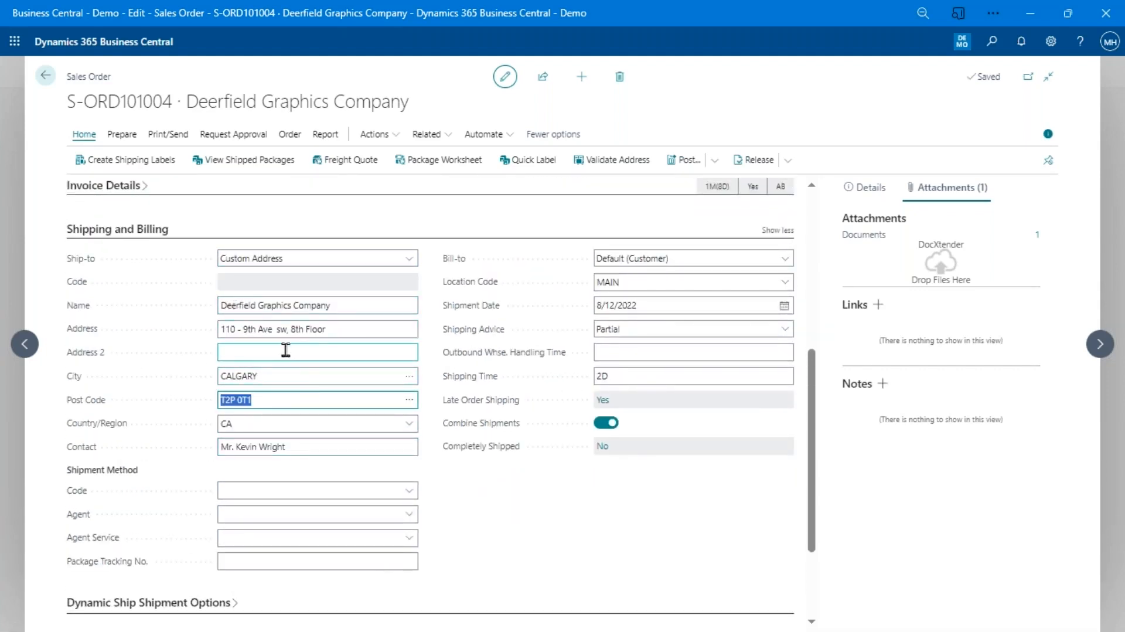
key("BackSpace")
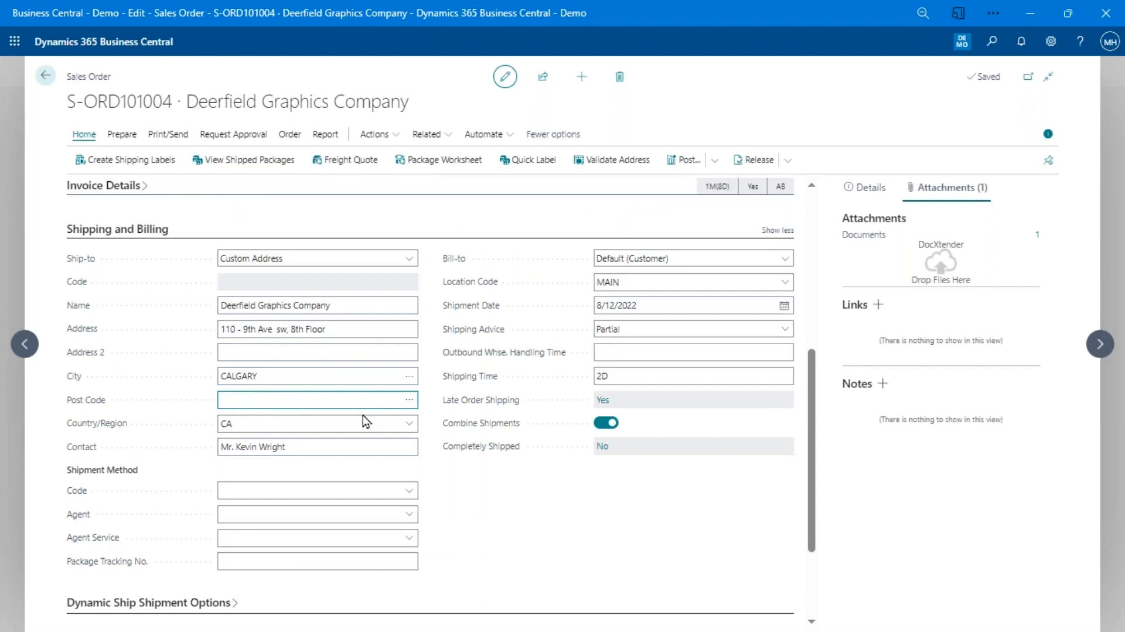
key("Tab")
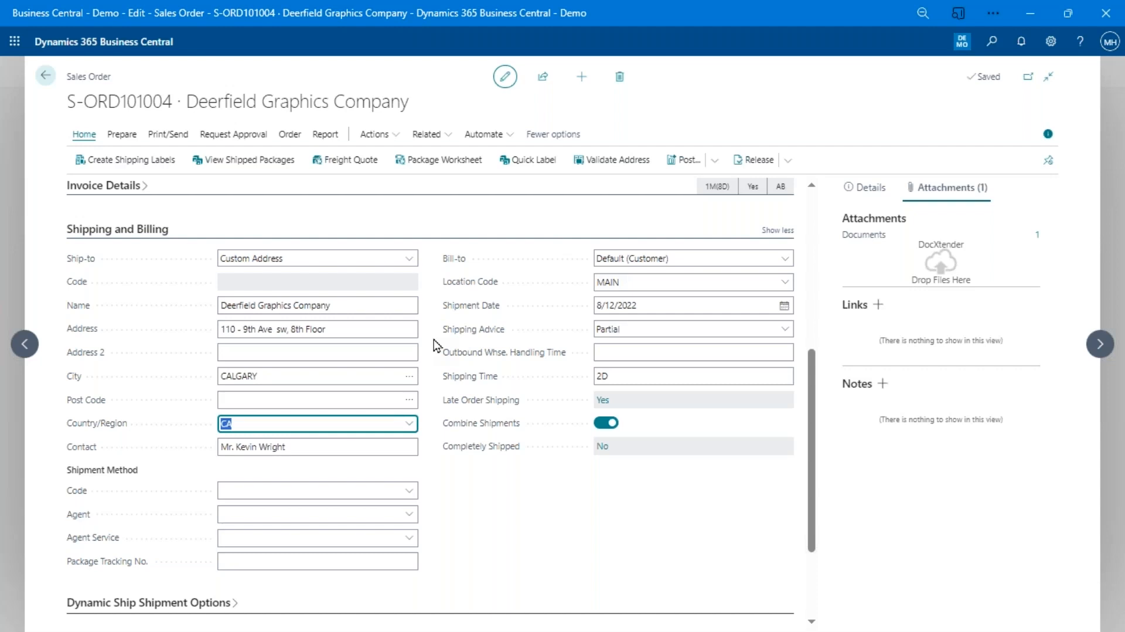
left_click(612, 166)
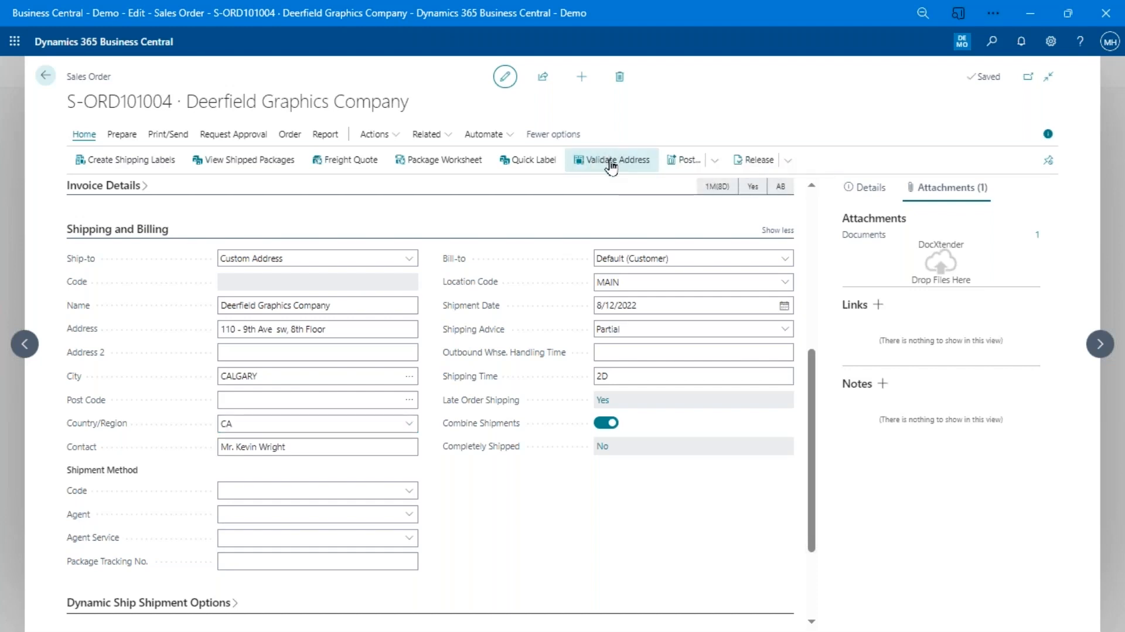
left_click(611, 167)
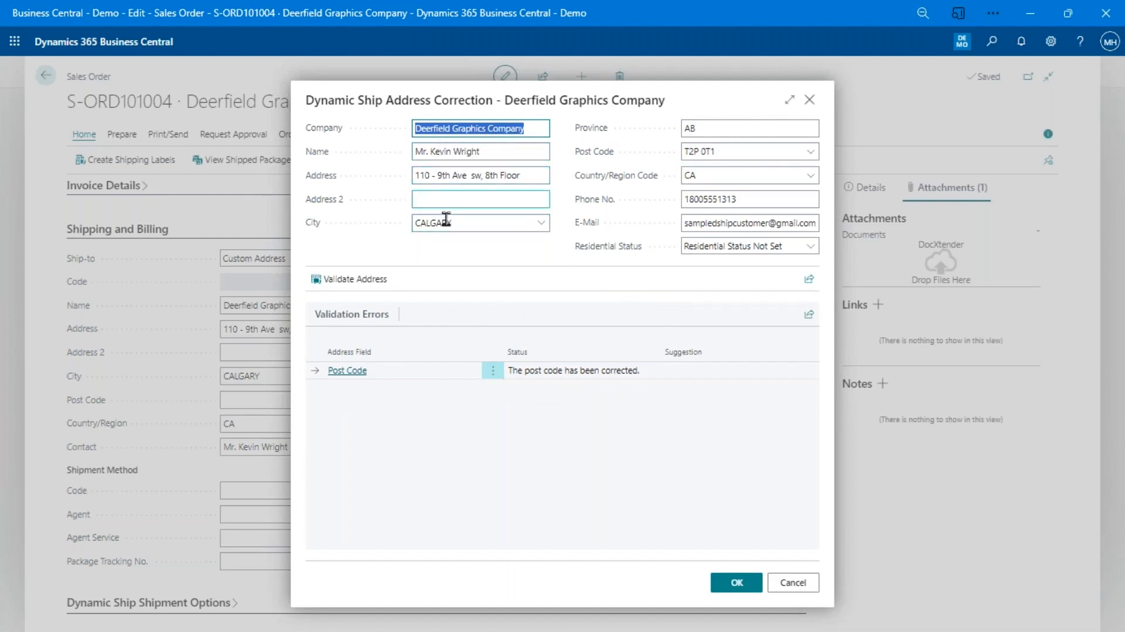
left_click(757, 152)
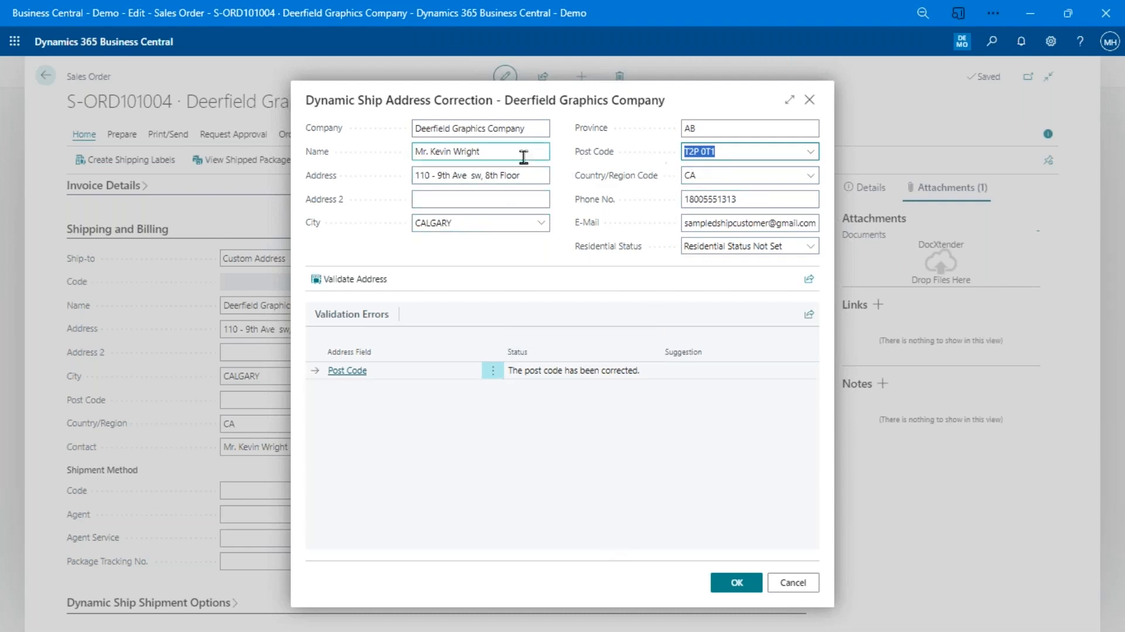
left_click(527, 175)
key("ctrl+c")
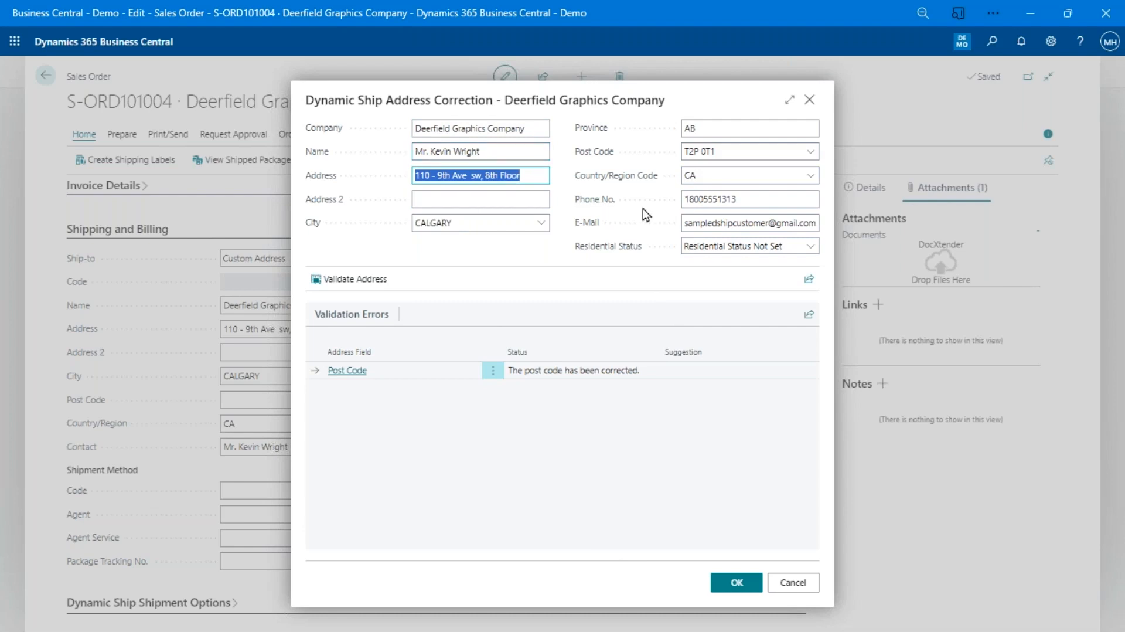
key("BackSpace")
left_click(376, 291)
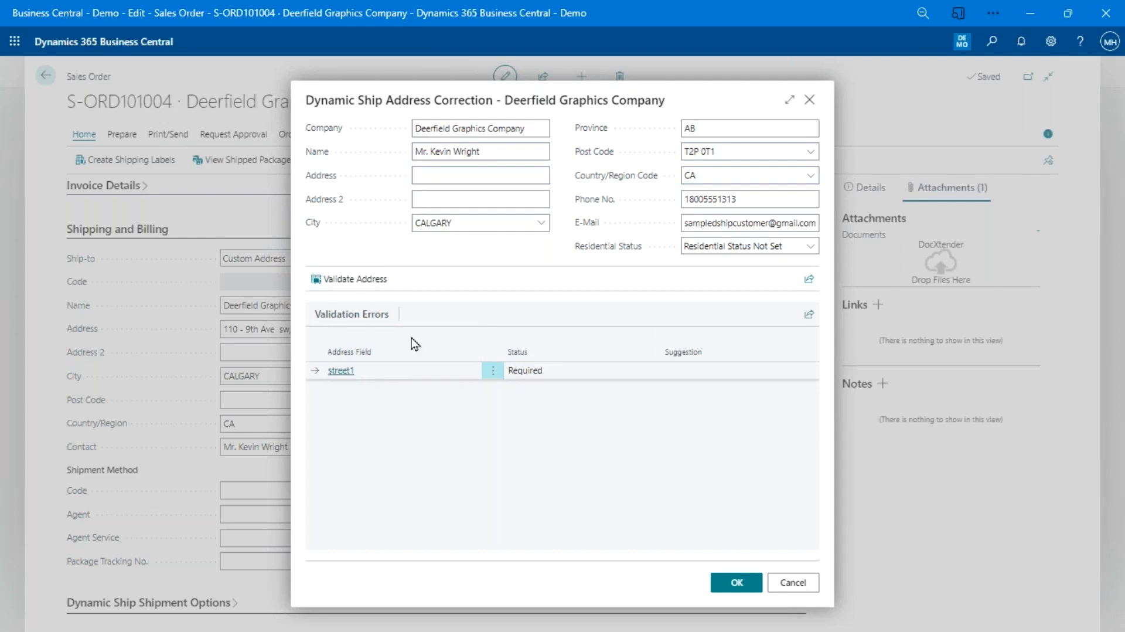
left_click(446, 176)
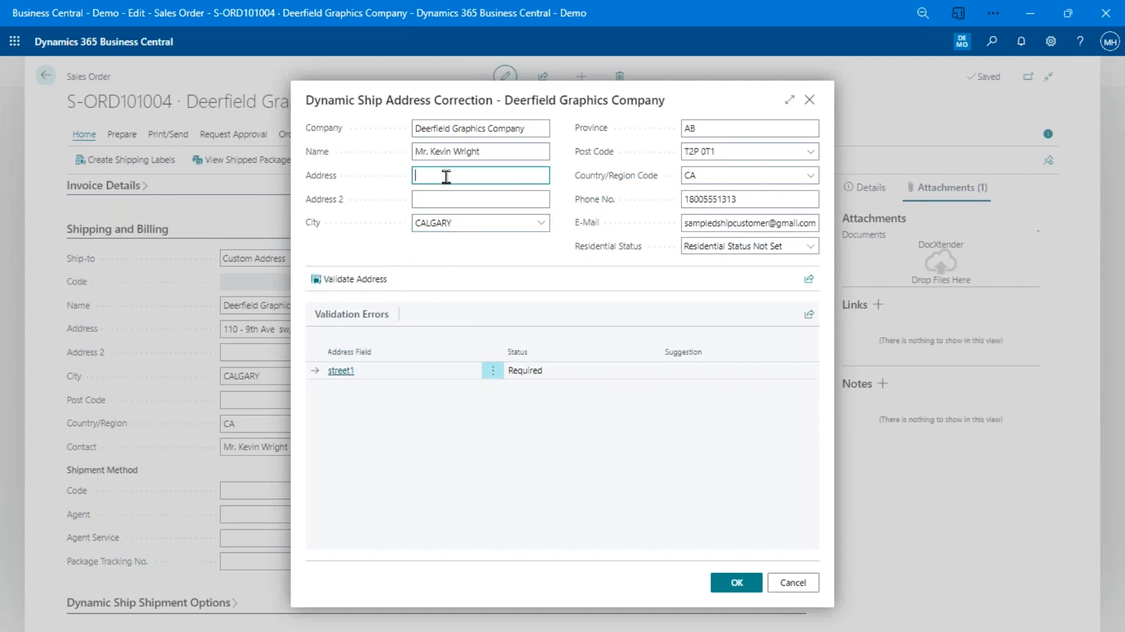
key("ctrl+v")
left_click(363, 279)
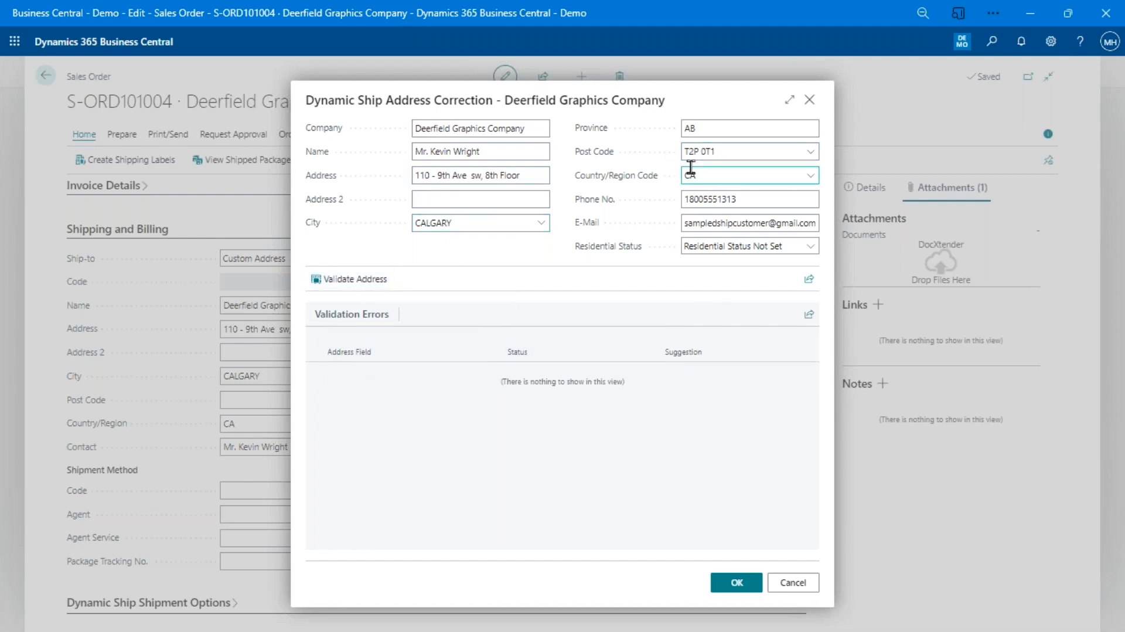
left_click(736, 582)
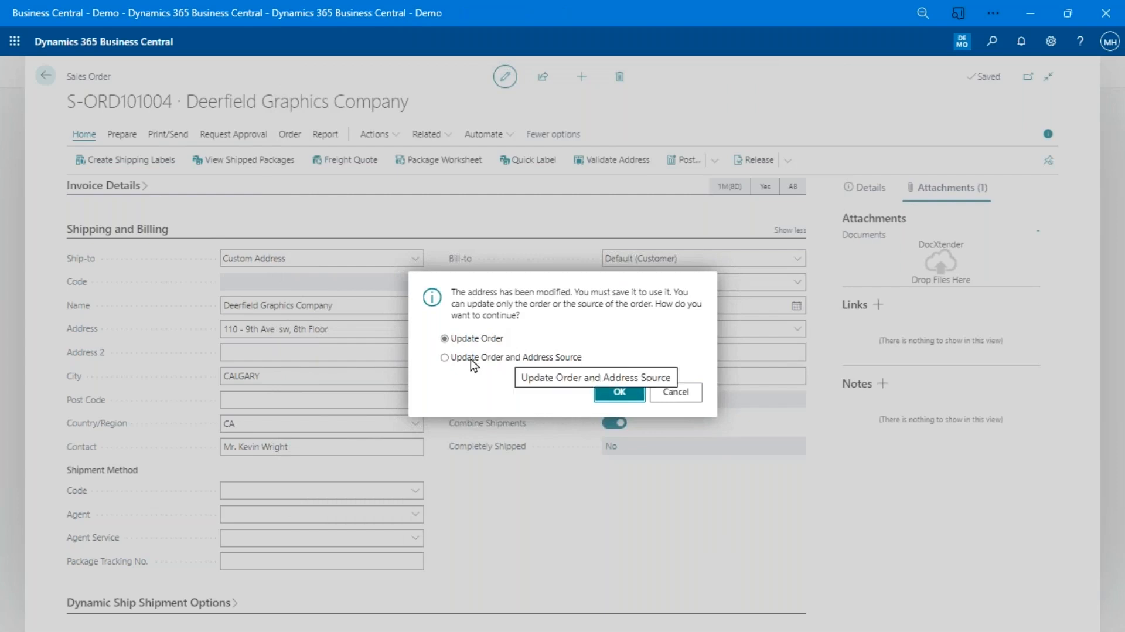
left_click(607, 399)
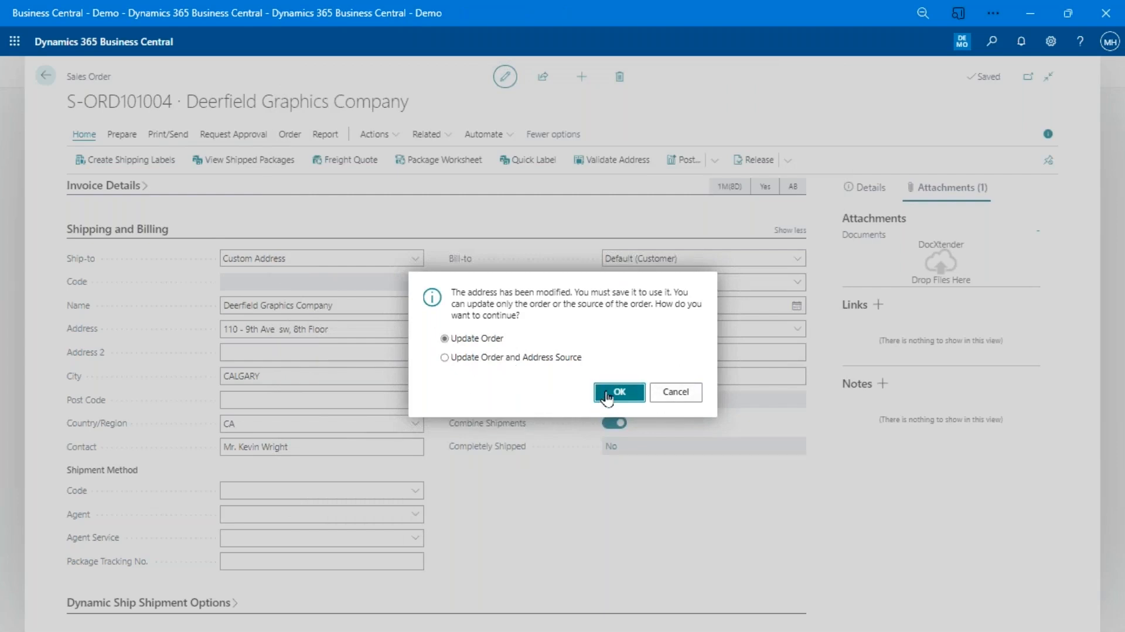
left_click(664, 379)
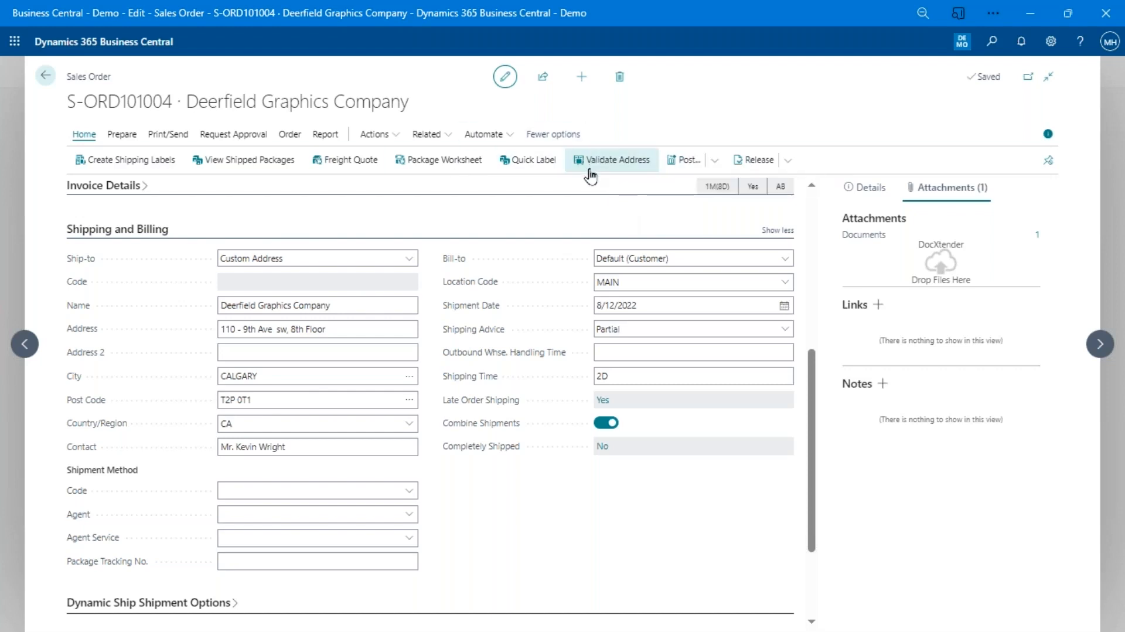
scroll(389, 376, "up", 2)
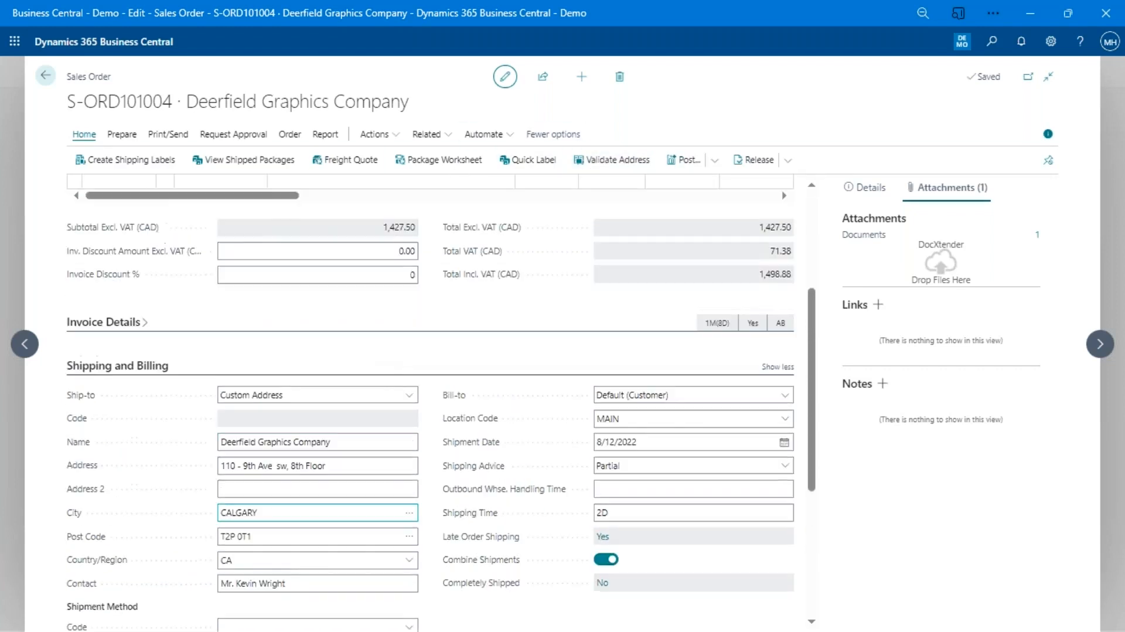
scroll(389, 384, "down", 3)
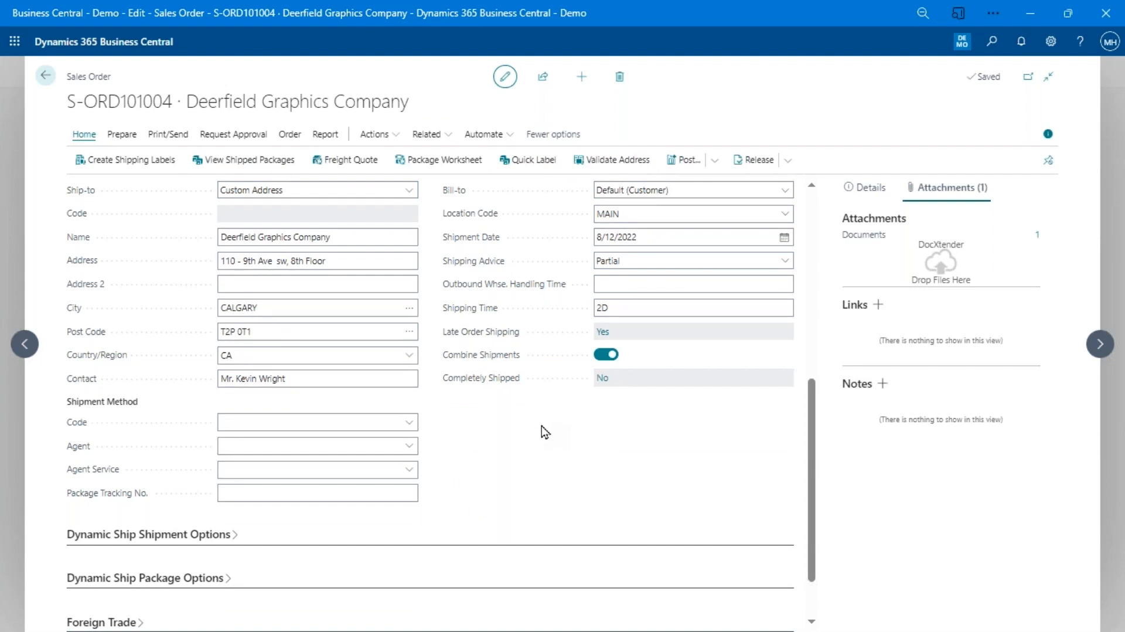
scroll(545, 431, "up", 5)
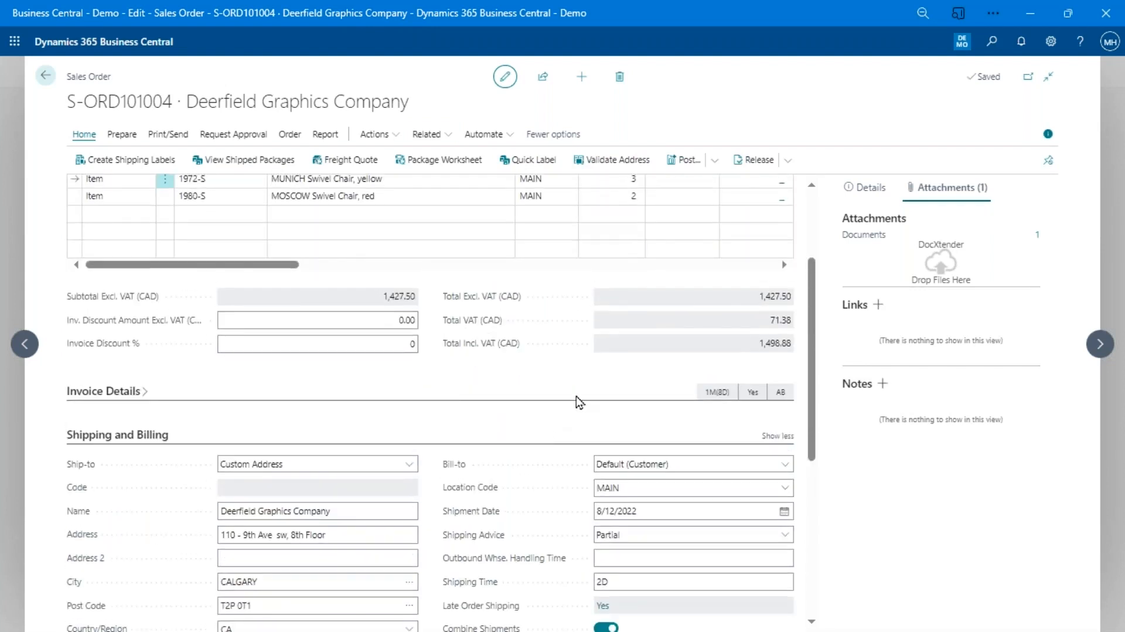
scroll(633, 311, "up", 2)
scroll(422, 495, "down", 9)
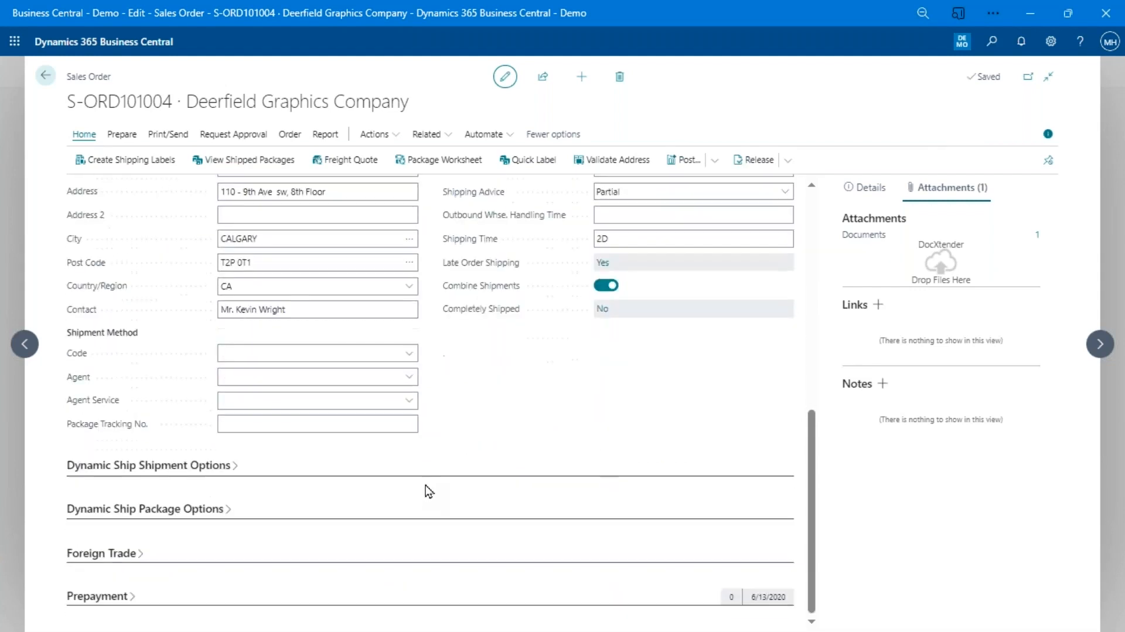
scroll(417, 525, "up", 8)
scroll(539, 494, "up", 3)
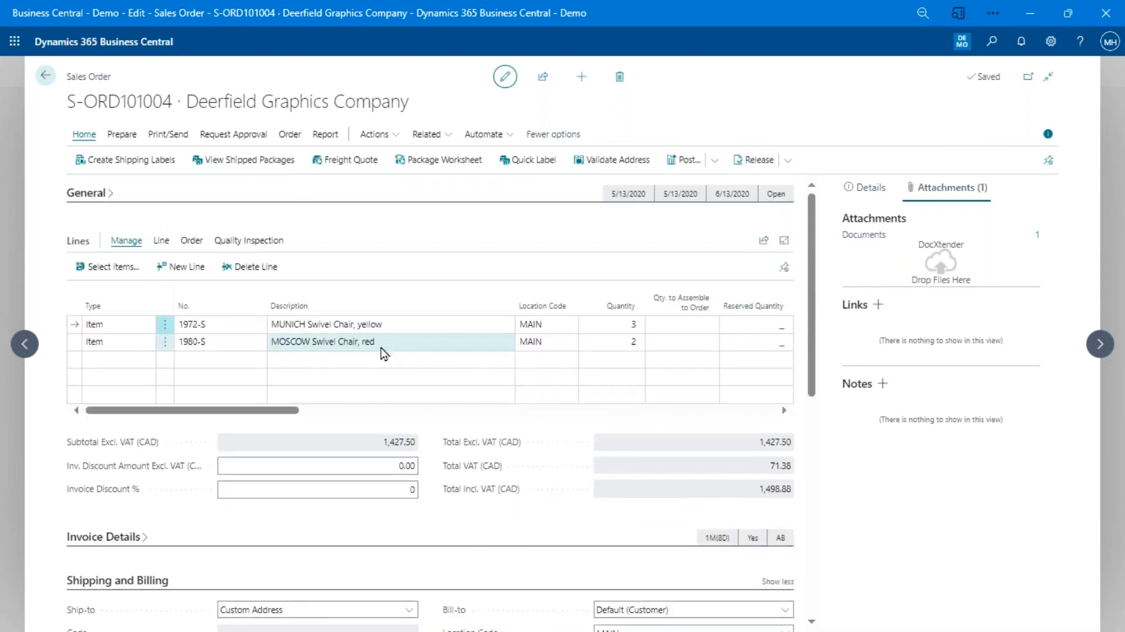
left_click(473, 364)
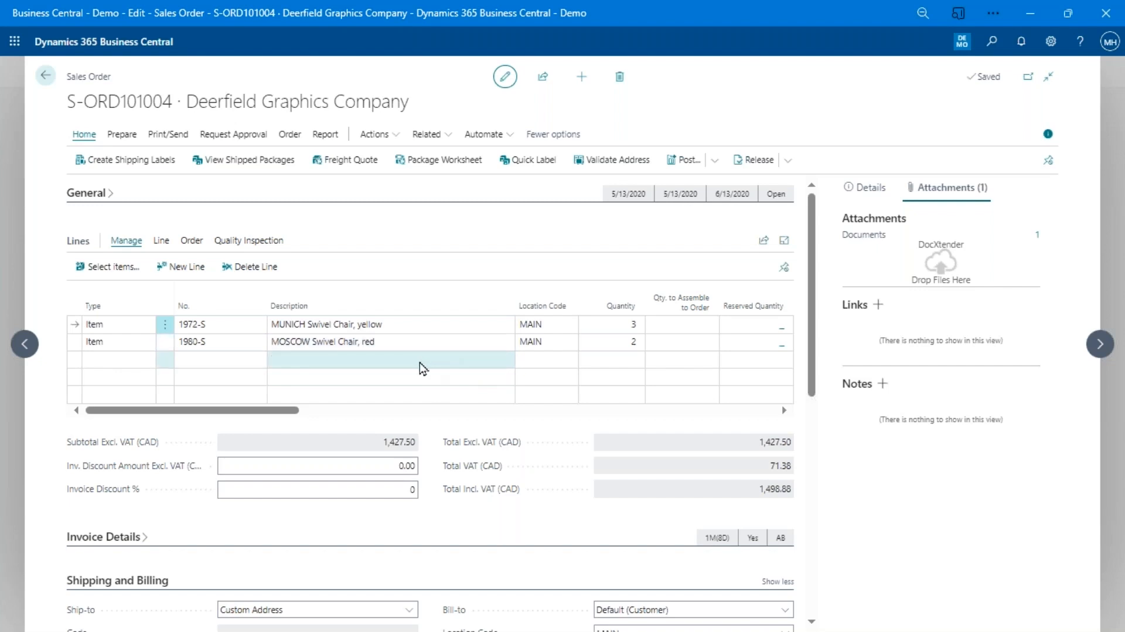
- Start a freight quote with the STDBOX template and 2 boxes at 34.75 lb each
left_click(351, 163)
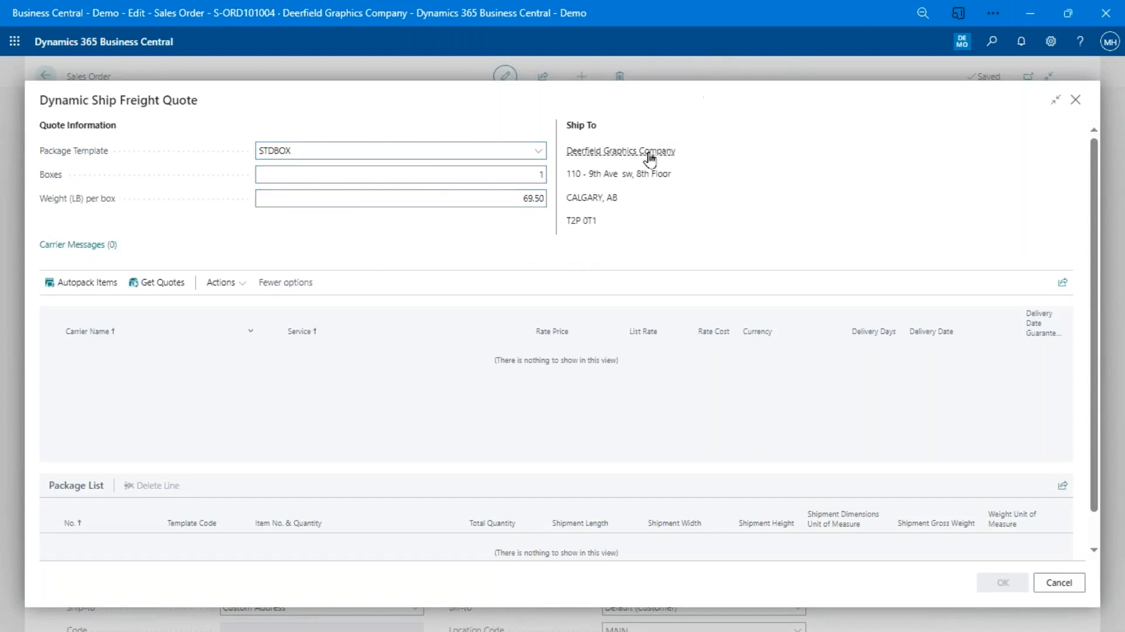
left_click(542, 155)
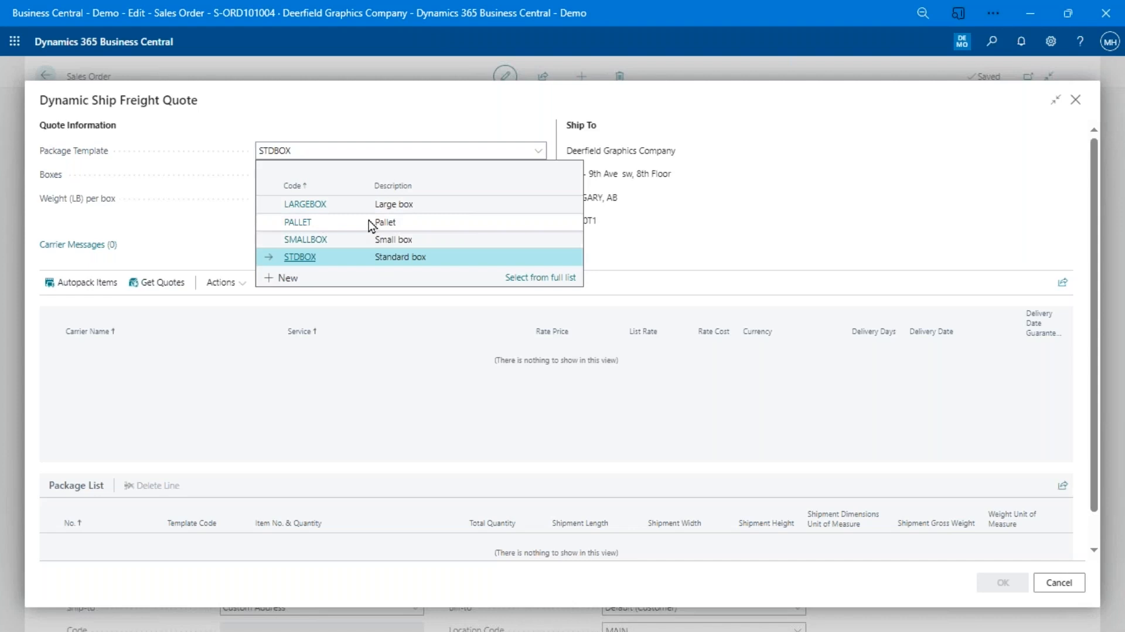
left_click(306, 257)
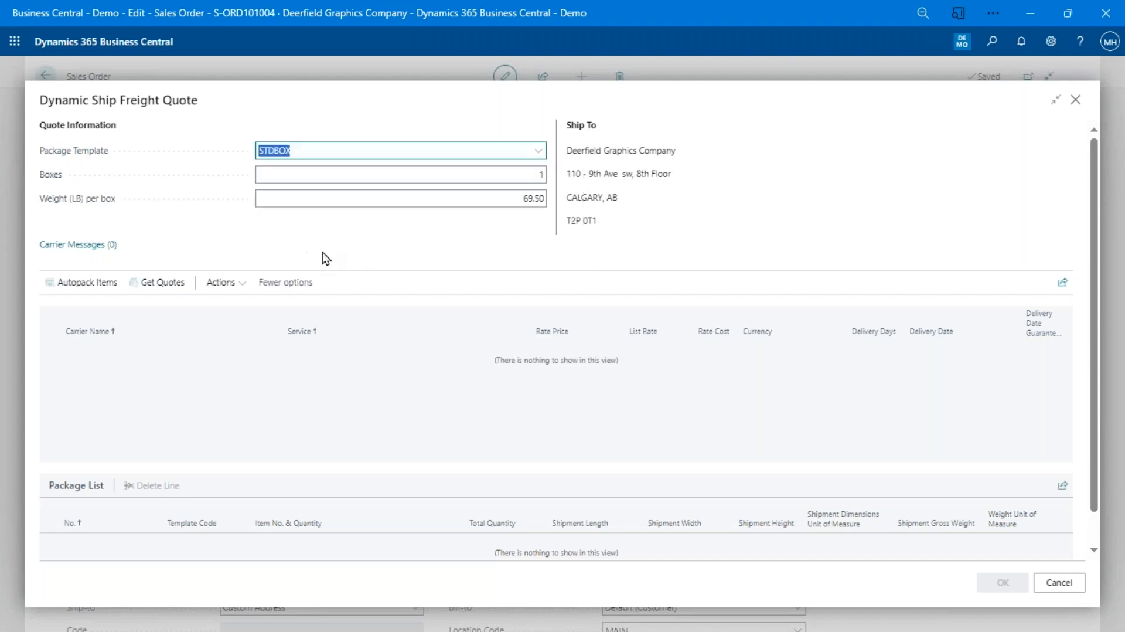
left_click(495, 174)
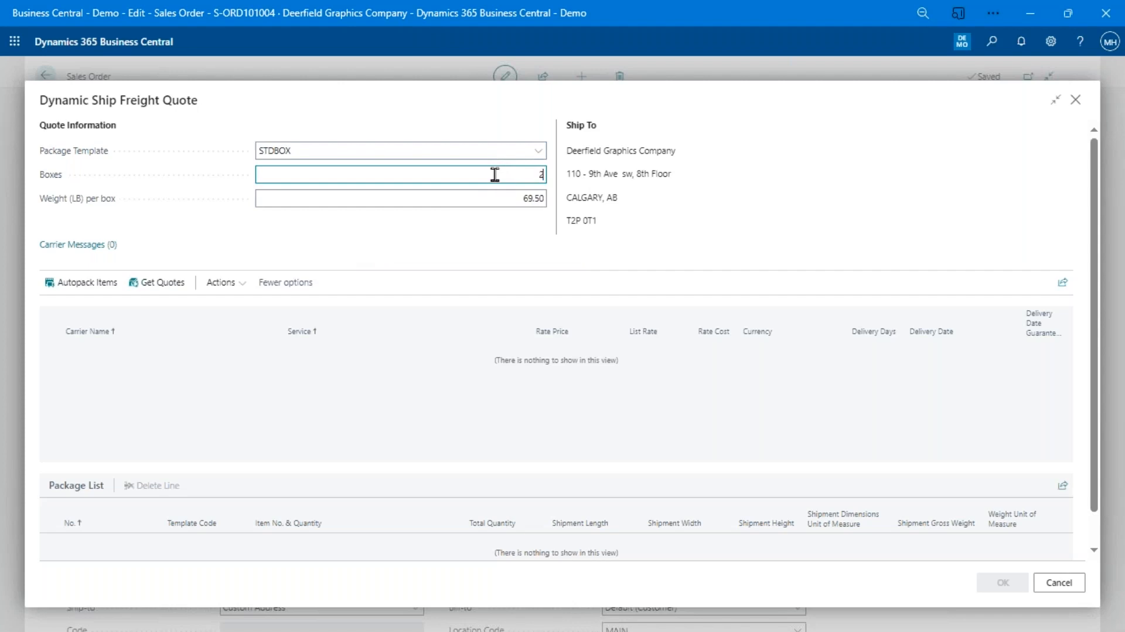
type("2")
key("Tab")
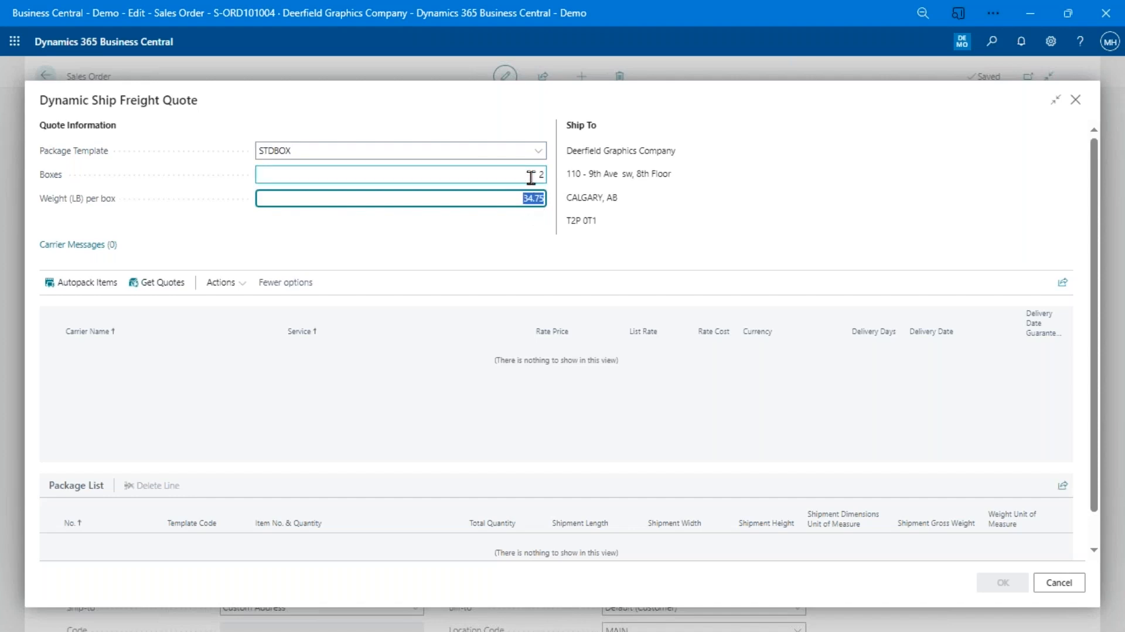
left_click(502, 195)
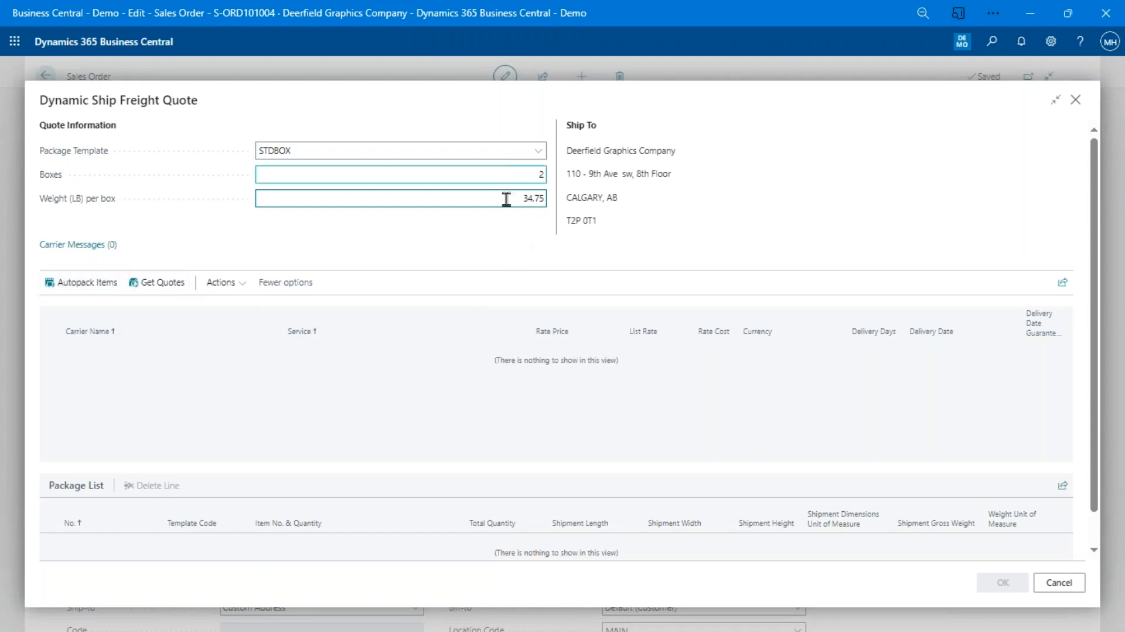
left_click(157, 283)
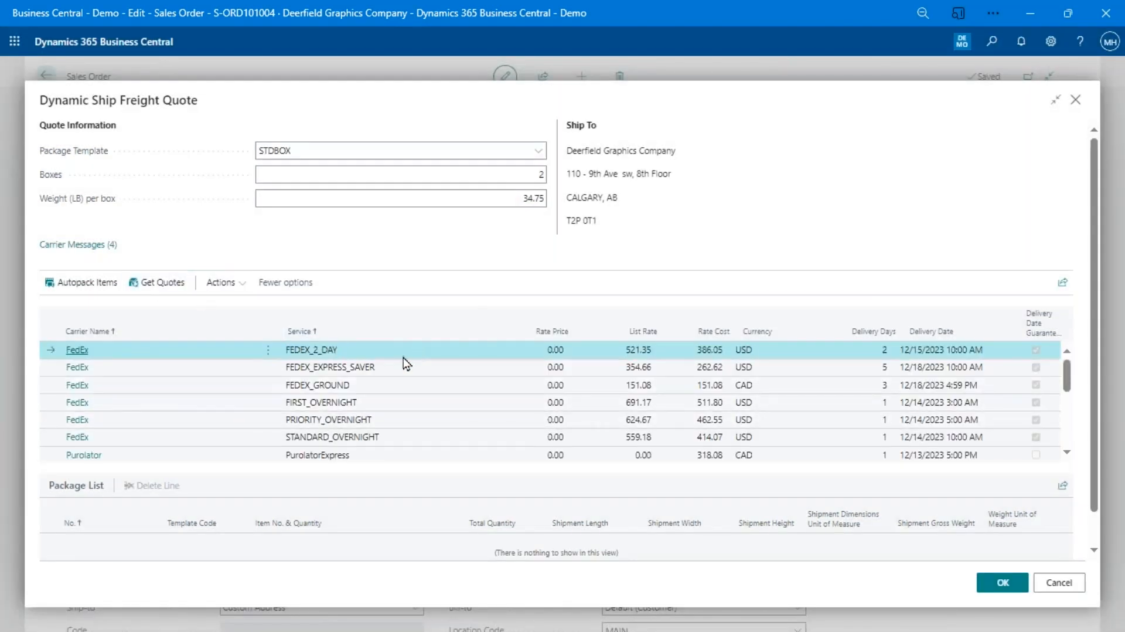
- Sort the carrier quotes by Rate Cost, cheapest first, and compare FedEx Ground and PurolatorGround
scroll(404, 361, "down", 3)
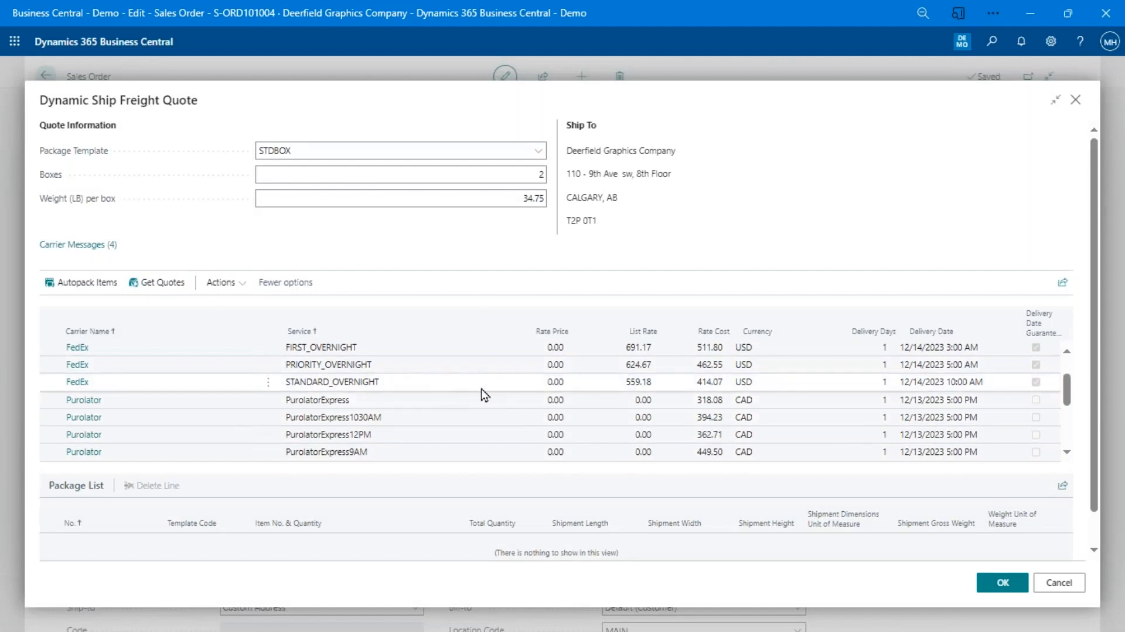
scroll(412, 419, "down", 4)
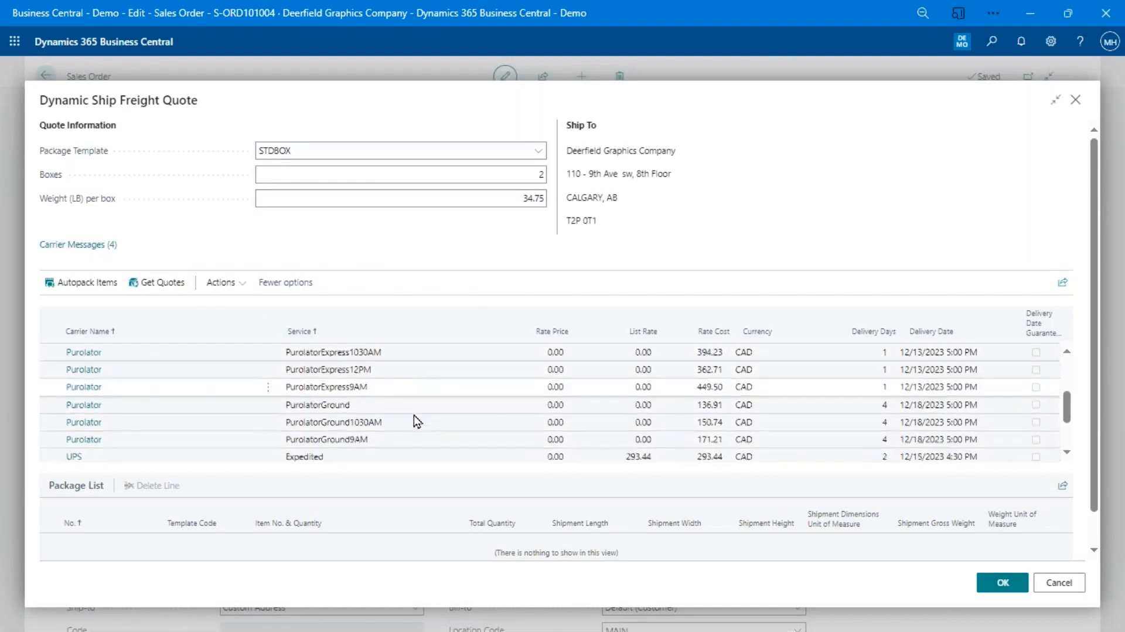
scroll(414, 415, "down", 4)
scroll(425, 402, "up", 6)
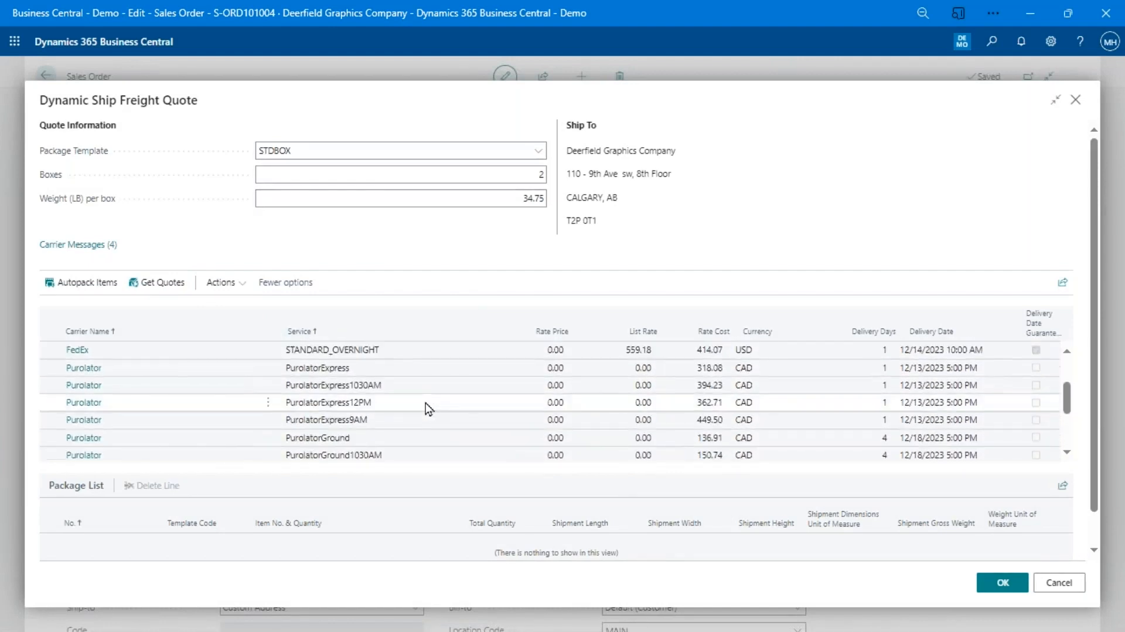
scroll(425, 403, "up", 5)
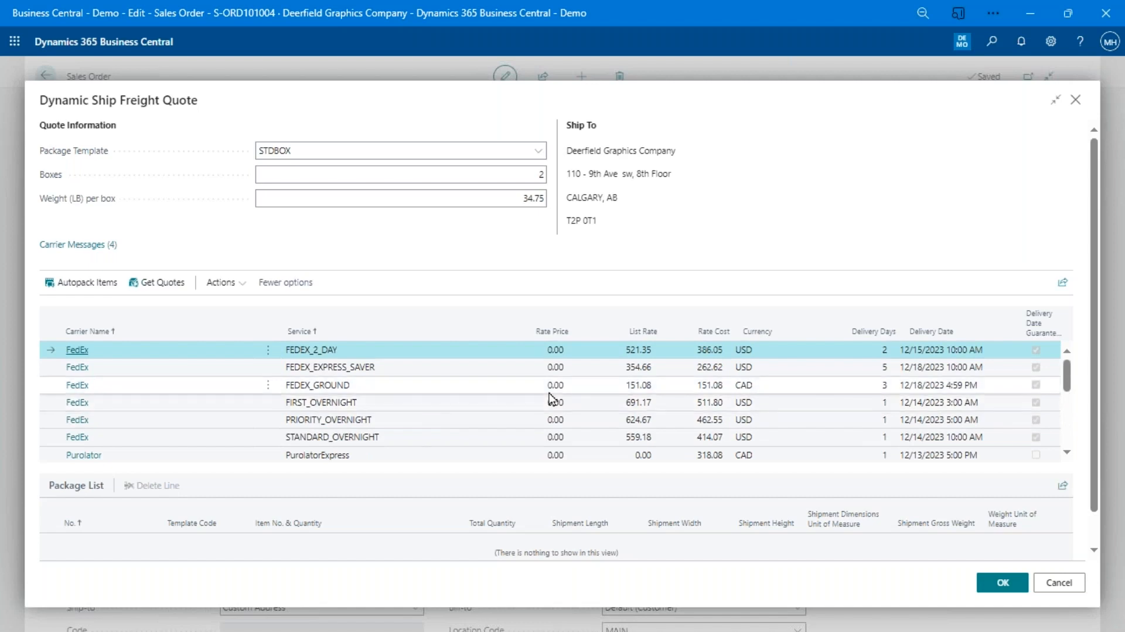
left_click(638, 332)
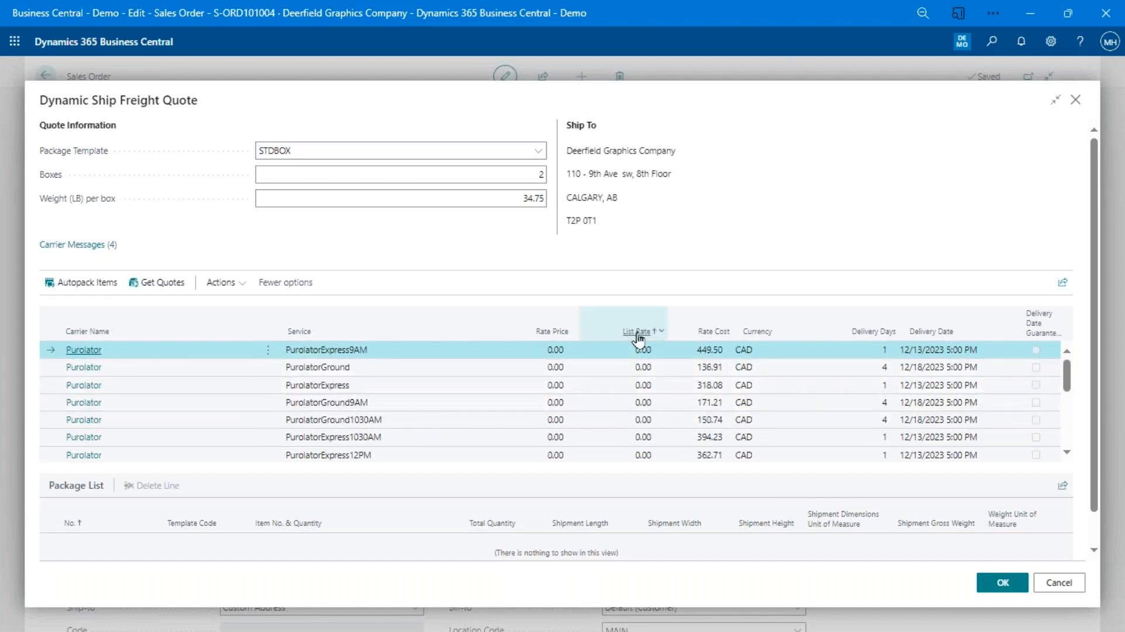
left_click(707, 332)
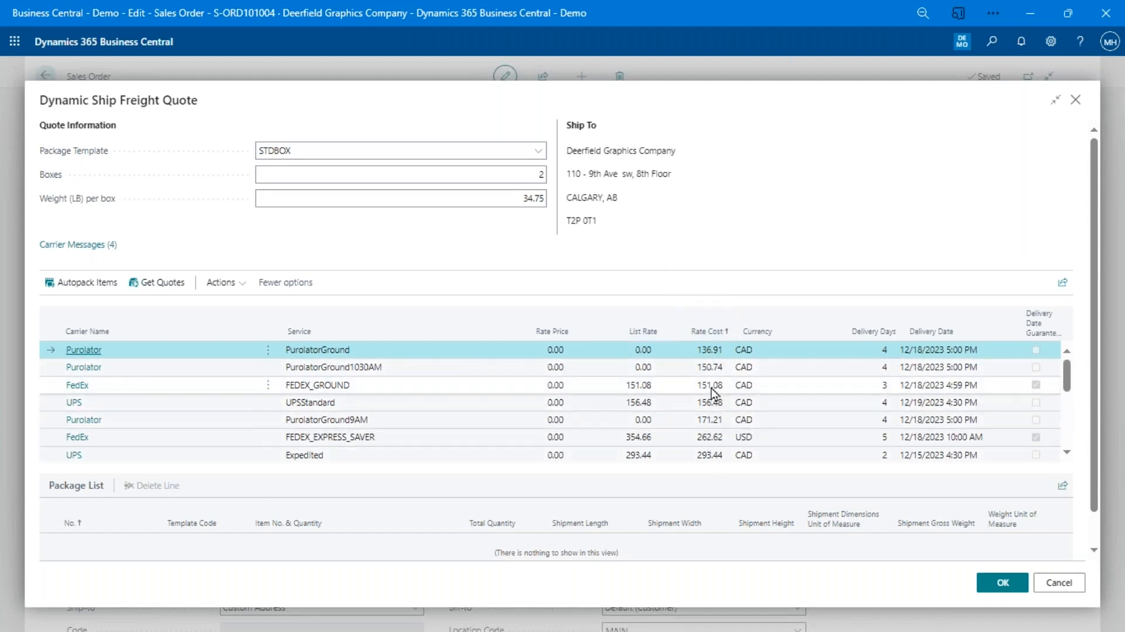
left_click(648, 389)
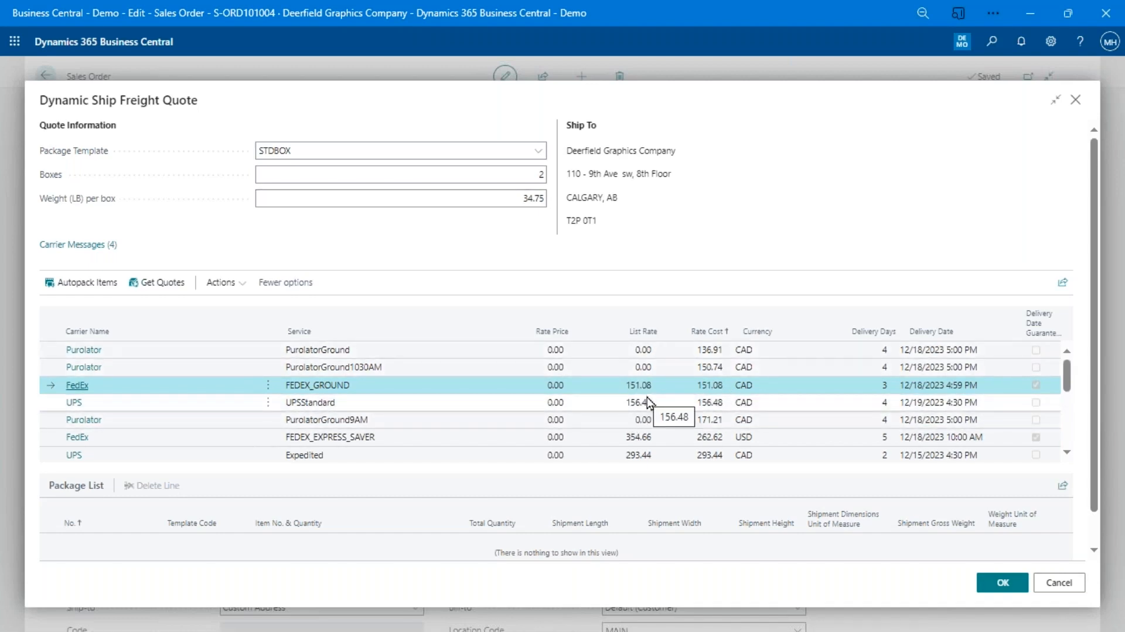
left_click(322, 352)
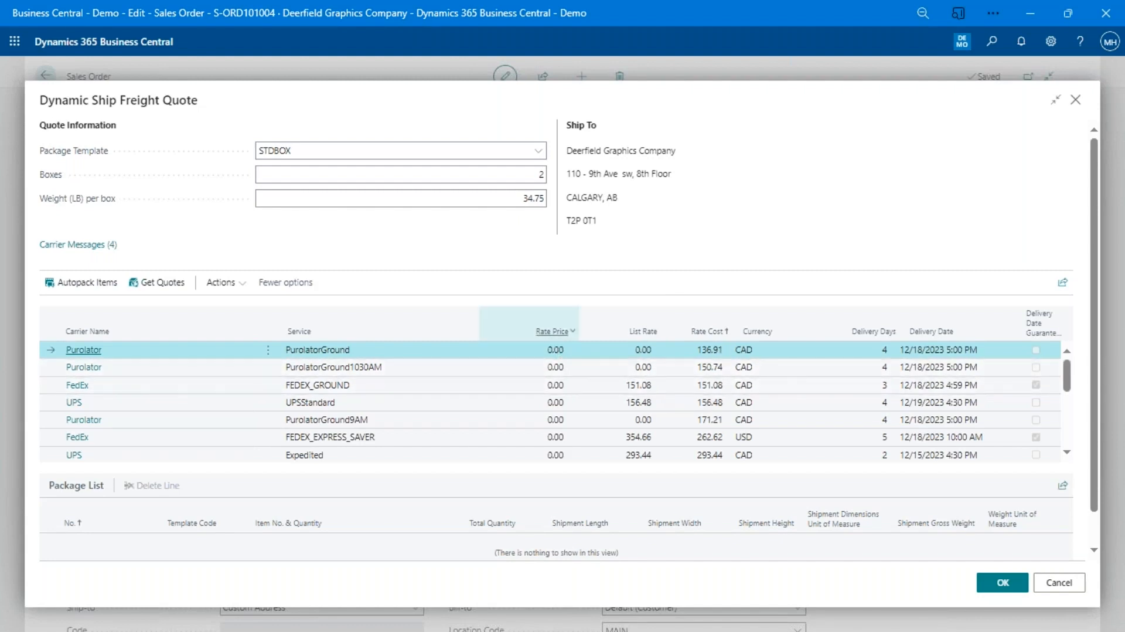
- Sort quotes by carrier name, select UPS Expedited at 293.44 CAD, and accept it
left_click(552, 331)
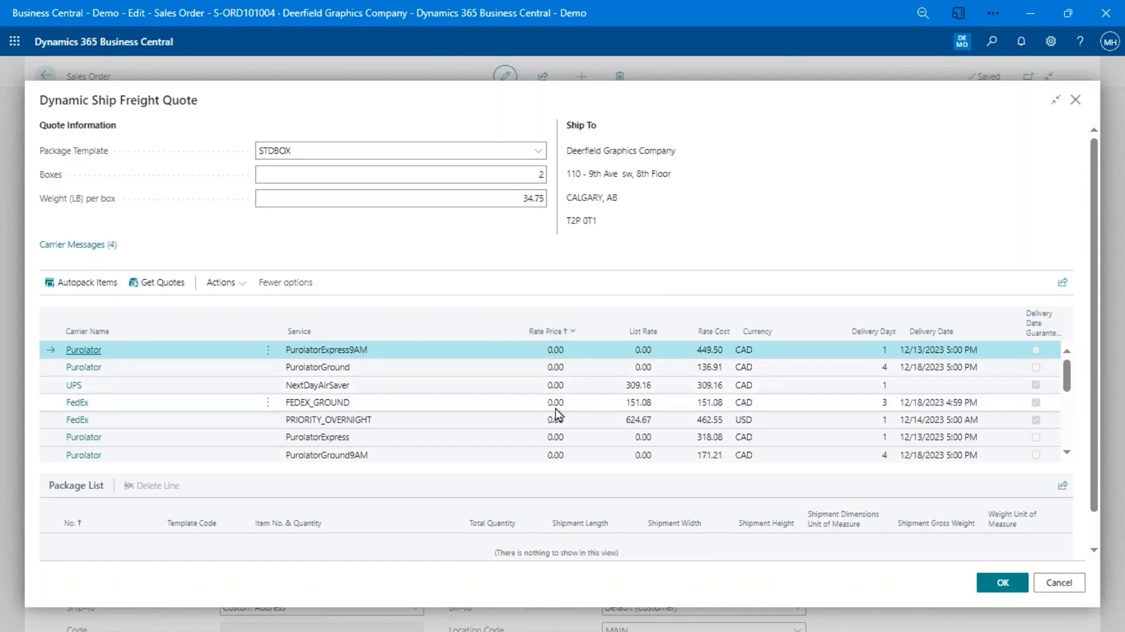
scroll(564, 383, "down", 5)
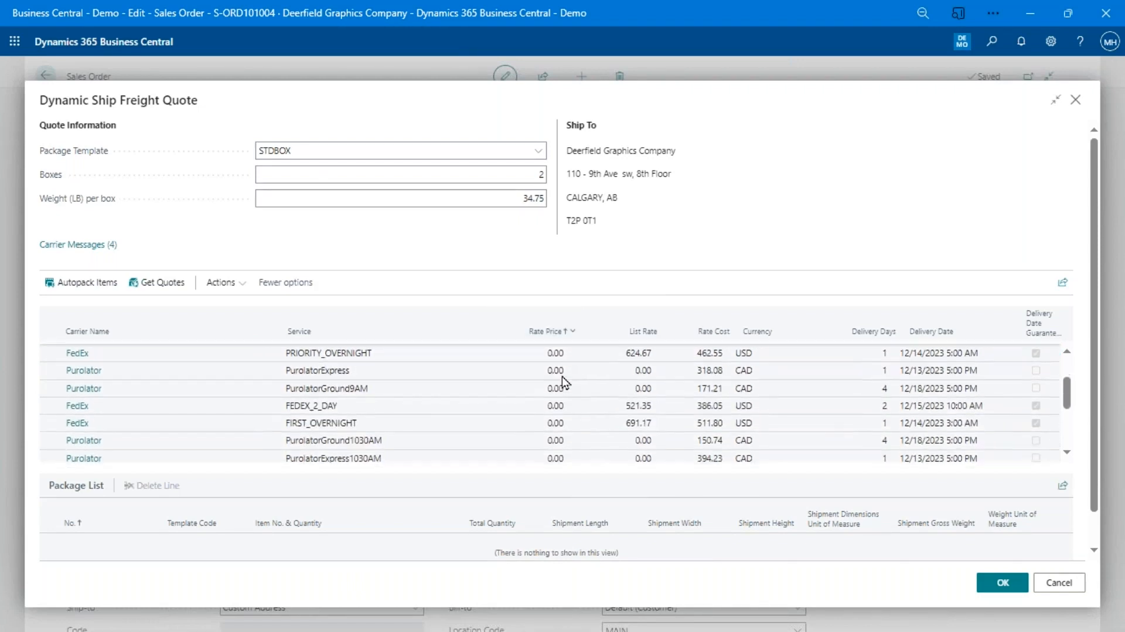
scroll(564, 383, "down", 5)
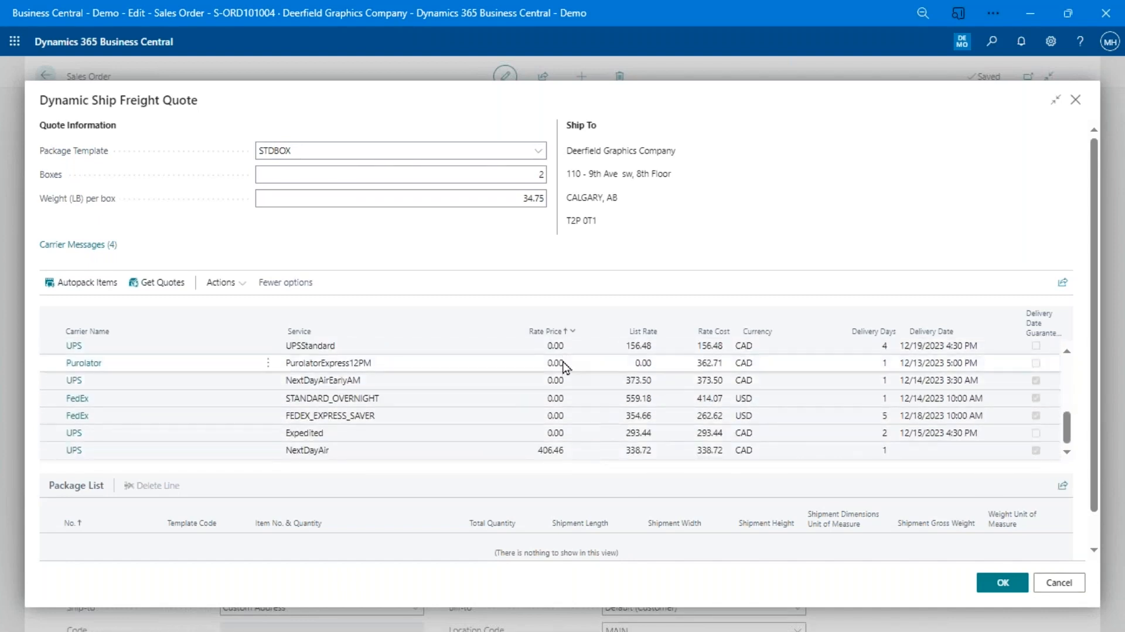
left_click(328, 454)
left_click(331, 459)
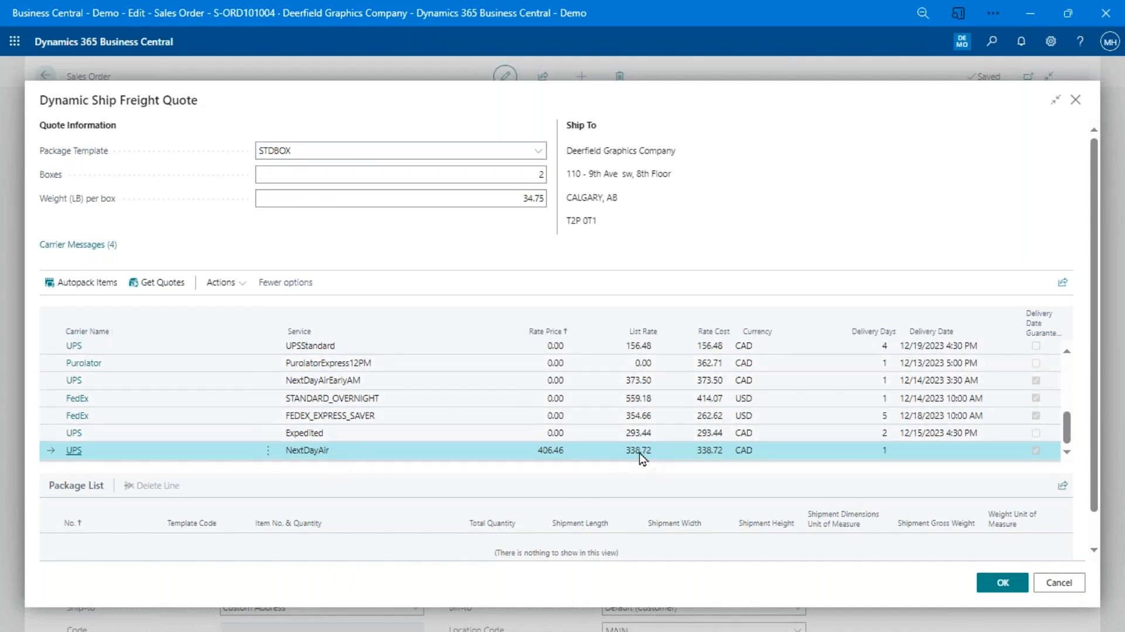
left_click(90, 339)
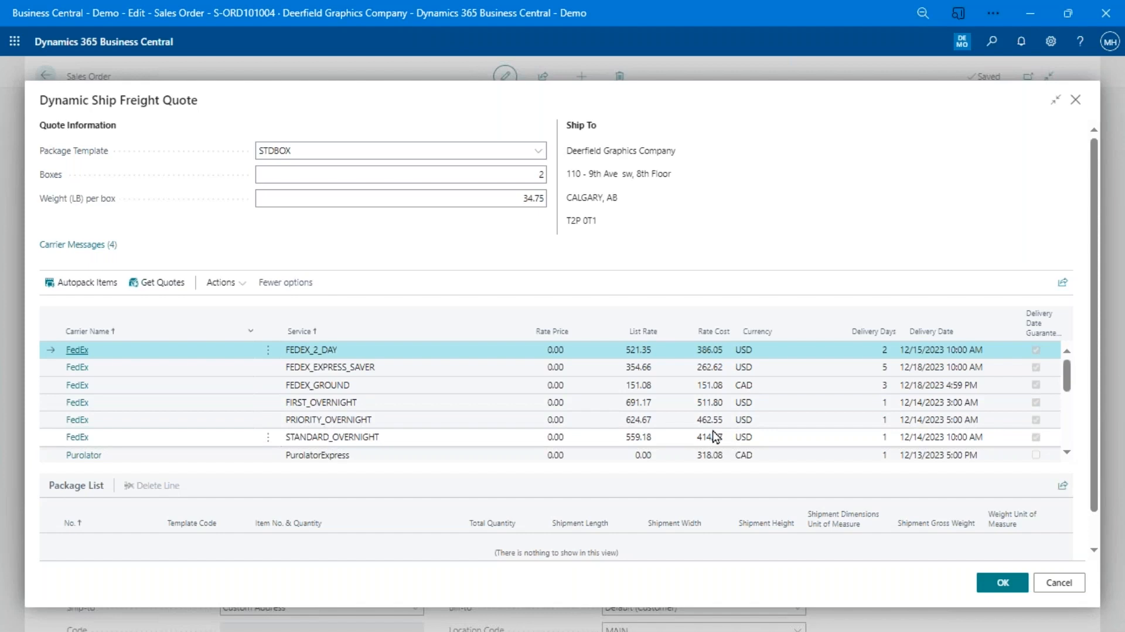
scroll(648, 433, "down", 4)
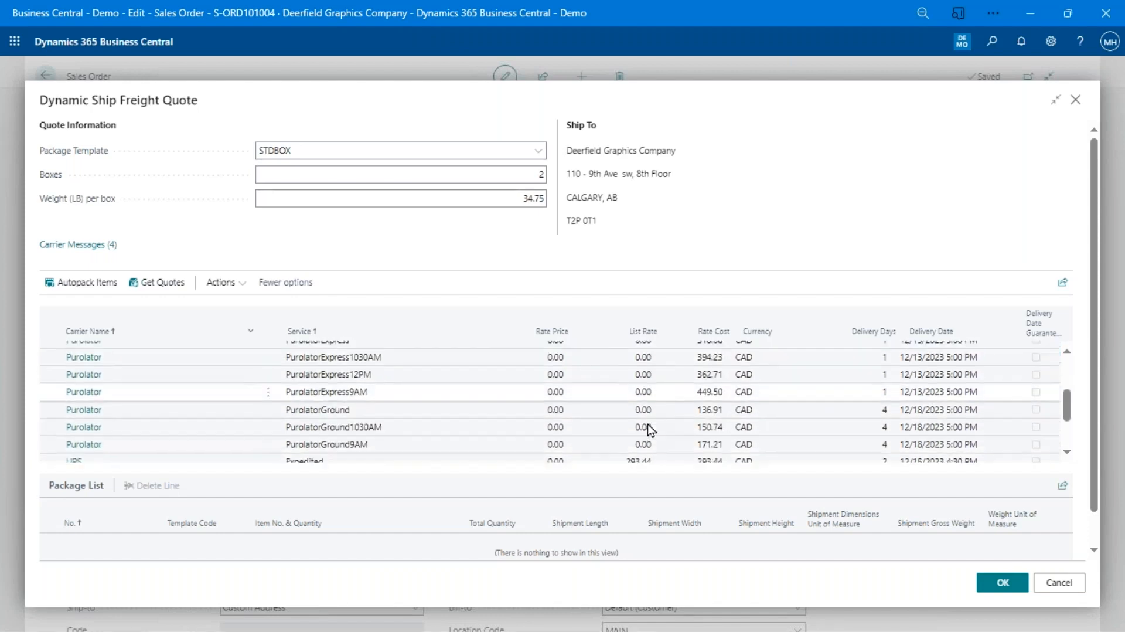
scroll(648, 430, "down", 2)
left_click(352, 397)
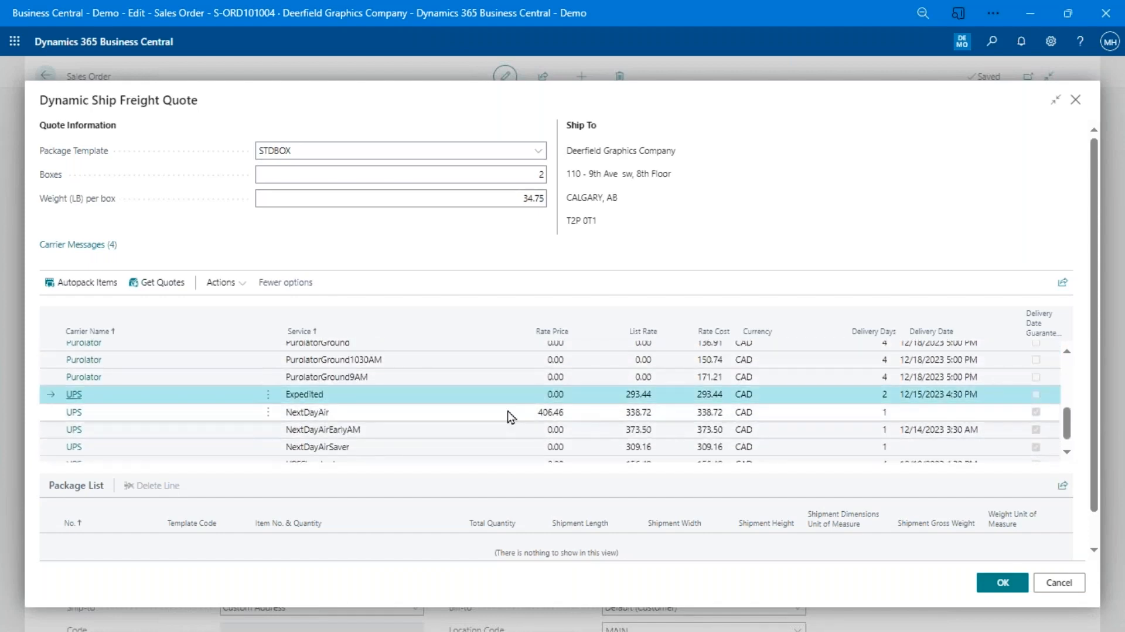
left_click(1002, 583)
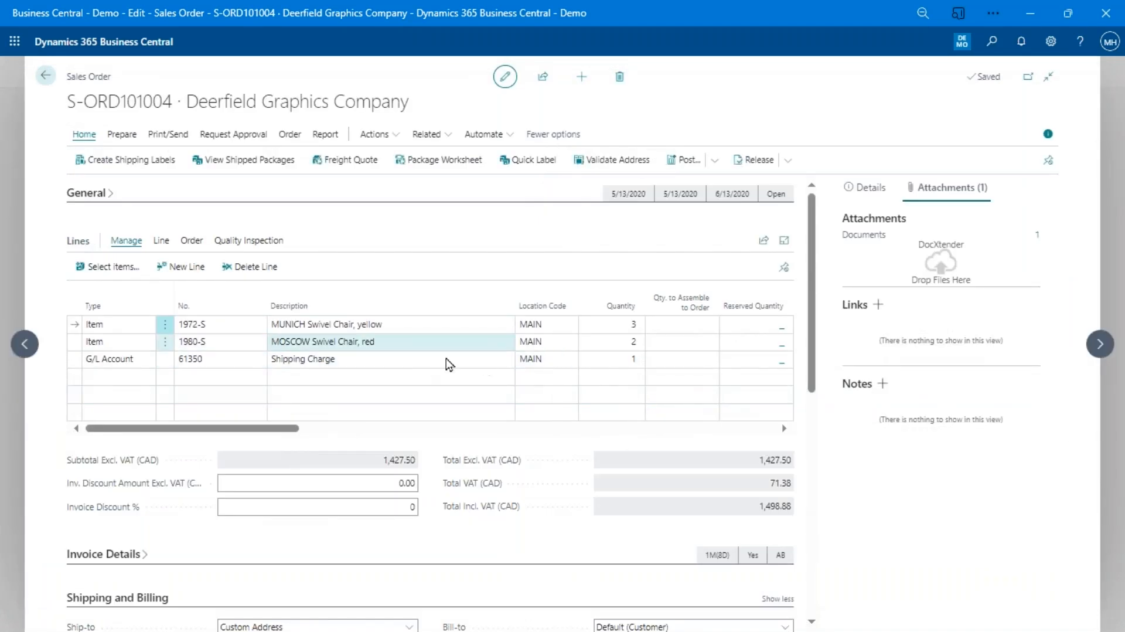
- Check the 293.44 shipping charge line's unit cost and discount, then close the order
left_click_drag(288, 433, 343, 438)
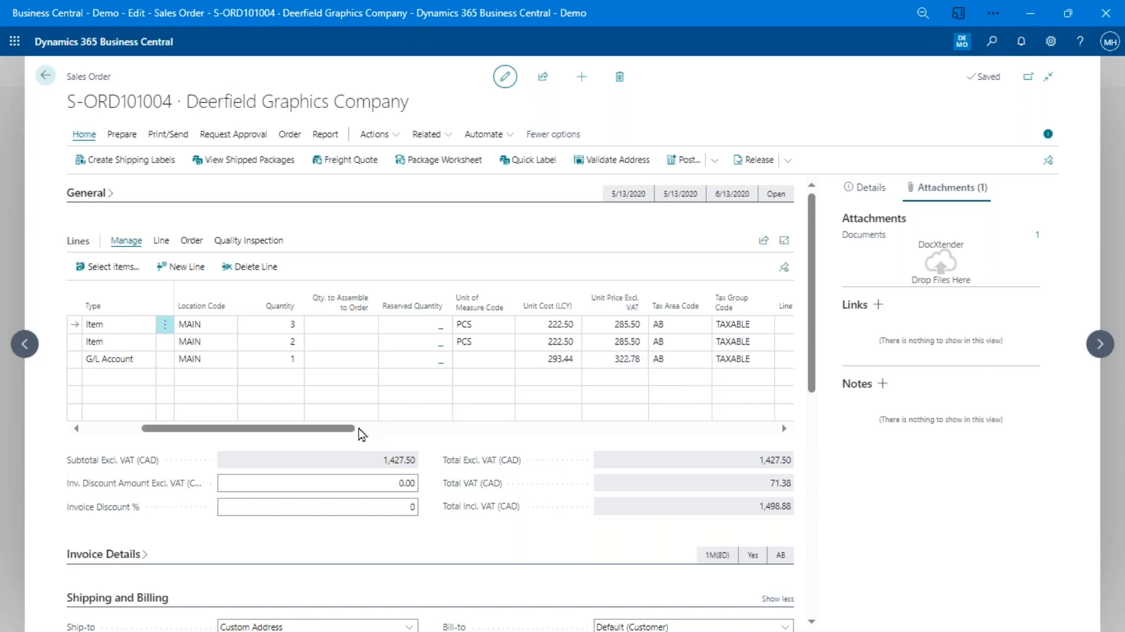
left_click_drag(352, 431, 384, 437)
left_click(754, 359)
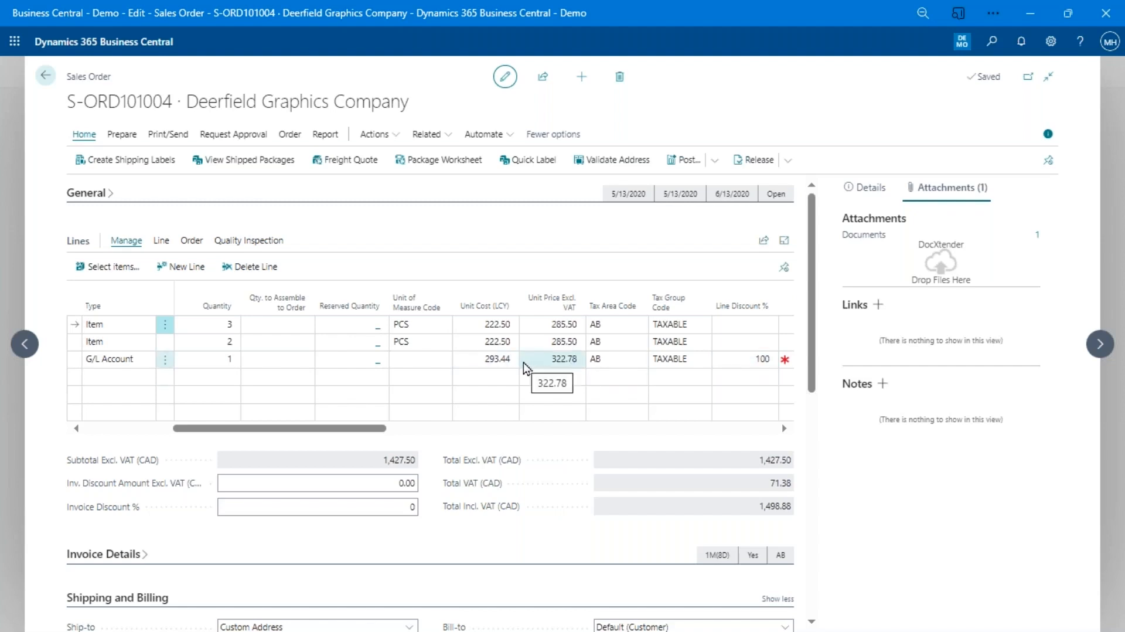
left_click(481, 363)
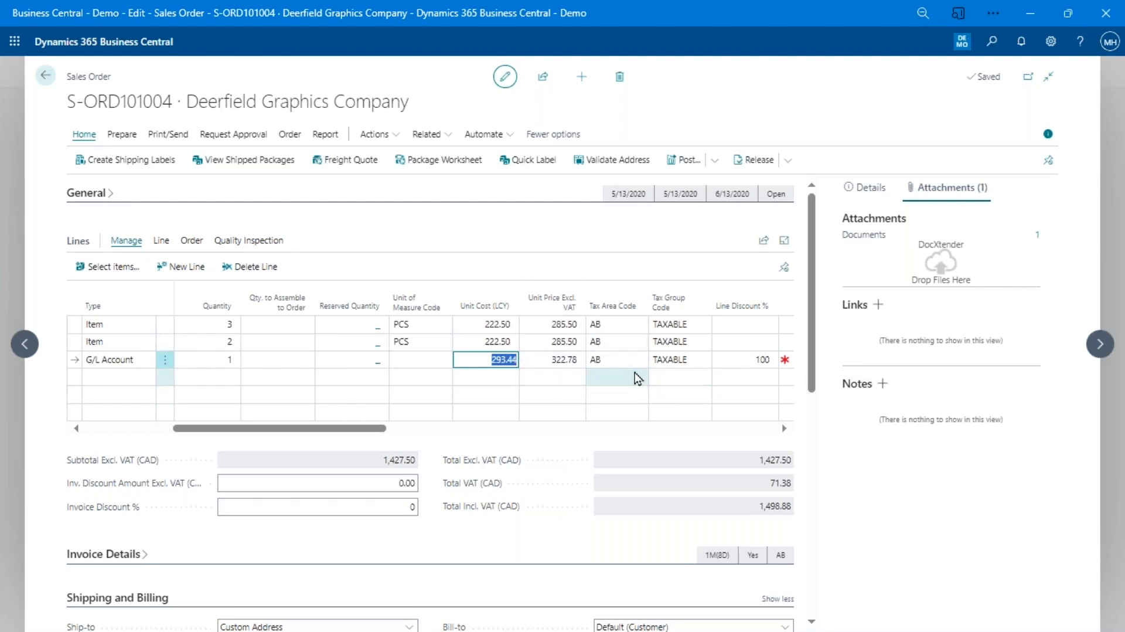
scroll(638, 377, "down", 7)
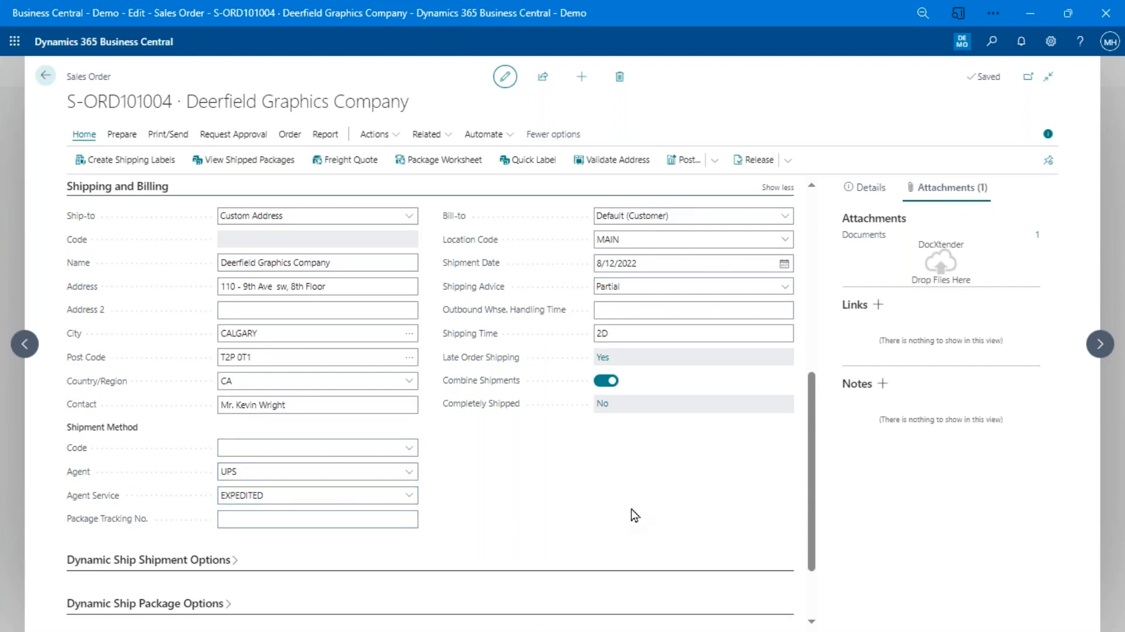
key("Escape")
key("Escape")
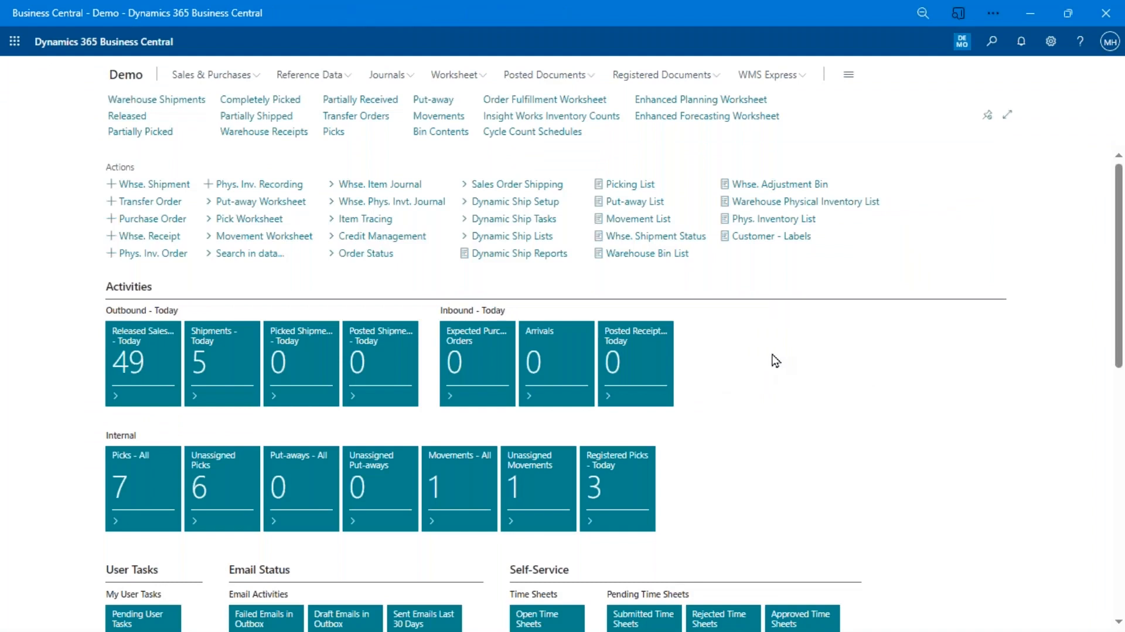
- Open the Order Fulfillment Worksheet for location WHITE
left_click(555, 102)
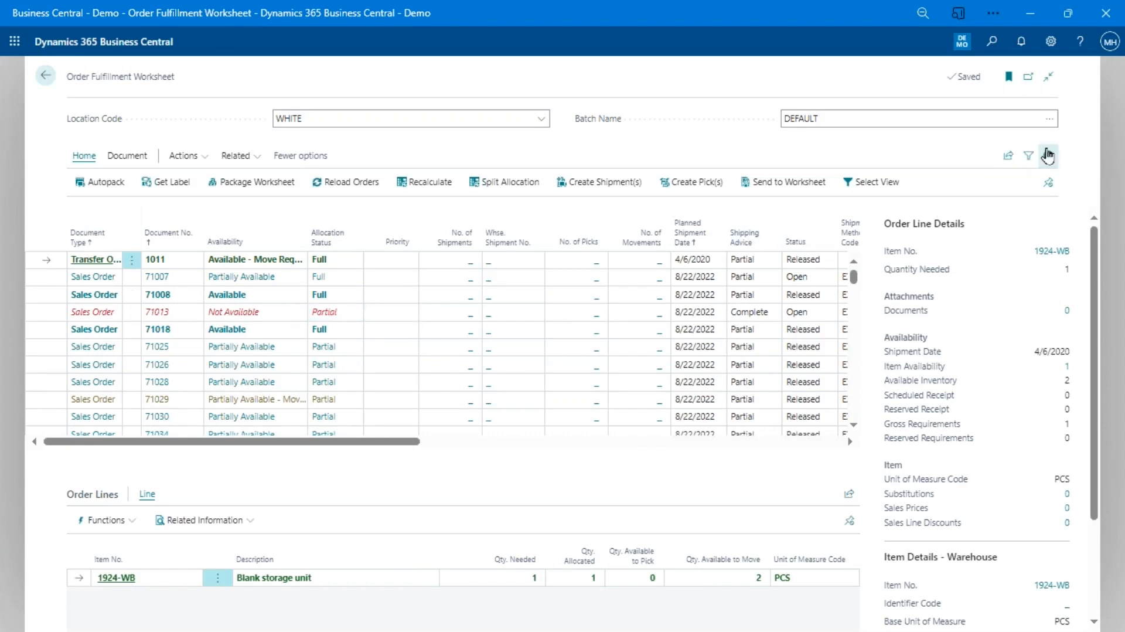
- Hide the FactBox to widen the grid, then review order 71007's Axle Front Wheel line and order 71008's lines
left_click(1049, 156)
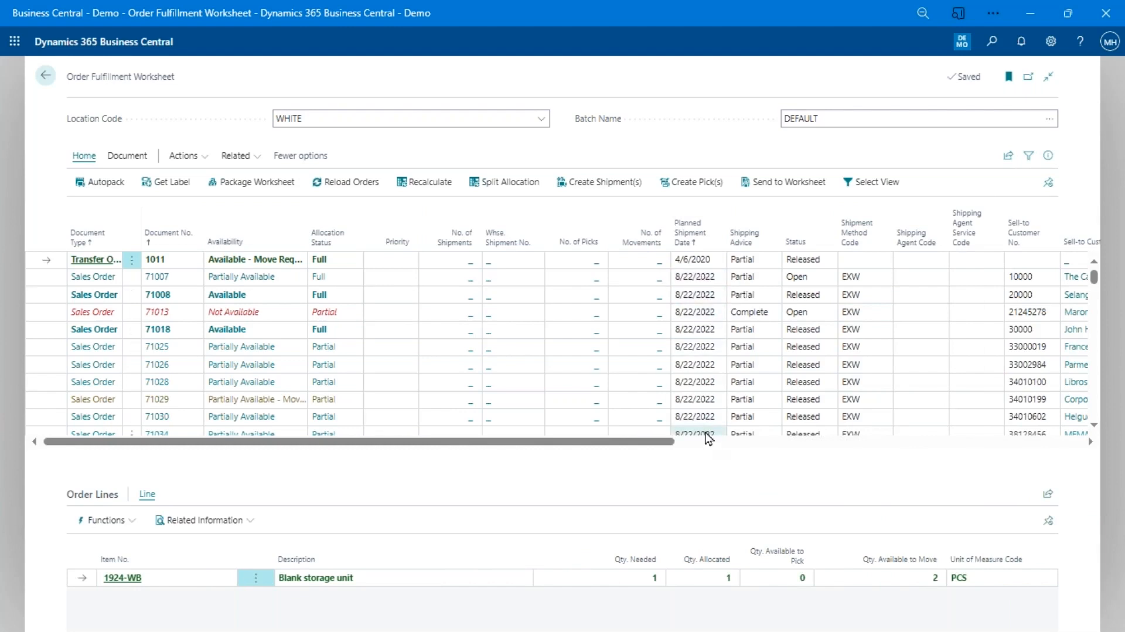
left_click_drag(641, 443, 1013, 446)
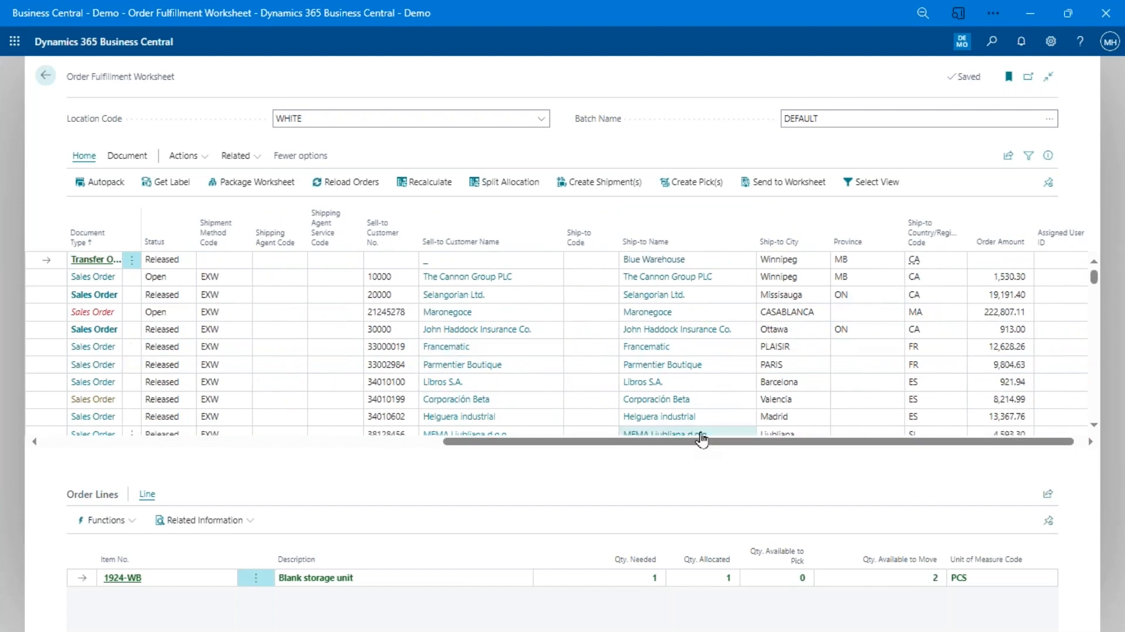
left_click_drag(698, 443, 78, 401)
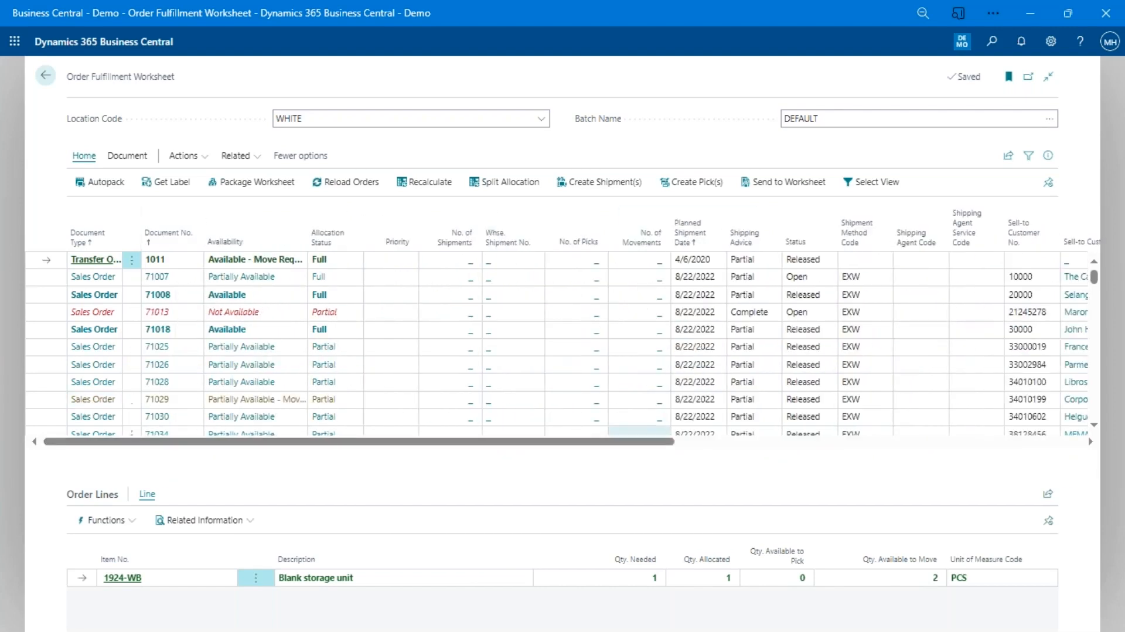
left_click(281, 283)
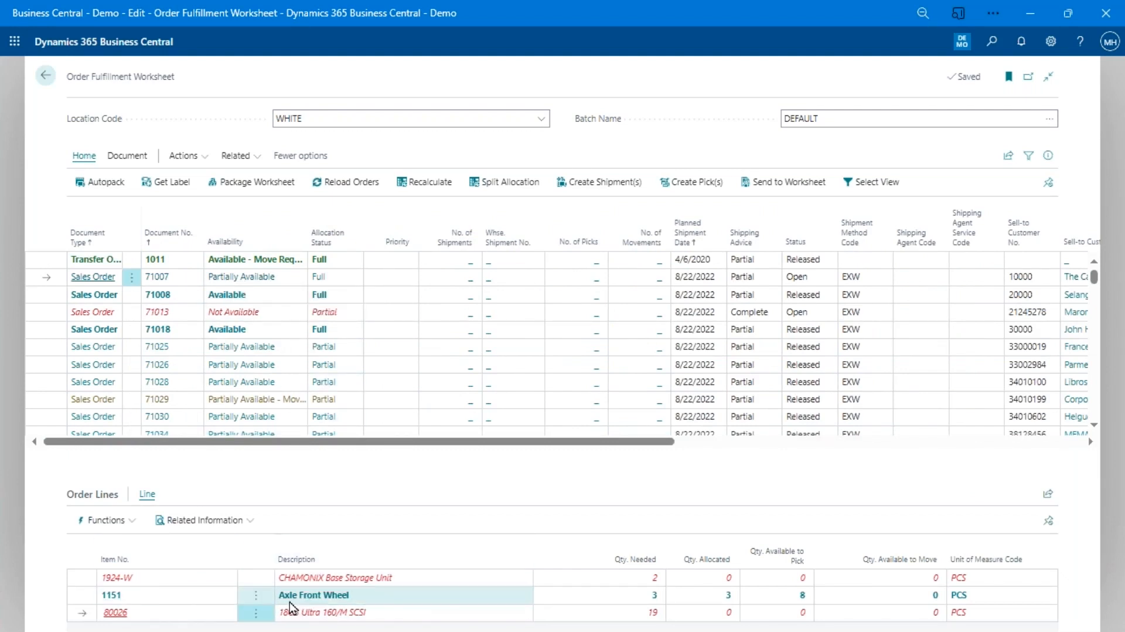
left_click(380, 596)
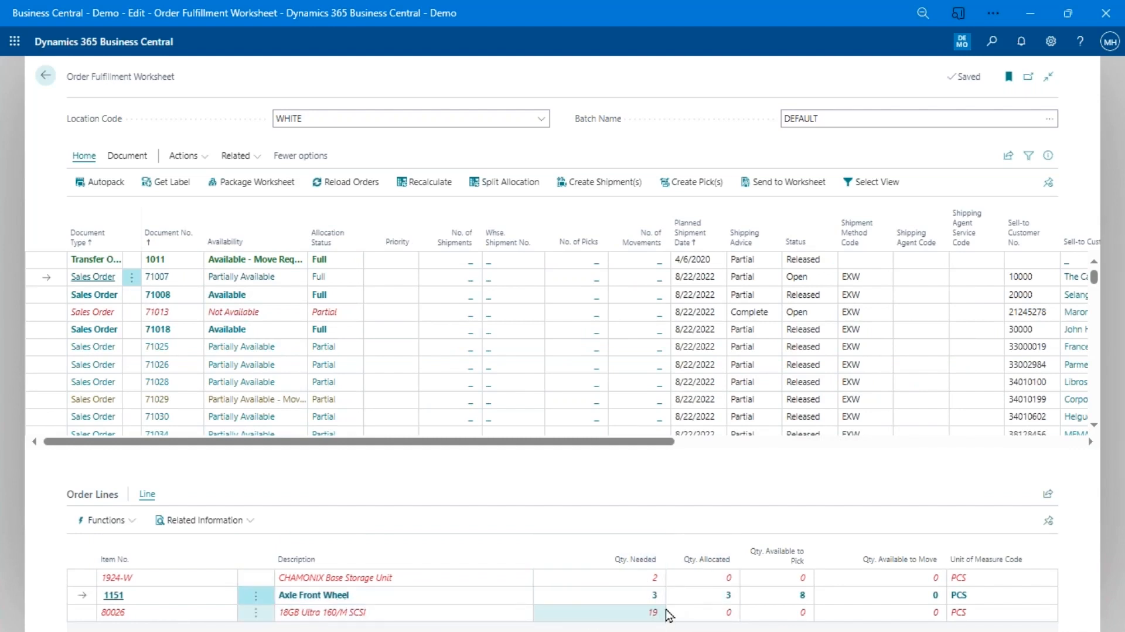
left_click(270, 299)
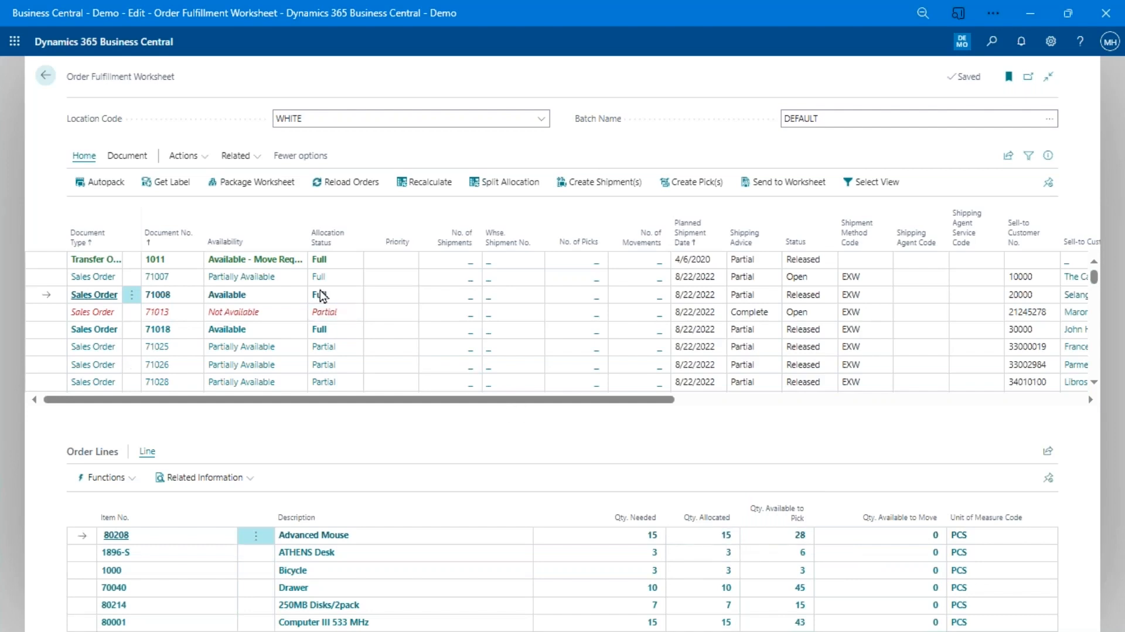
- Select sales orders 71008 through 71025 in the grid, then close the Order Fulfillment Worksheet
scroll(293, 322, "down", 5)
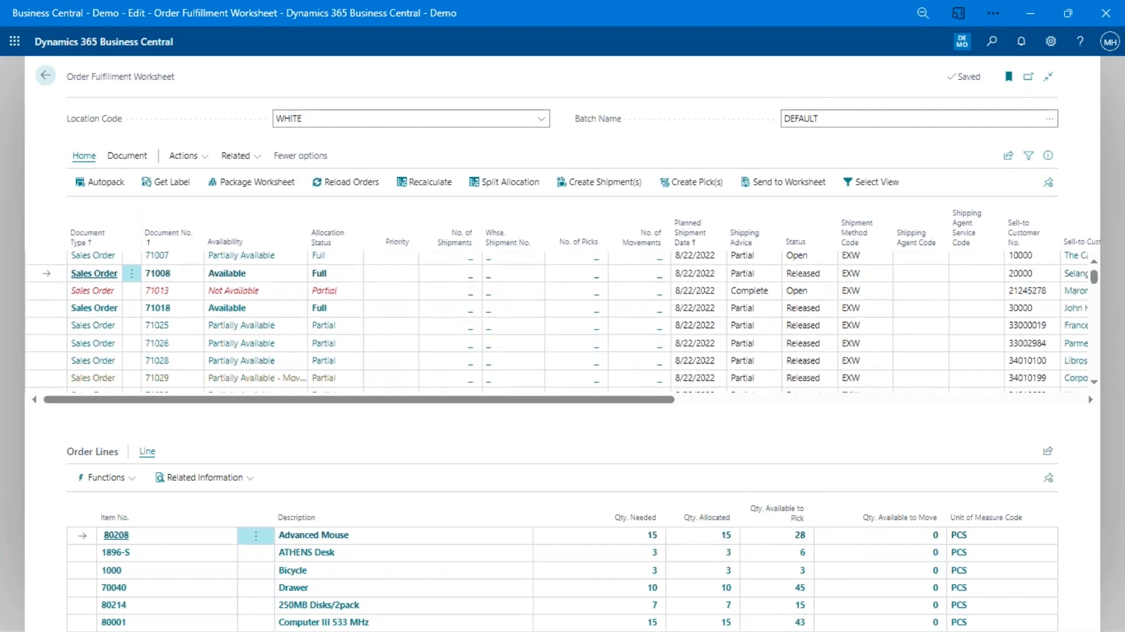
scroll(304, 340, "down", 3)
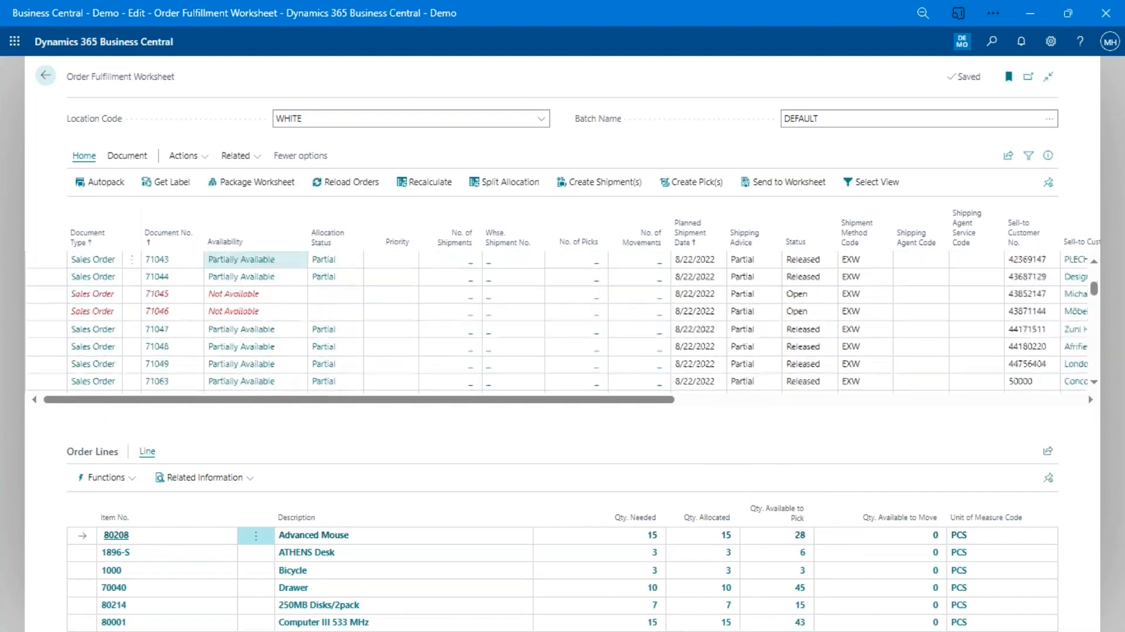
scroll(306, 336, "up", 3)
scroll(305, 335, "up", 2)
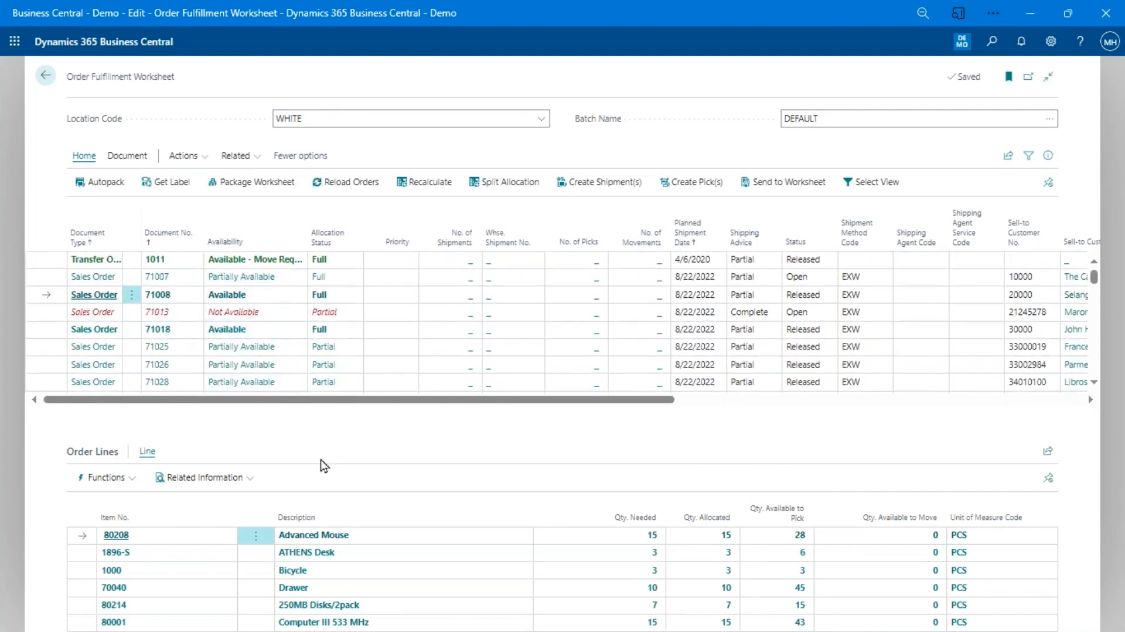
left_click_drag(273, 349, 271, 309)
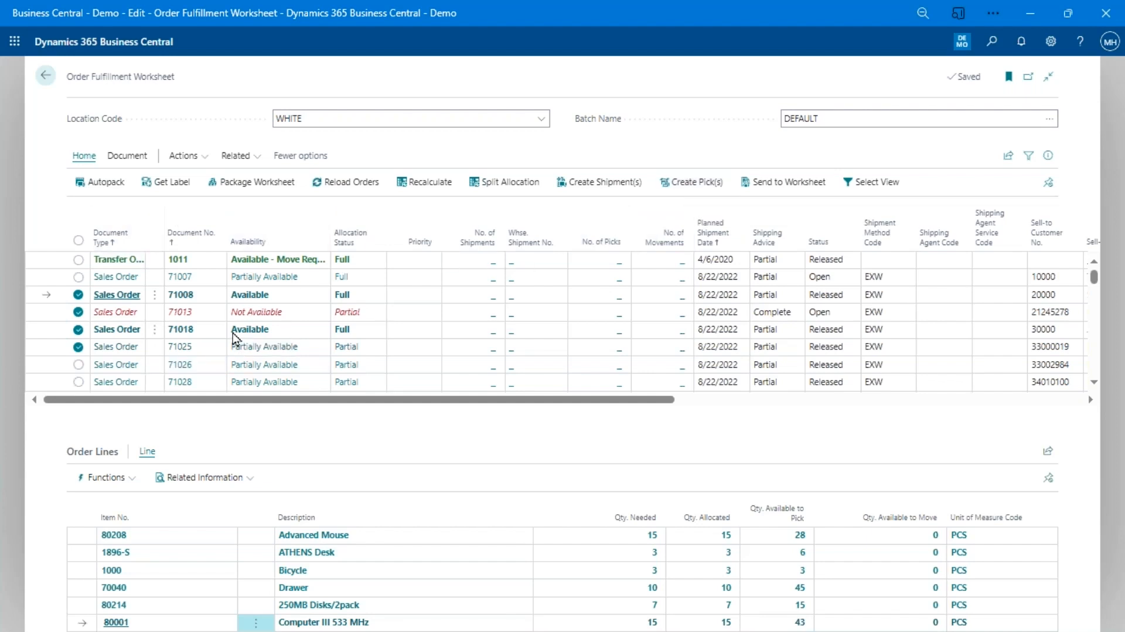
key("Escape")
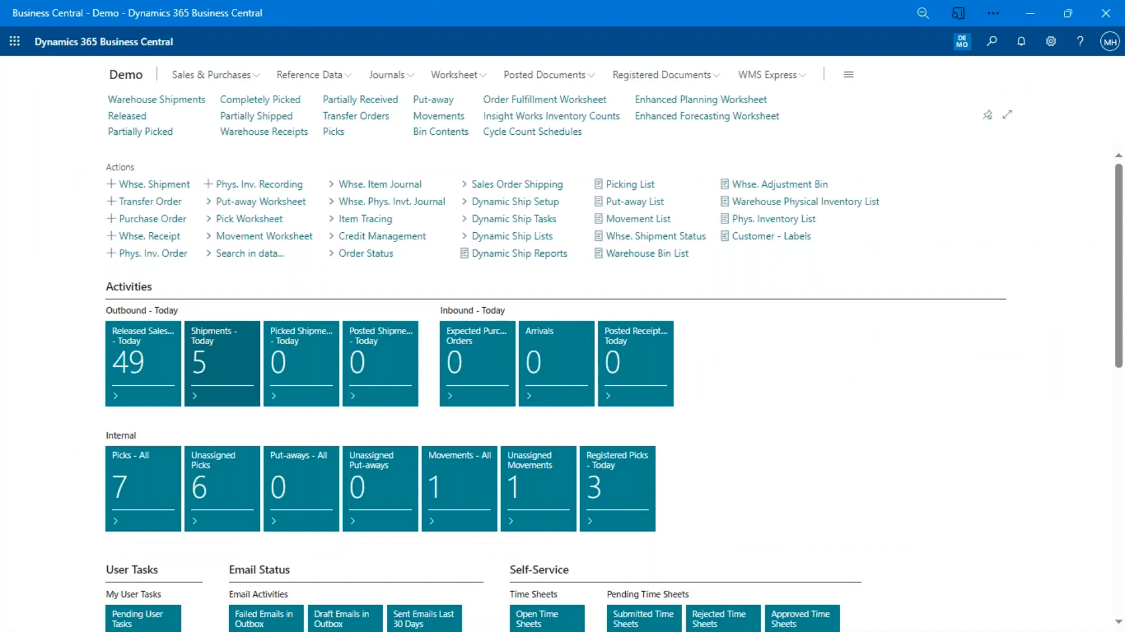
- From the Dynamic Ship tasks on the role centre, open the Package Worksheet
left_click(533, 223)
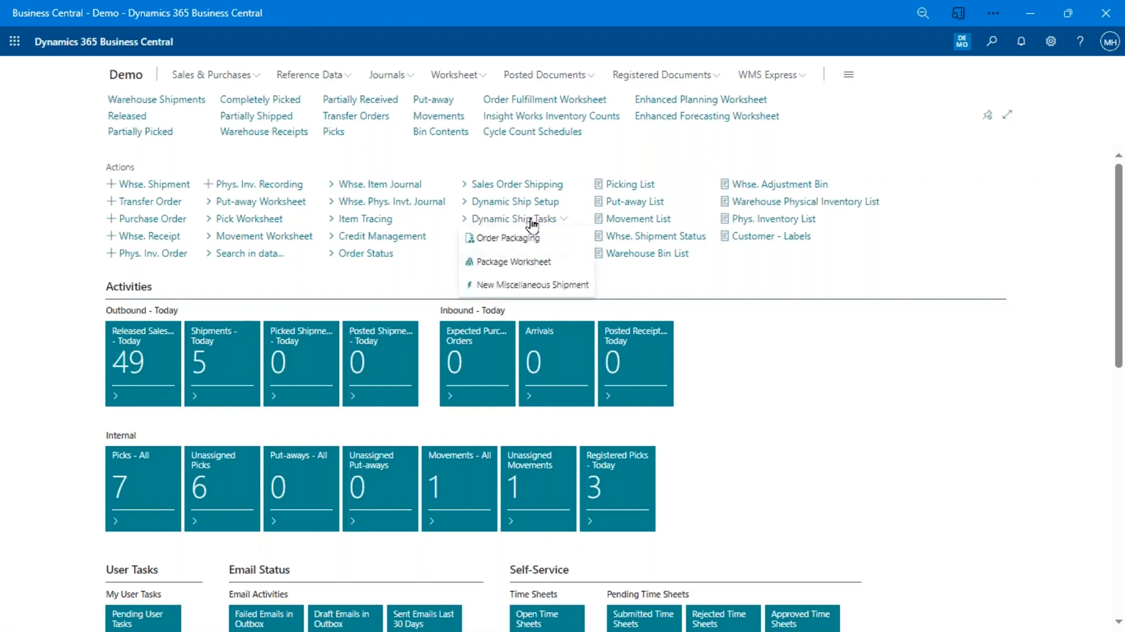
left_click(544, 268)
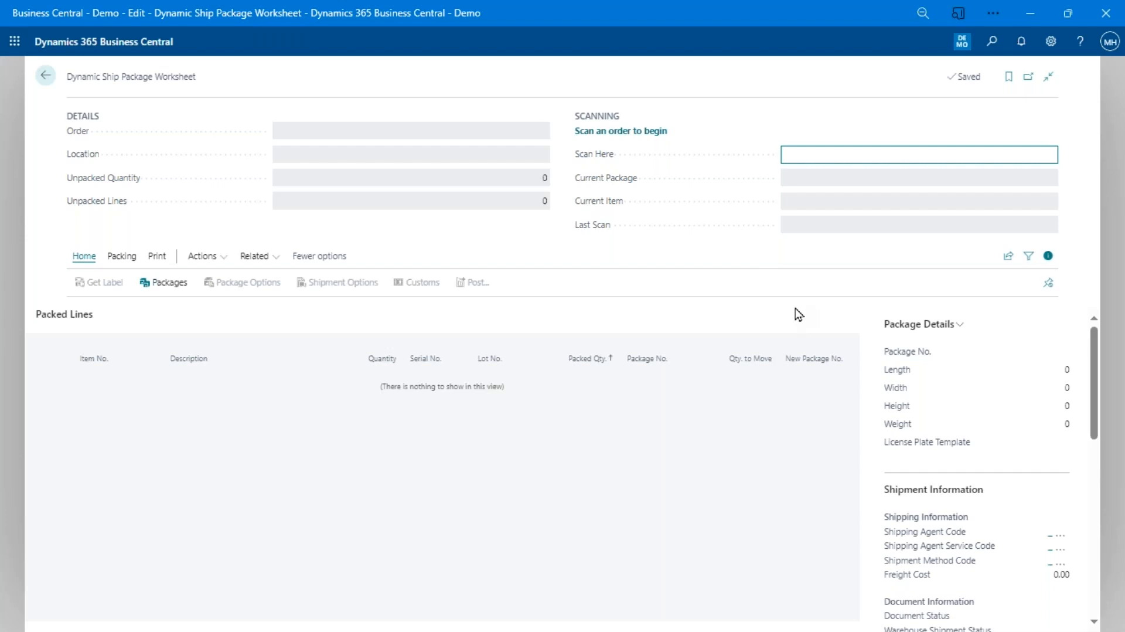
- Scan order s-ord101004 into the package worksheet's Scan Here field
type("s-ord101004")
key("Return")
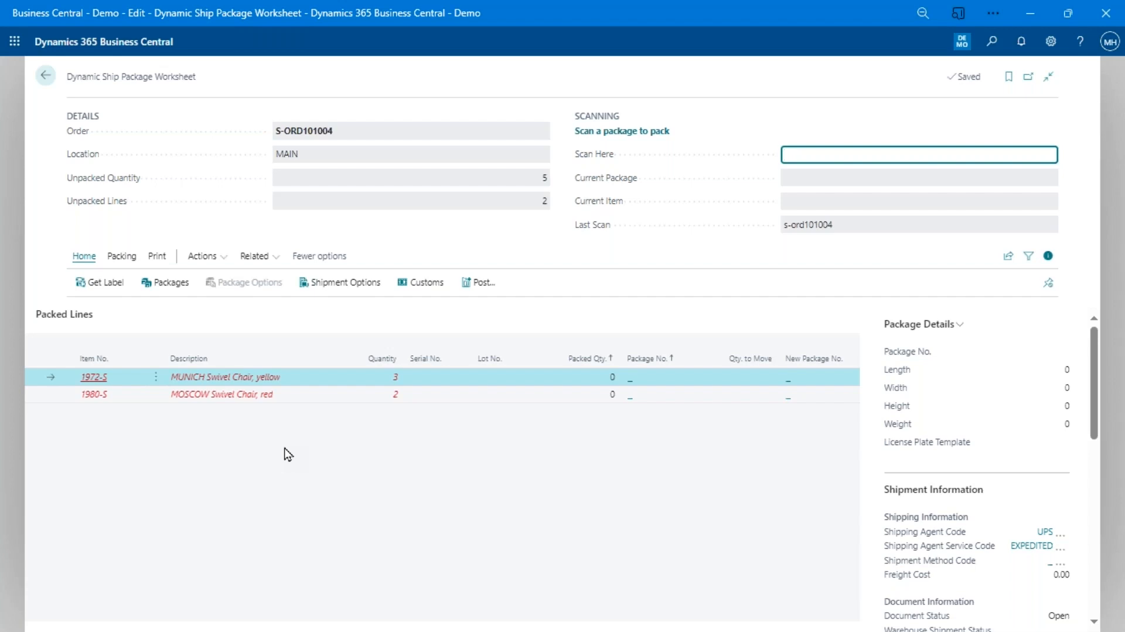
- Bring up the Quick Label with 'ql' and add LARGEBOX and SMALLBOX package lines
type("ql")
key("Return")
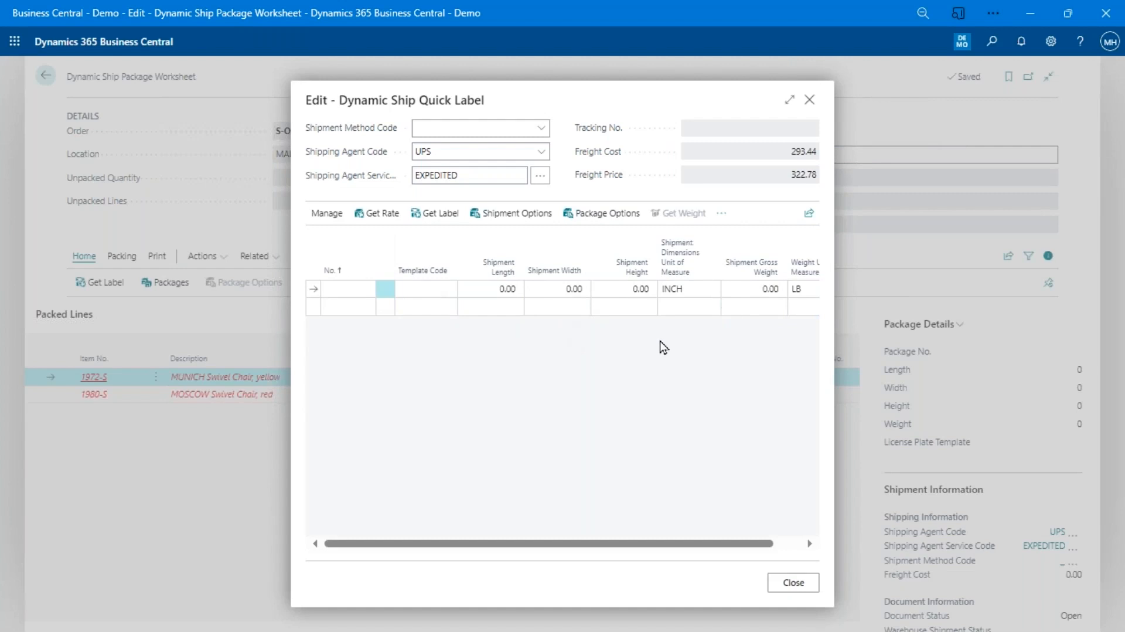
left_click(447, 292)
left_click(448, 293)
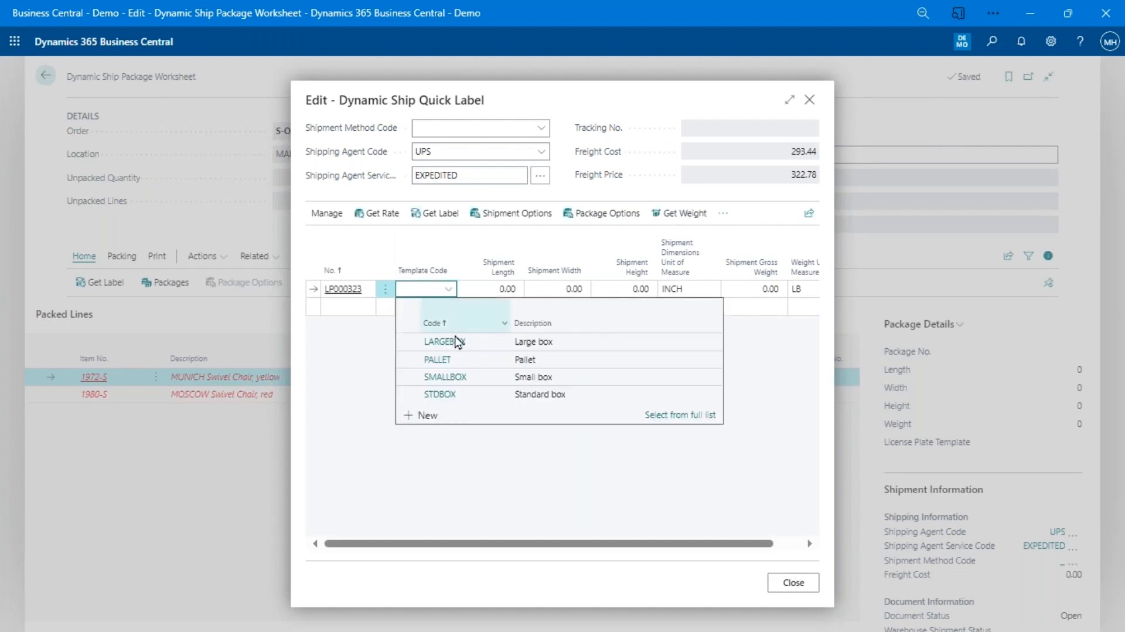
left_click(456, 341)
left_click(449, 306)
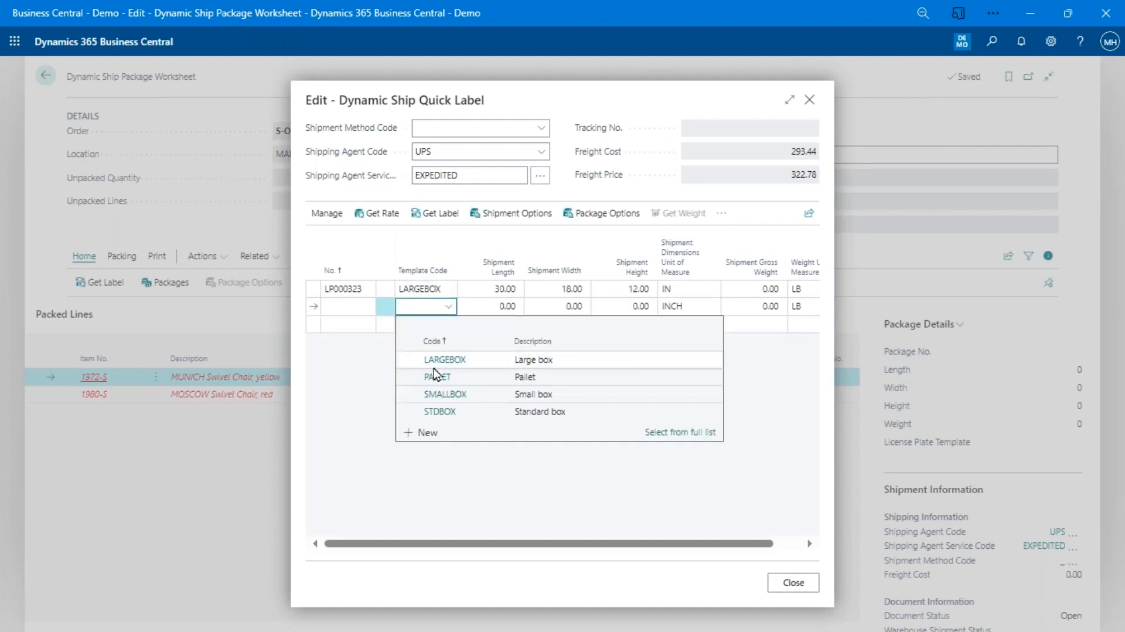
left_click(442, 394)
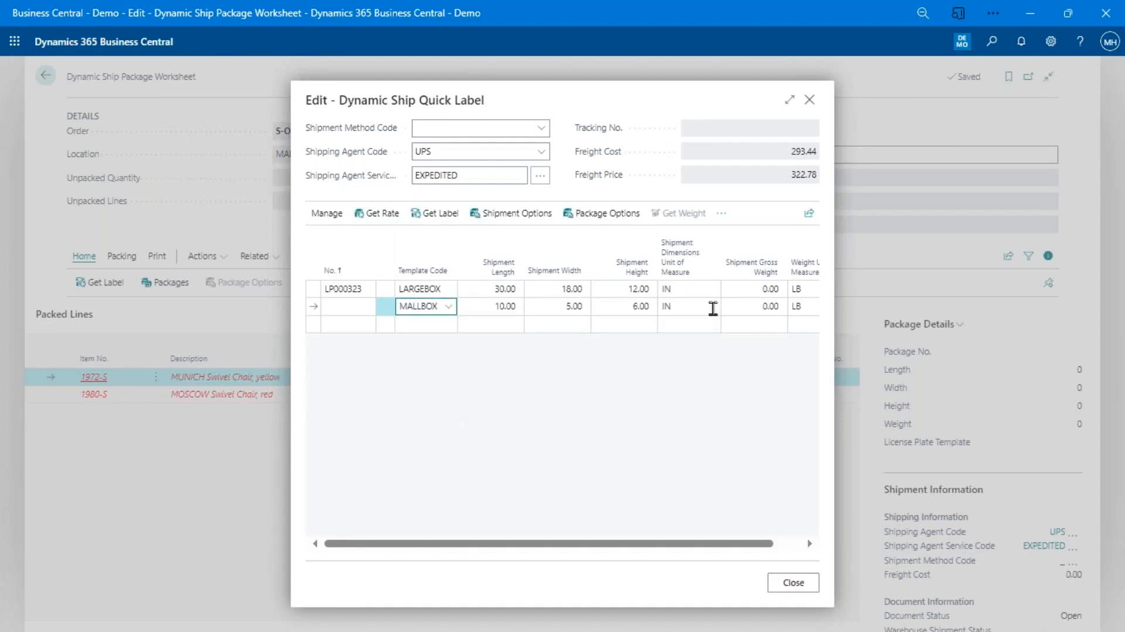
left_click(766, 321)
- Enter gross weights of 5 and 10 for the two packages
left_click(767, 306)
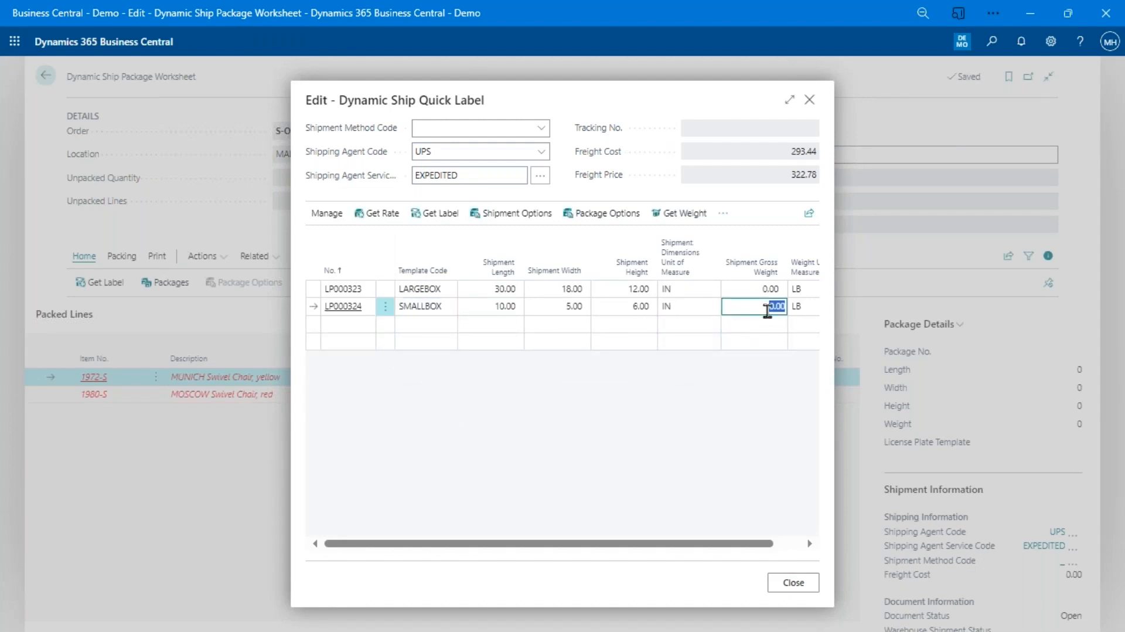
type("5")
key("Up")
type("10")
key("Down")
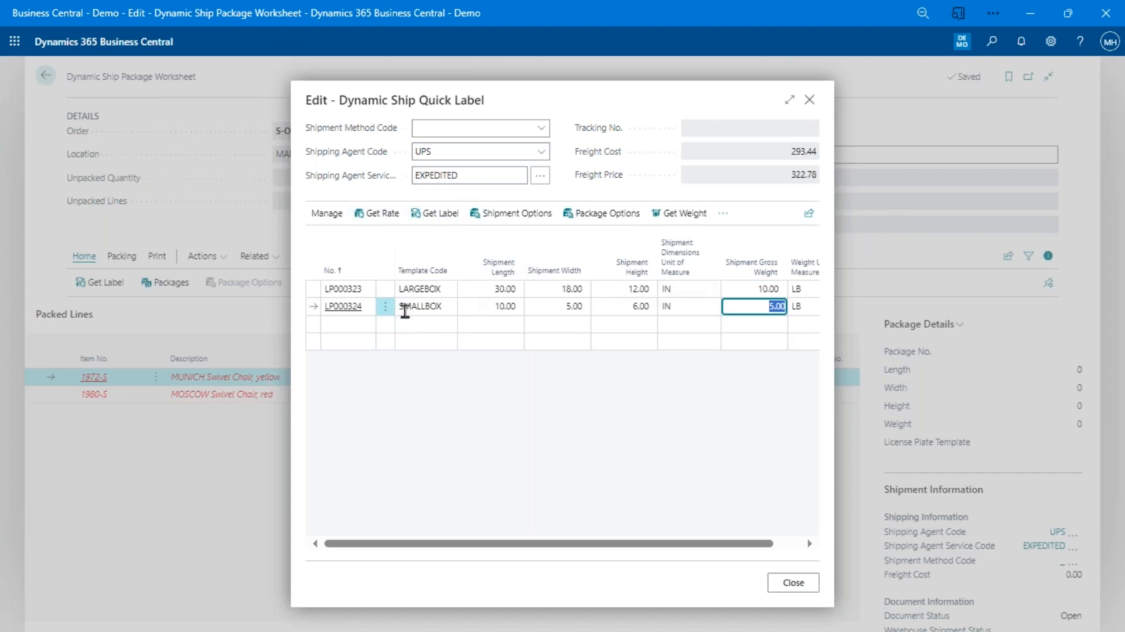
- Delete package lines LP000323 and LP000324, confirming each deletion
left_click(385, 294)
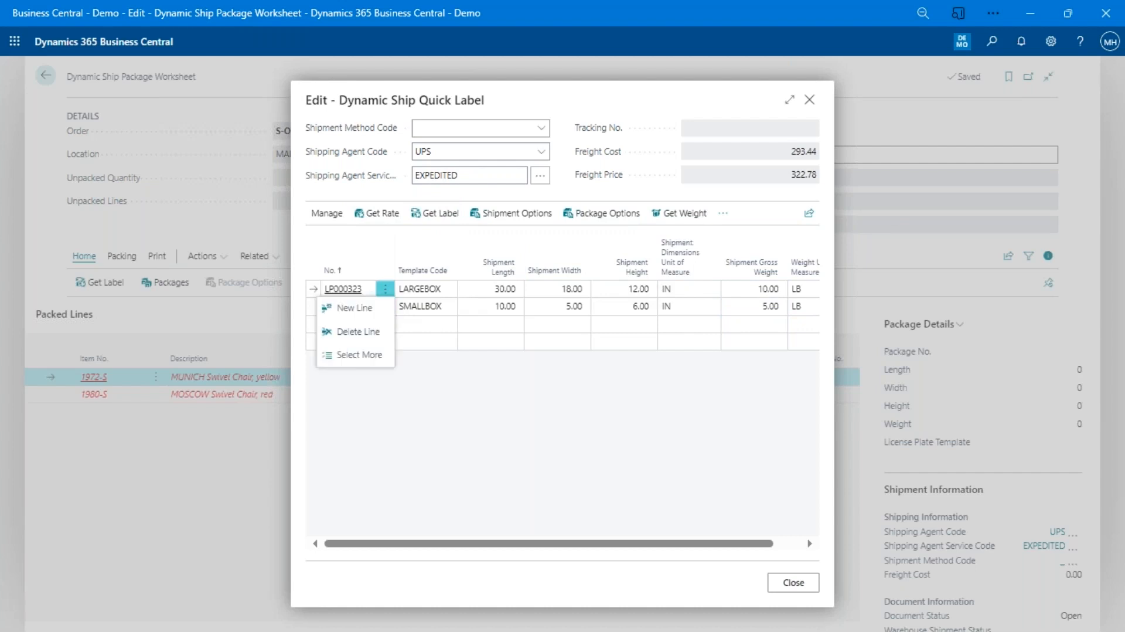
left_click(374, 332)
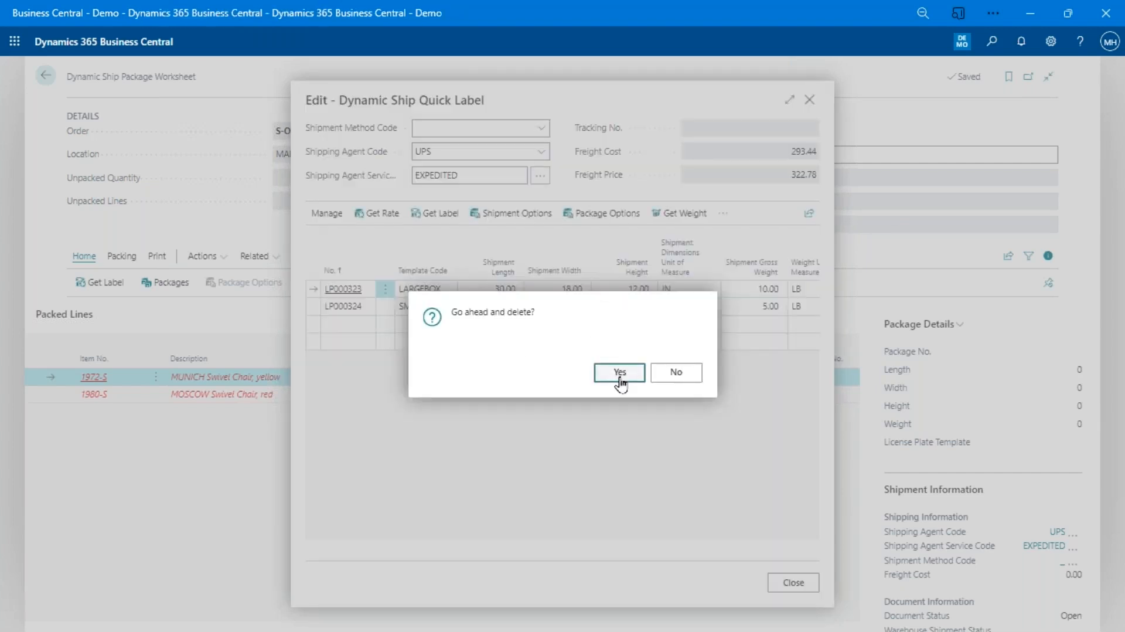
left_click(617, 375)
left_click(385, 295)
left_click(375, 332)
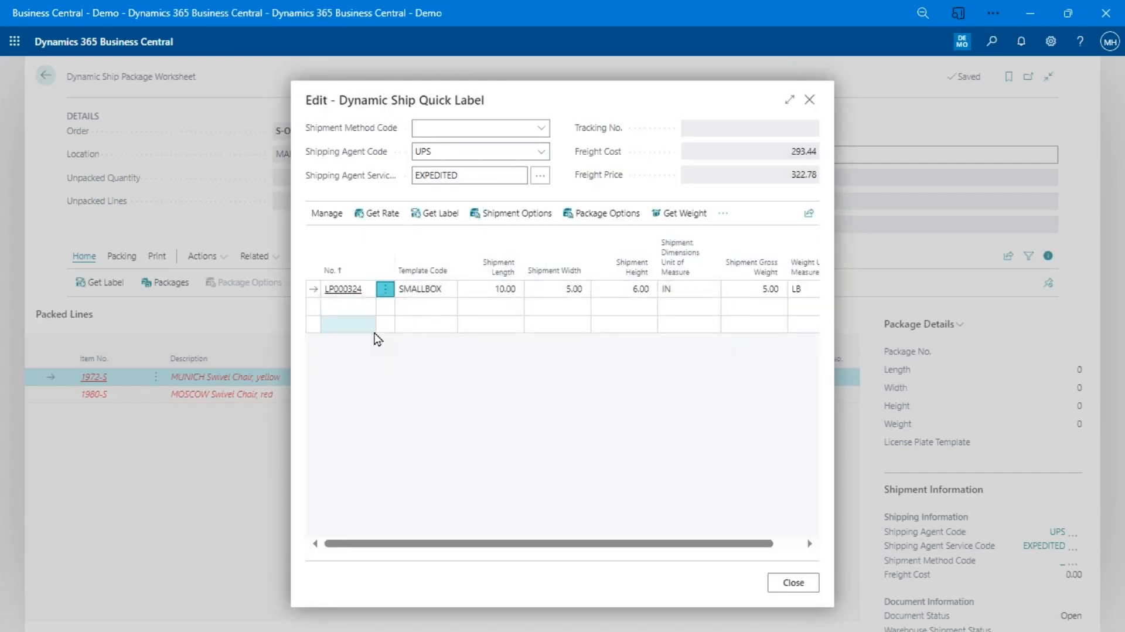
left_click(620, 371)
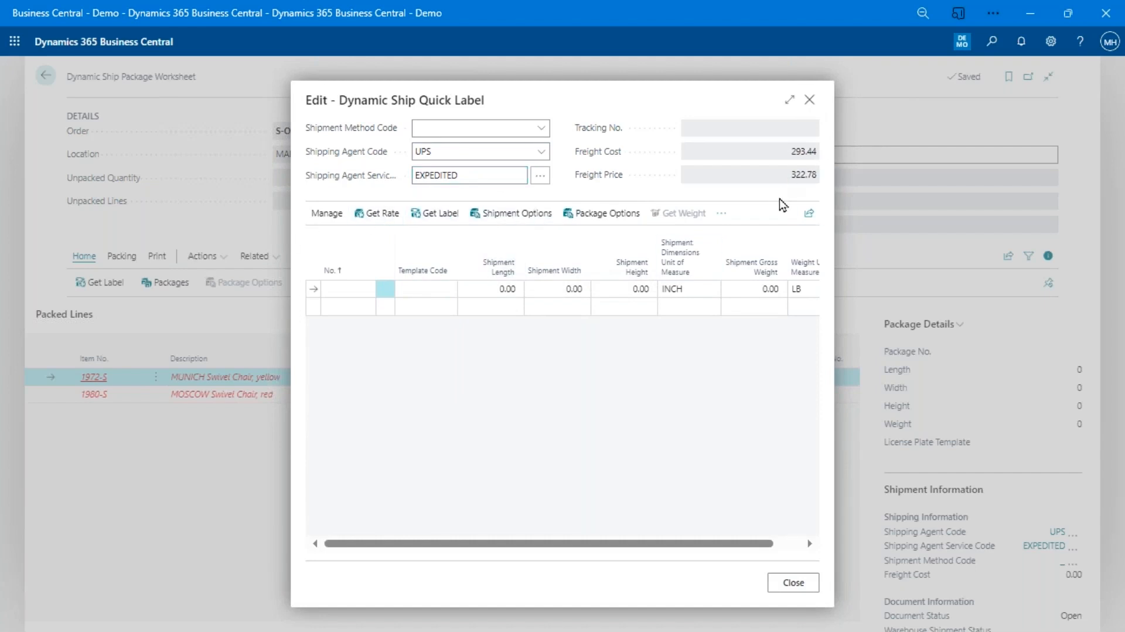
- Close the Quick Label, reload order s-ord101004 in the worksheet, and show the Packing actions
left_click(809, 100)
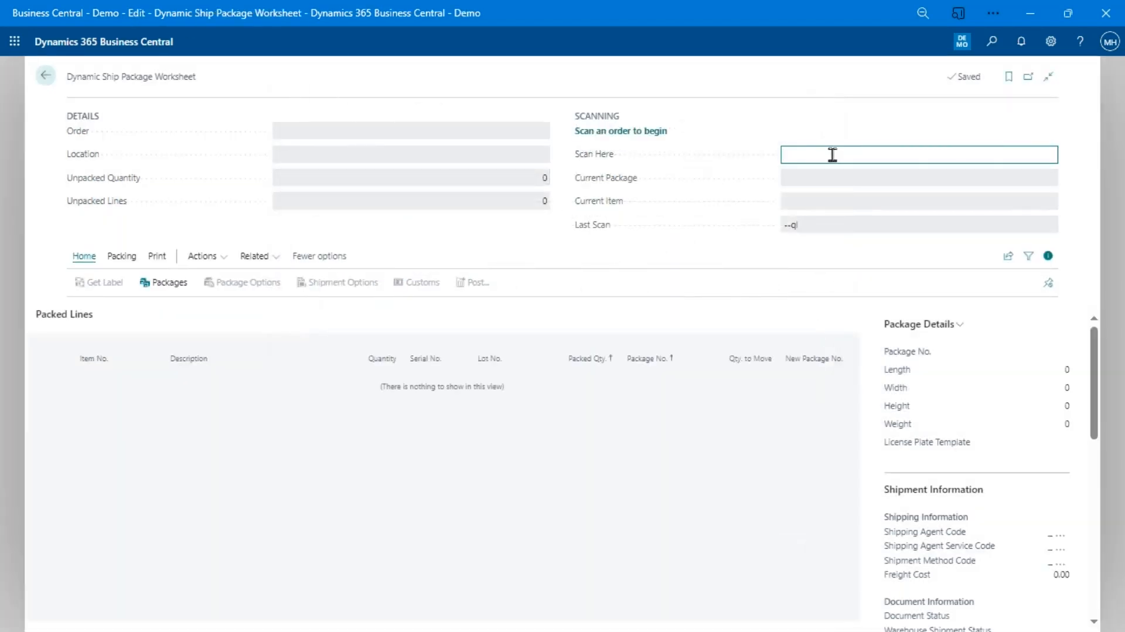
type("s-ord101004")
key("Return")
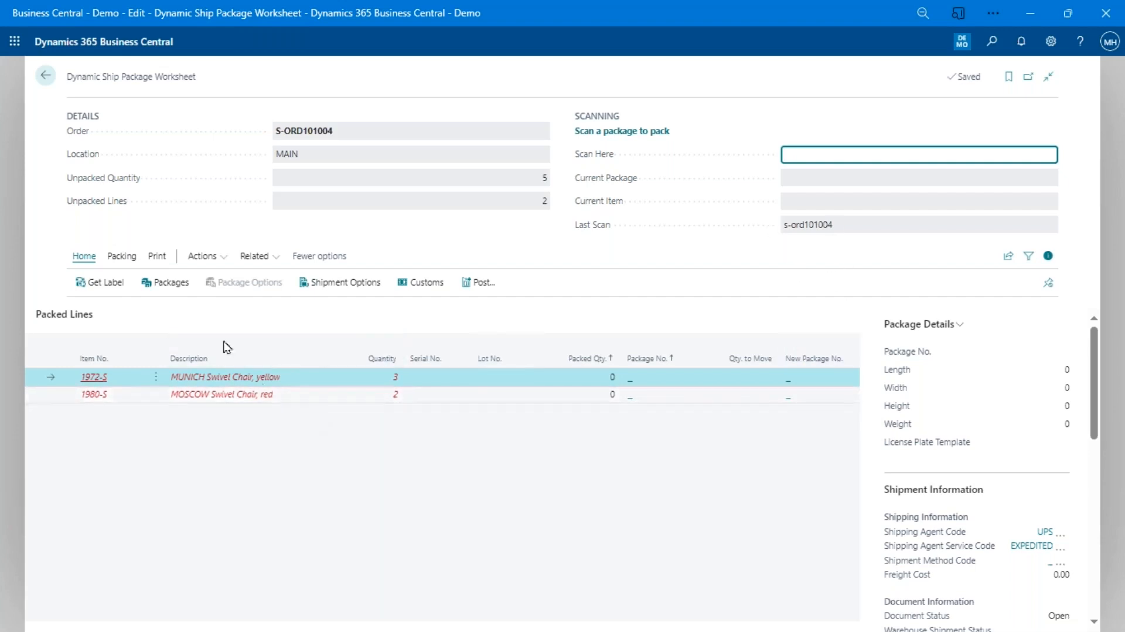
left_click(124, 258)
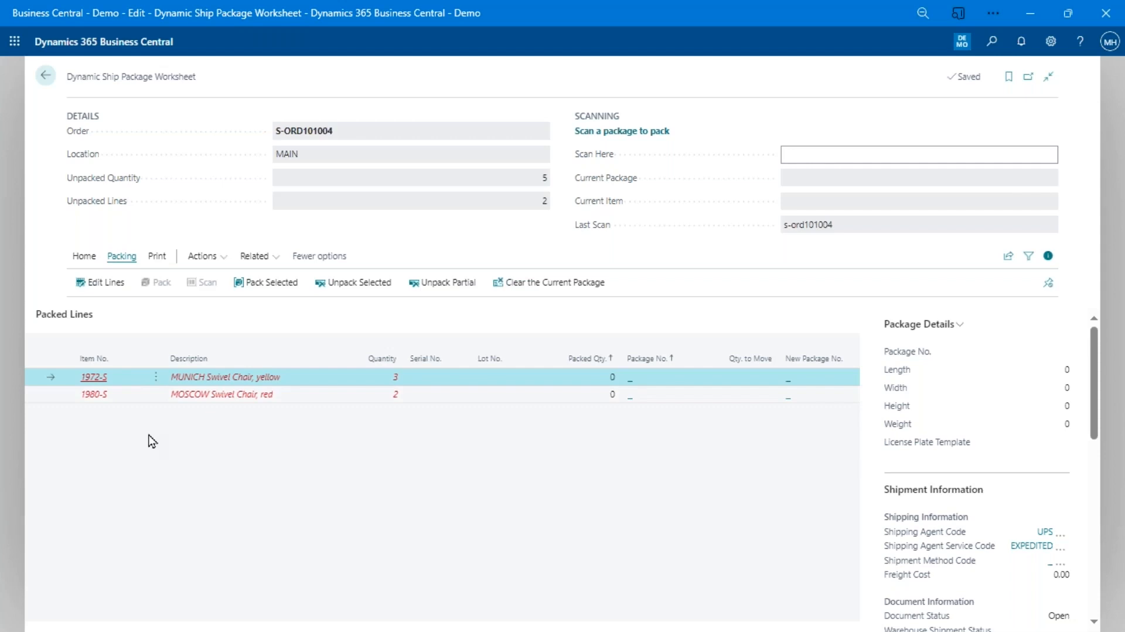
left_click(834, 153)
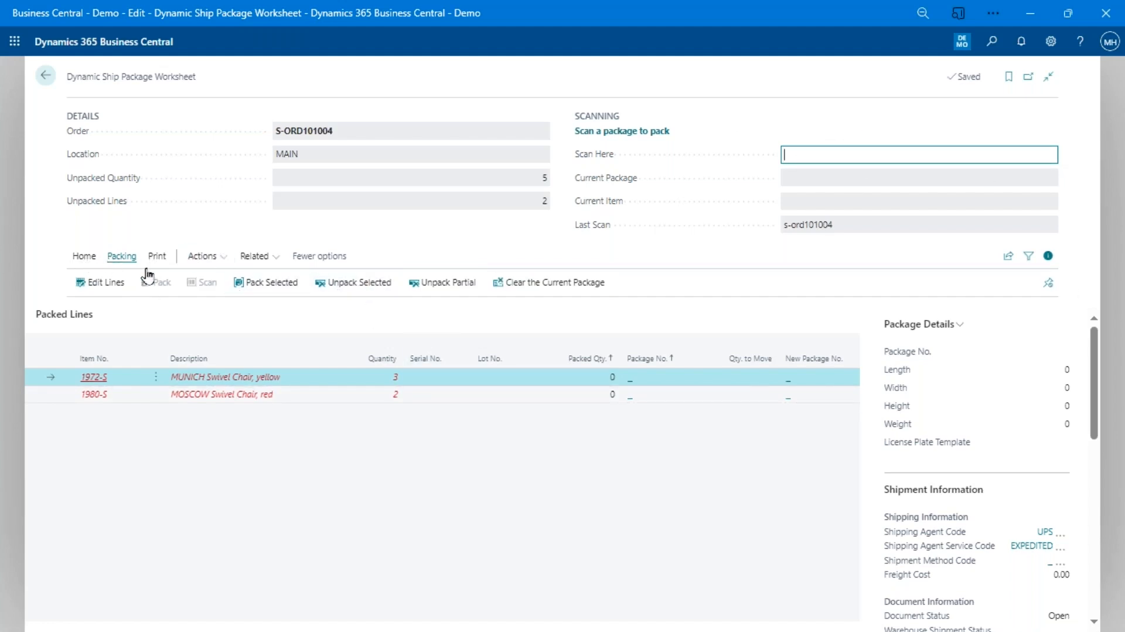
left_click(202, 258)
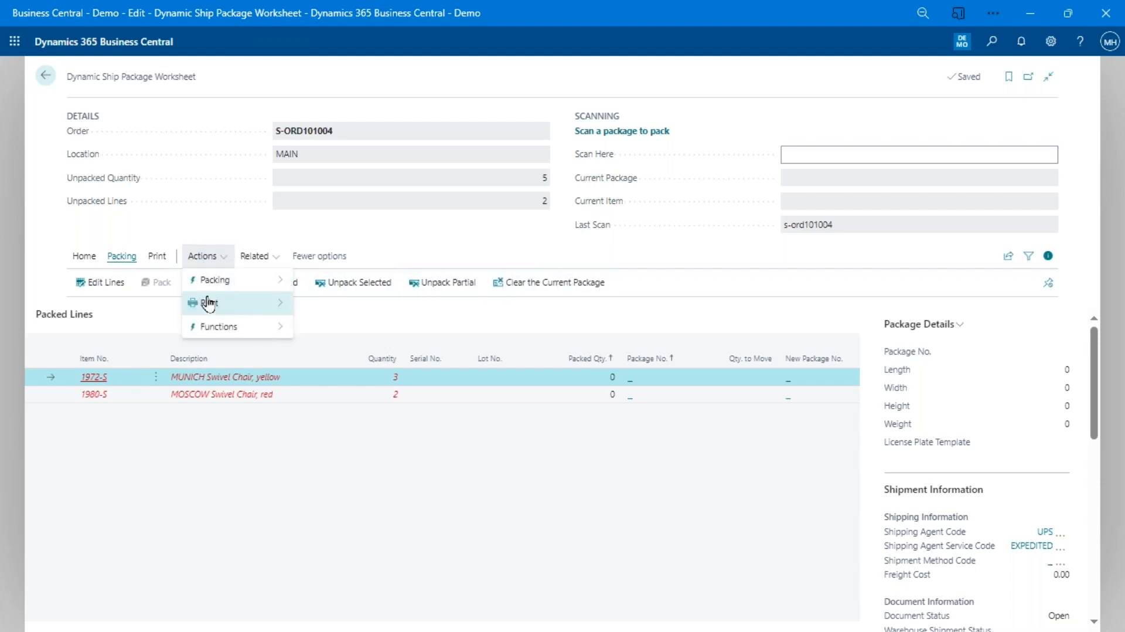
mouse_move(208, 330)
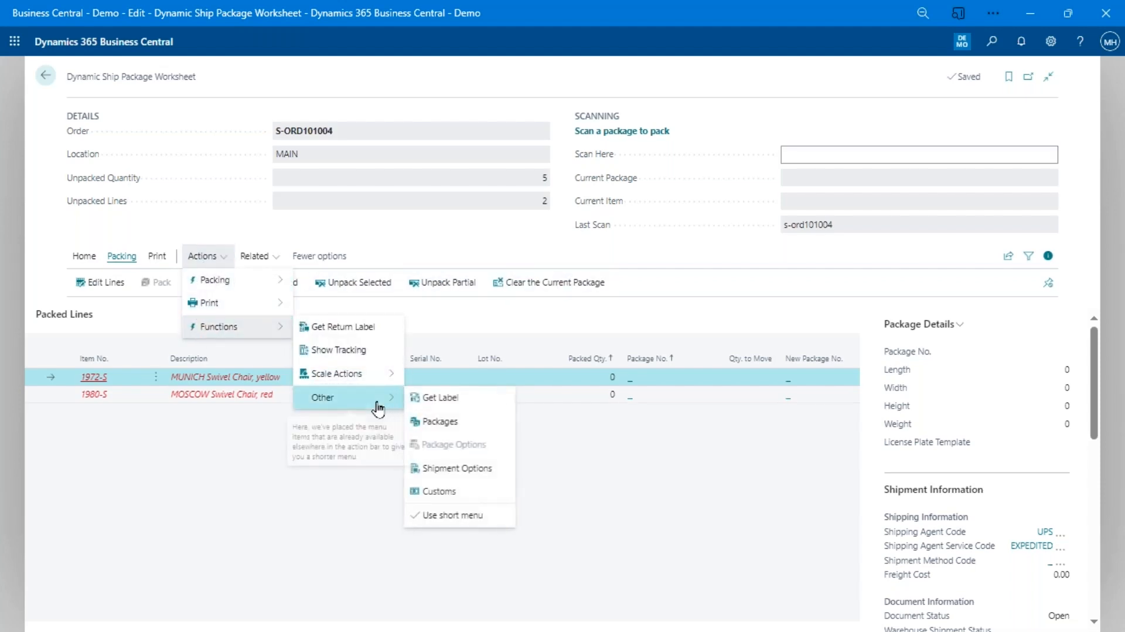
mouse_move(353, 378)
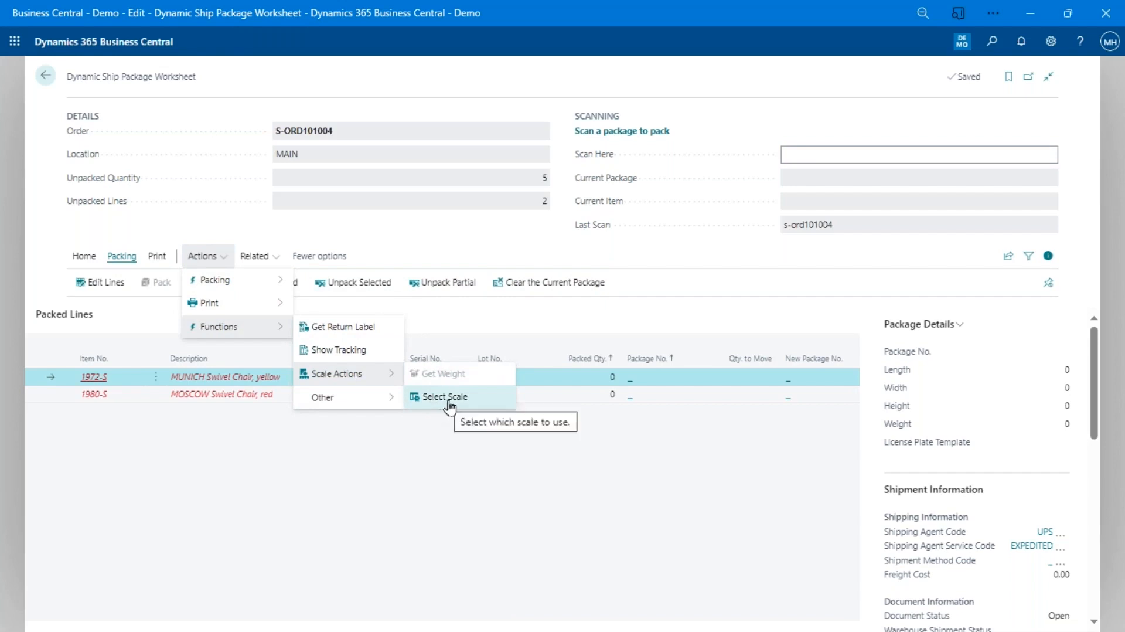
left_click(855, 154)
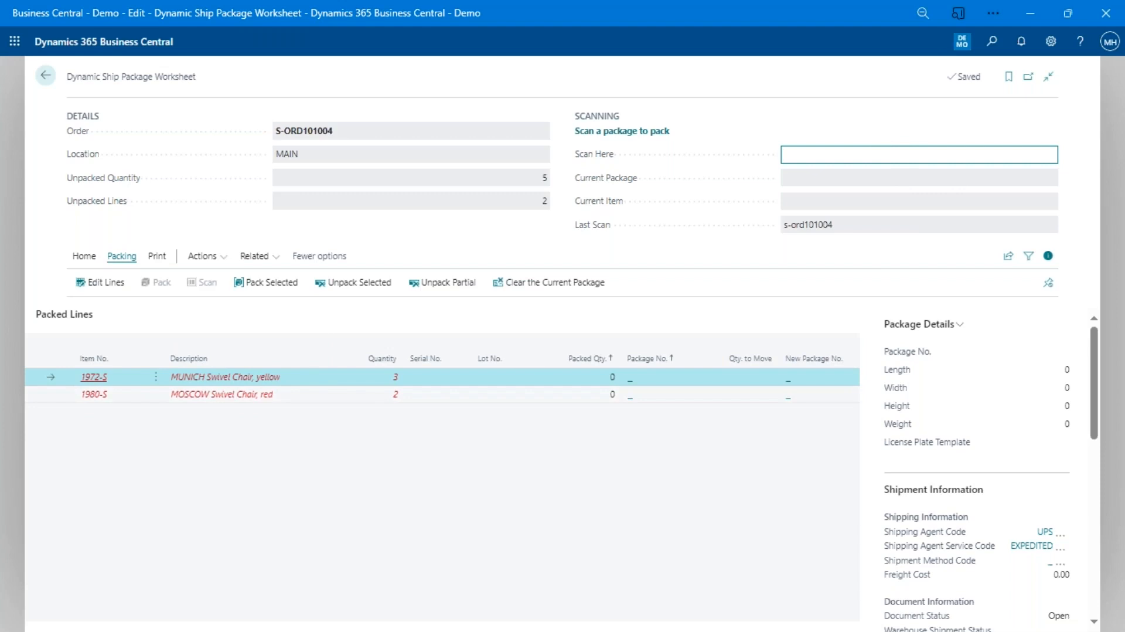
- Scan LP000325 to start packing into that package
type("LP000325")
key("Return")
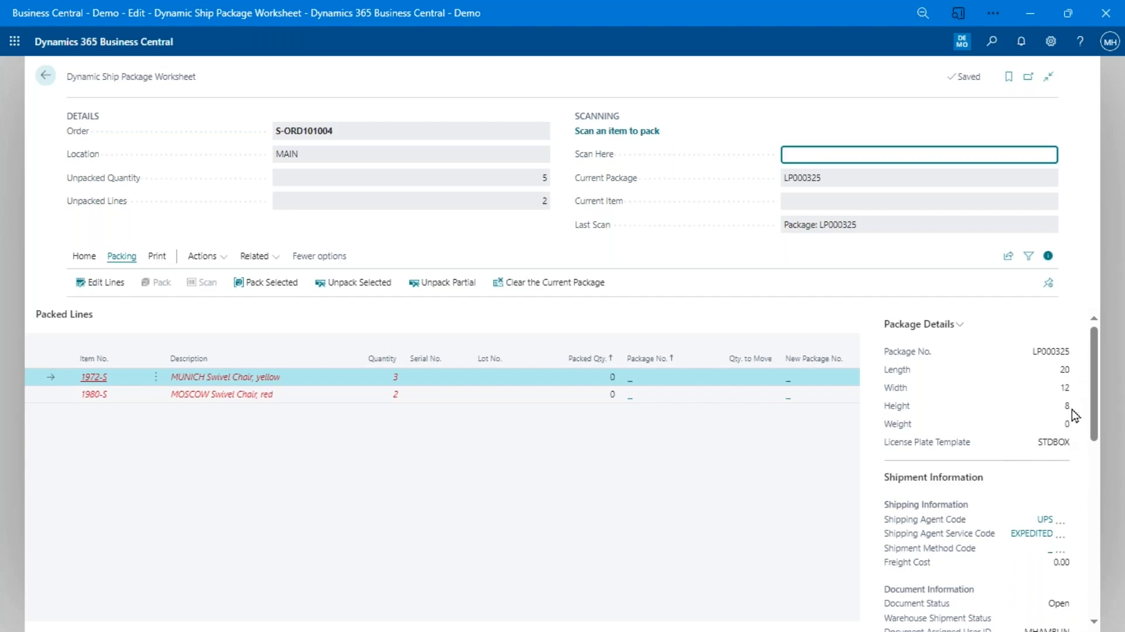
left_click(903, 324)
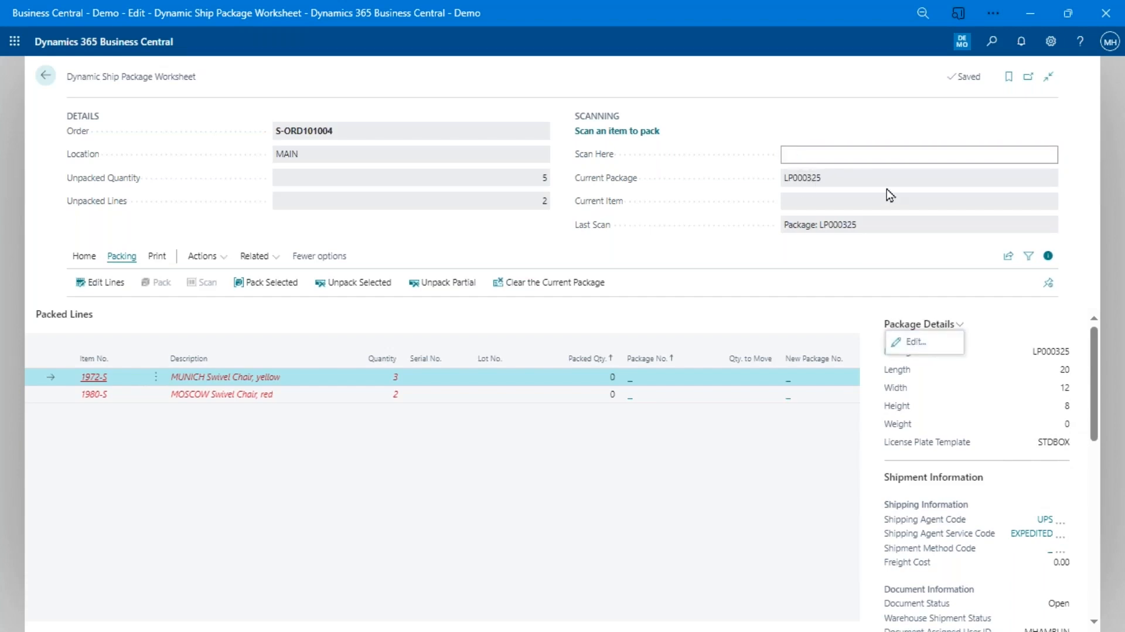
left_click(889, 158)
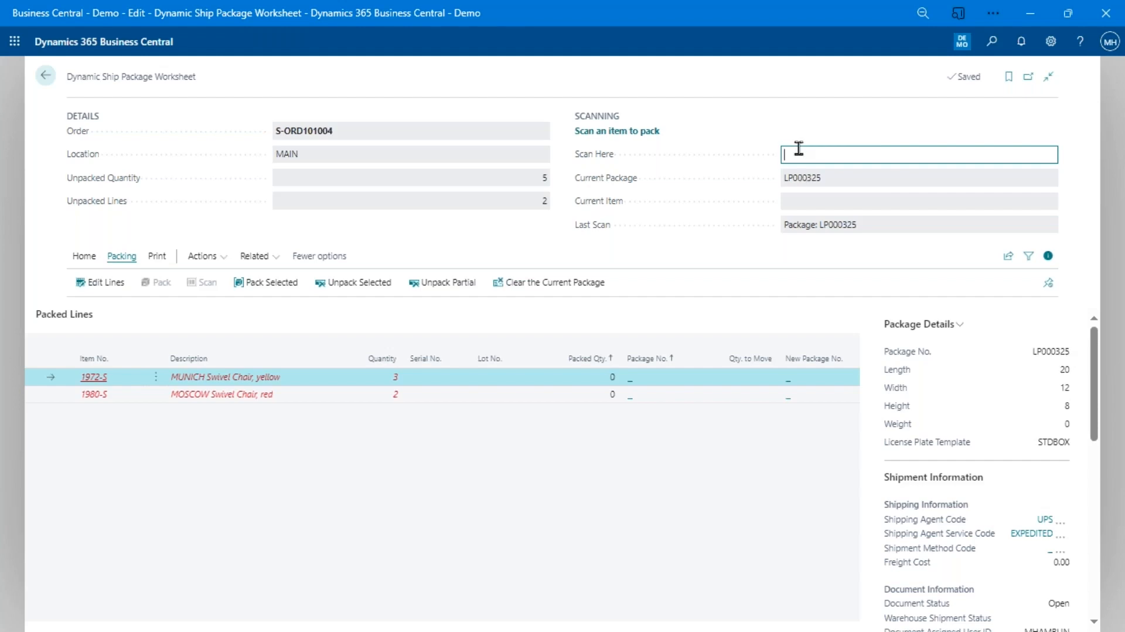
- Pack two 1972-S MUNICH chairs and one 1980-S MOSCOW chair, then check the package's 41.7 weight
type("1972-s")
key("Return")
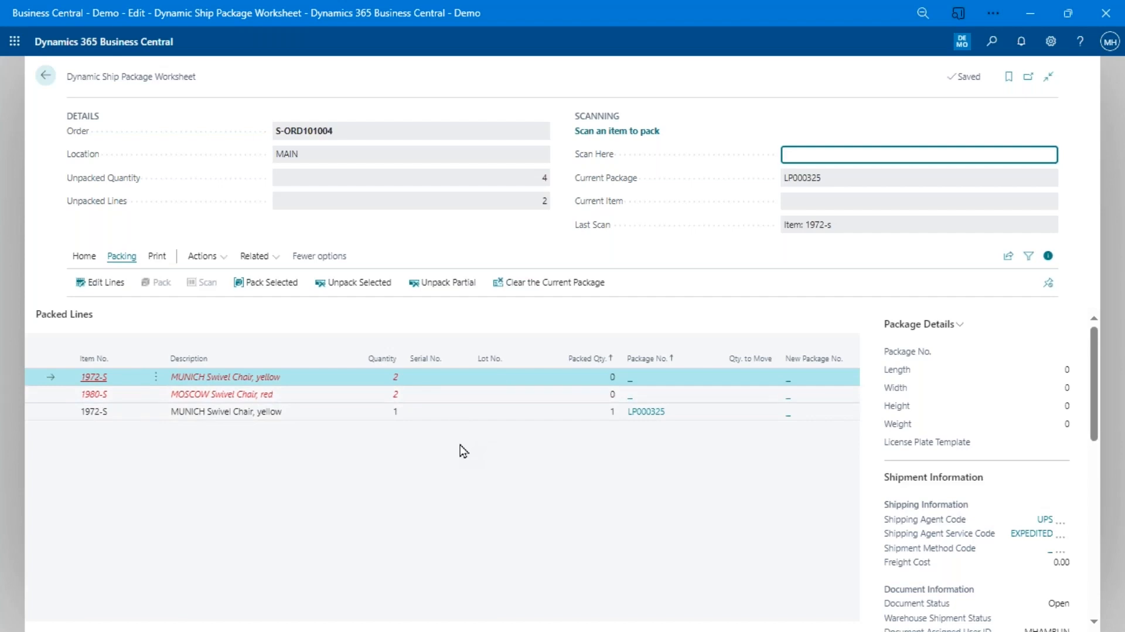
left_click(854, 150)
type("1972-s")
key("Return")
type("1980-s")
key("Return")
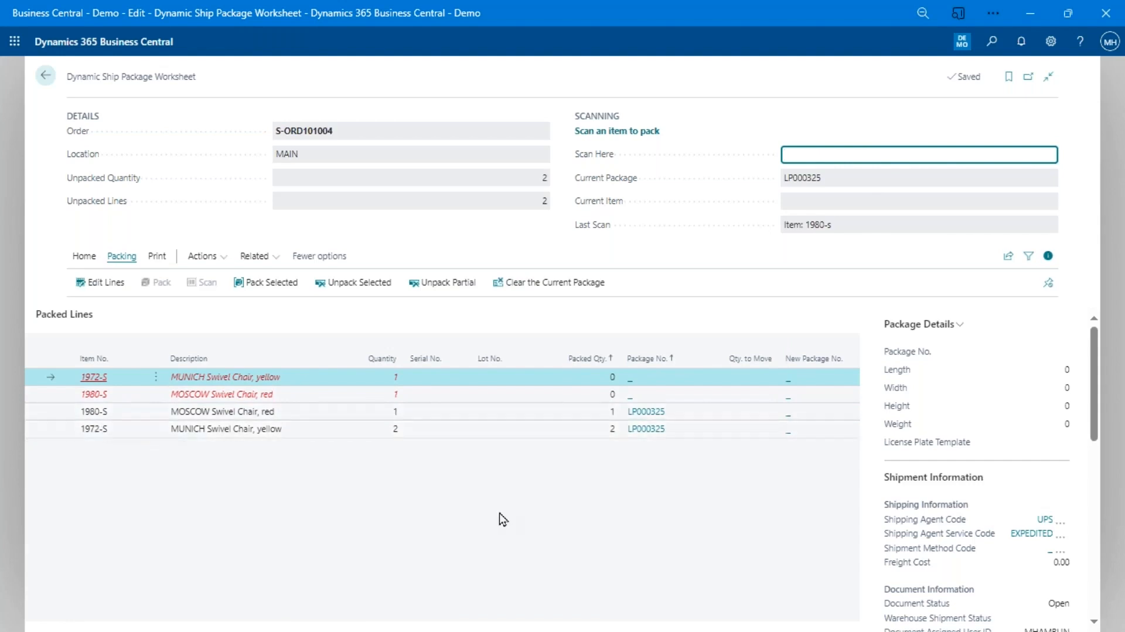
left_click(497, 430)
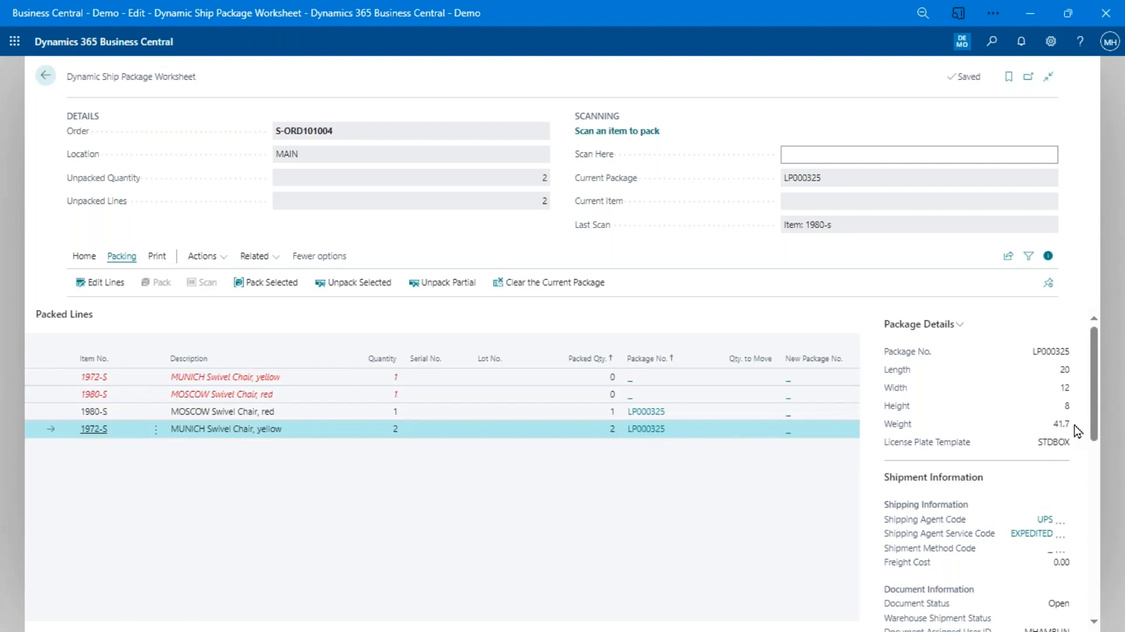
- Close the current package with the '..clo' command, entering a weight of 25
left_click(838, 156)
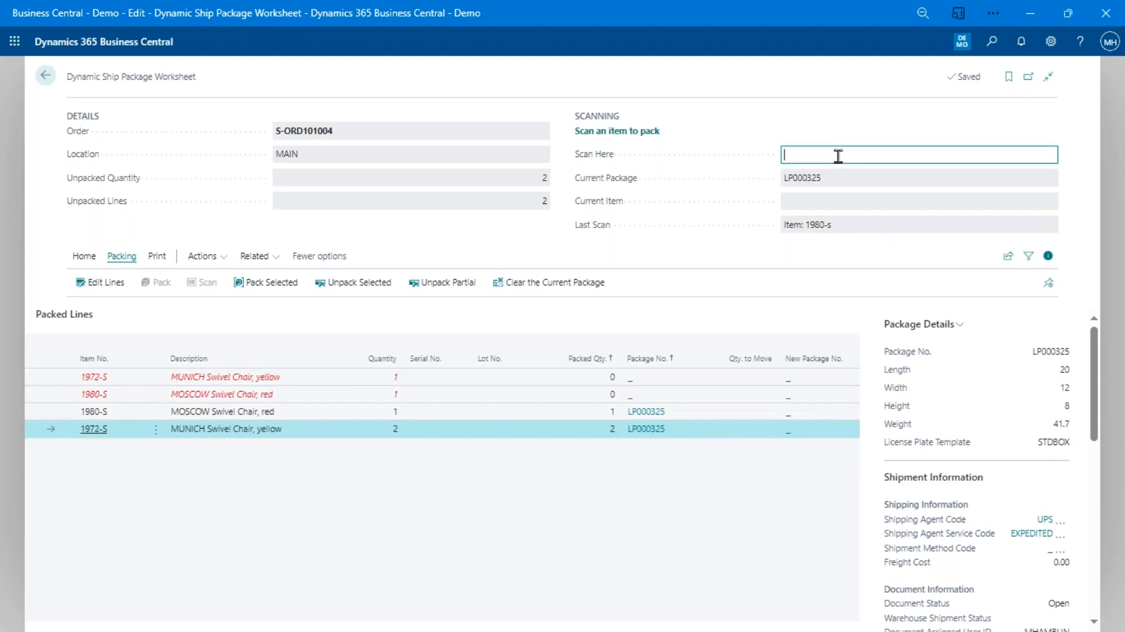
type("..clo")
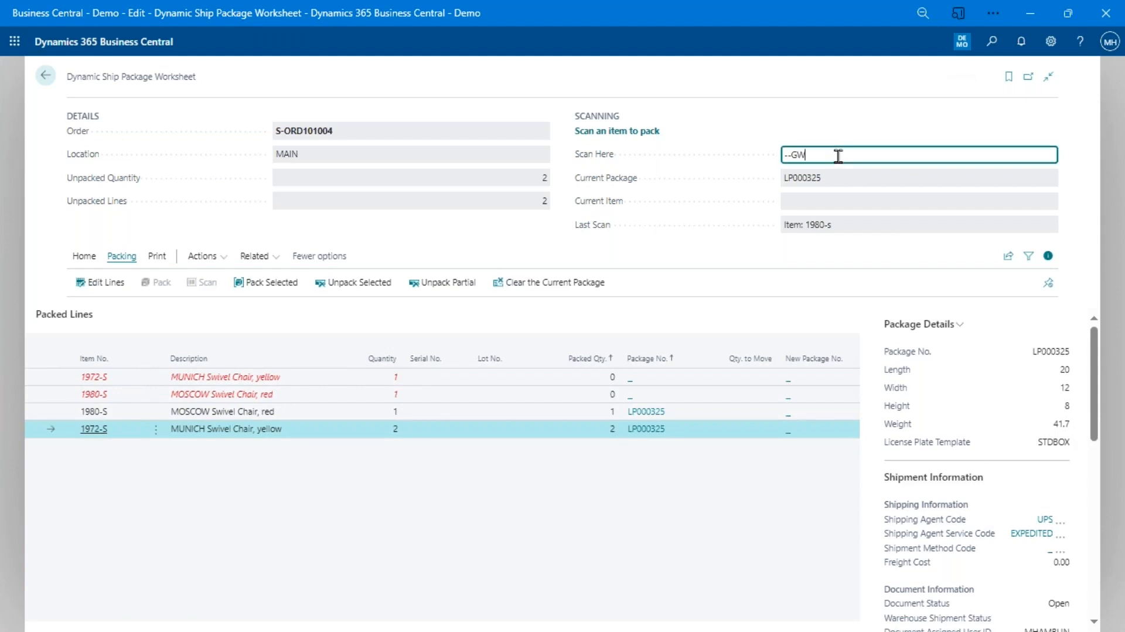
key("Return")
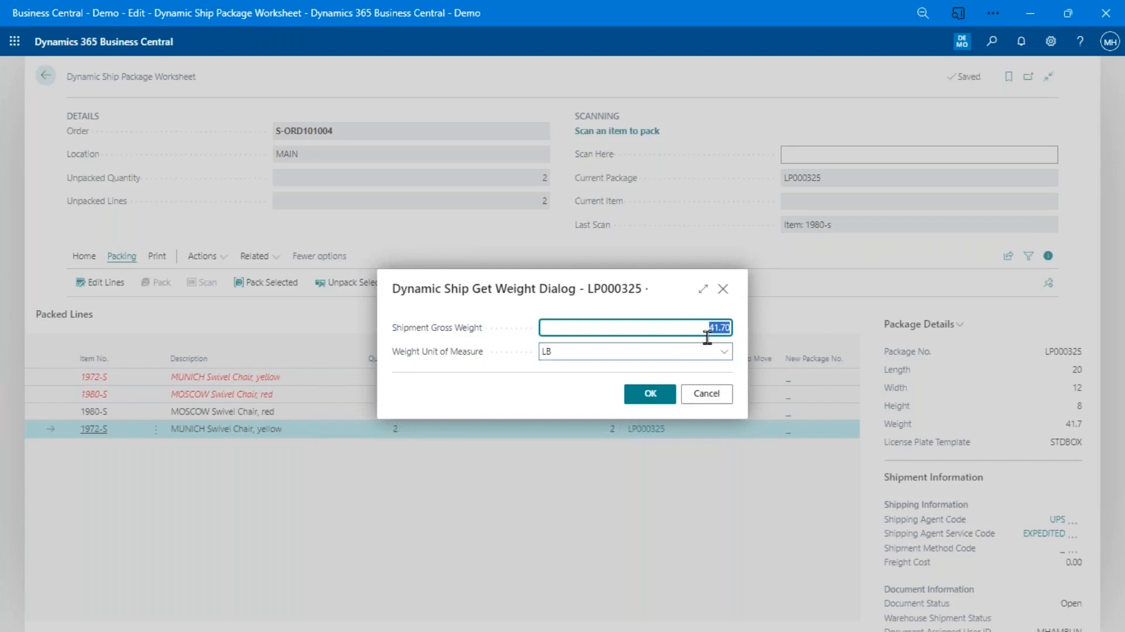
type("25")
left_click(648, 394)
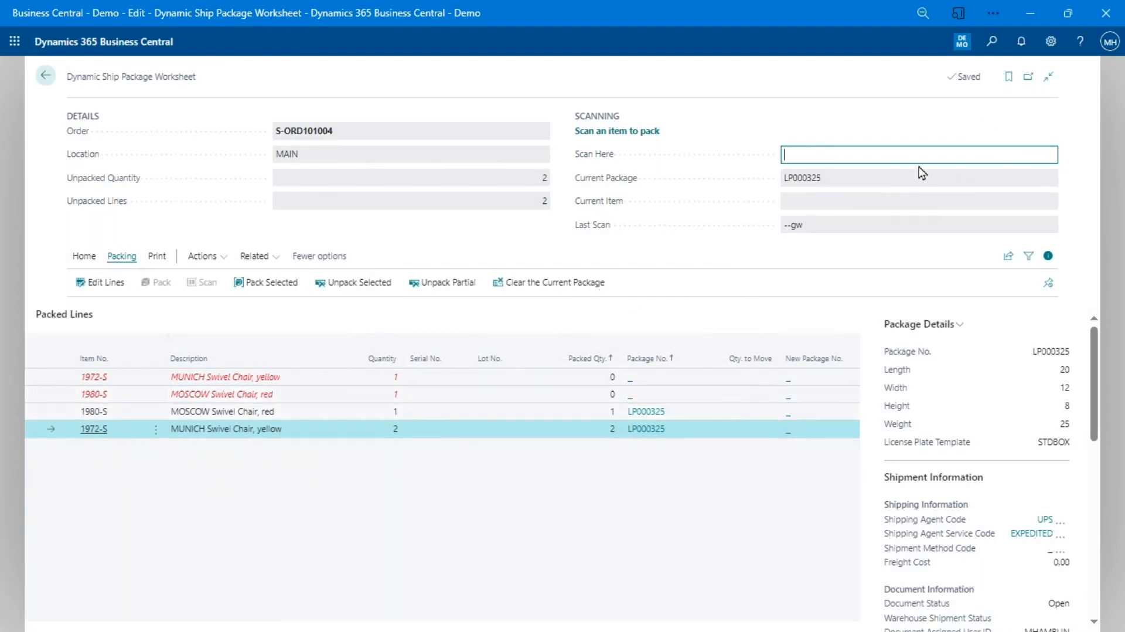
- Start package LP000326 and pack one 1972-S and one 1980-S chair into it
type("LP000326")
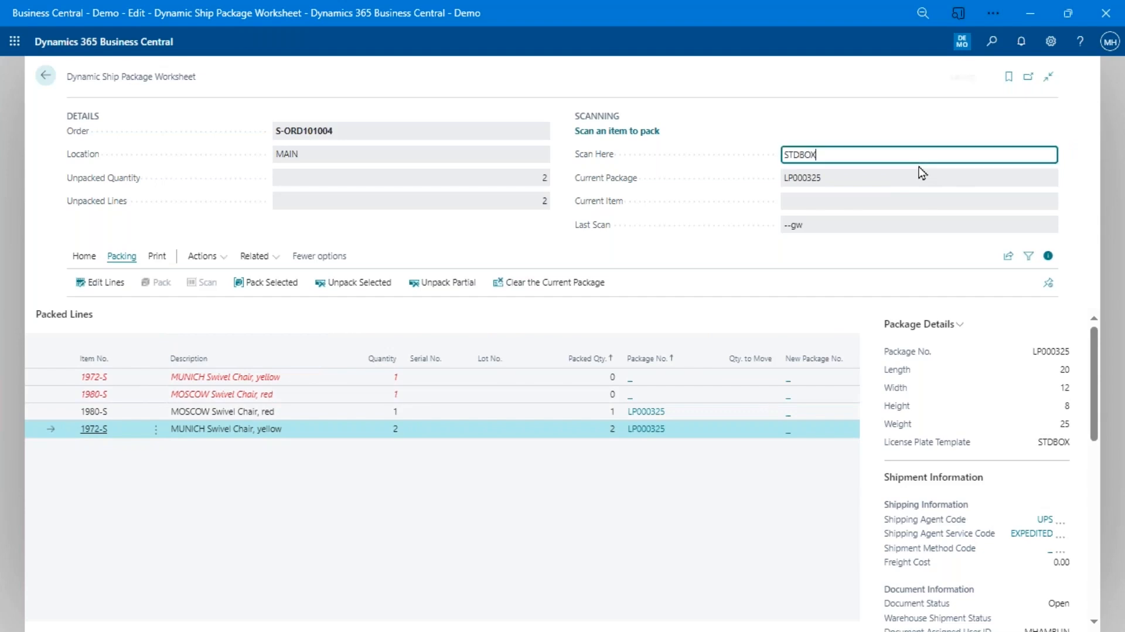
key("Return")
type("1972-s")
key("Return")
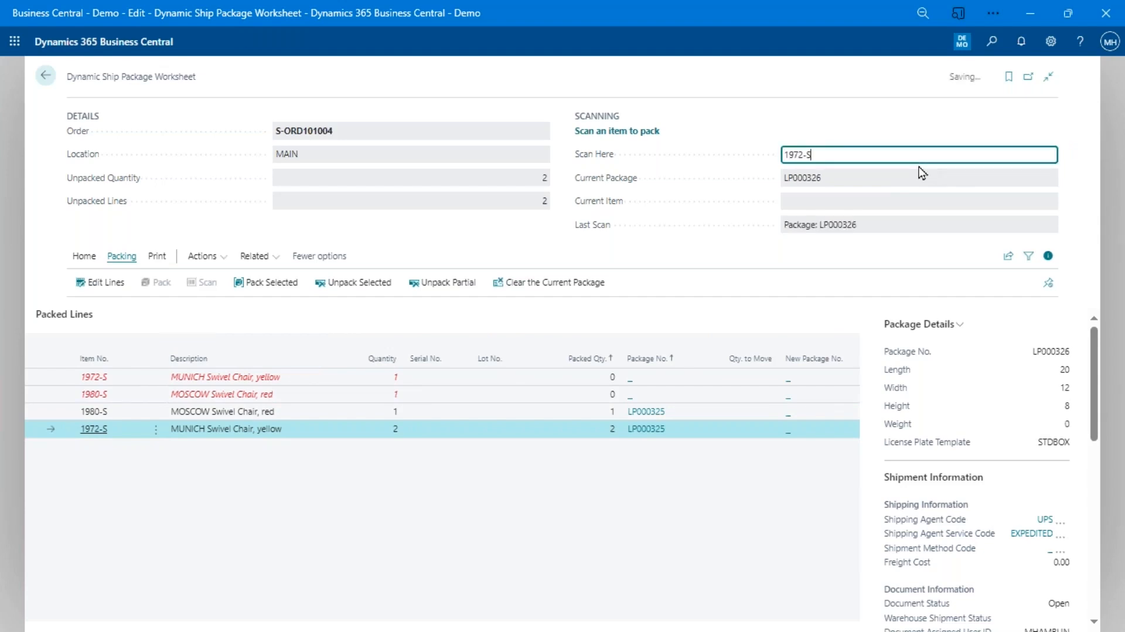
type("1980-S")
key("Return")
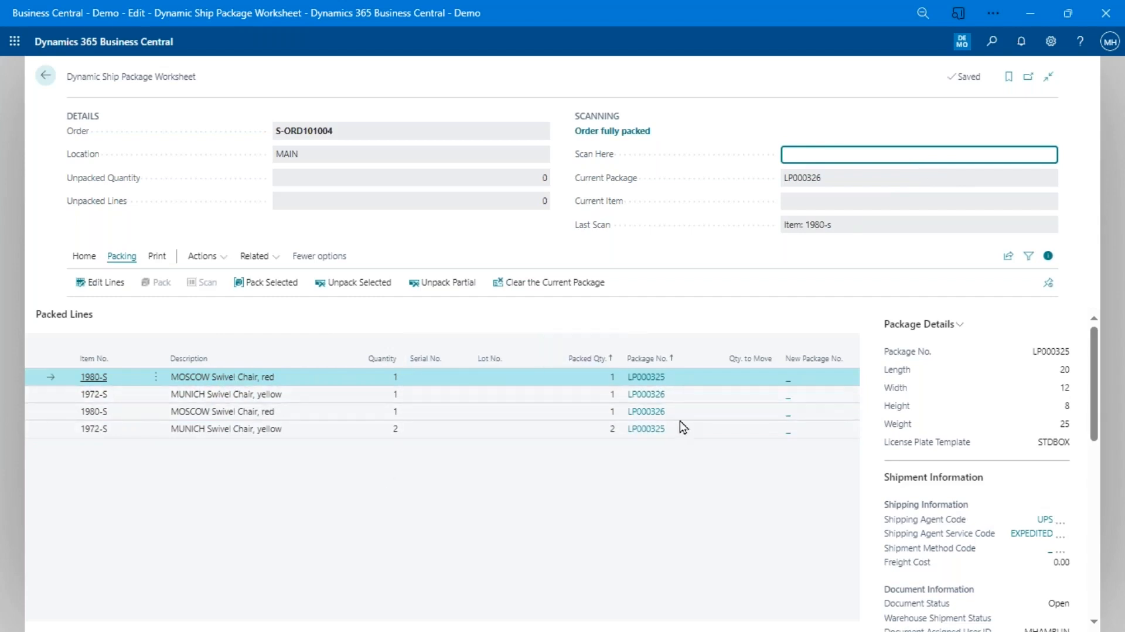
- Sort packed lines by Package No. descending and review the FactBox package details and comments
left_click(640, 365)
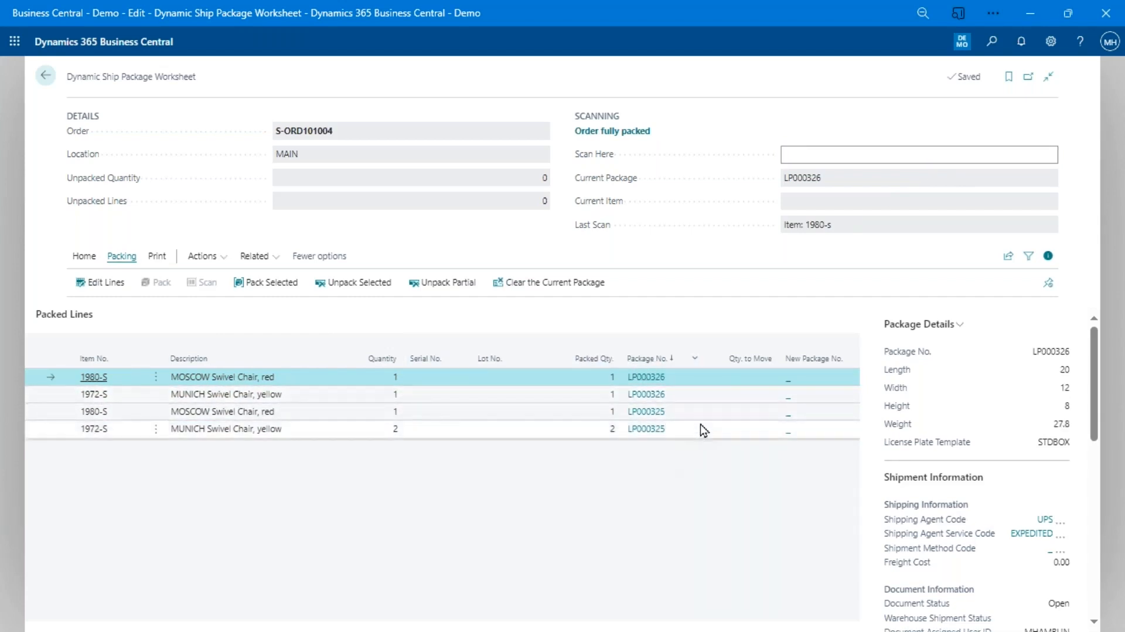
scroll(1048, 479, "down", 1)
scroll(954, 514, "down", 3)
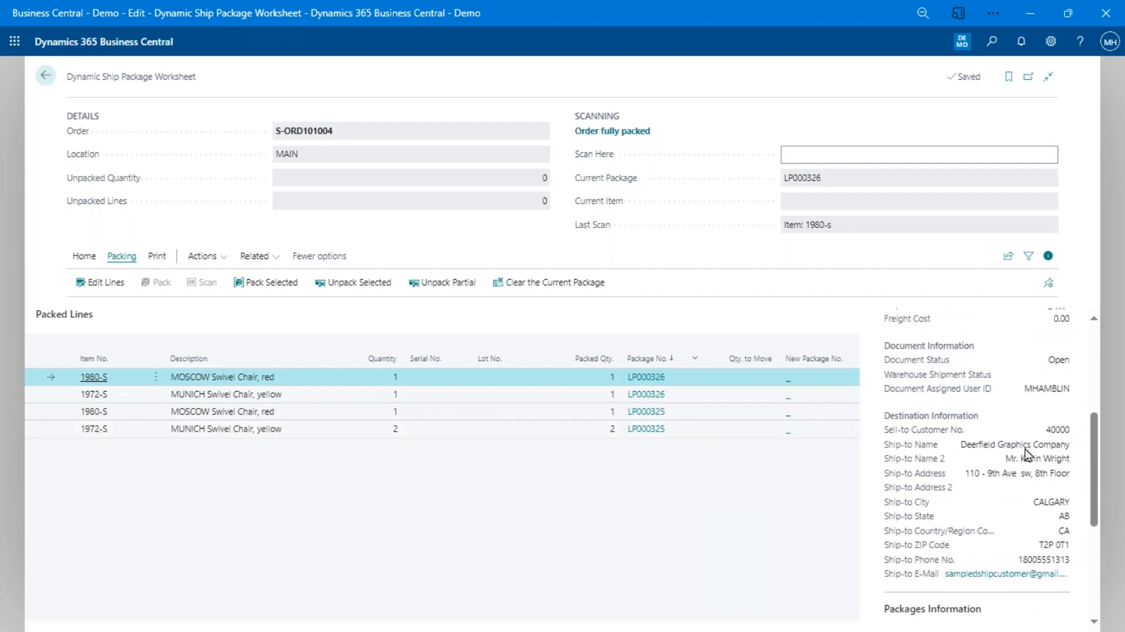
scroll(1070, 487, "down", 3)
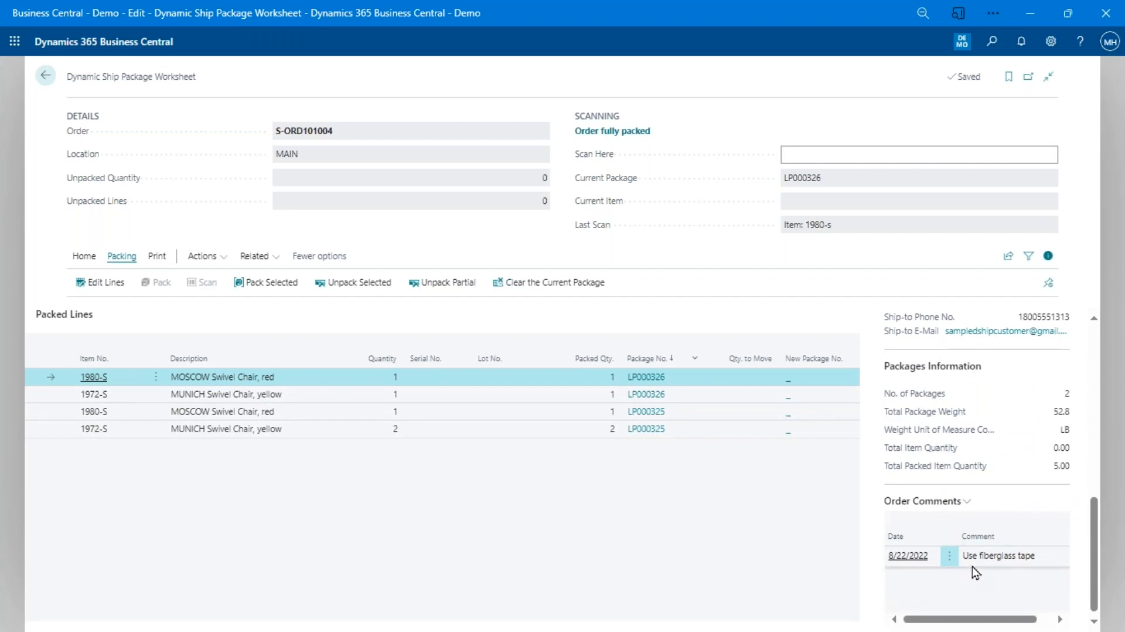
scroll(971, 564, "up", 10)
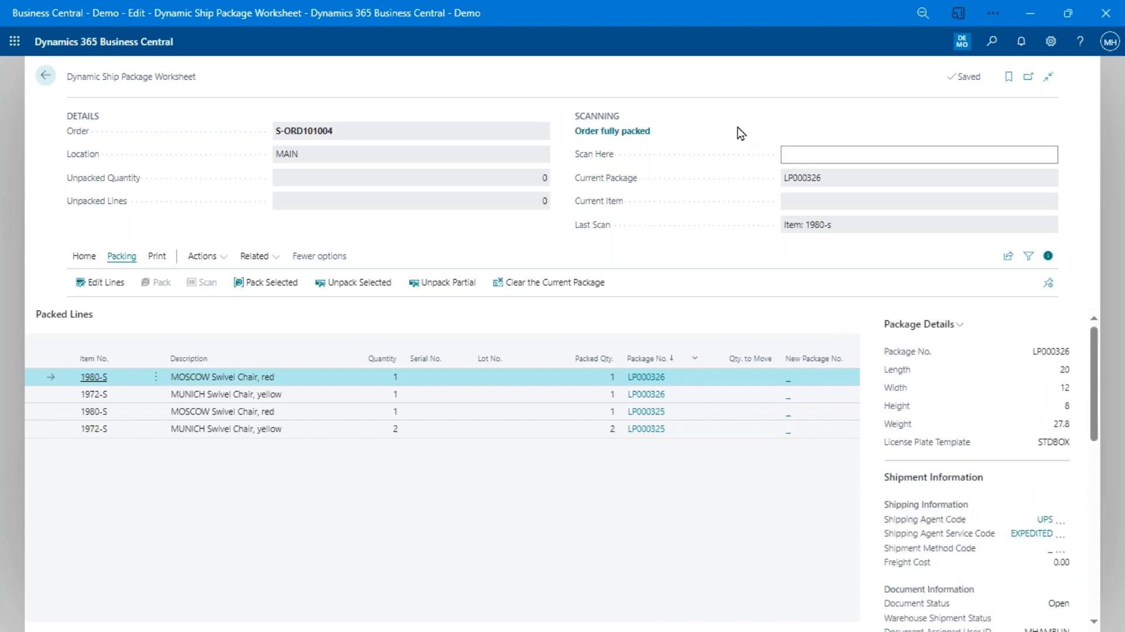
left_click(818, 160)
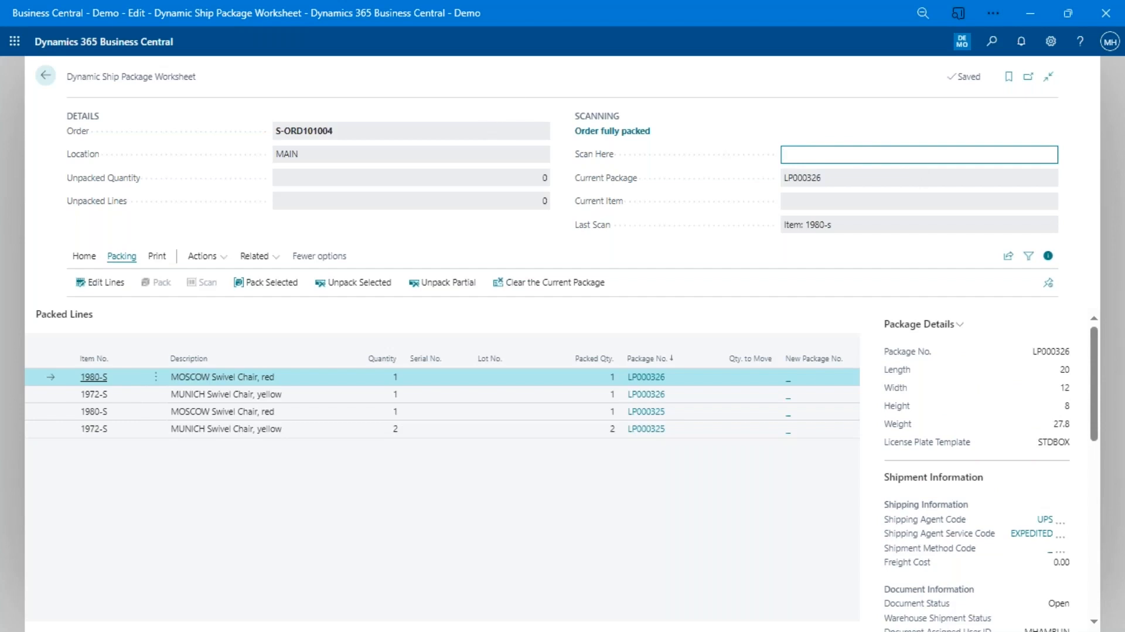
- Generate carrier labels with the '--GL' scan command and preview the 4x6 UPS Expedited label
type("--GL")
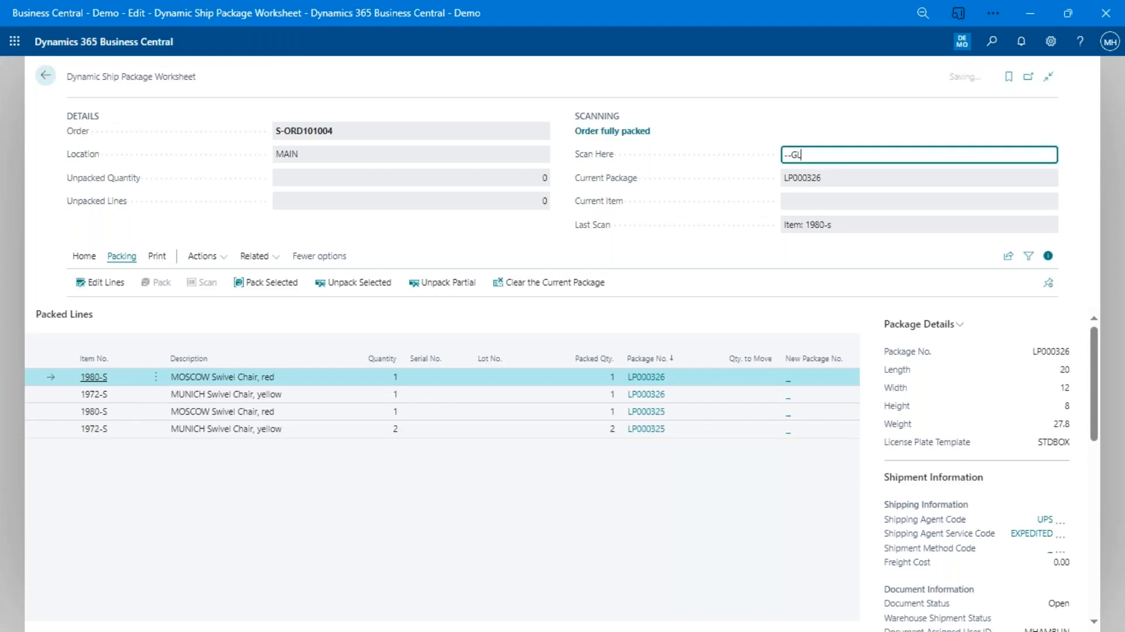
key("Return")
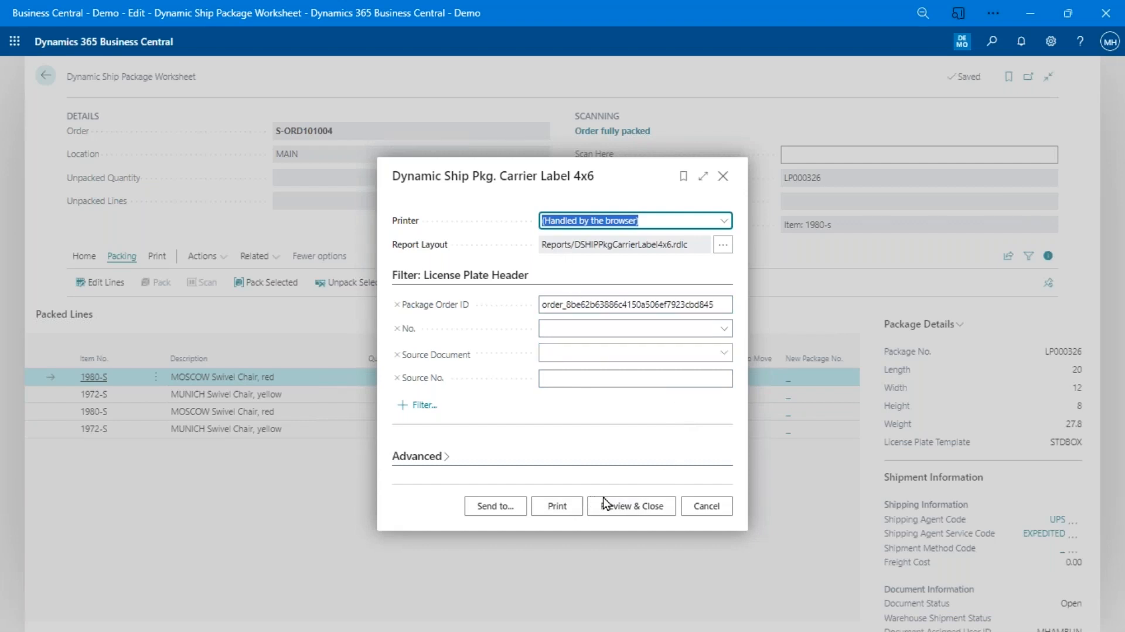
left_click(642, 517)
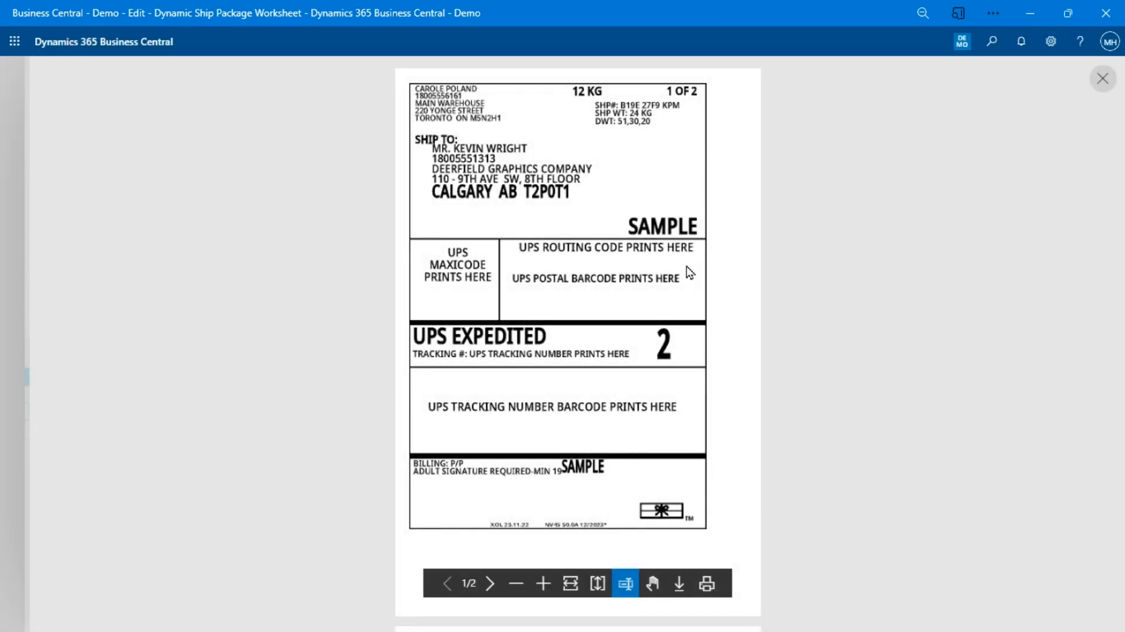
- Check both carrier label pages (1 of 2 and 2 of 2) for S-ORD101004, then close the preview
left_click(490, 583)
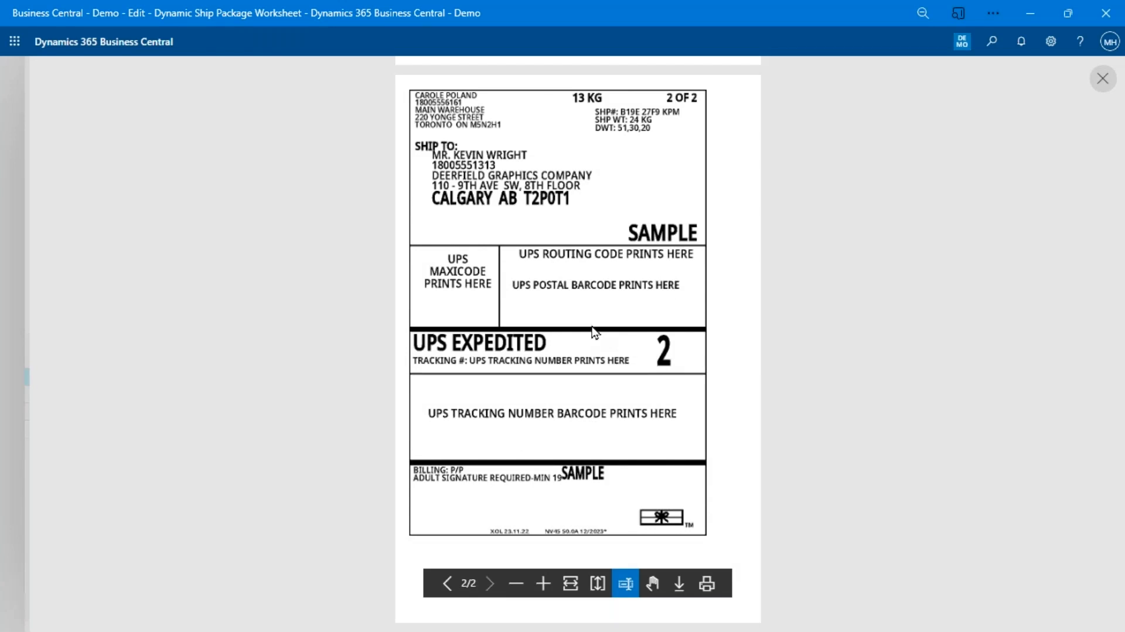
scroll(567, 295, "up", 3)
scroll(567, 292, "up", 4)
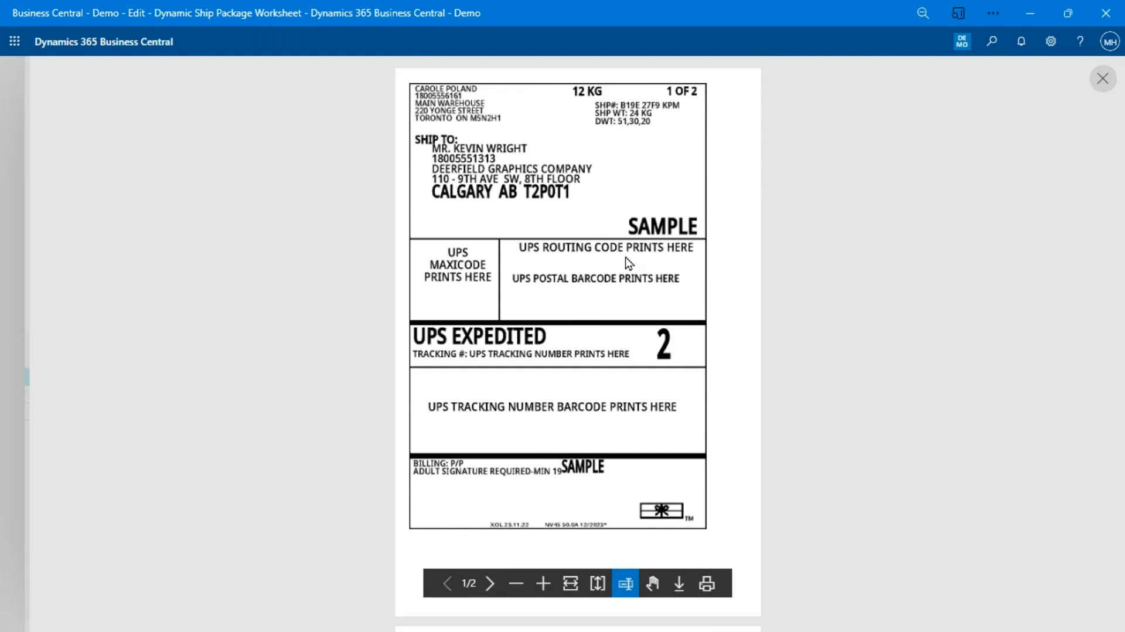
left_click(1100, 86)
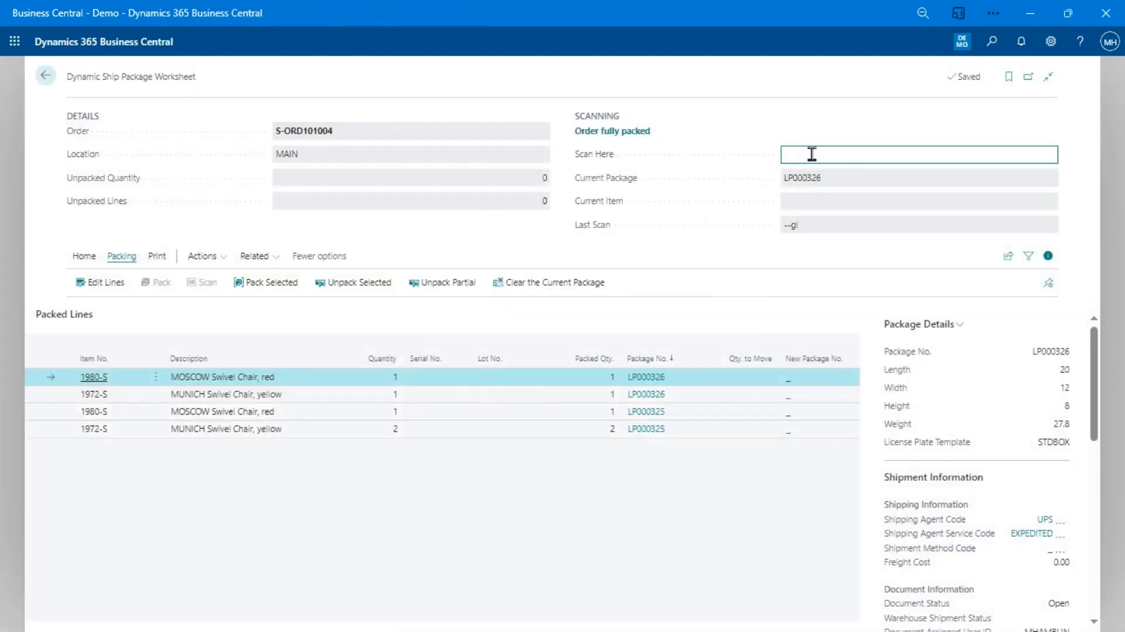
- Scan order number s-ord101005 into Scan Here to load it for packing
type("s-ord101005")
key("Return")
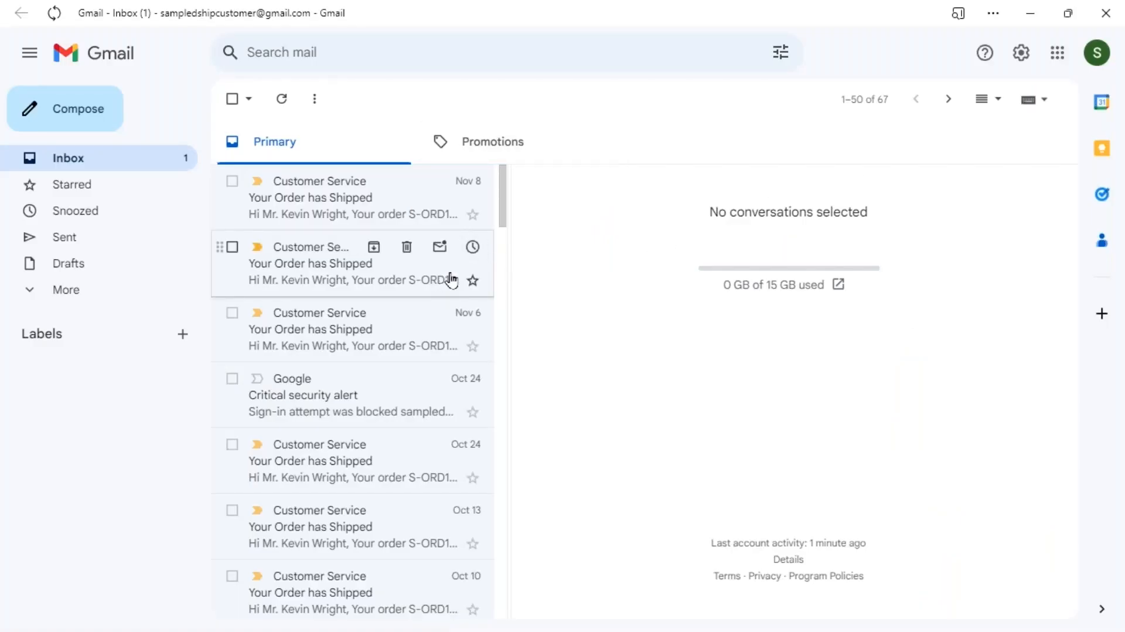
- Refresh the Gmail inbox to check for new shipment emails
left_click(164, 160)
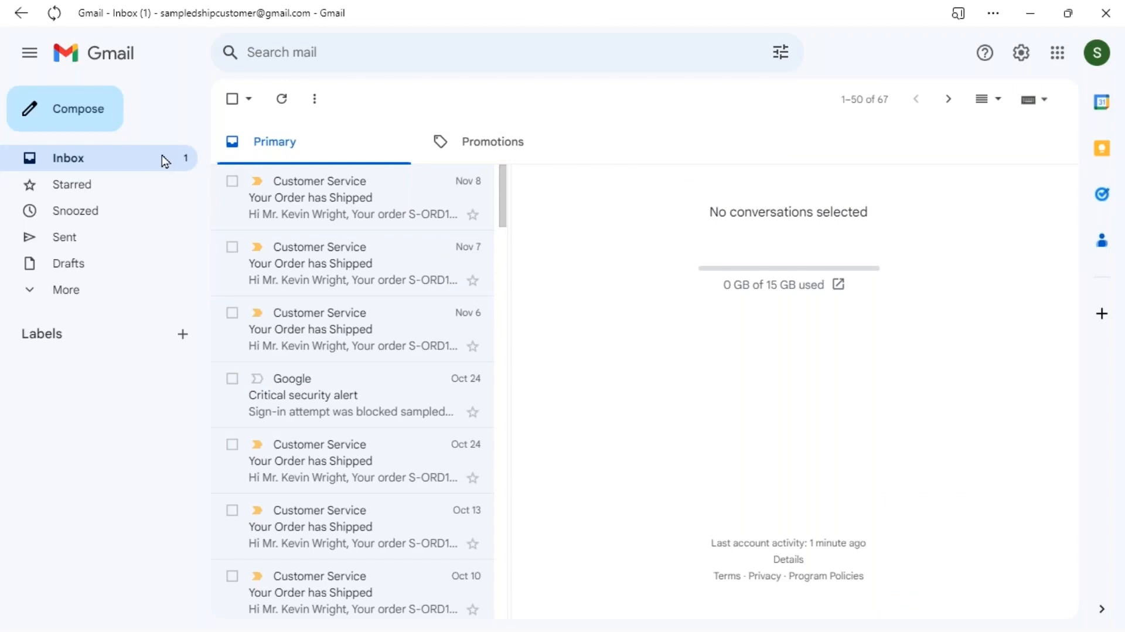
- Read the newest 'Your Order has Shipped' email, then list the Starred messages
left_click(293, 201)
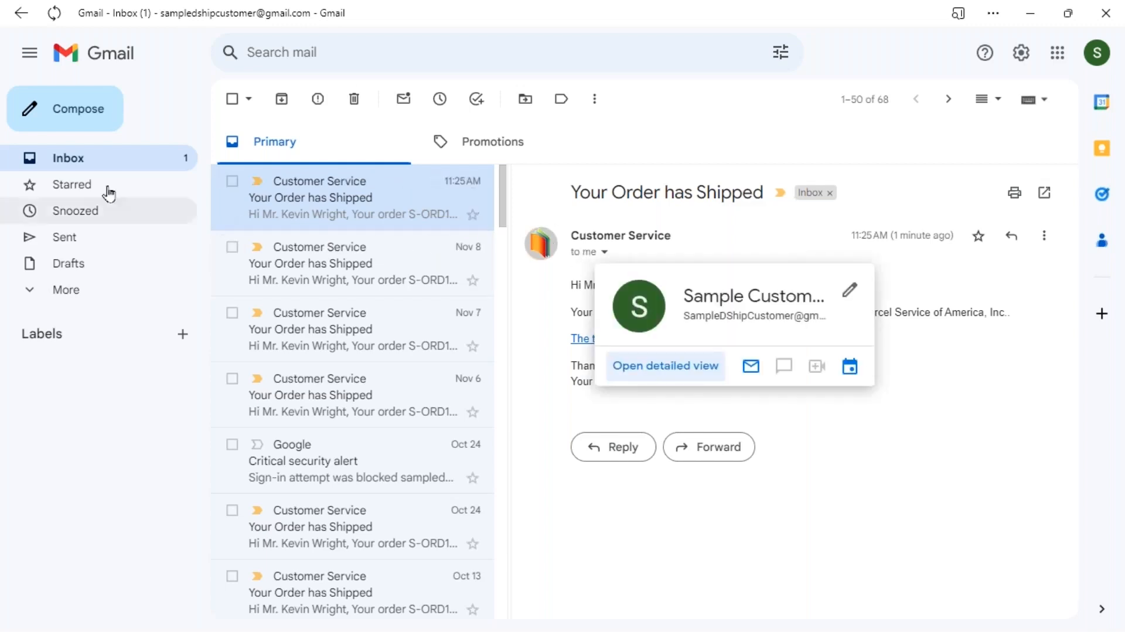
left_click(75, 187)
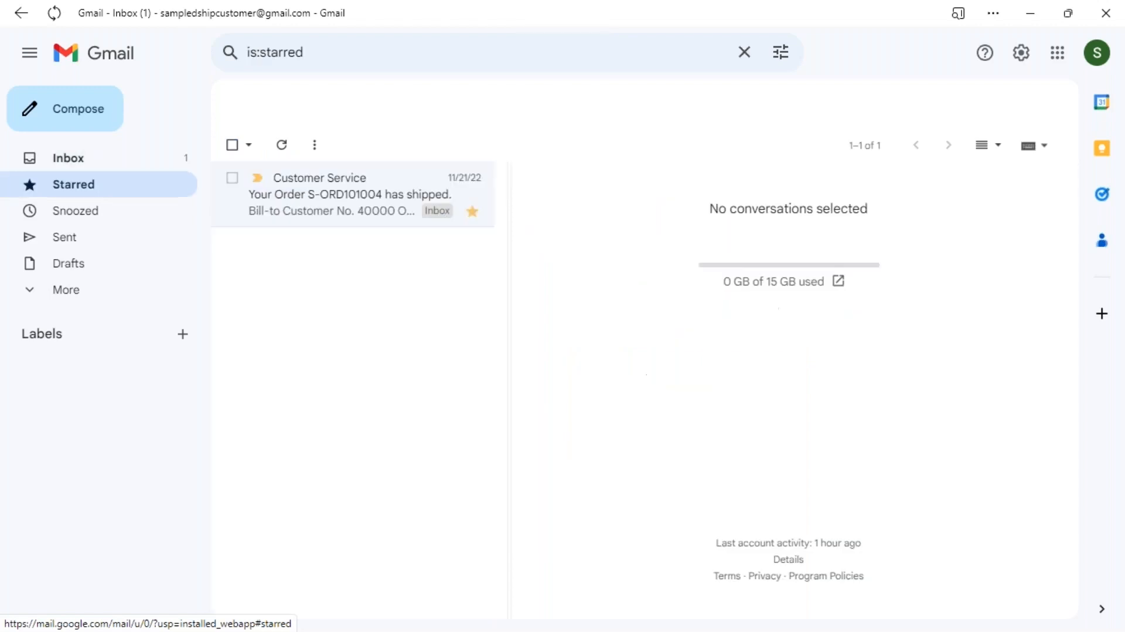
- Read the starred S-ORD101004 confirmation email, then return to the Inbox
left_click(316, 210)
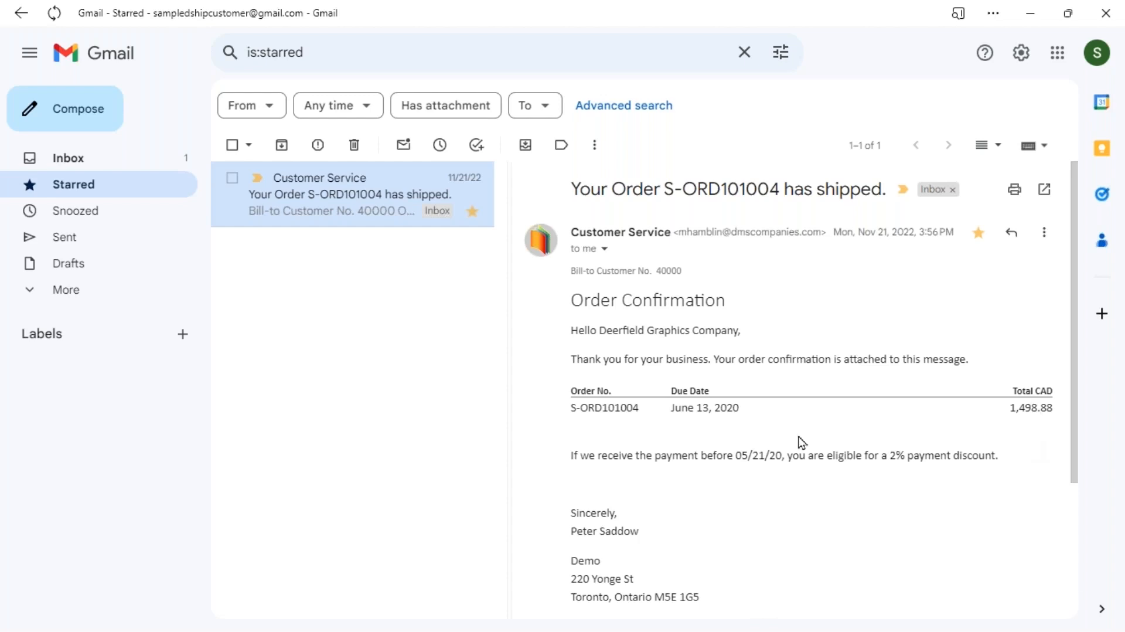
left_click(87, 158)
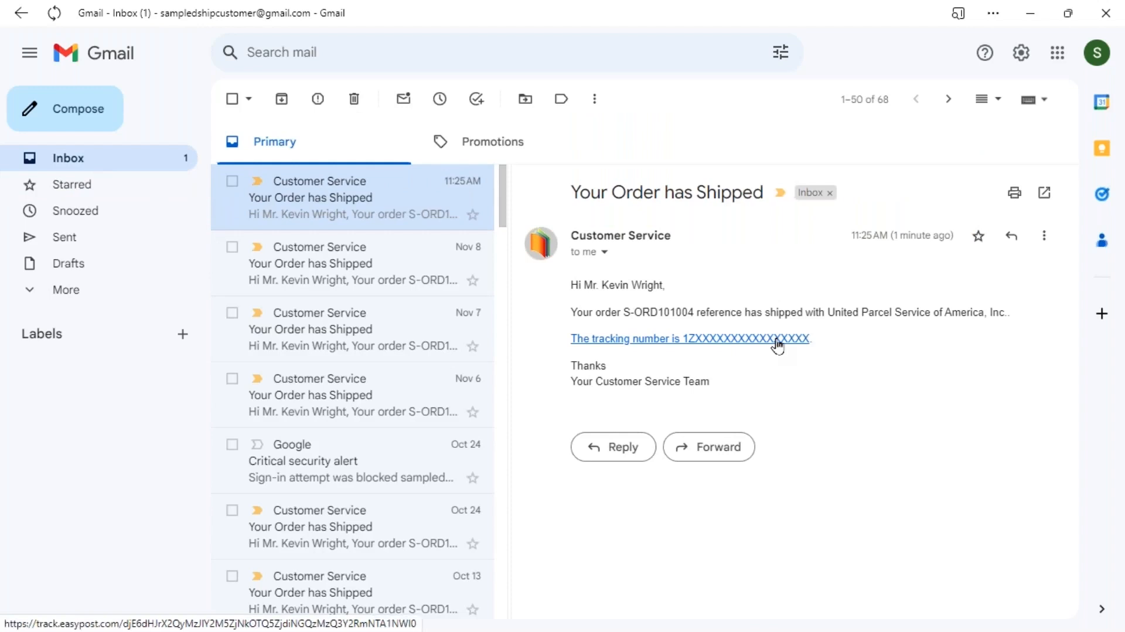
- Open the S-ORD101004 tracking link and maximize the EasyPost tracking page window
left_click(720, 347)
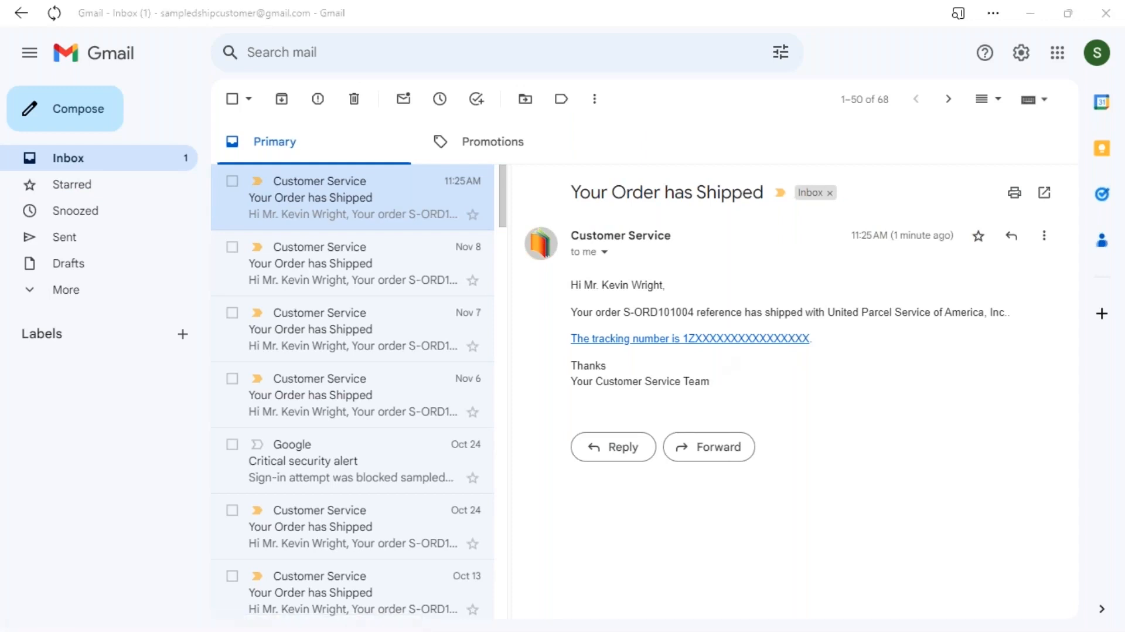
left_click_drag(1124, 111, 492, 48)
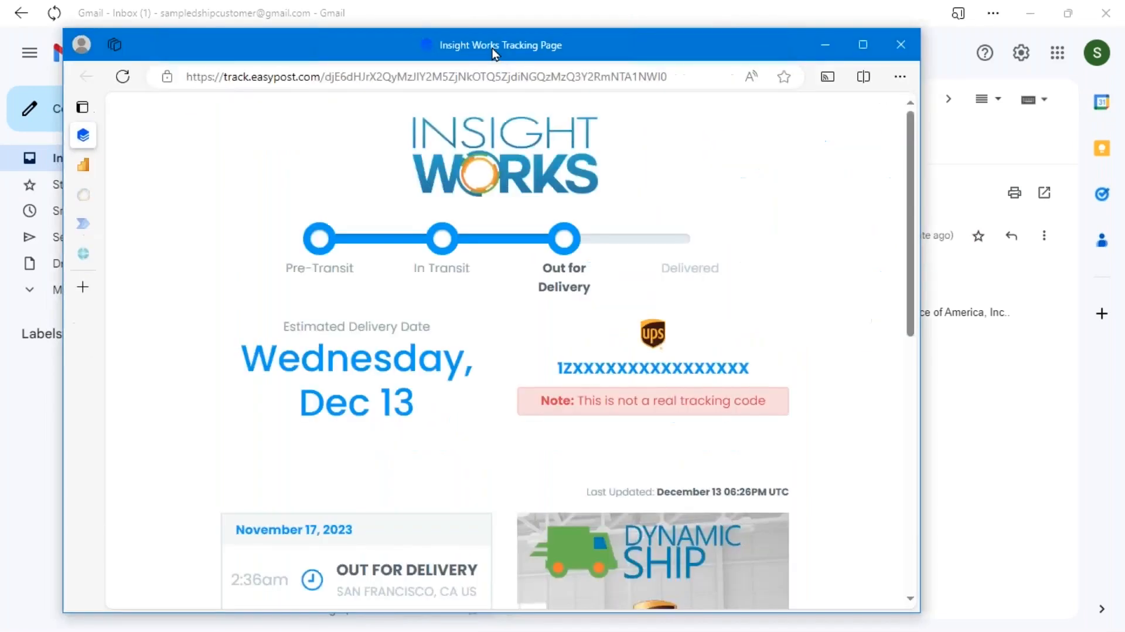
double_click(492, 49)
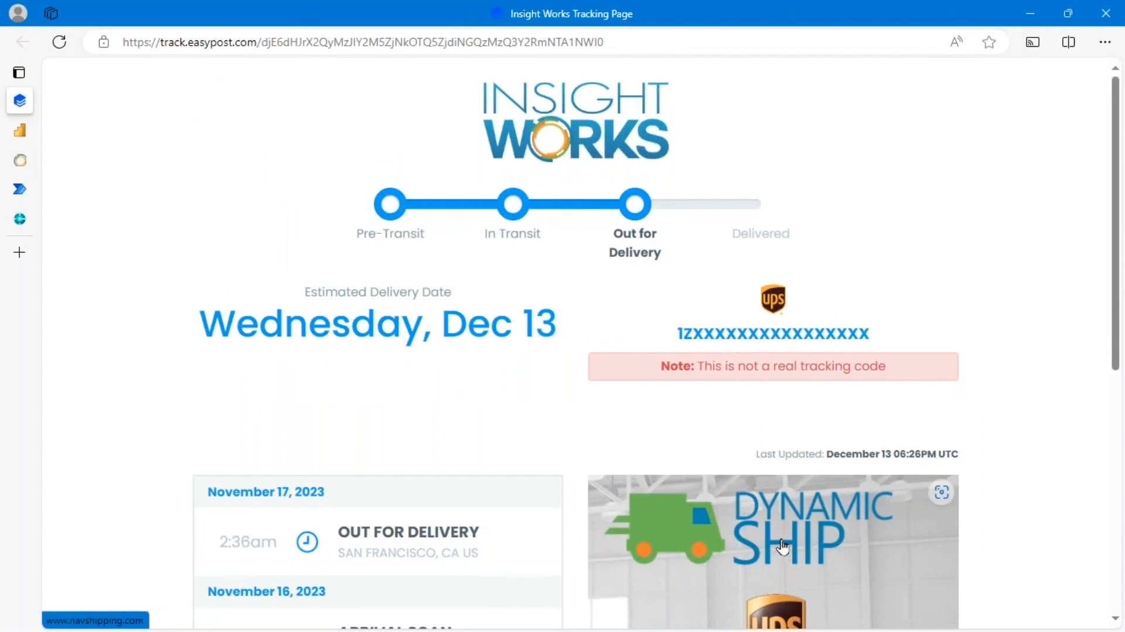
- Review the shipment's tracking history and reload the page for the latest status
scroll(782, 546, "down", 5)
scroll(782, 546, "up", 5)
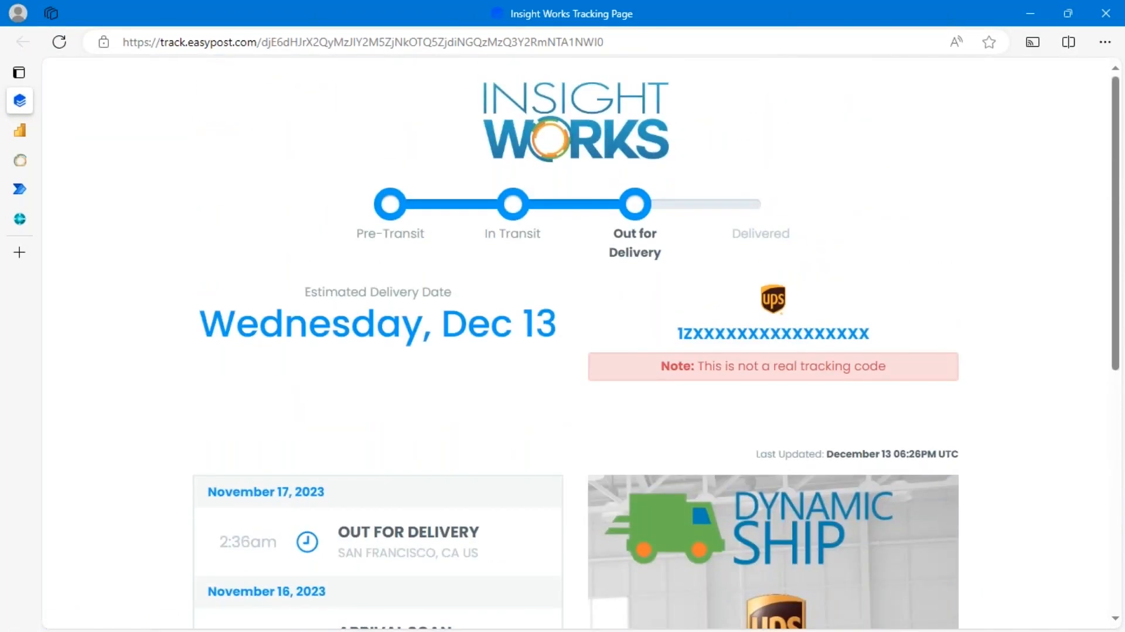
scroll(710, 439, "down", 3)
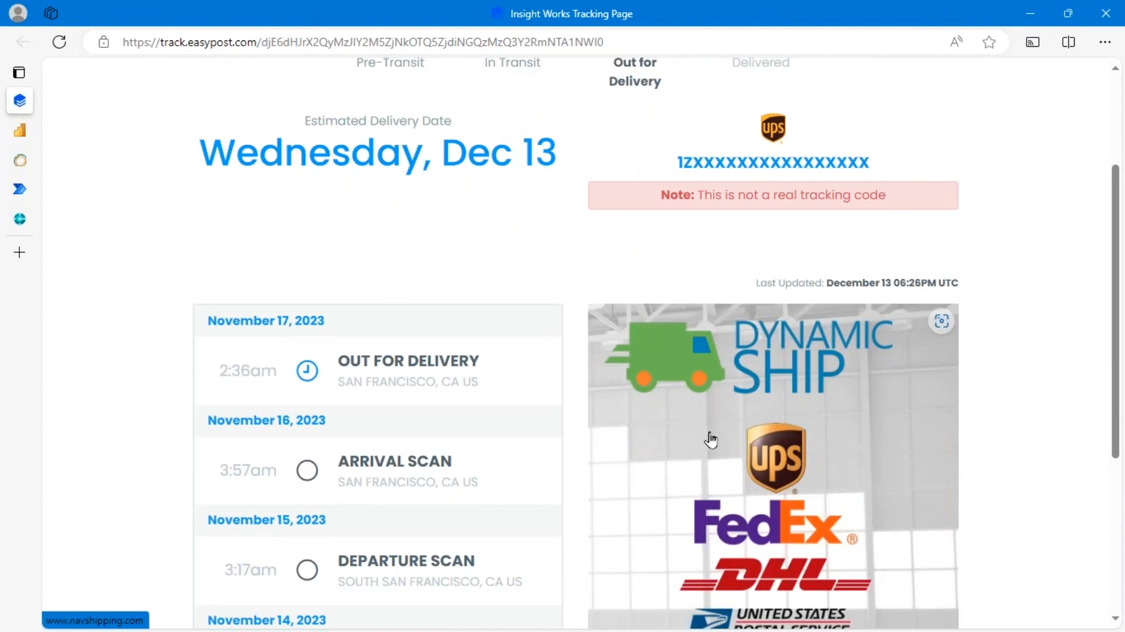
scroll(710, 439, "up", 3)
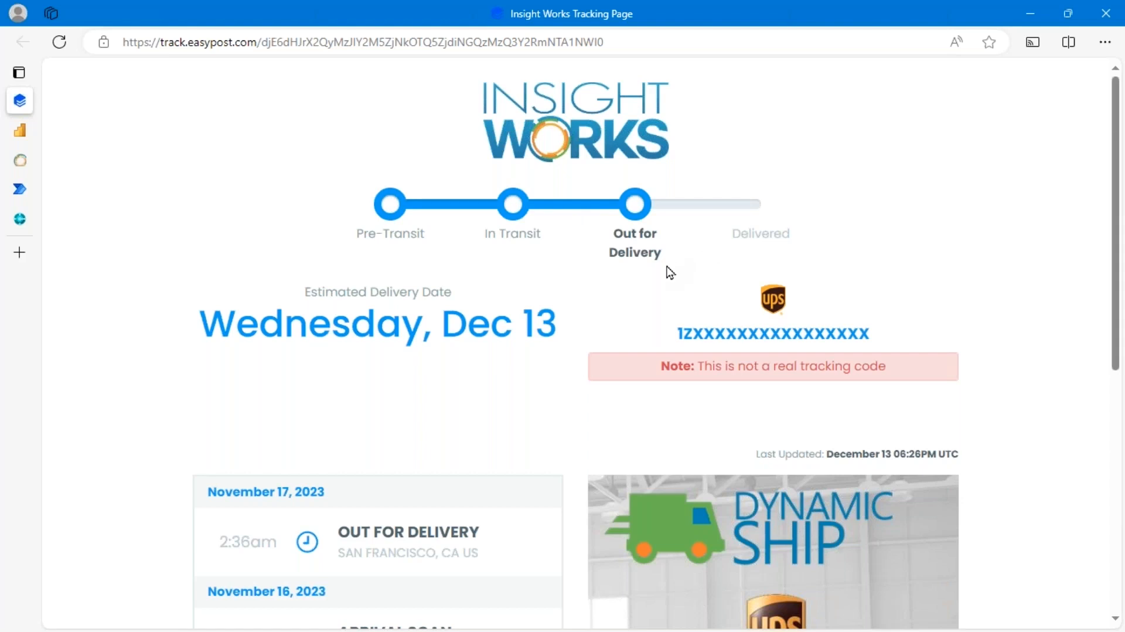
scroll(669, 271, "down", 3)
scroll(683, 290, "down", 5)
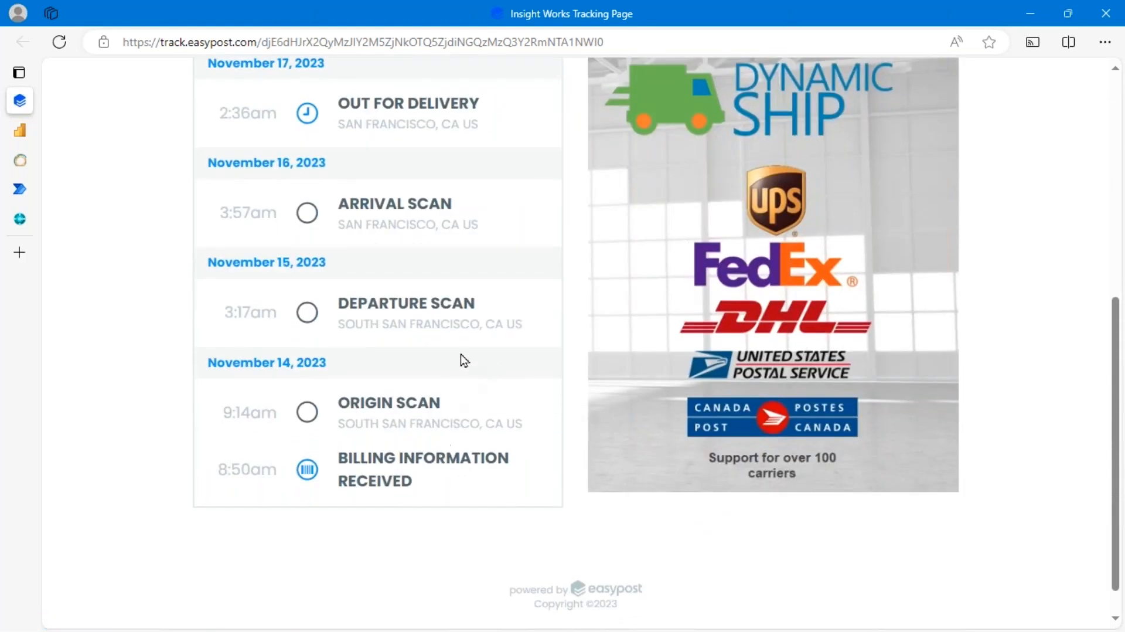
scroll(525, 206, "up", 5)
scroll(651, 124, "up", 3)
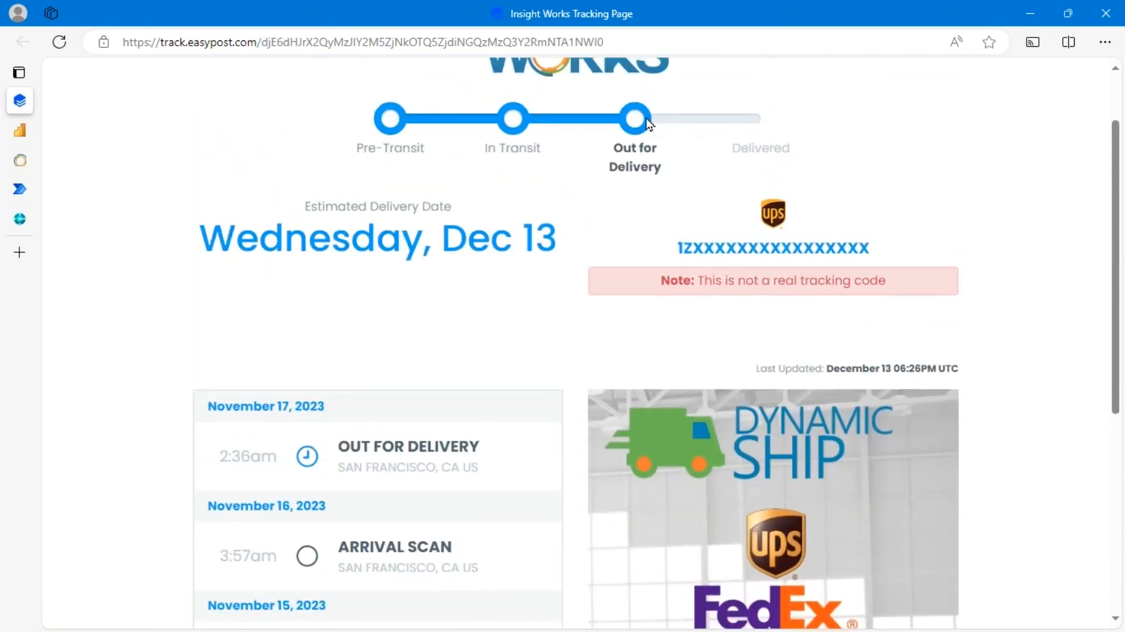
left_click(59, 41)
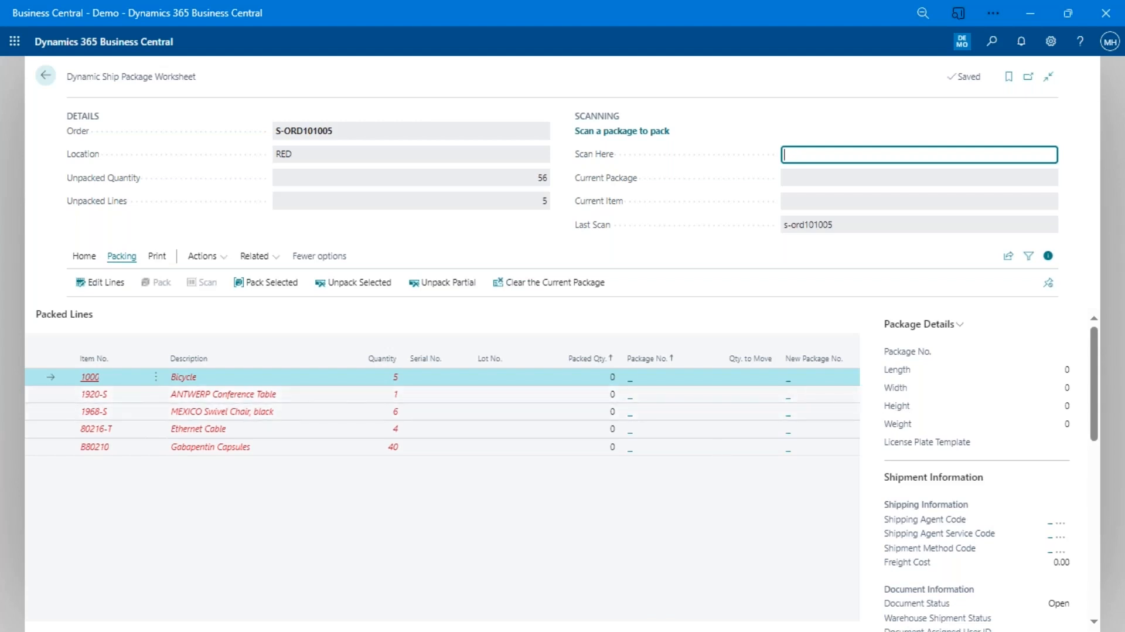
- Scan package LP000327 and pack the Bicycle line's 5 bicycles into it
scroll(1000, 402, "down", 5)
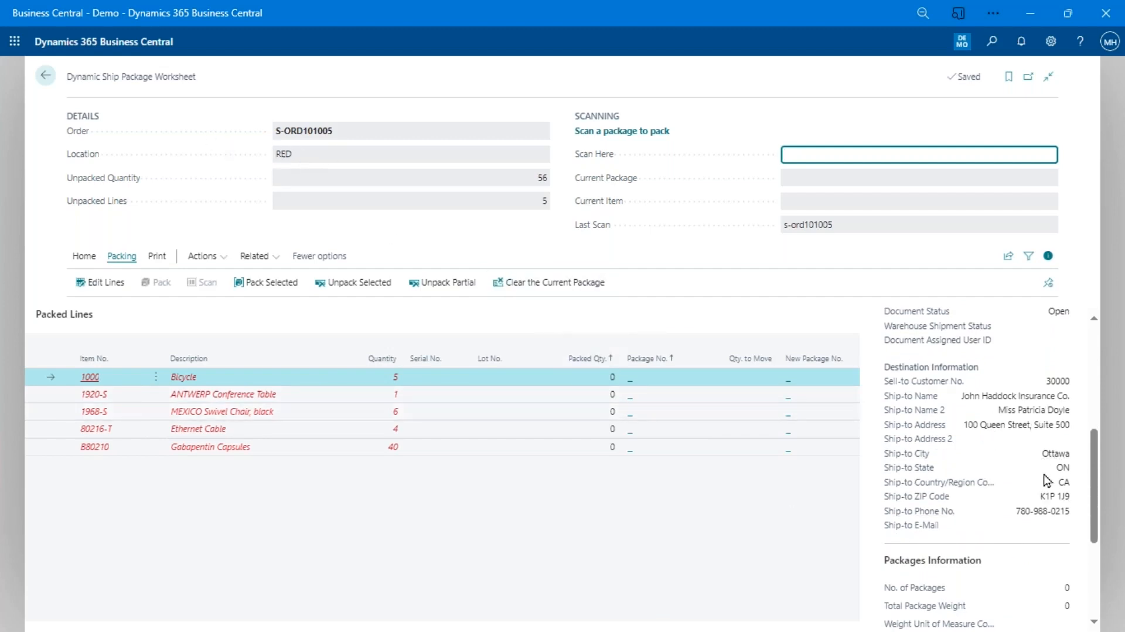
scroll(1030, 504, "down", 1)
scroll(1030, 504, "down", 3)
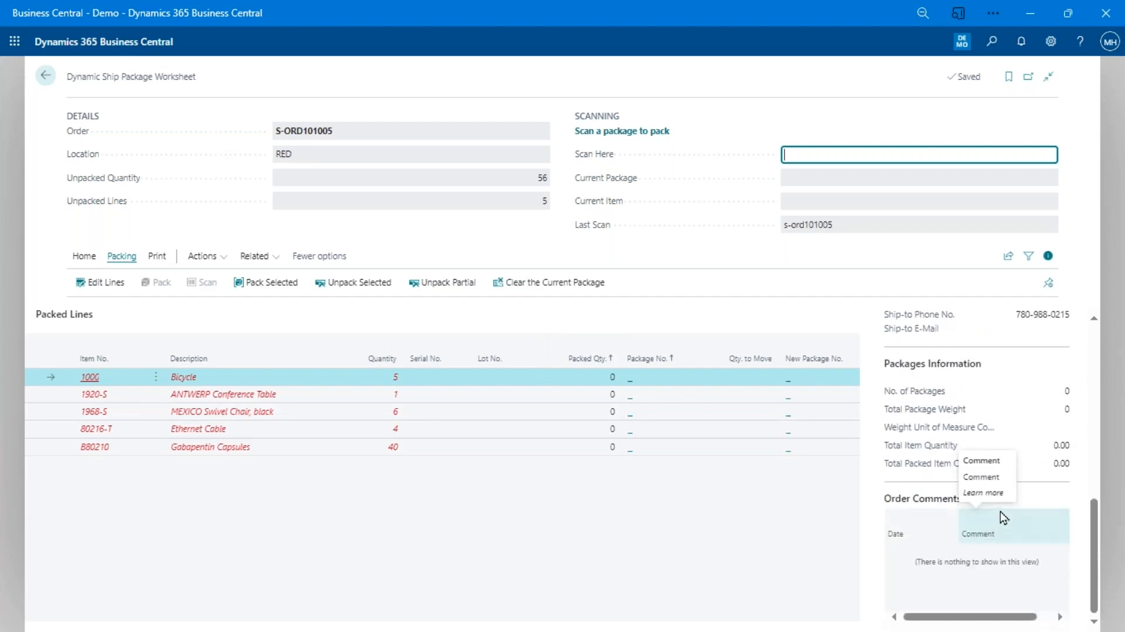
scroll(1042, 498, "up", 5)
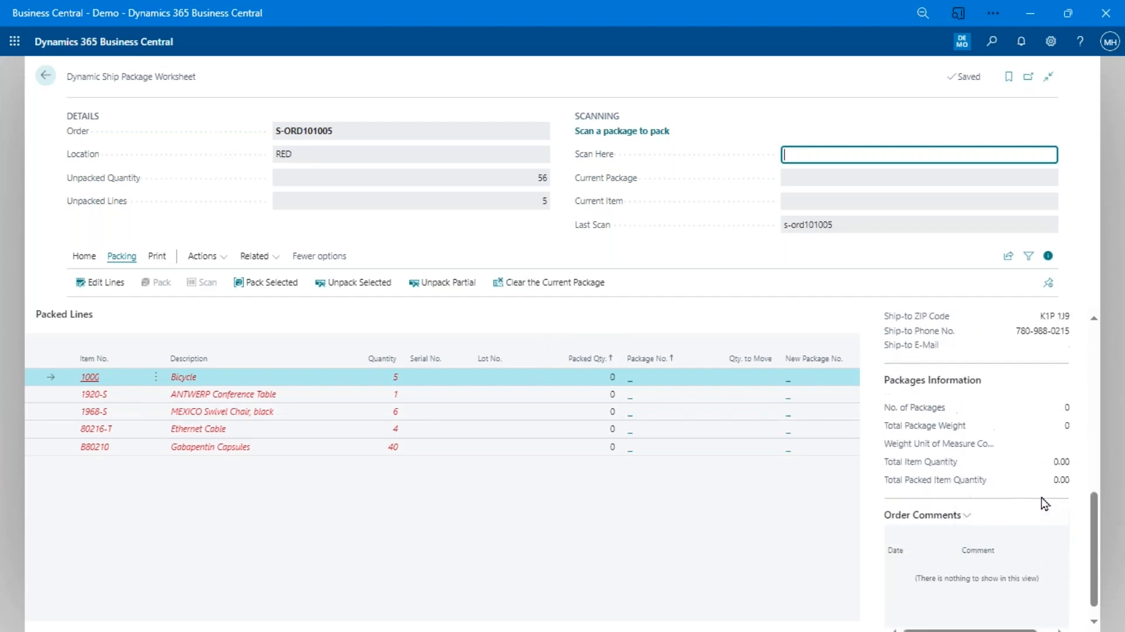
scroll(1043, 503, "up", 5)
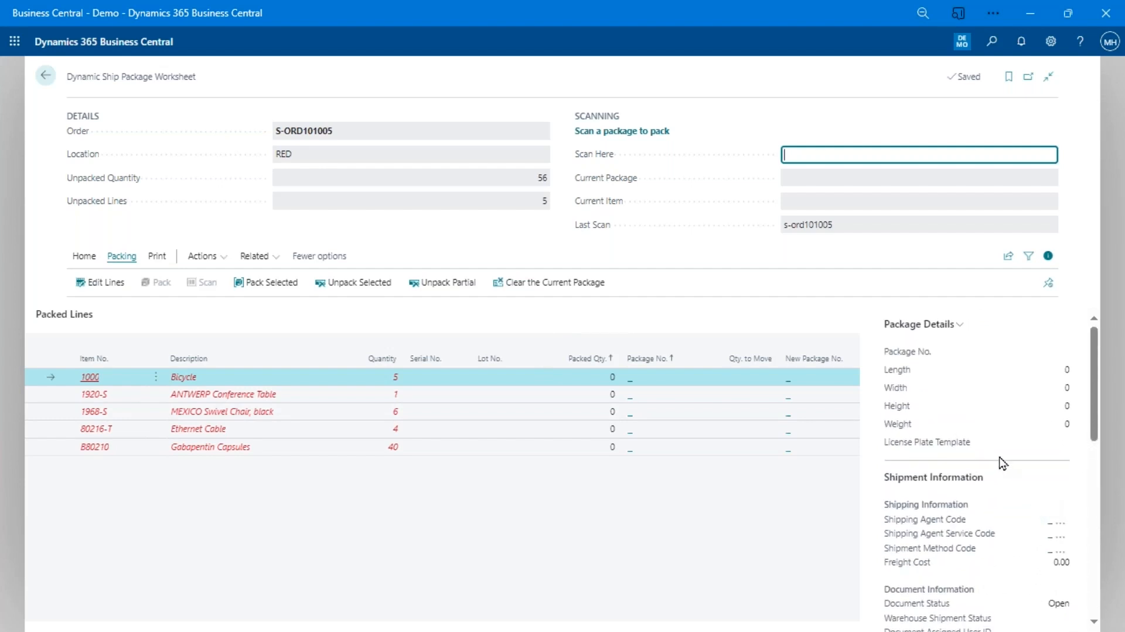
type("LP000327")
key("Return")
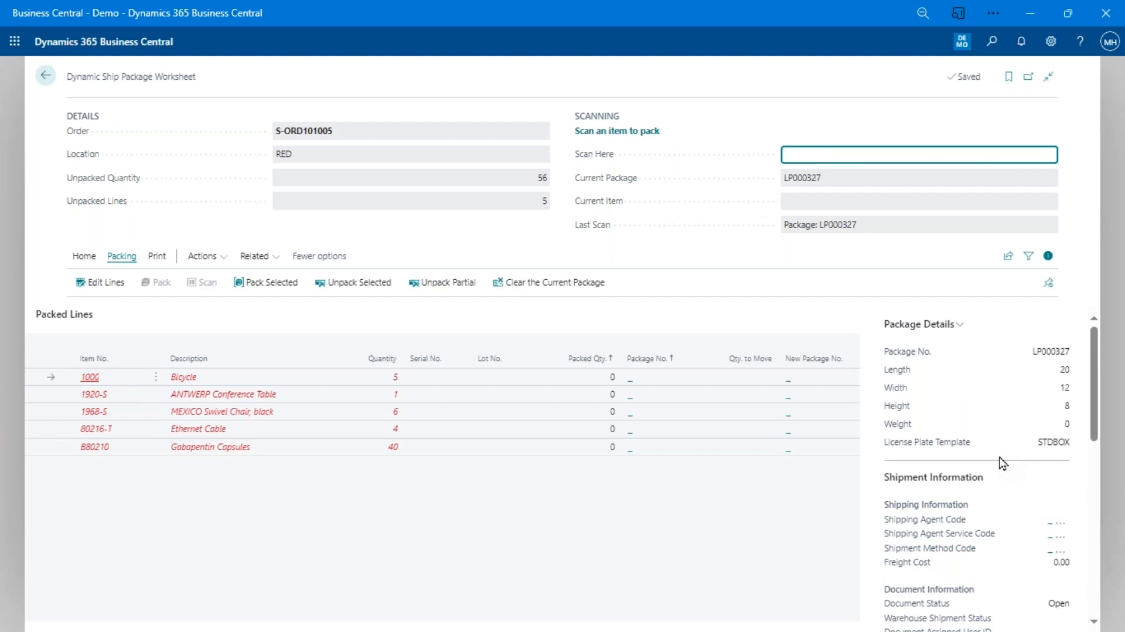
left_click(229, 382)
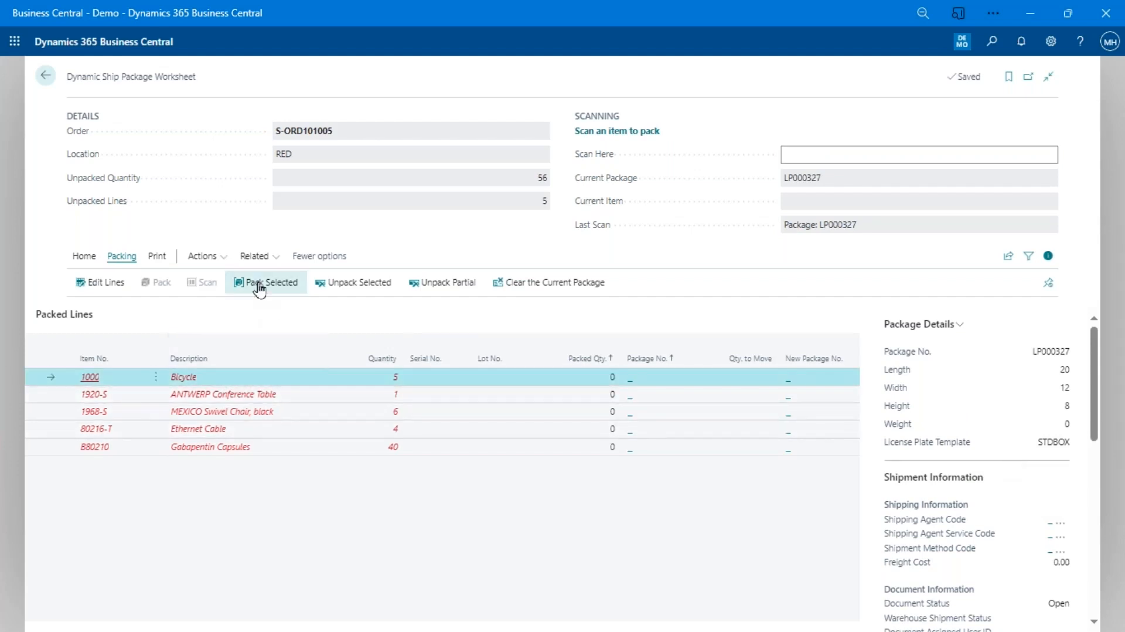
left_click(259, 286)
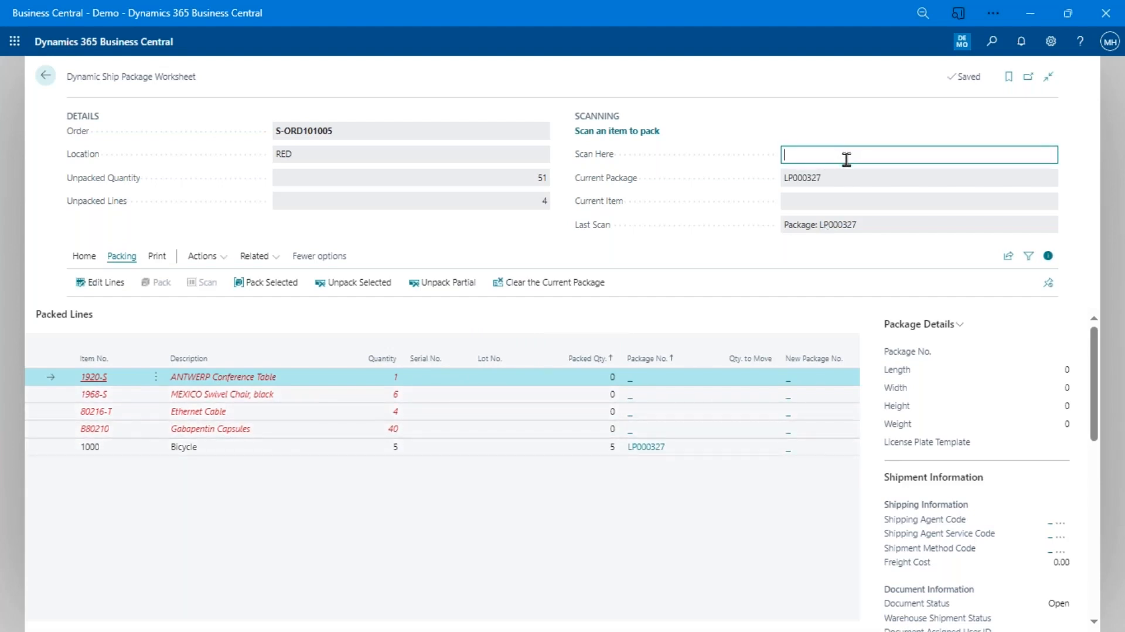
- Open customs card CUSTOMS000005 for S-ORD101005 with the --CST scan command
type("--CST")
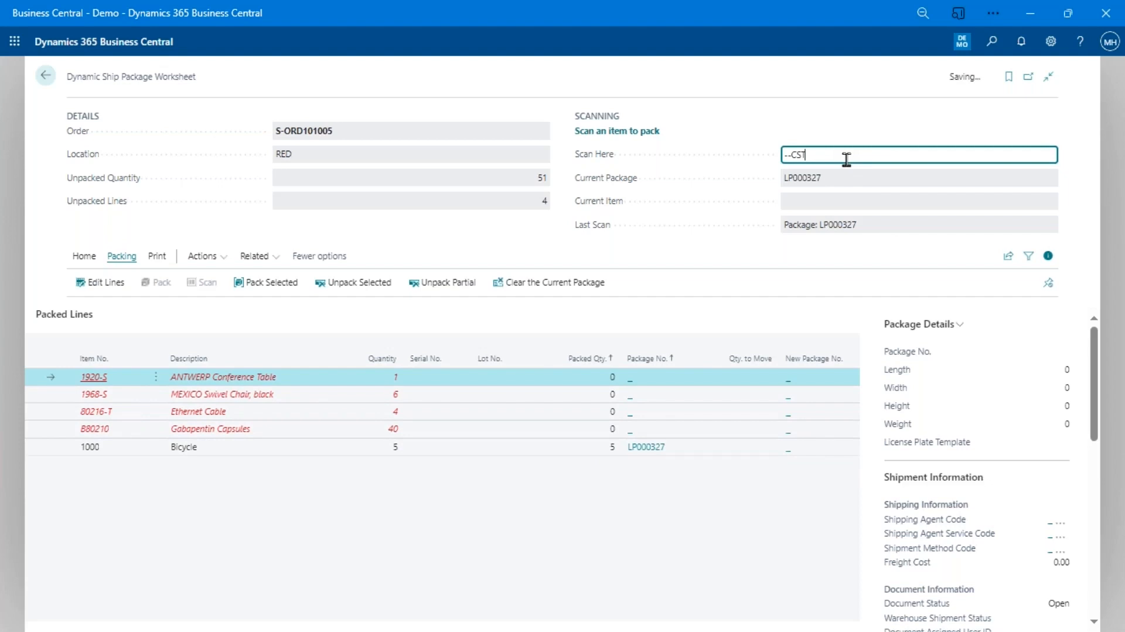
key("Return")
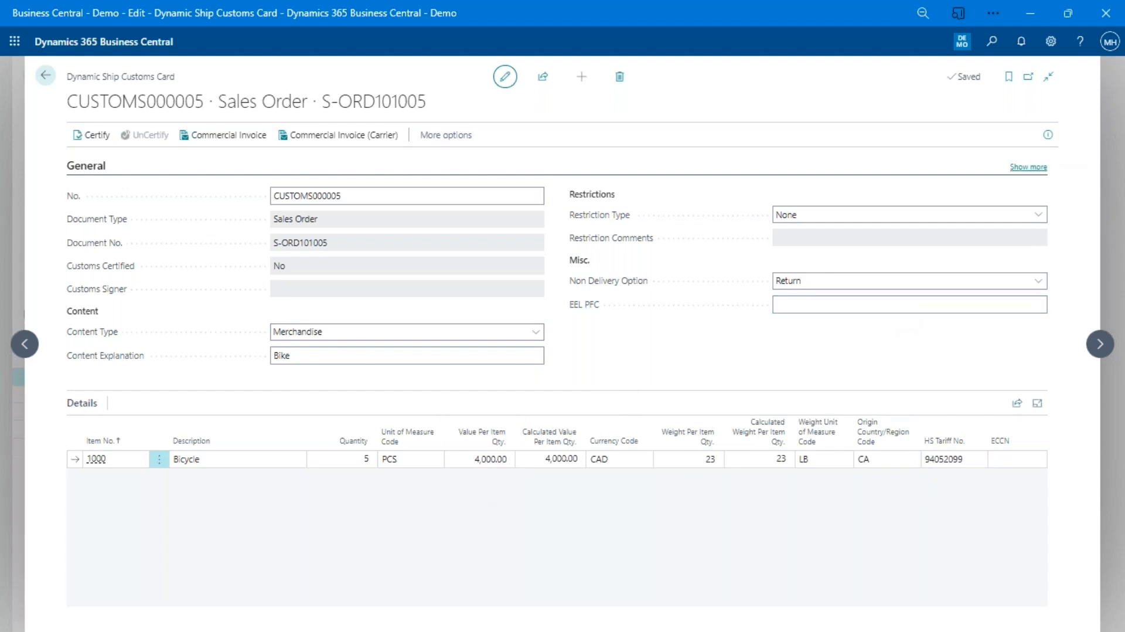
left_click(1043, 168)
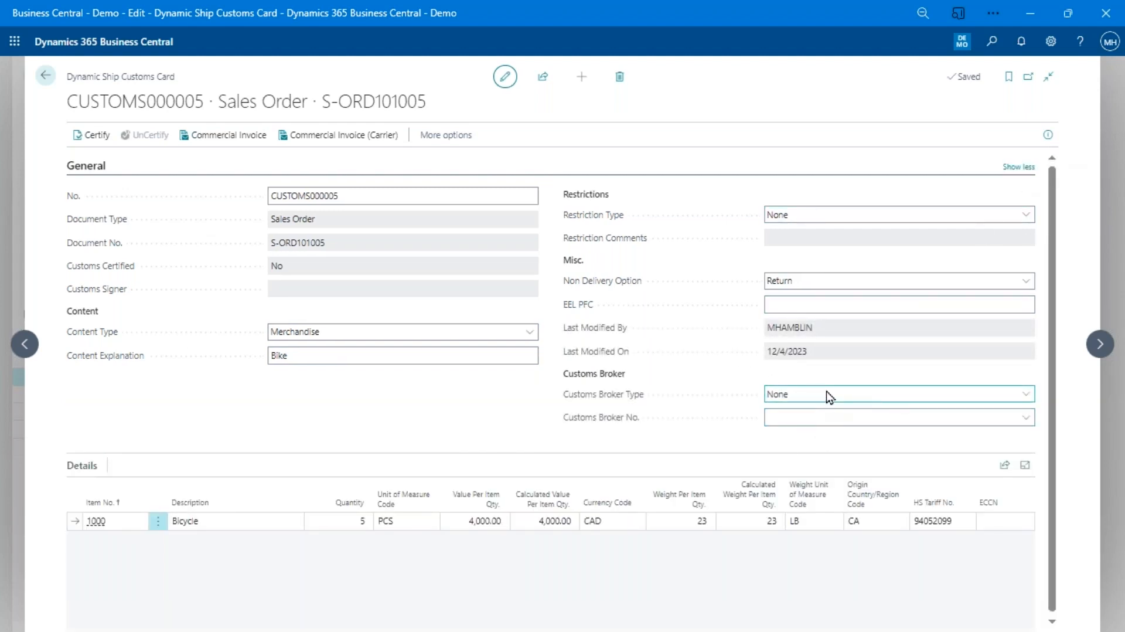
left_click(828, 394)
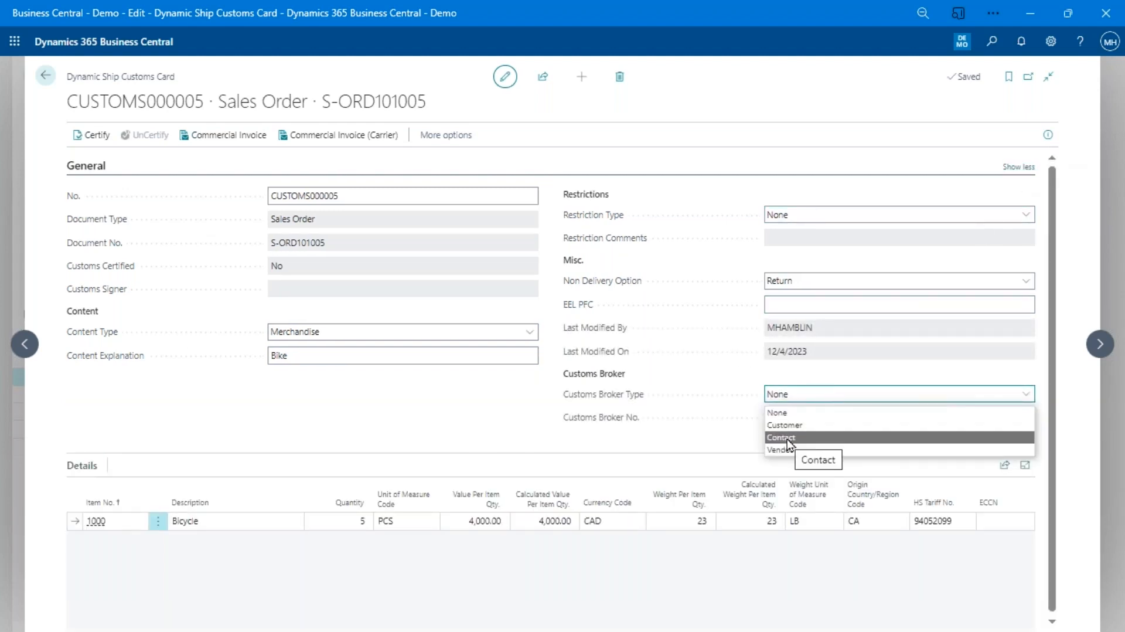
left_click(804, 439)
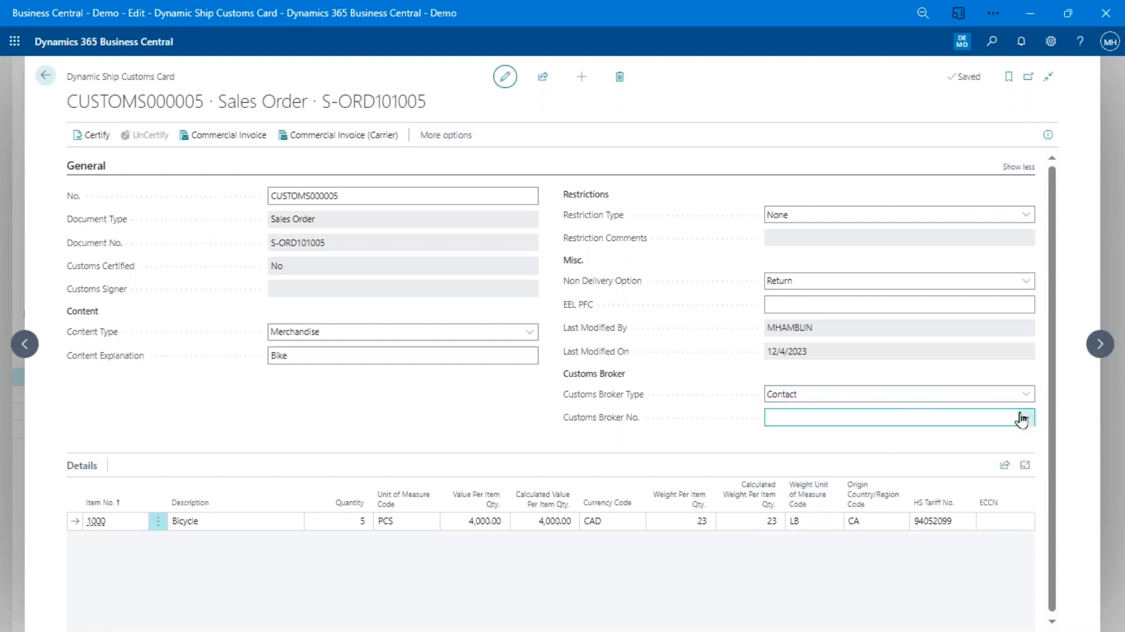
left_click(1024, 417)
left_click(1024, 396)
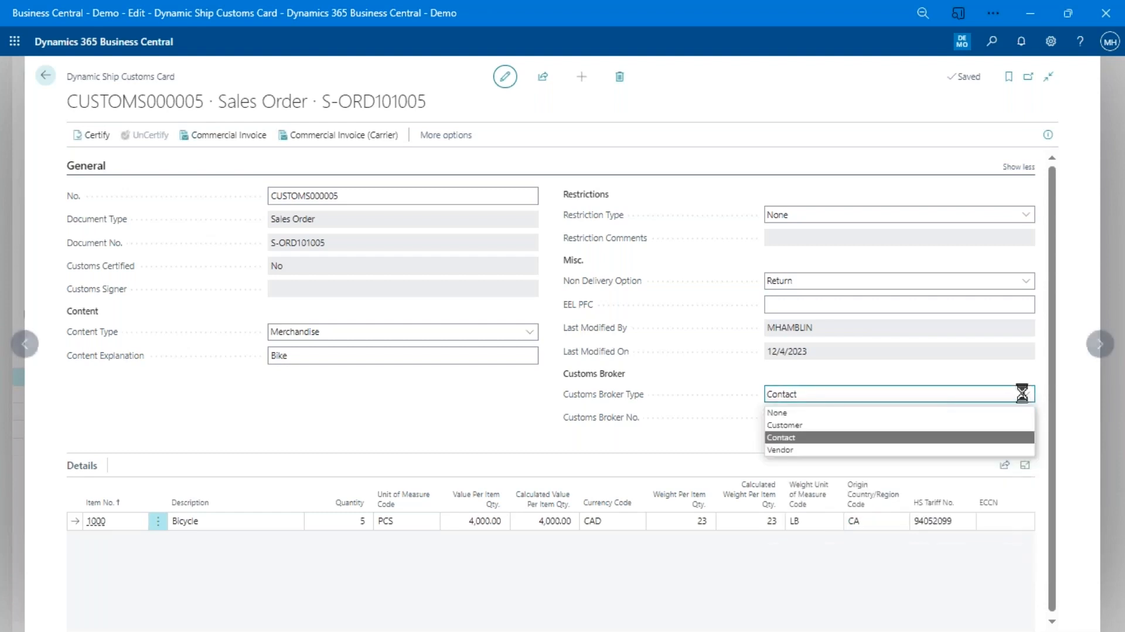
left_click(891, 409)
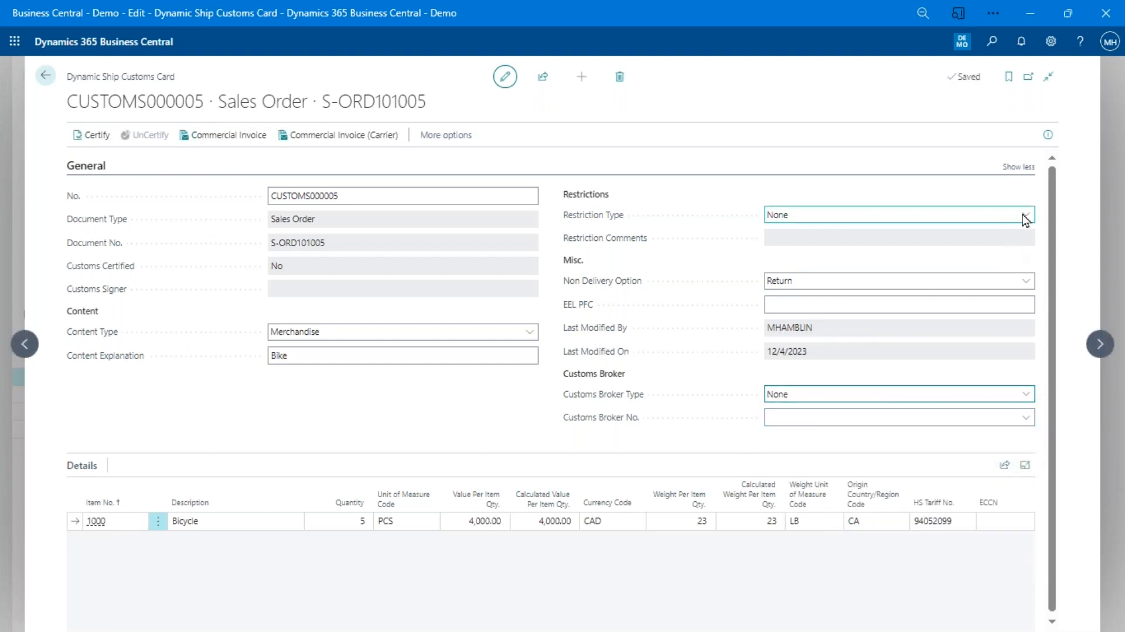
left_click(1023, 167)
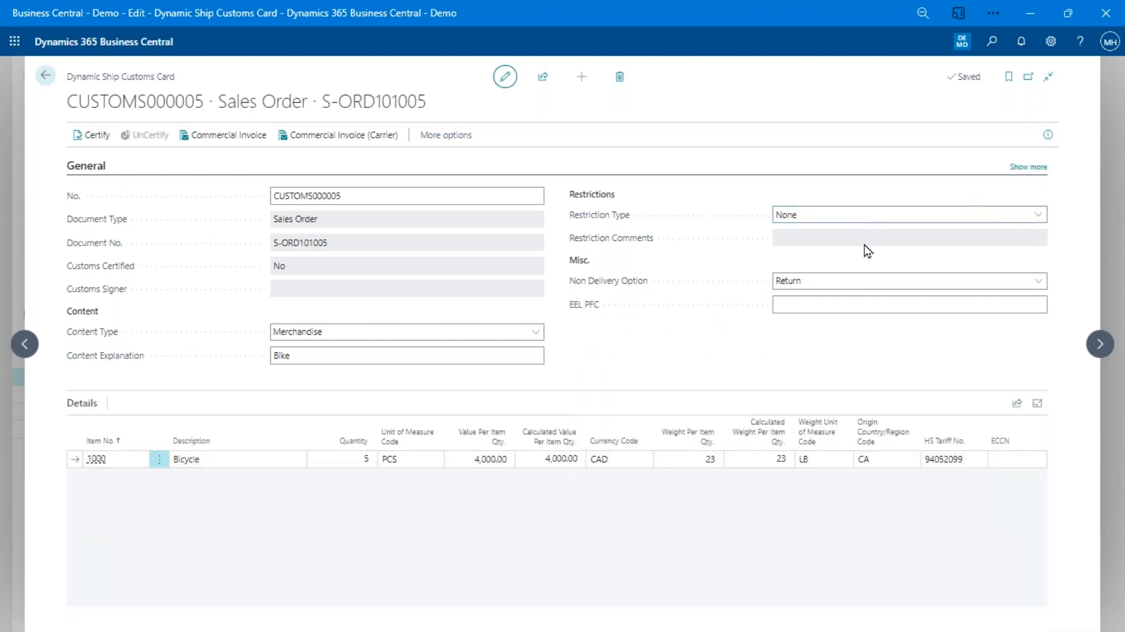
left_click(824, 305)
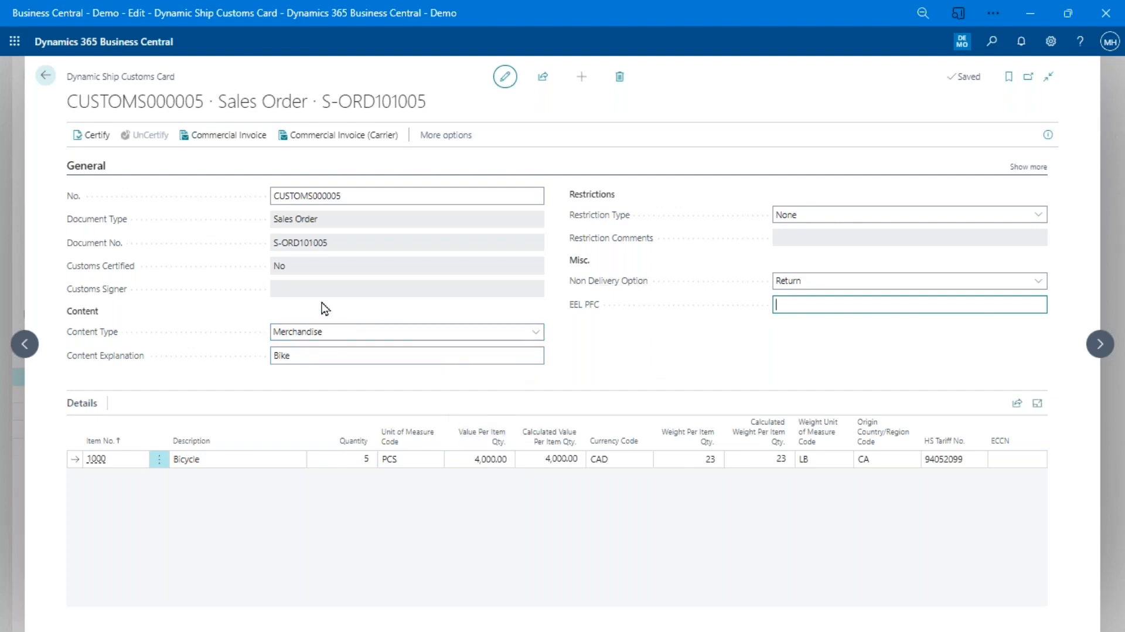
- Certify customs card CUSTOMS000005, confirming all customs information is correct
left_click(82, 146)
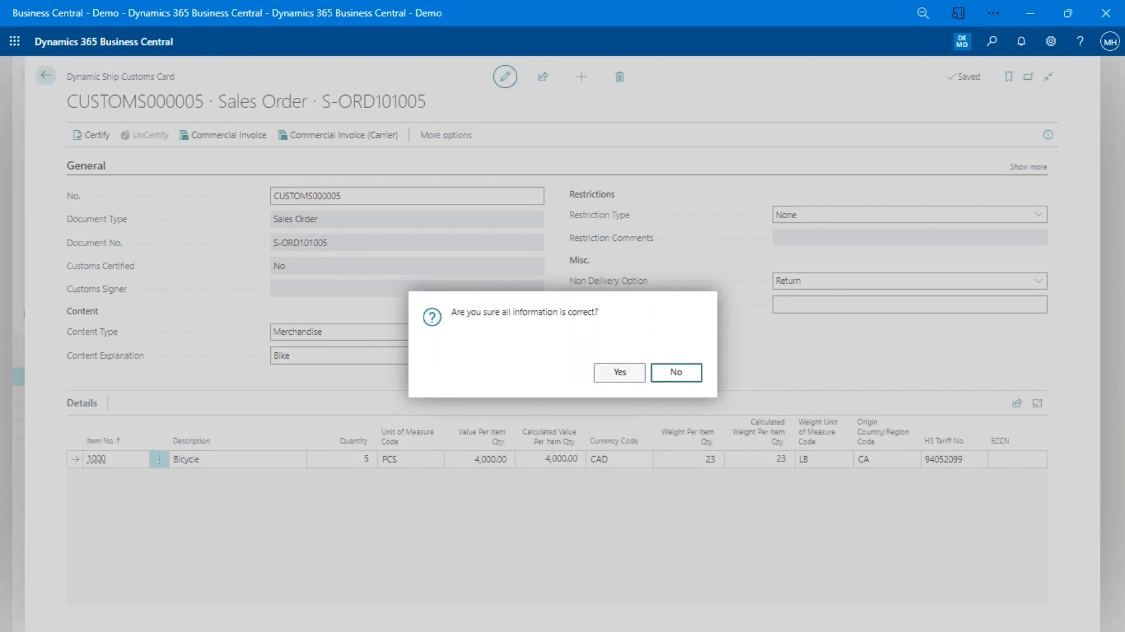
left_click(620, 372)
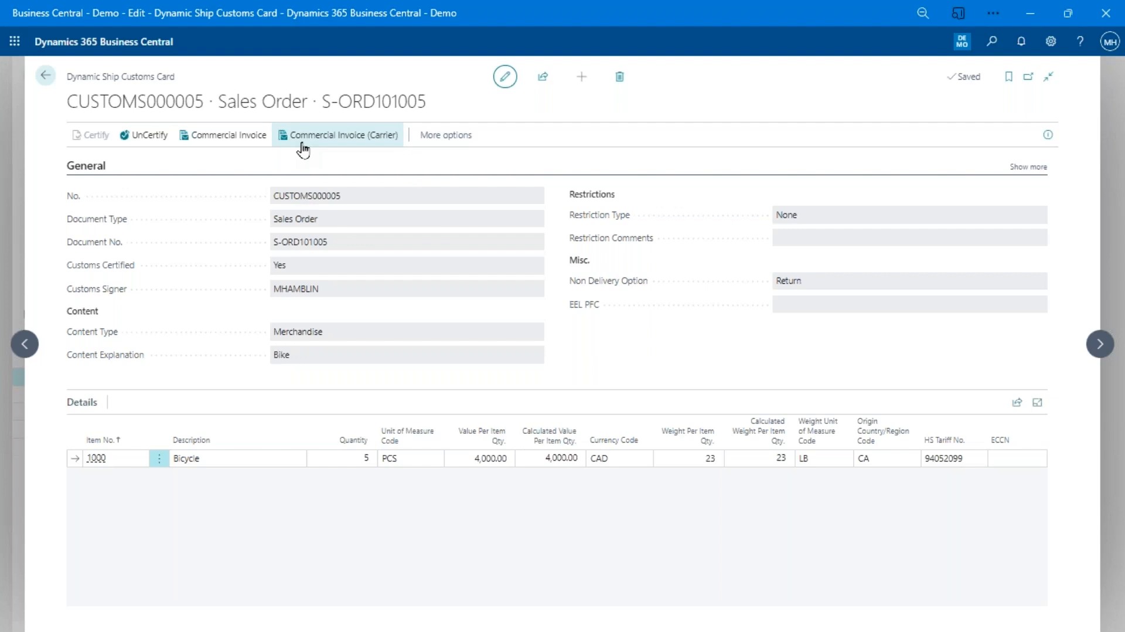
left_click(227, 136)
left_click(618, 515)
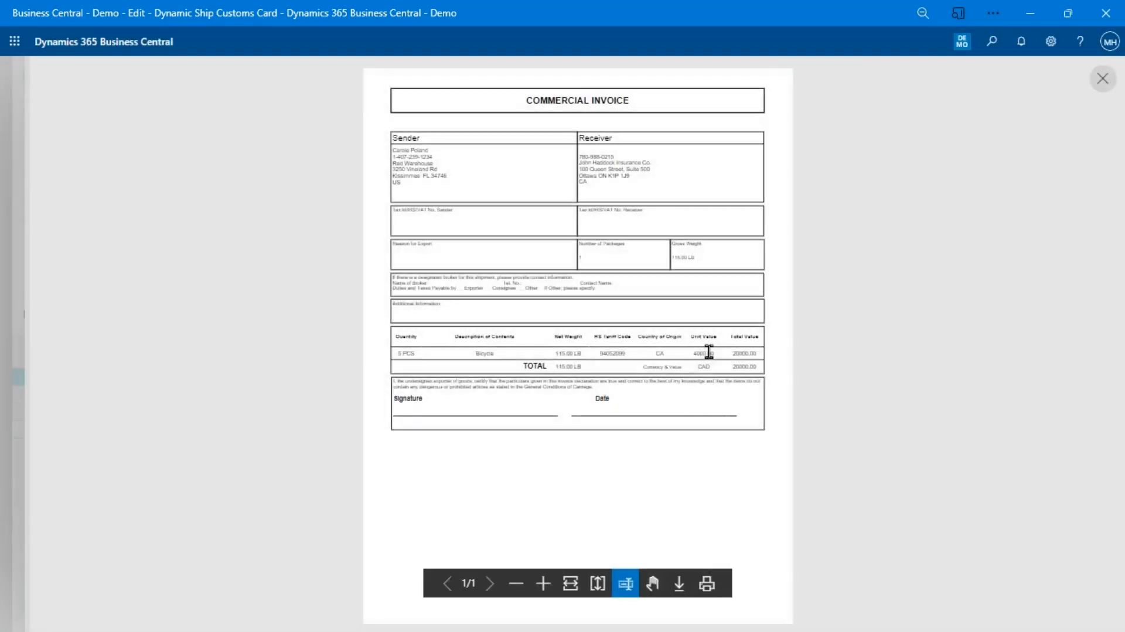
left_click(543, 583)
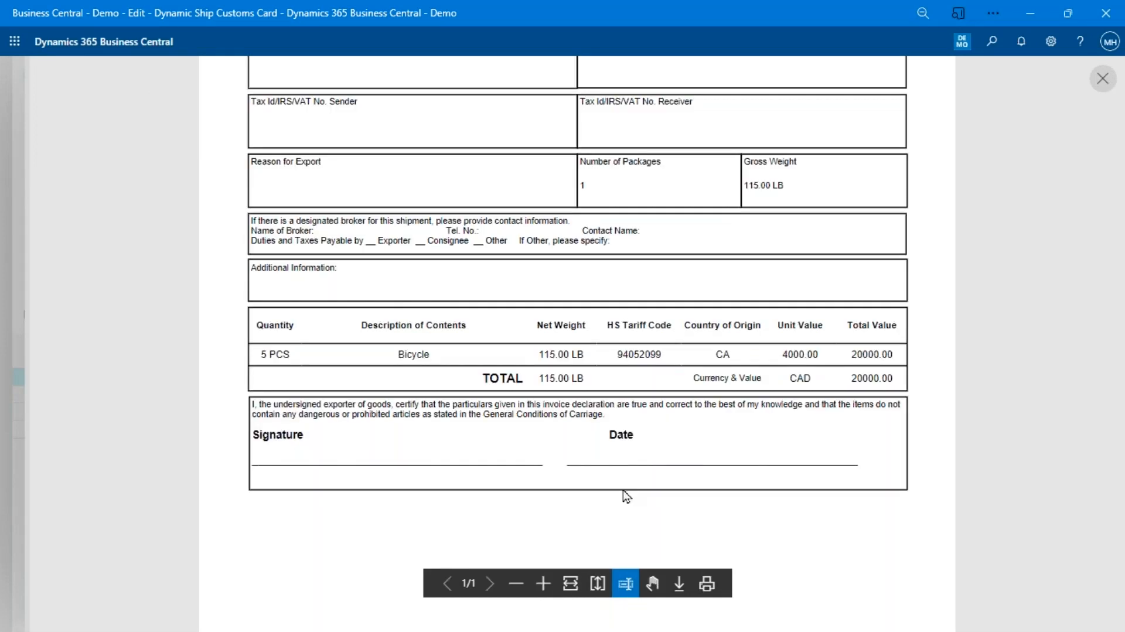
scroll(660, 275, "up", 4)
scroll(680, 363, "down", 3)
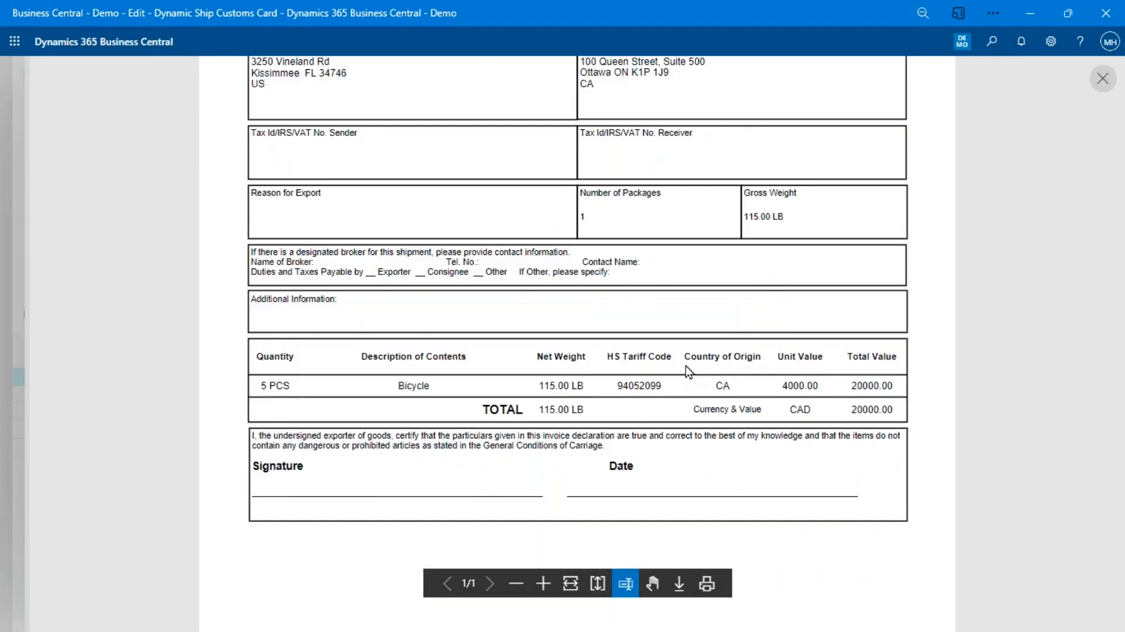
scroll(689, 370, "up", 3)
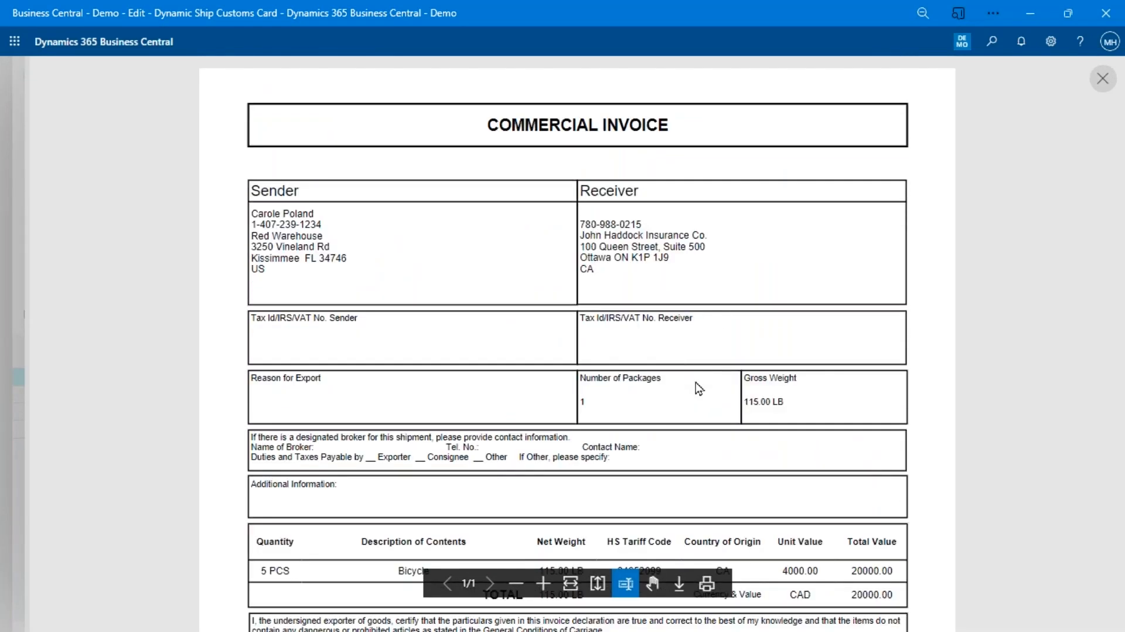
scroll(699, 388, "down", 3)
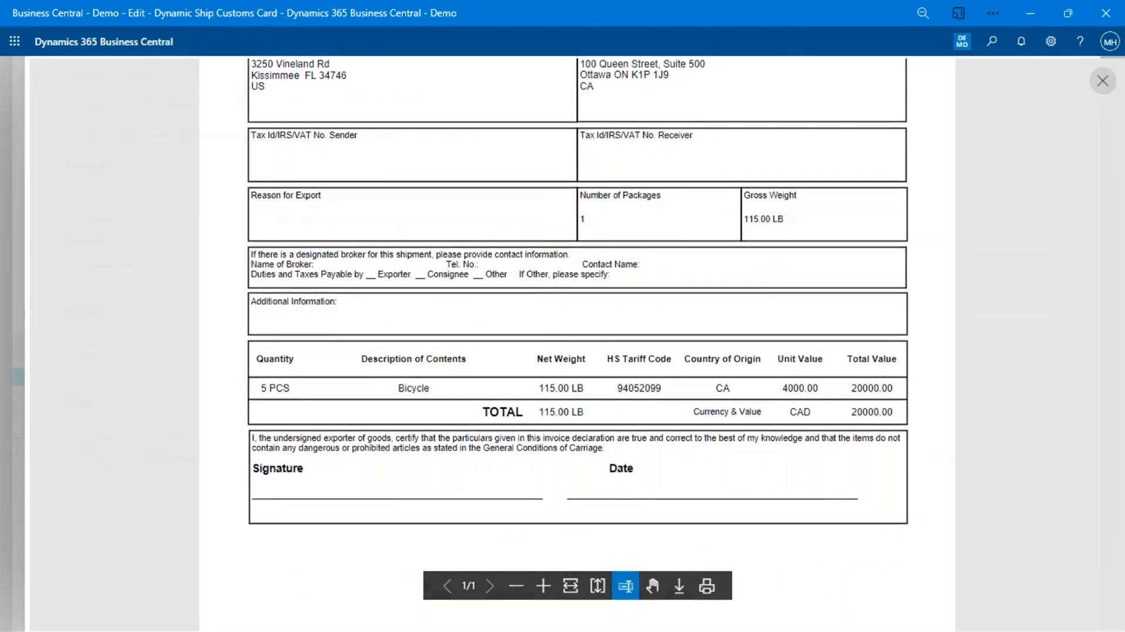
left_click(1103, 80)
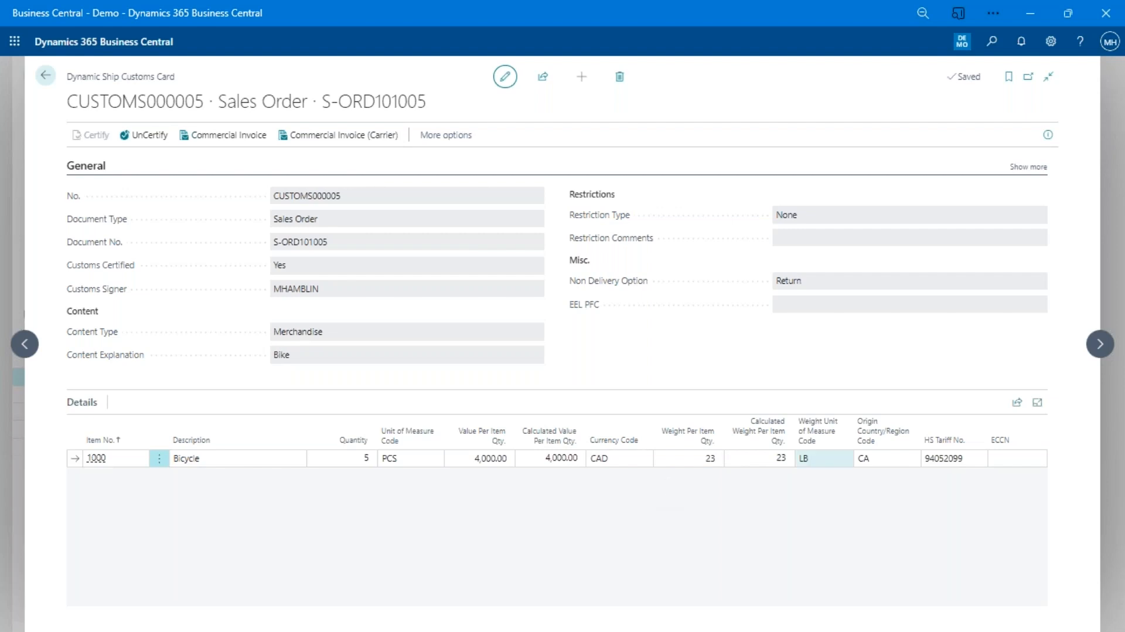
- Show the customs card's extra general fields, then go back to the package worksheet
left_click(1028, 168)
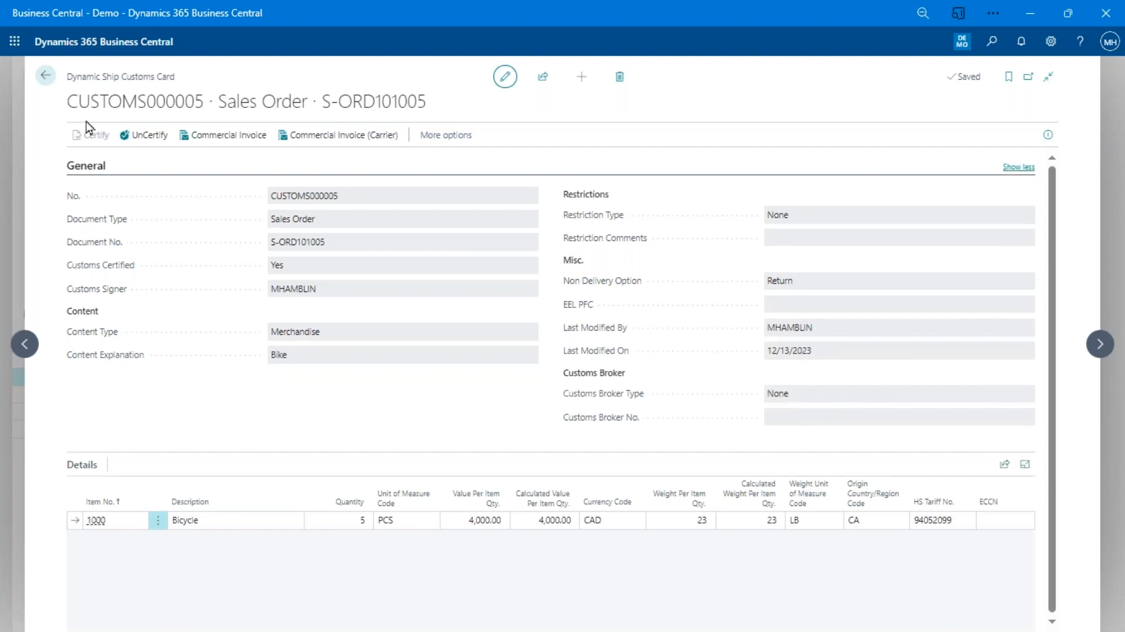
left_click(45, 75)
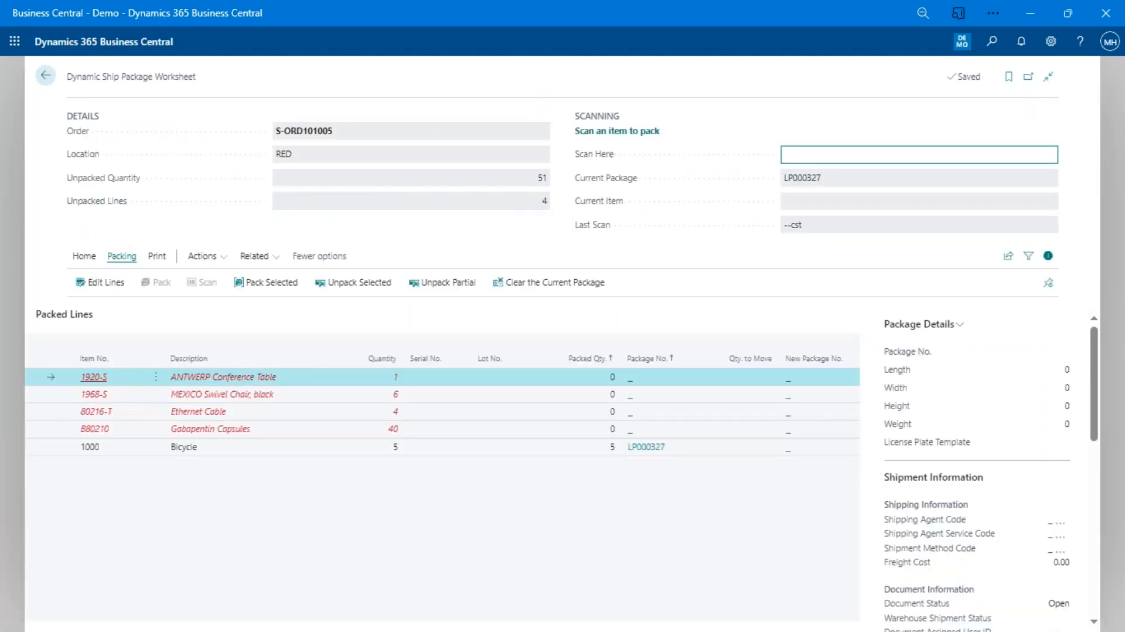
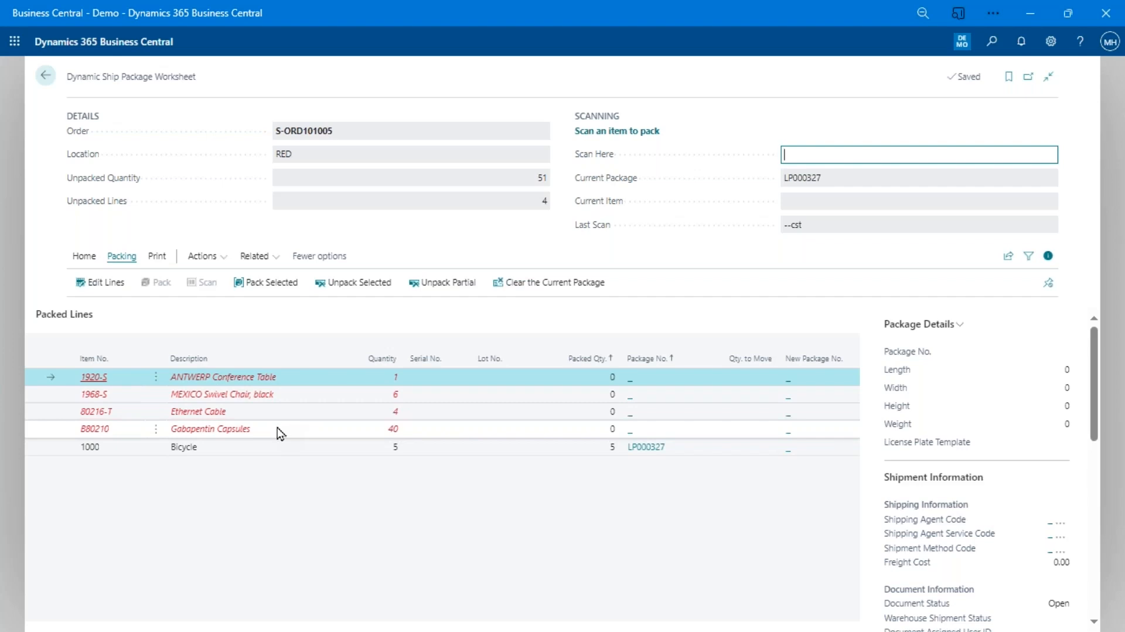
- Open the related sales order and review the assembled components of Conference Bundle 1-6
left_click(258, 256)
mouse_move(361, 287)
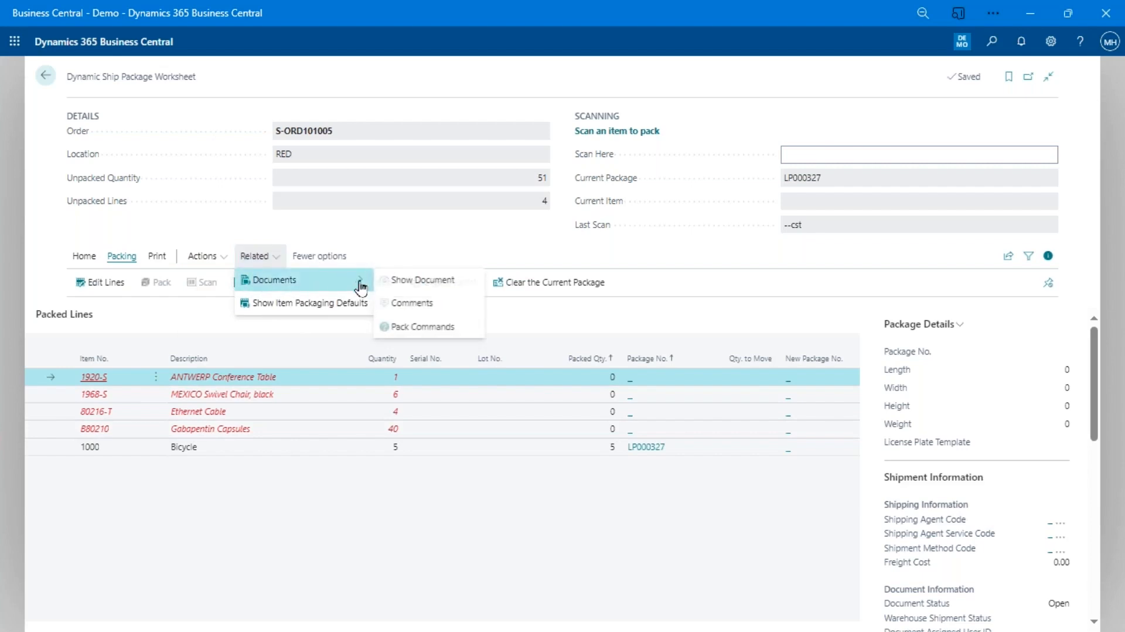
left_click(403, 283)
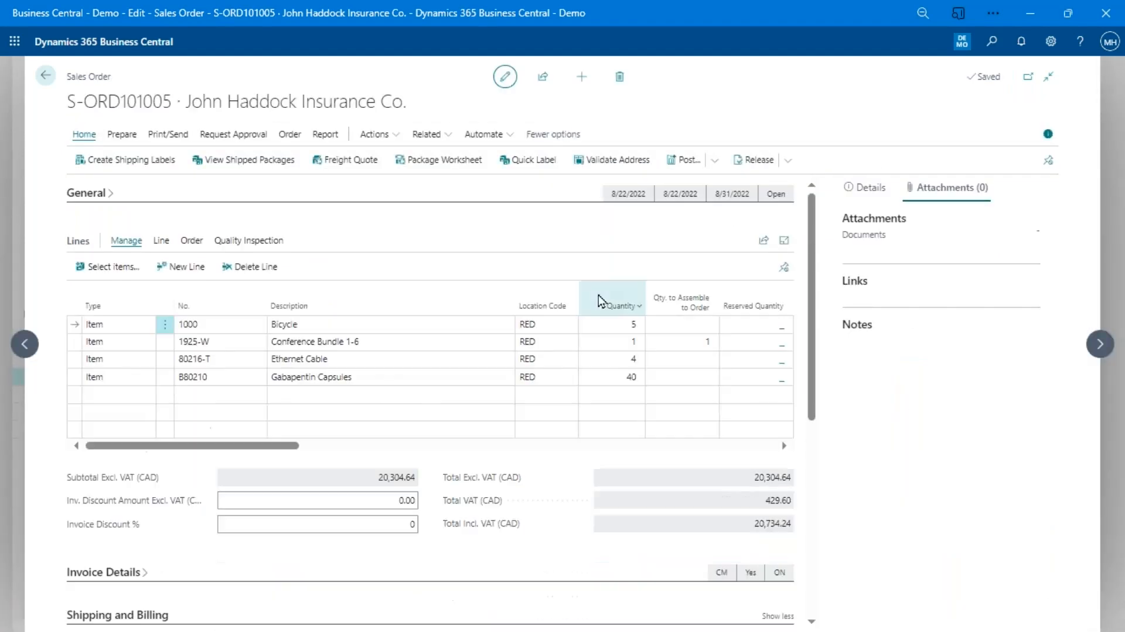
left_click(367, 347)
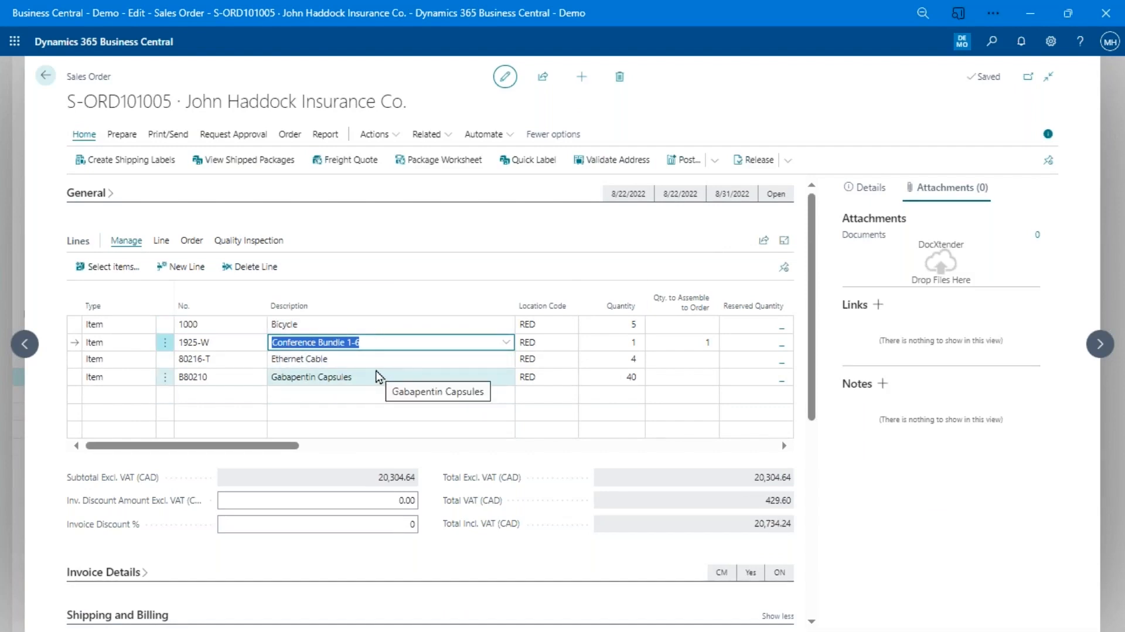
left_click(712, 346)
left_click(712, 344)
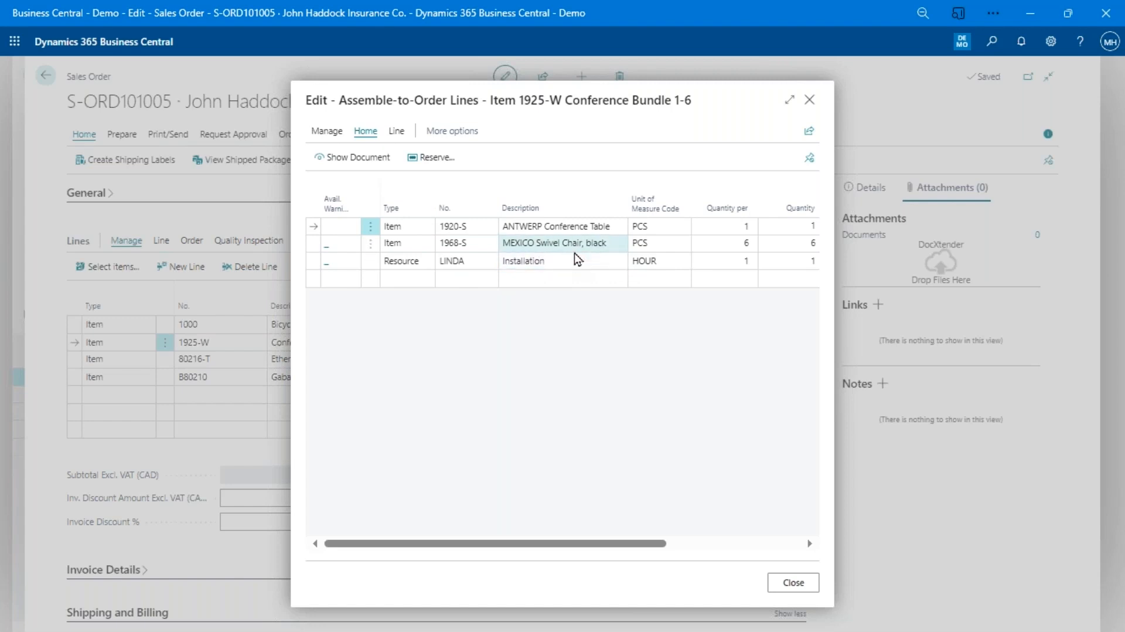
key("Escape")
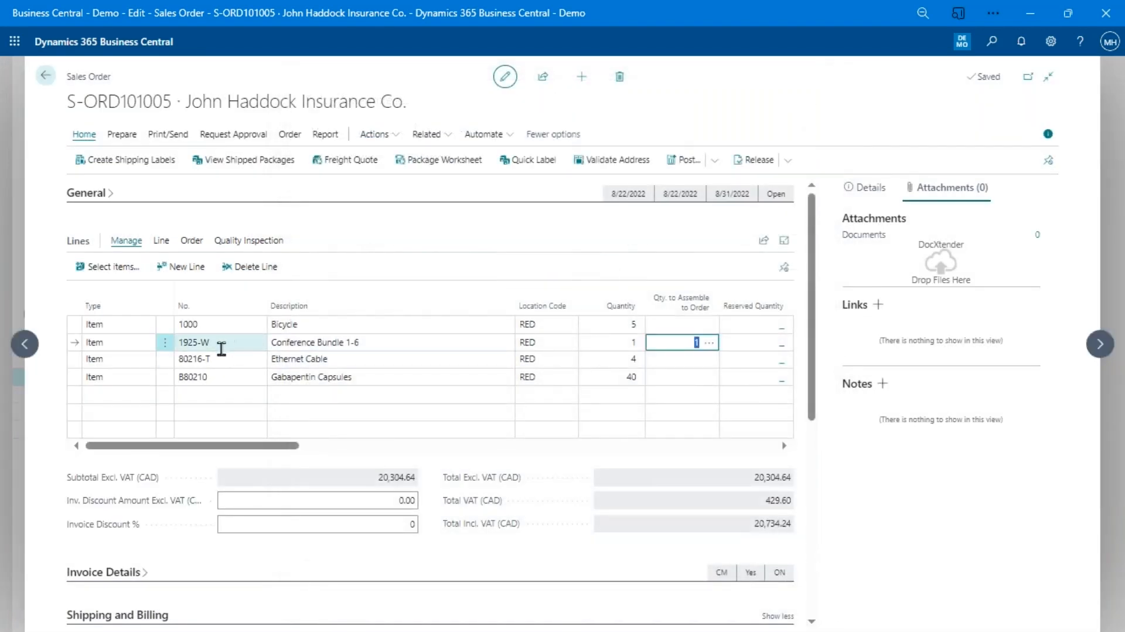
- Leave the package worksheet, confirming the close despite its unpacked lines
left_click(221, 342)
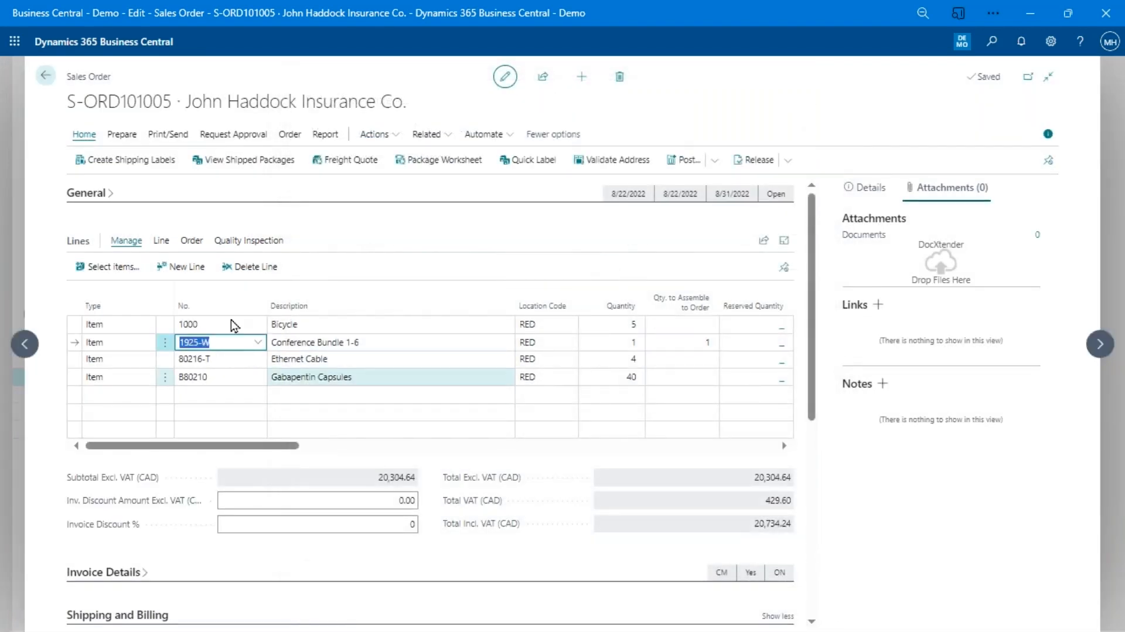
left_click(249, 342)
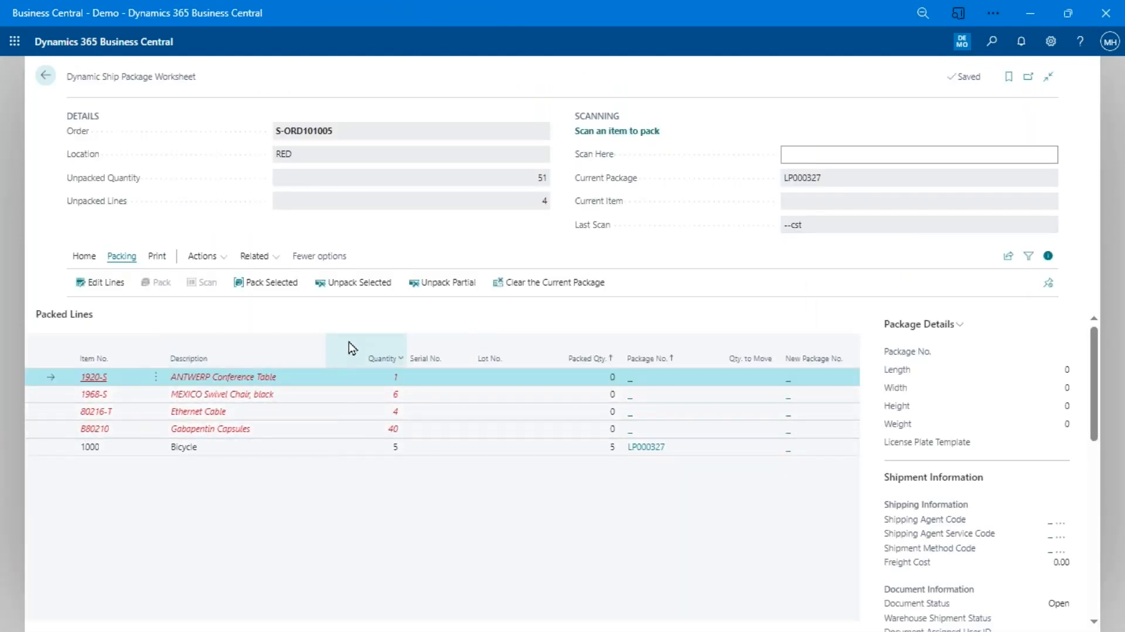
left_click(46, 81)
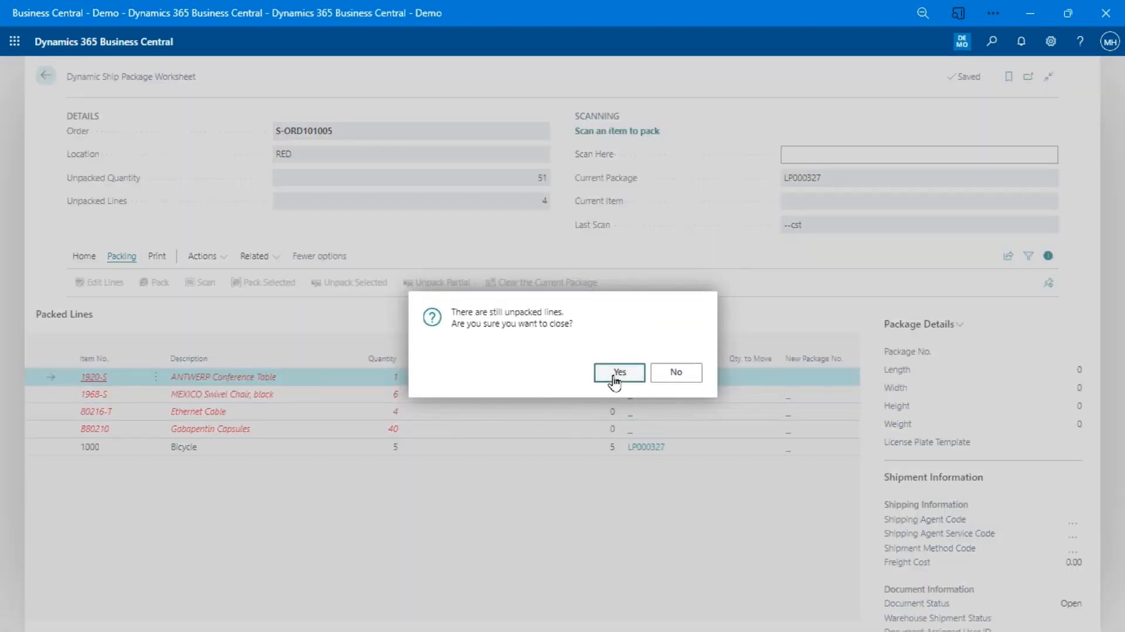
left_click(620, 373)
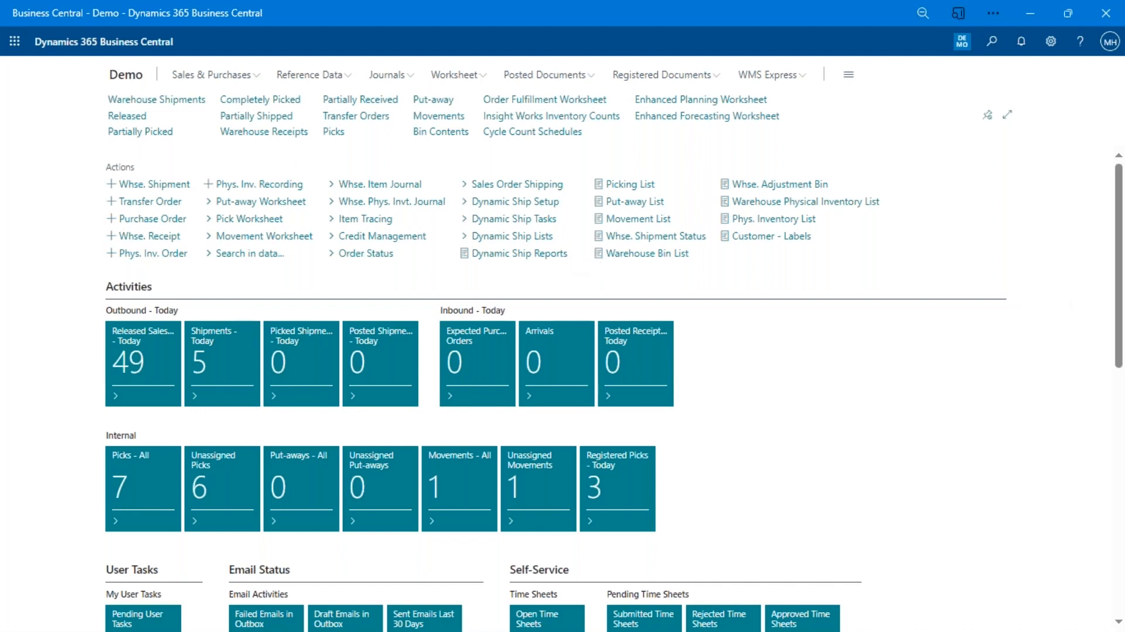
- Start a new miscellaneous shipment described 'Stuff & Junk'
left_click(557, 223)
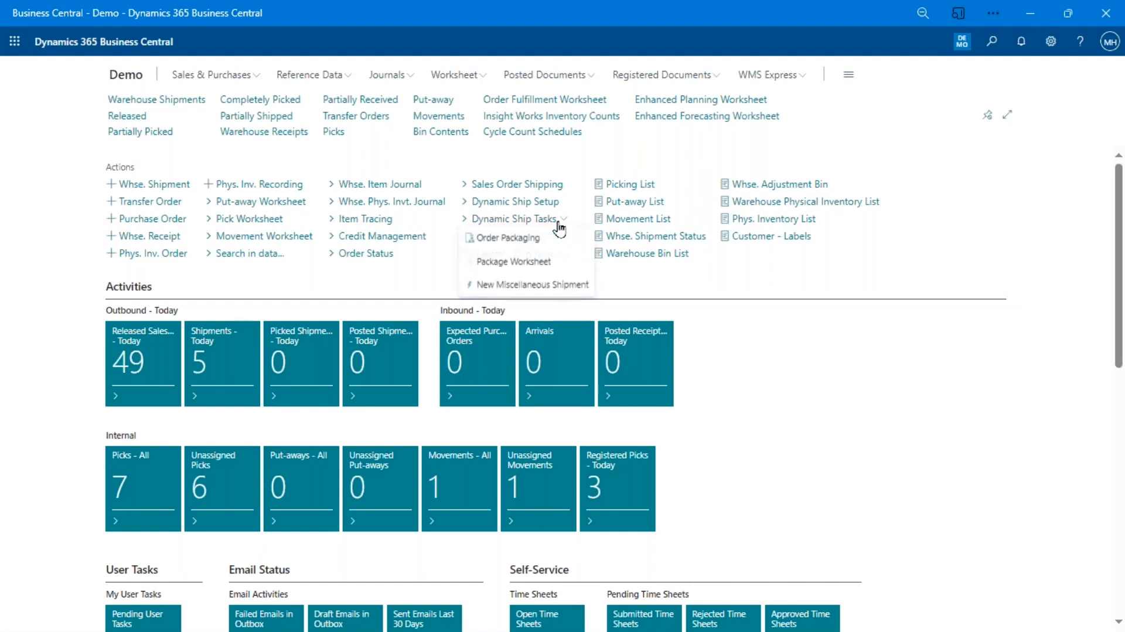
left_click(541, 291)
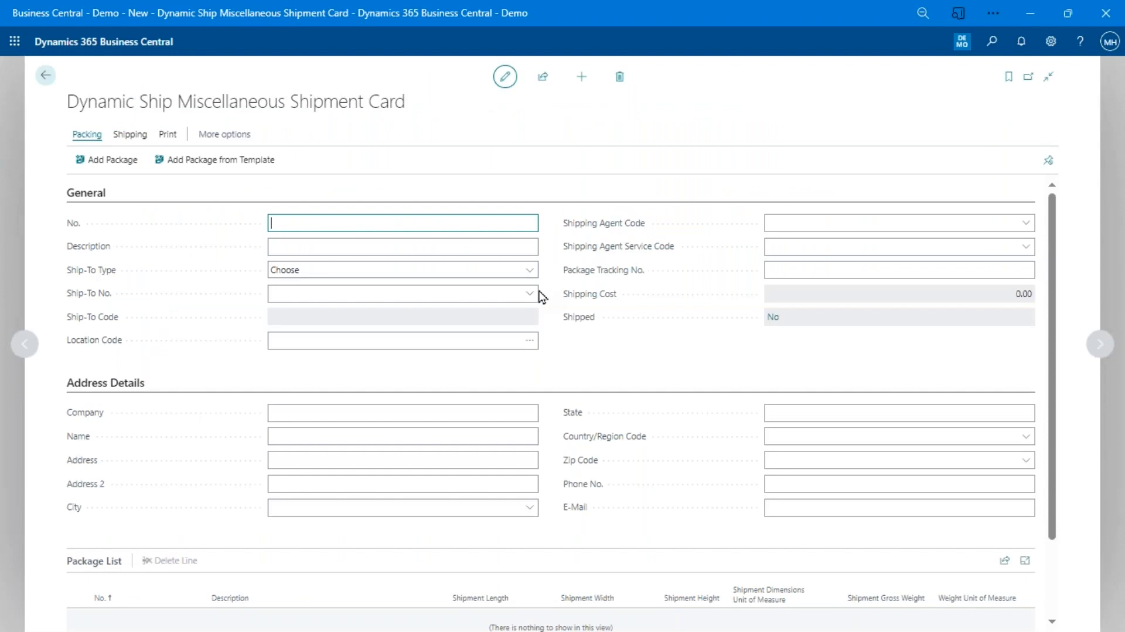
left_click(456, 248)
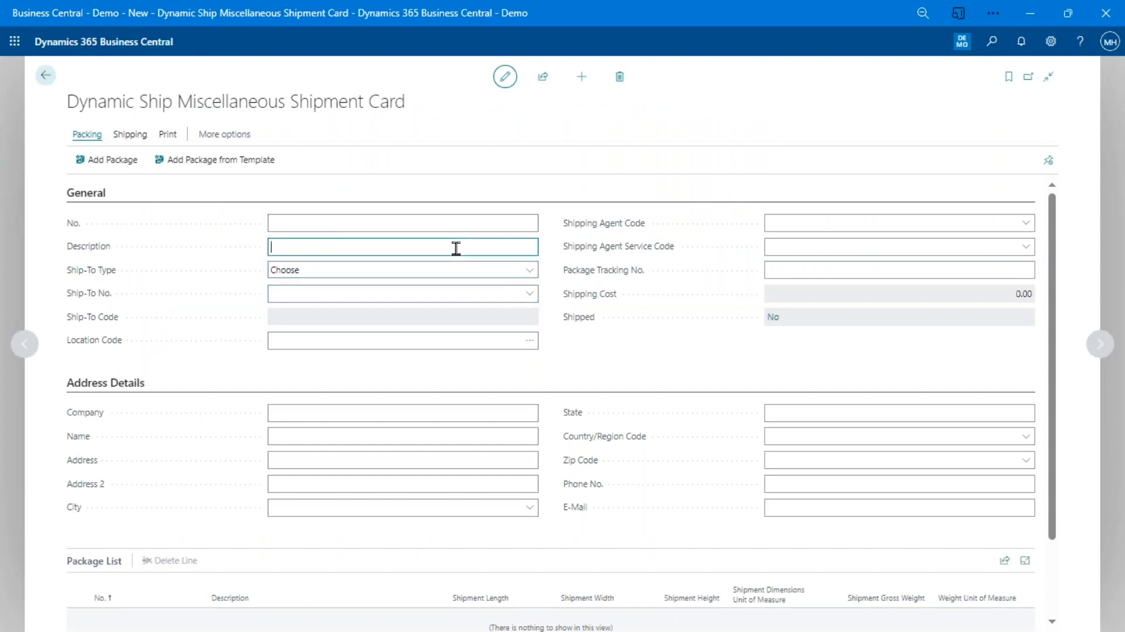
type("St")
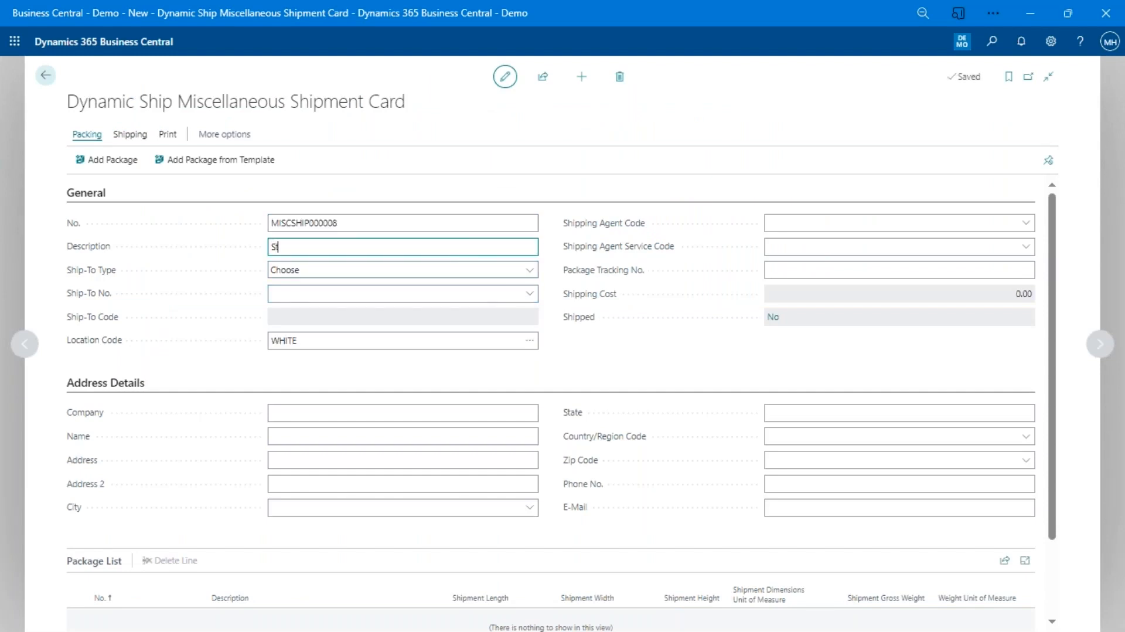
type("uff & Junk")
key("Tab")
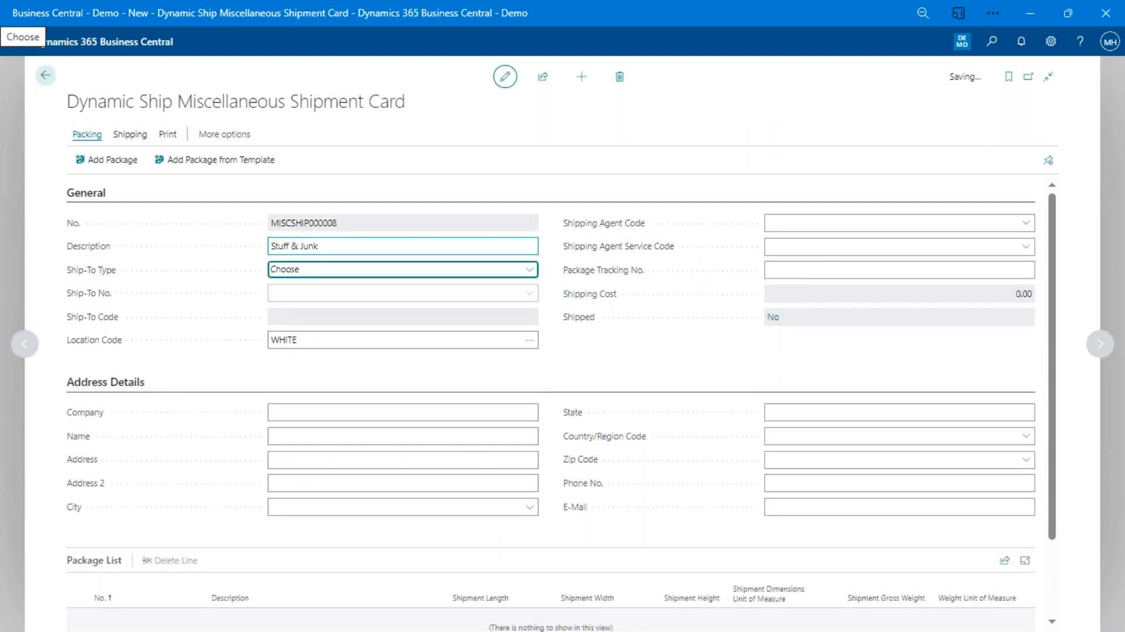
- Set the shipment to ship to customer 10000 from location WHITE
key("alt+Down")
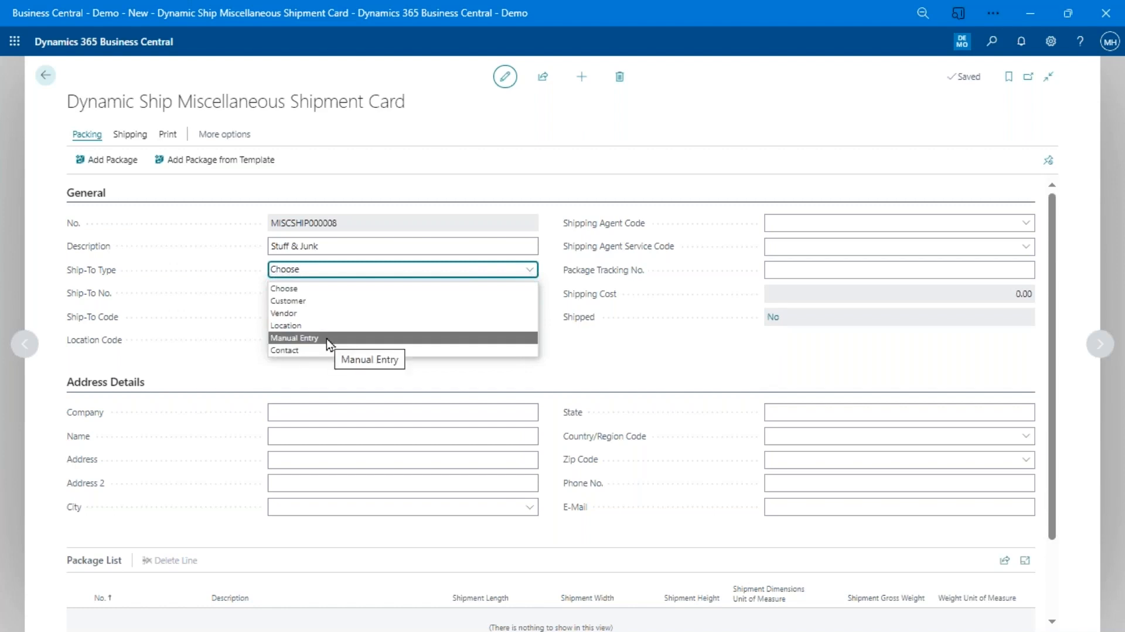
left_click(339, 302)
left_click(348, 295)
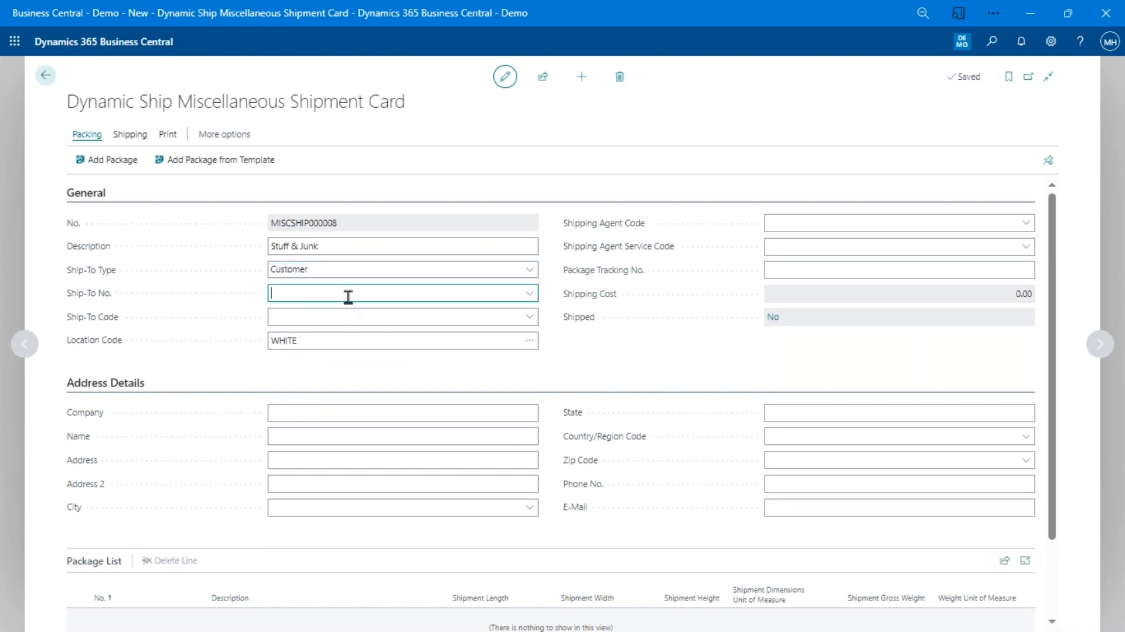
type("1000")
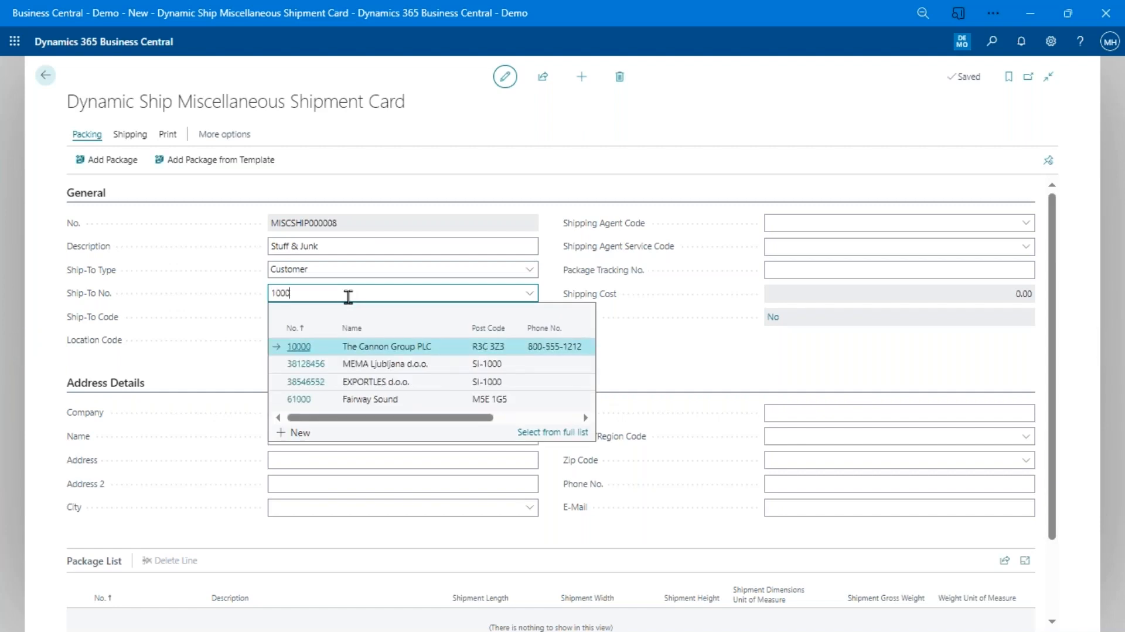
key("Tab")
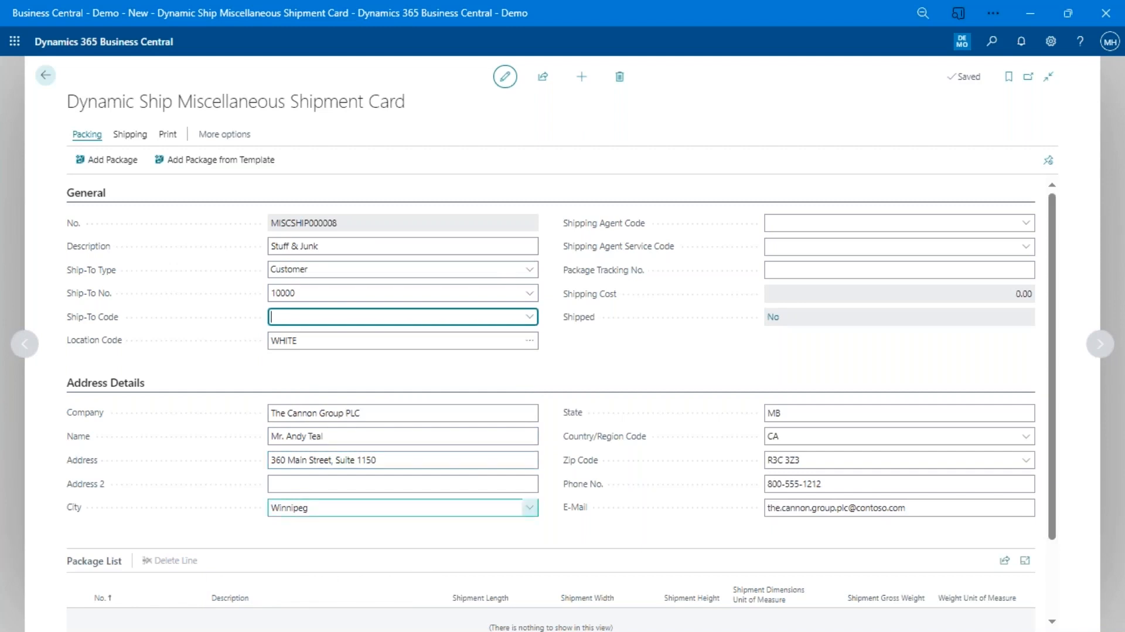
left_click(147, 388)
left_click(357, 345)
double_click(364, 337)
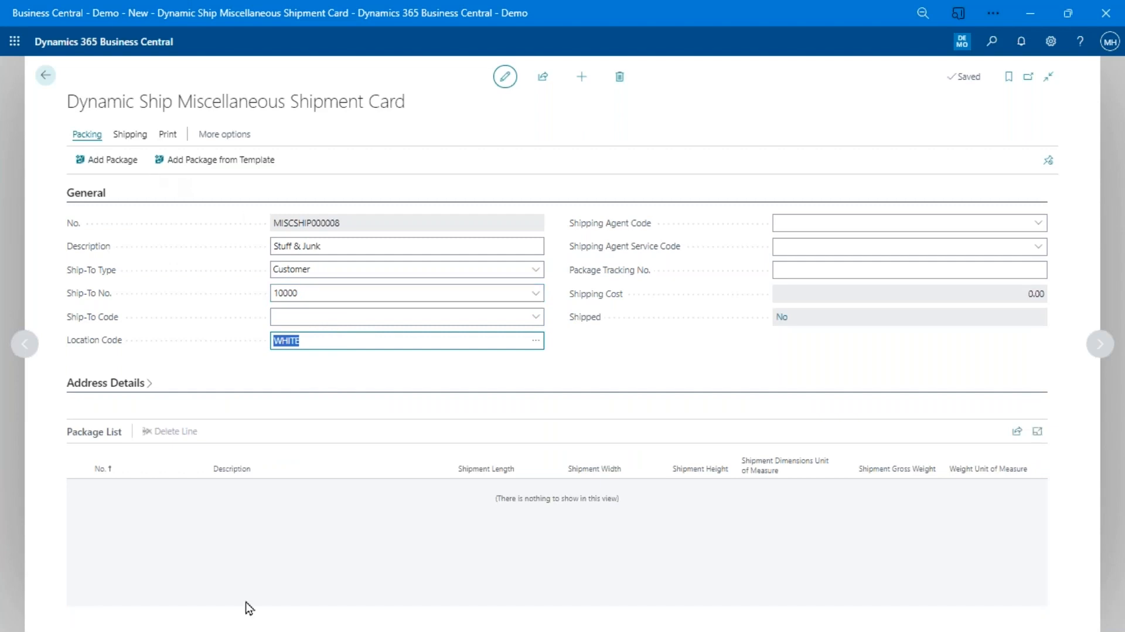
- Add a LARGEBOX-template package, Stuff, with a gross weight of 10 lb
left_click(203, 164)
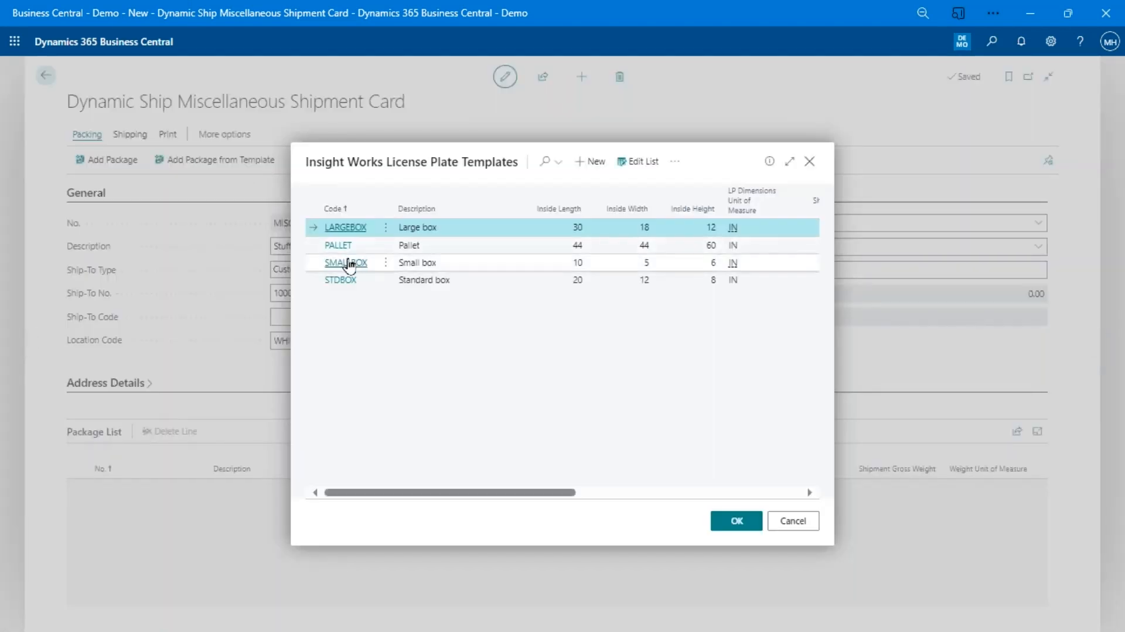
left_click(343, 228)
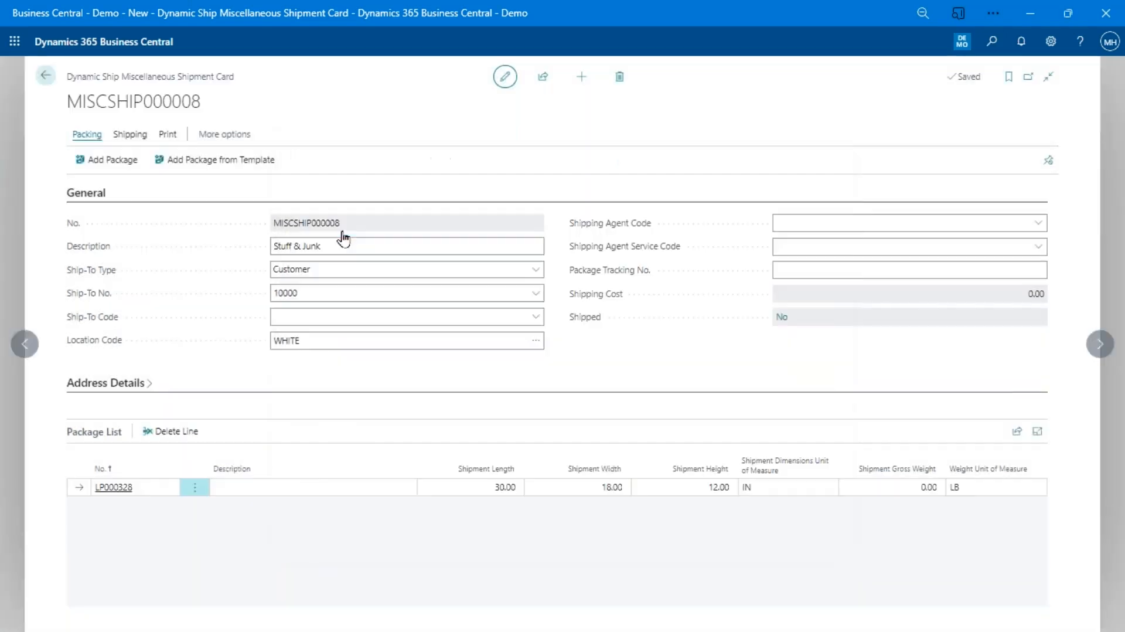
left_click(304, 486)
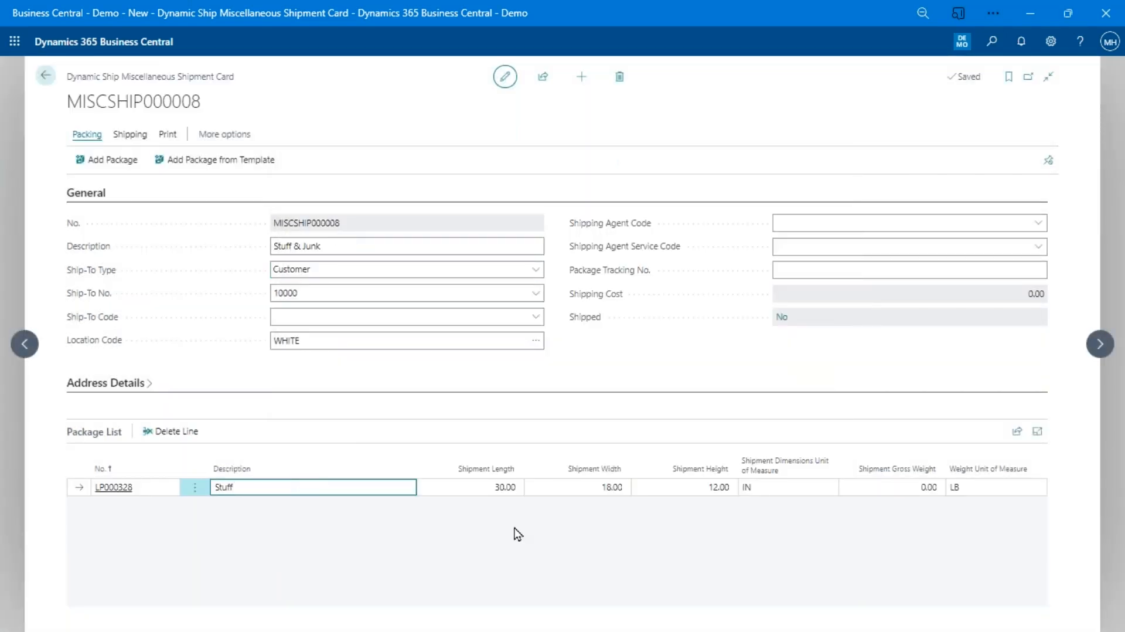
left_click(896, 493)
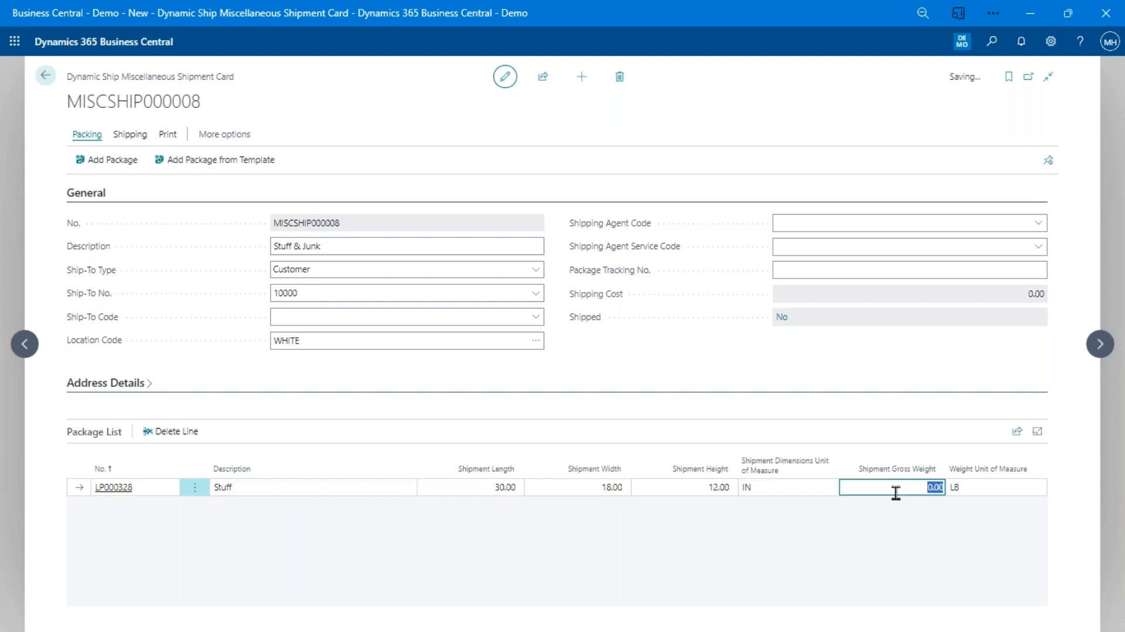
type("10")
key("Tab")
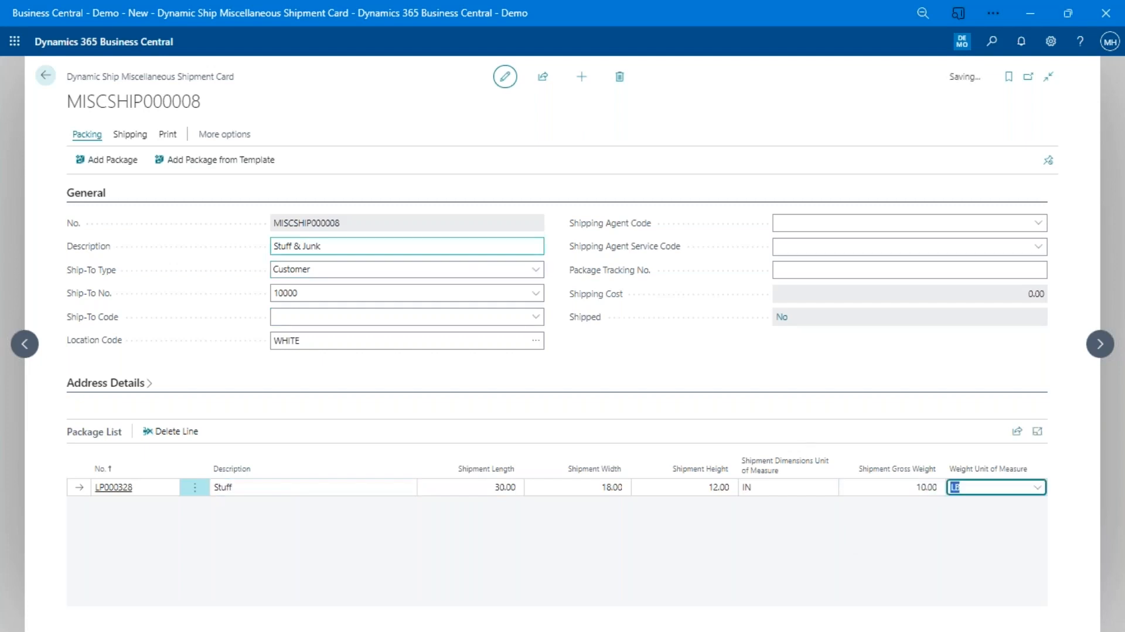
- Add a second STDBOX-template package described Junk, weighing 5 lb, and show the shipping actions
left_click(218, 161)
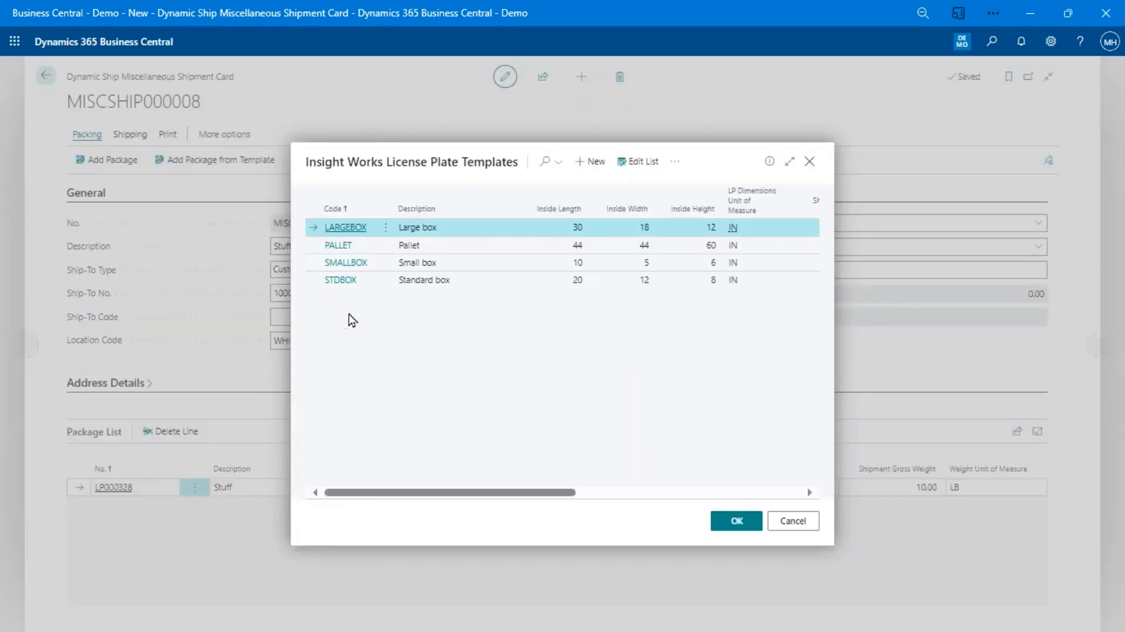
left_click(333, 282)
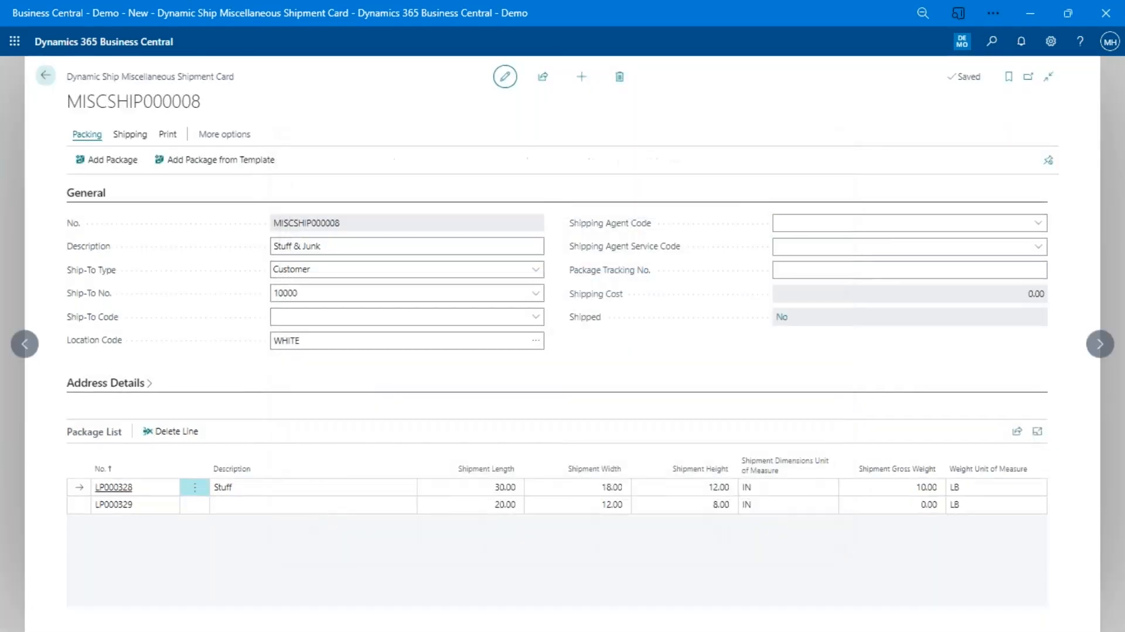
left_click(335, 503)
type("Junk")
key("Tab")
key("Tab")
key("Tab")
key("Tab")
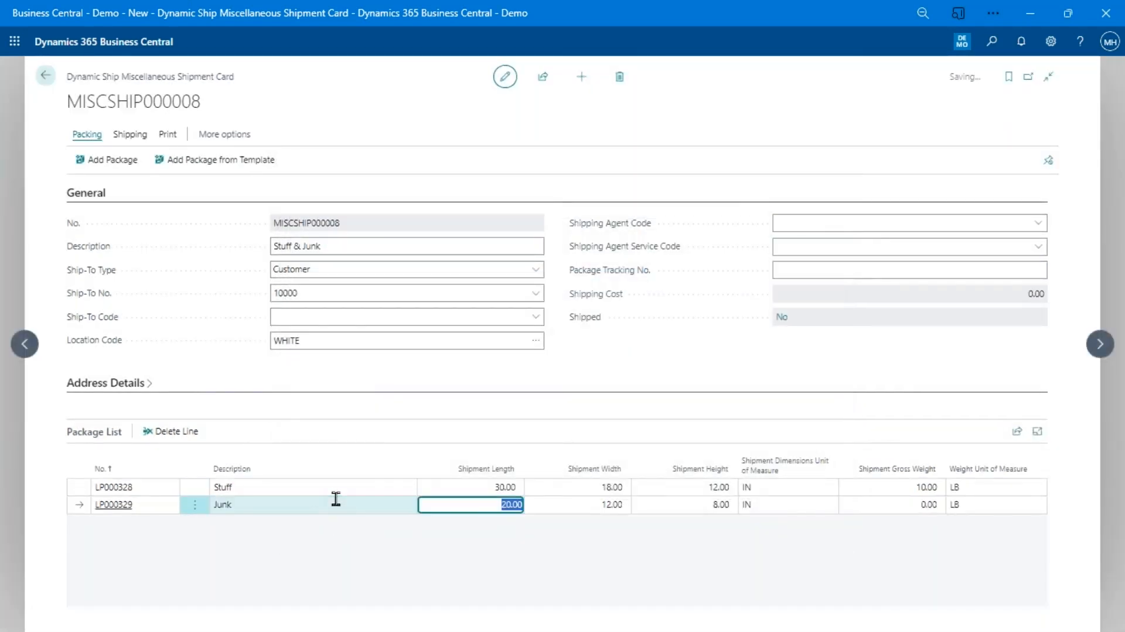
type("5")
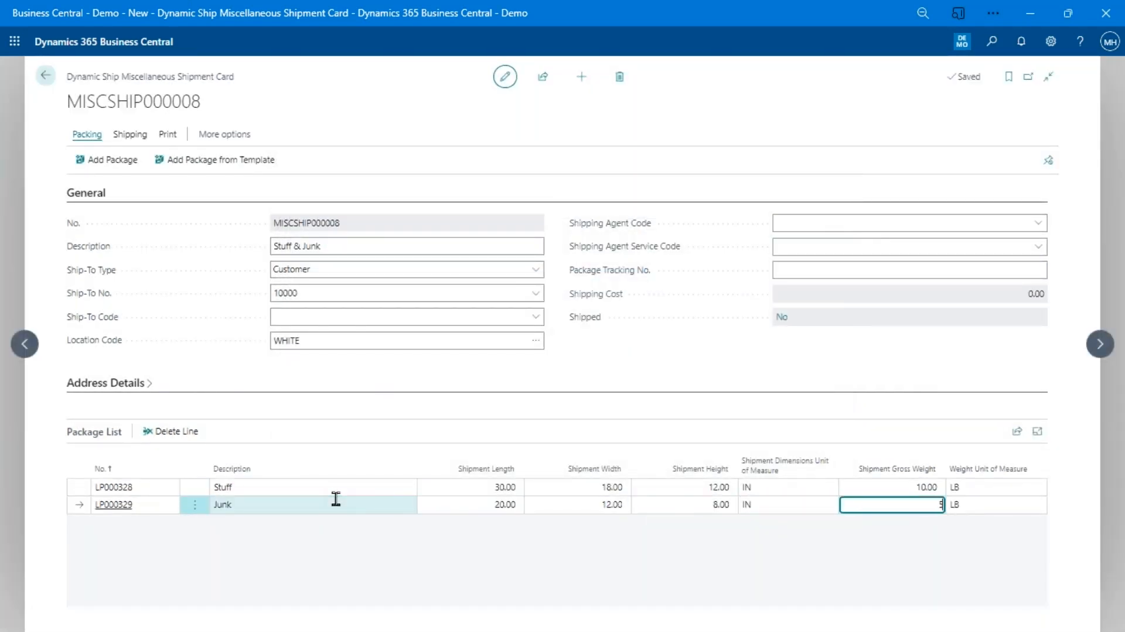
key("Up")
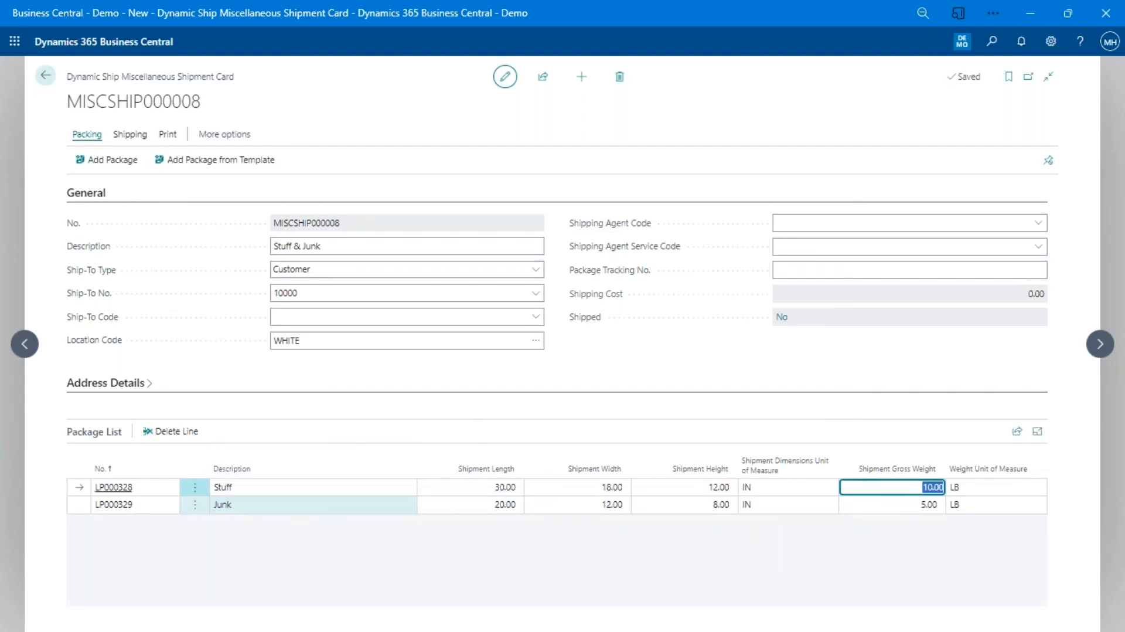
left_click(131, 138)
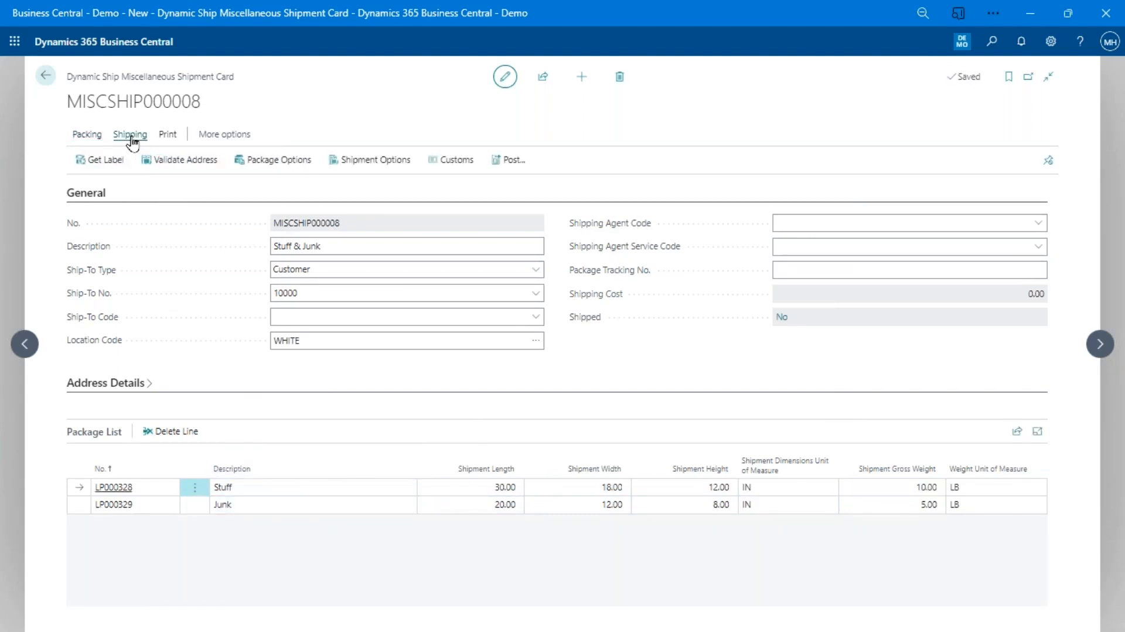
- Request a label, review the 20 carrier messages, and accept the EXTERNAL Ground rate
left_click(122, 167)
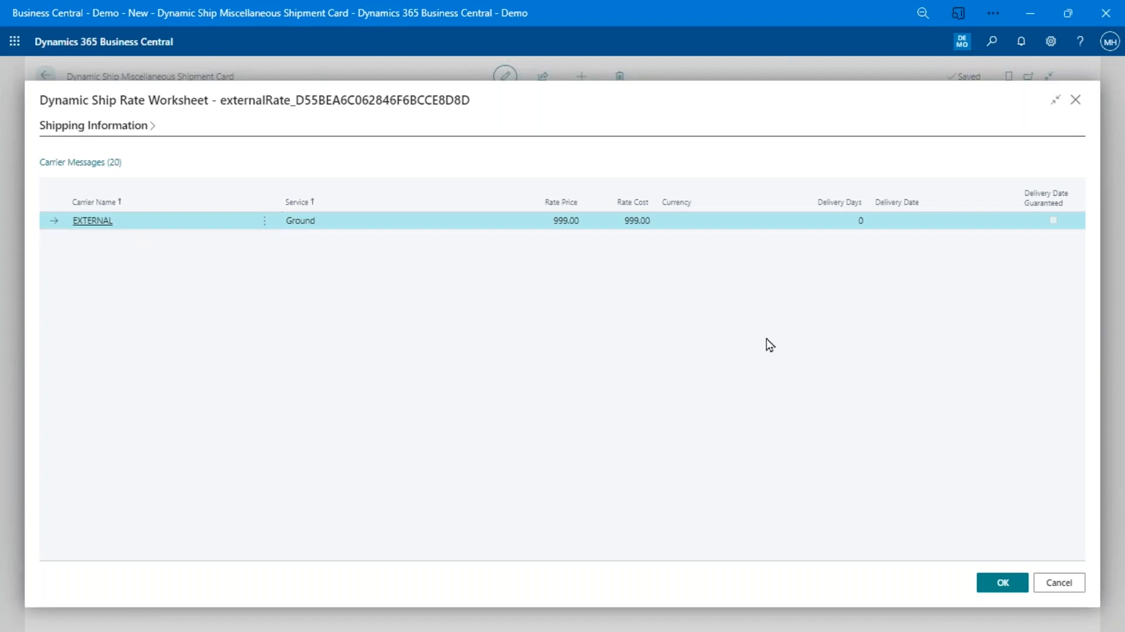
left_click(106, 167)
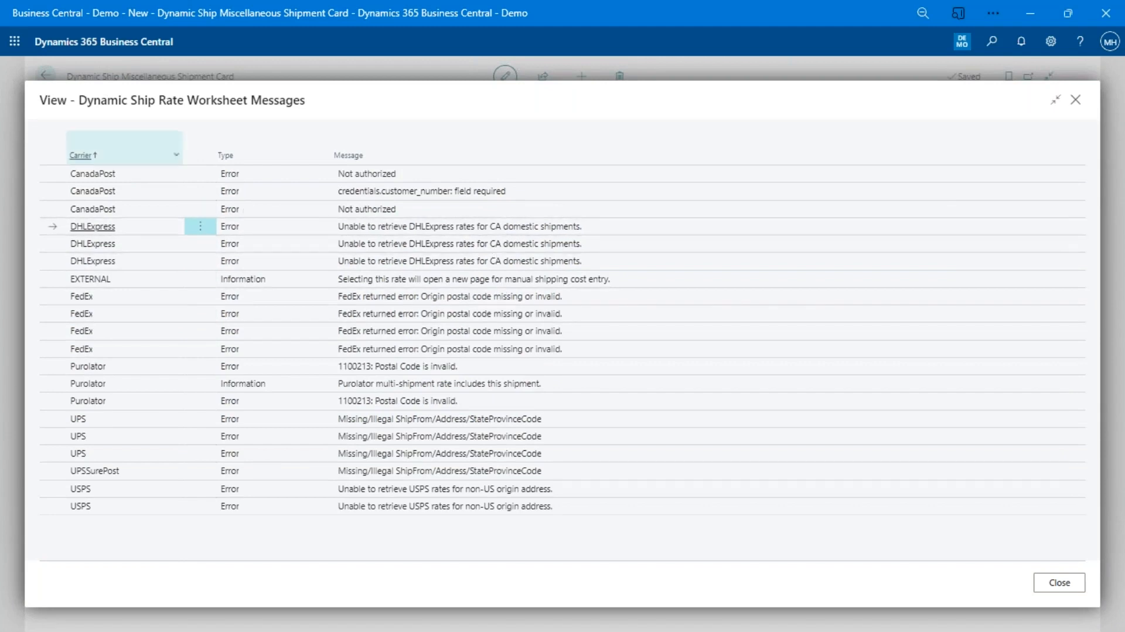
left_click(1076, 100)
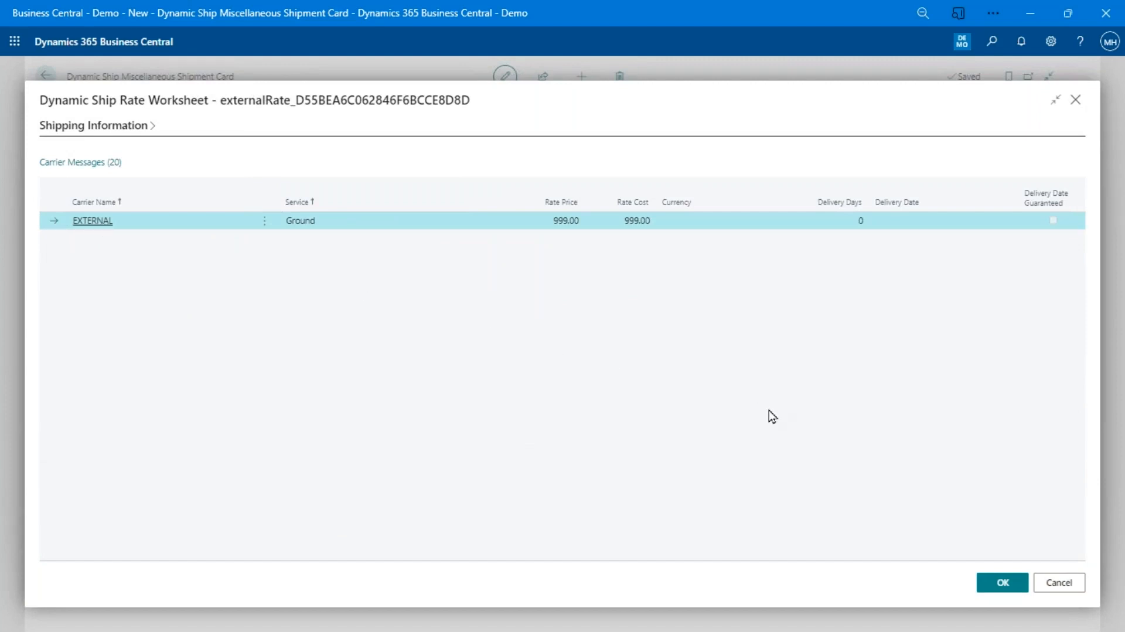
left_click(989, 582)
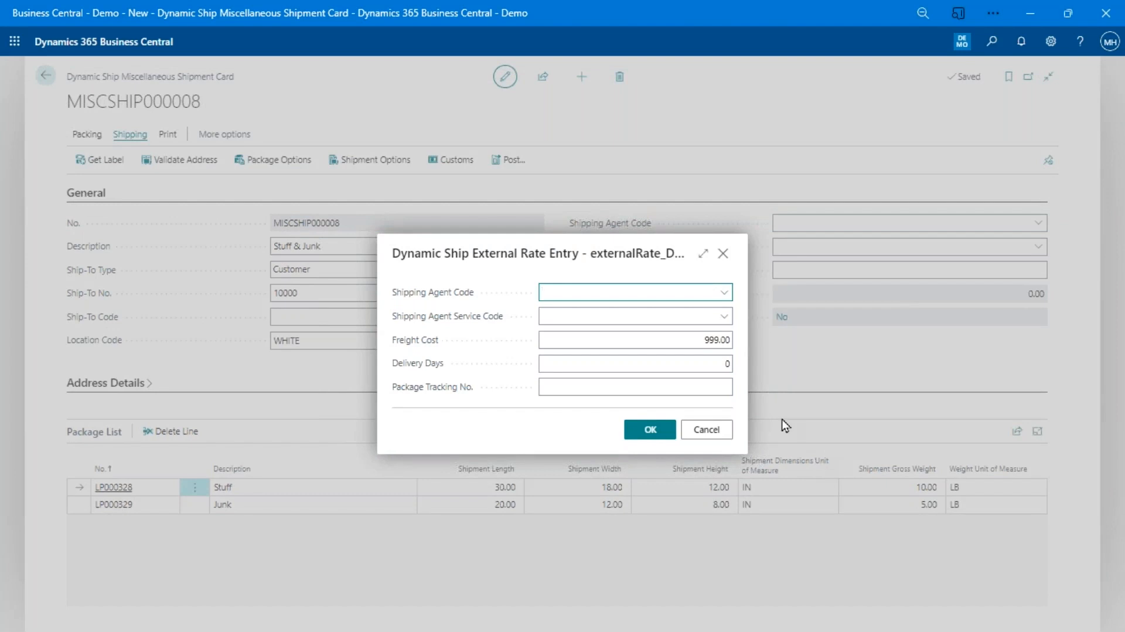
- Choose EXTERNAL as the shipping agent with Ground service
left_click(619, 334)
key("alt+Down")
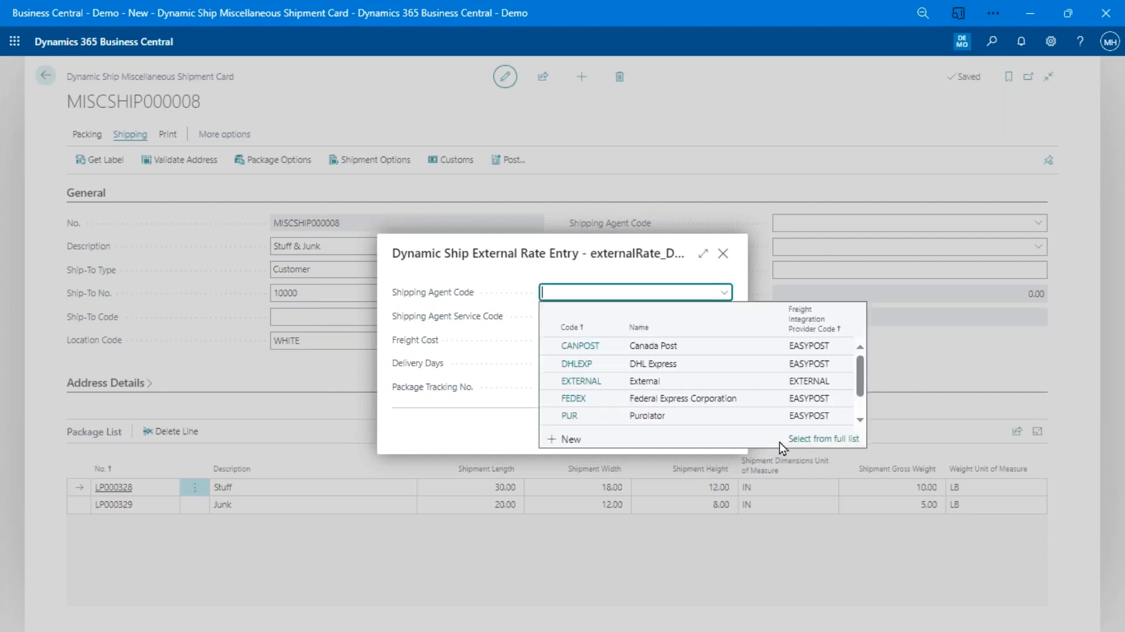
key("Down")
key("Down")
key("Down")
key("Down")
key("Down")
key("Down")
key("Down")
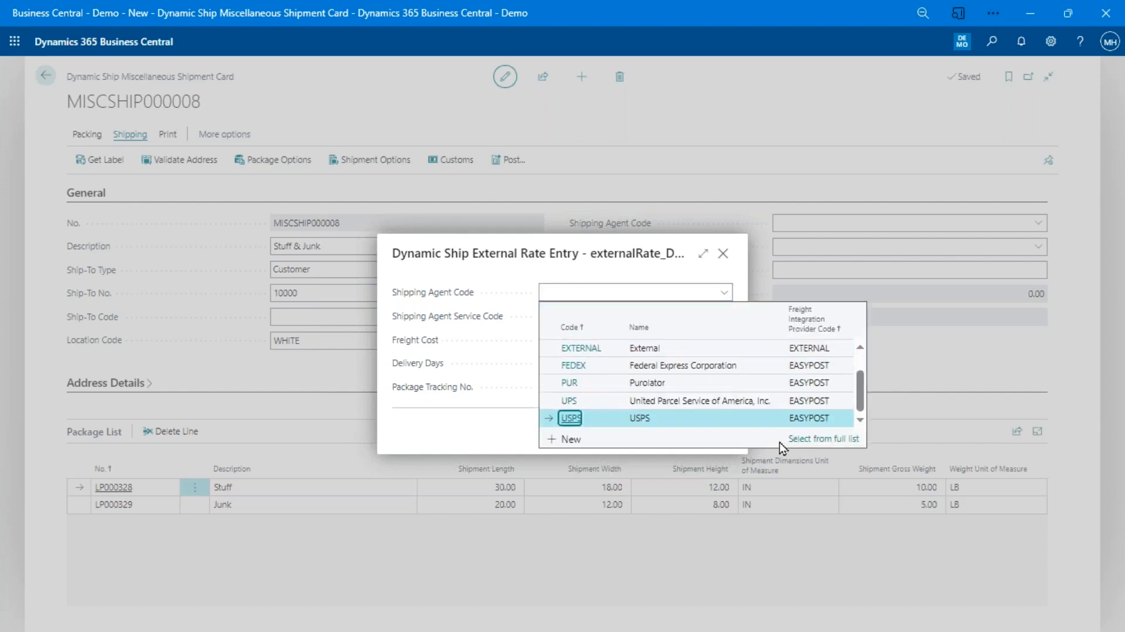
key("Up")
key("Up")
key("Up")
key("Up")
key("Up")
key("Up")
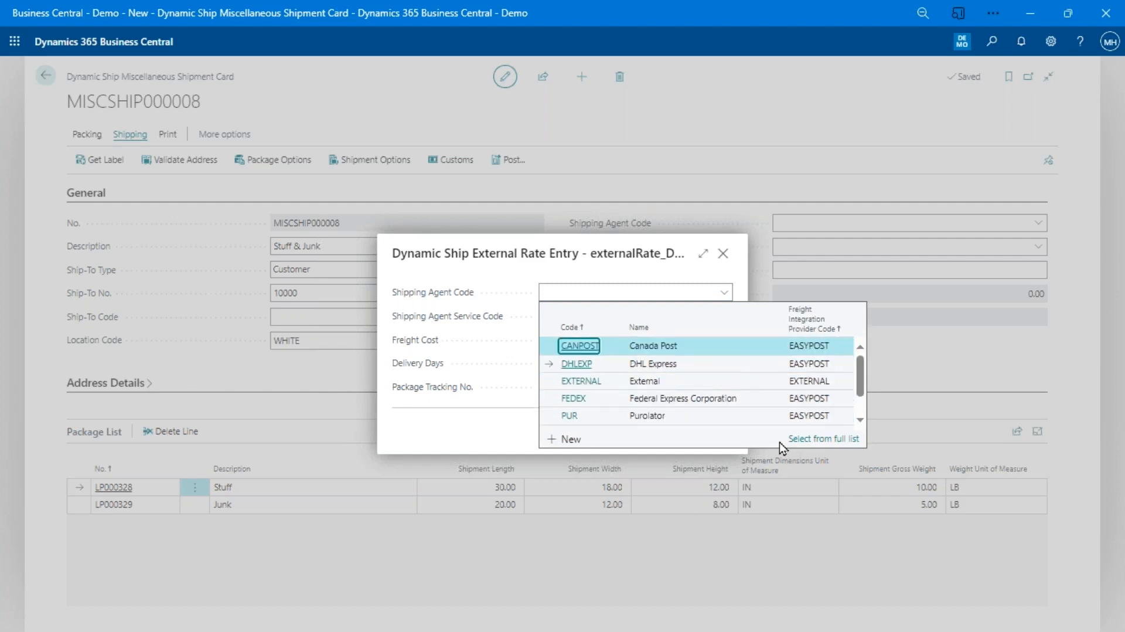
key("Down")
key("Down")
key("Down")
key("Down")
key("Down")
key("Down")
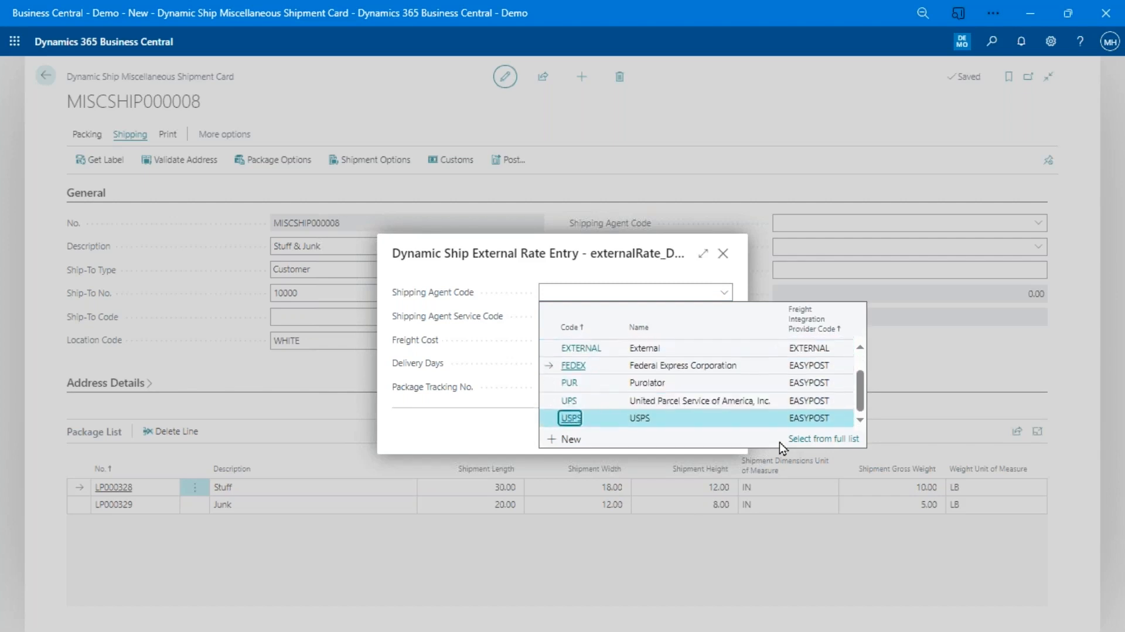
key("Up")
key("Up")
key("Up")
key("Up")
key("Down")
key("Down")
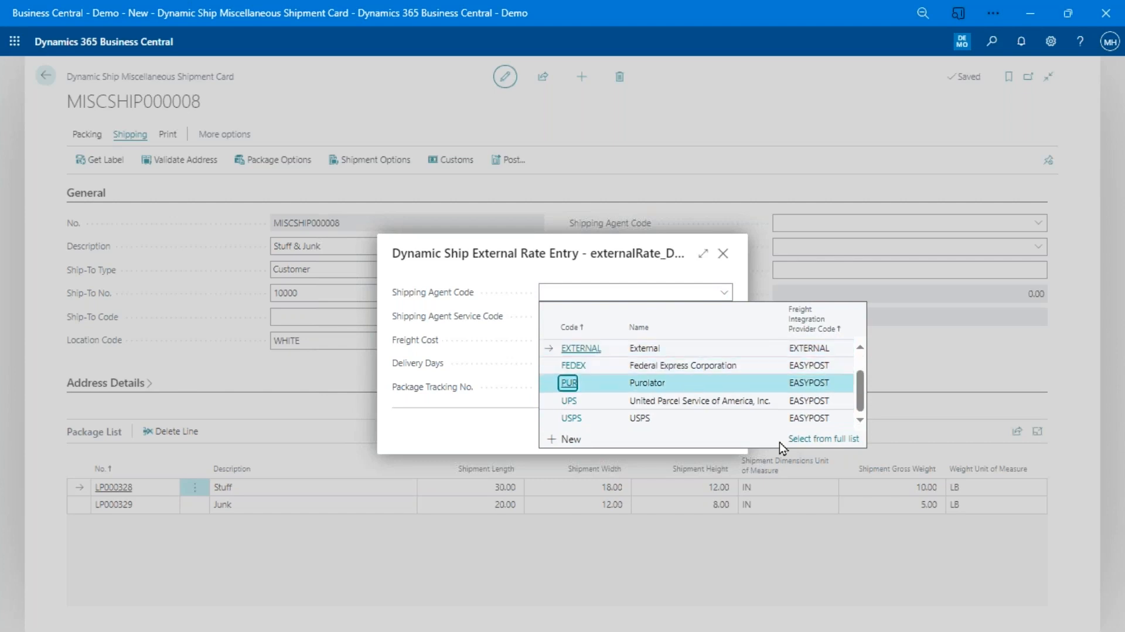
key("Down")
key("Down")
key("Up")
key("Up")
key("Up")
key("Up")
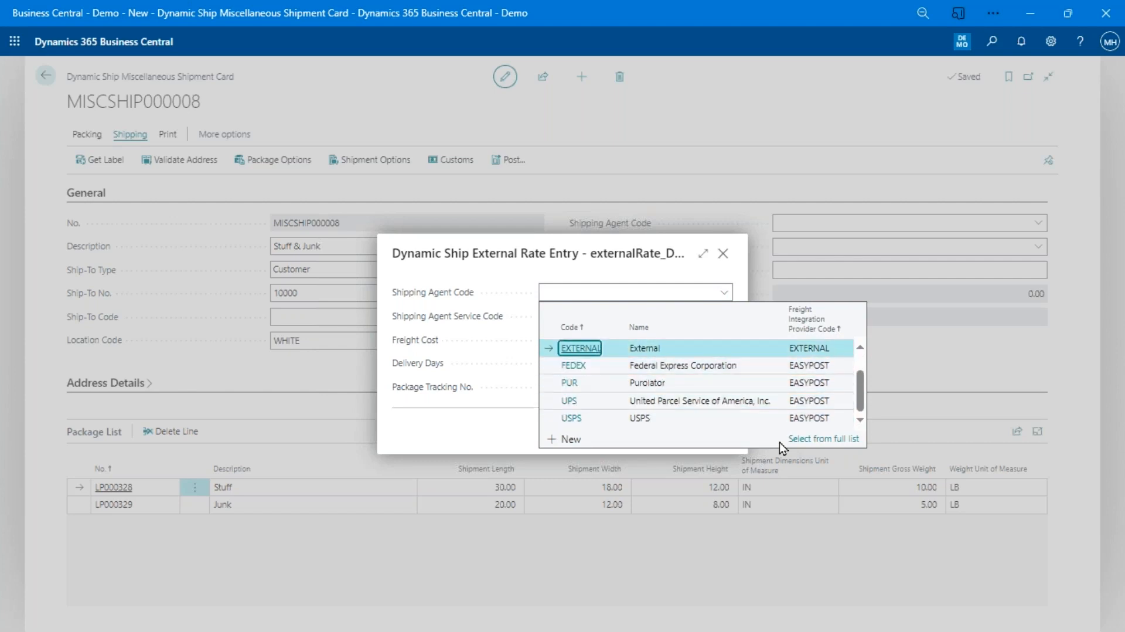
key("Return")
key("alt+Down")
key("Down")
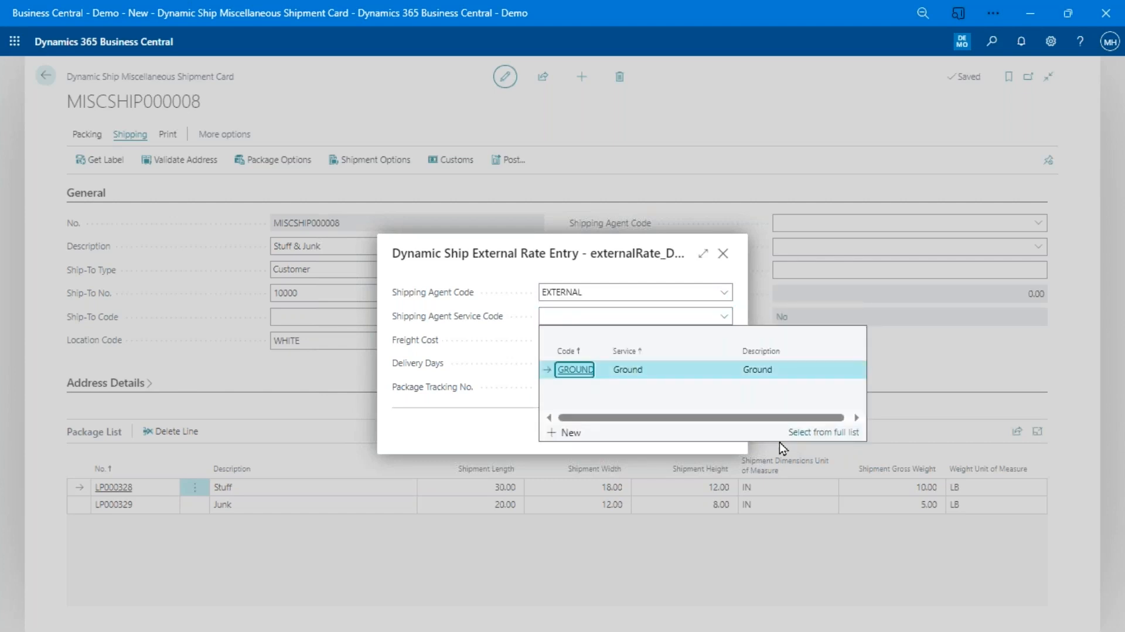
key("Return")
- Enter freight cost 123, 1 delivery day and the package tracking number, then confirm
type("123")
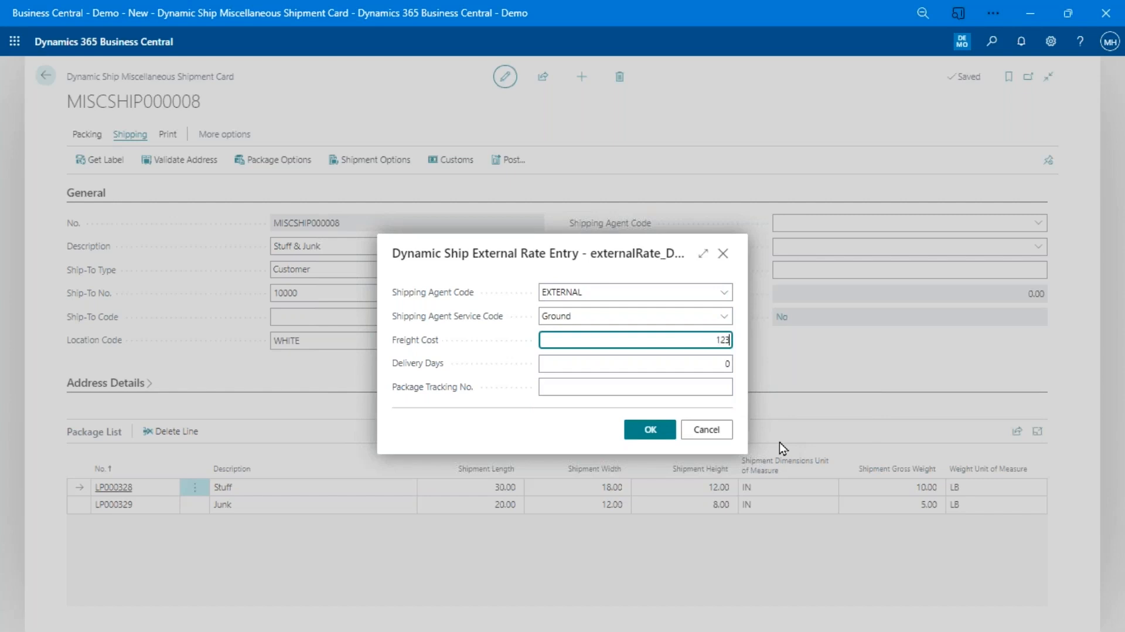
key("Tab")
type("1")
key("Tab")
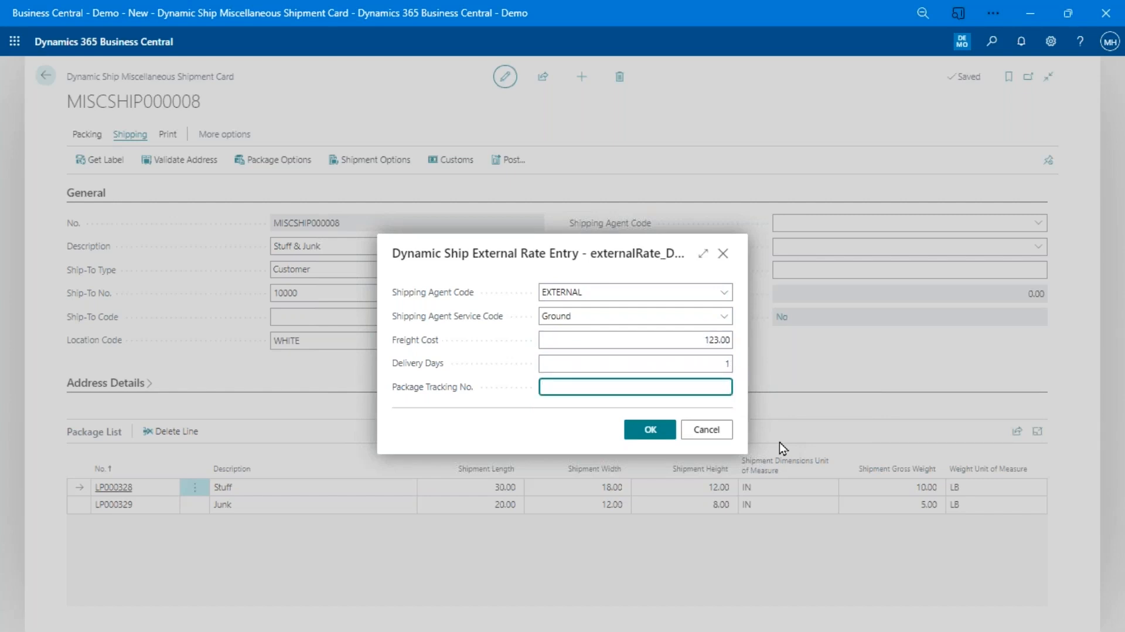
type("53892652938")
left_click(653, 432)
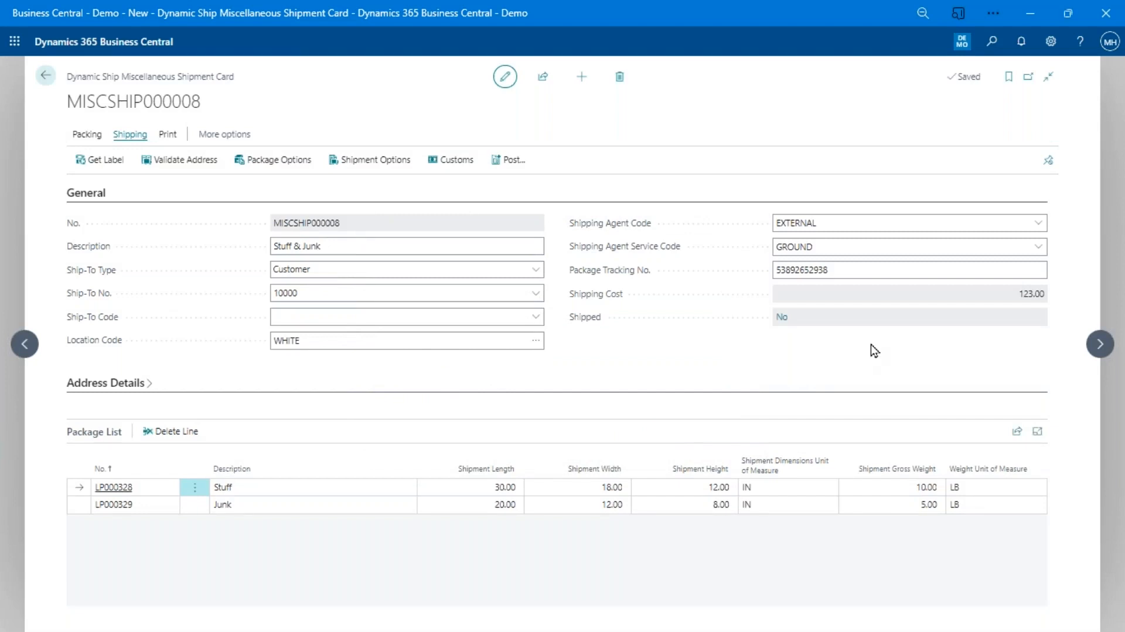
- Check the recorded package tracking number and close the shipment card
mouse_move(573, 299)
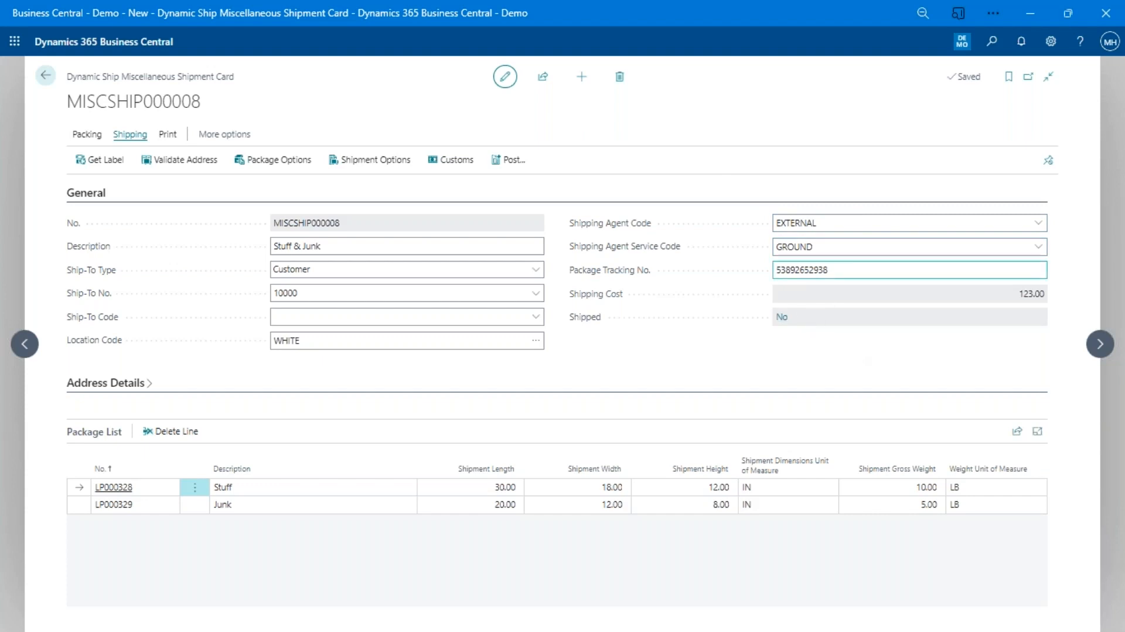
left_click(818, 272)
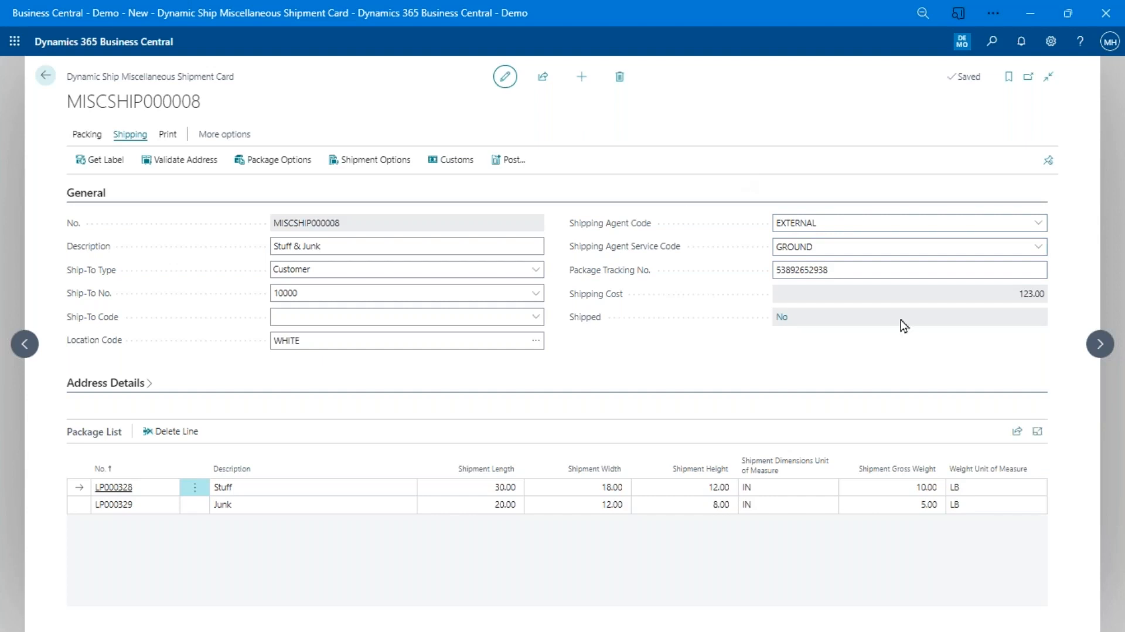
key("Escape")
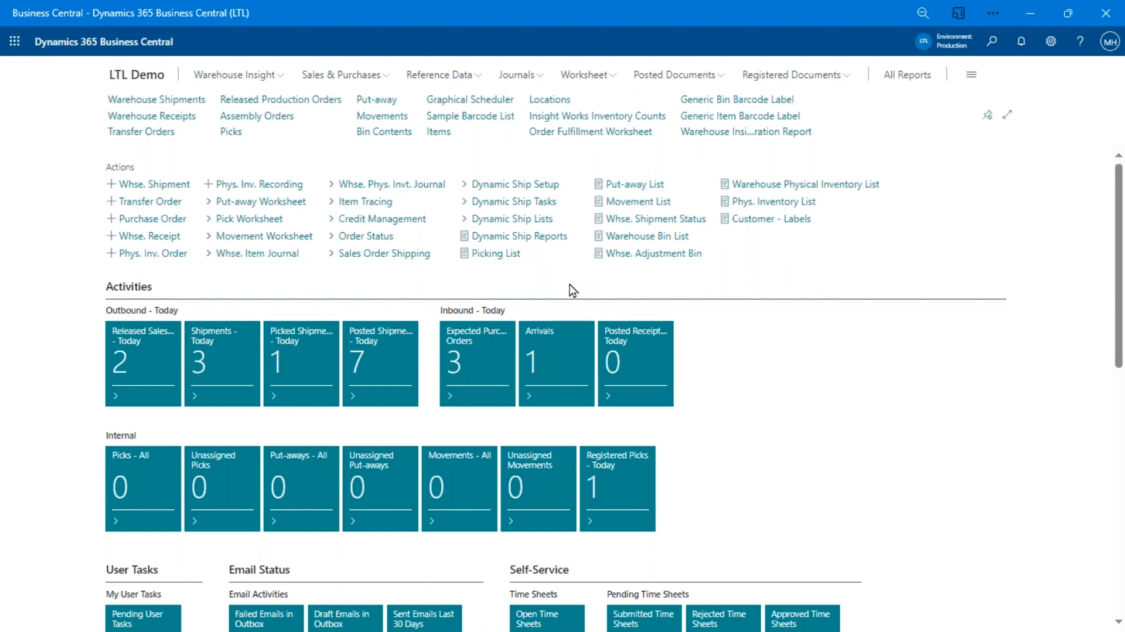
- Open Order Packaging from the Dynamic Ship Tasks menu on the LTL Demo role centre
left_click(564, 227)
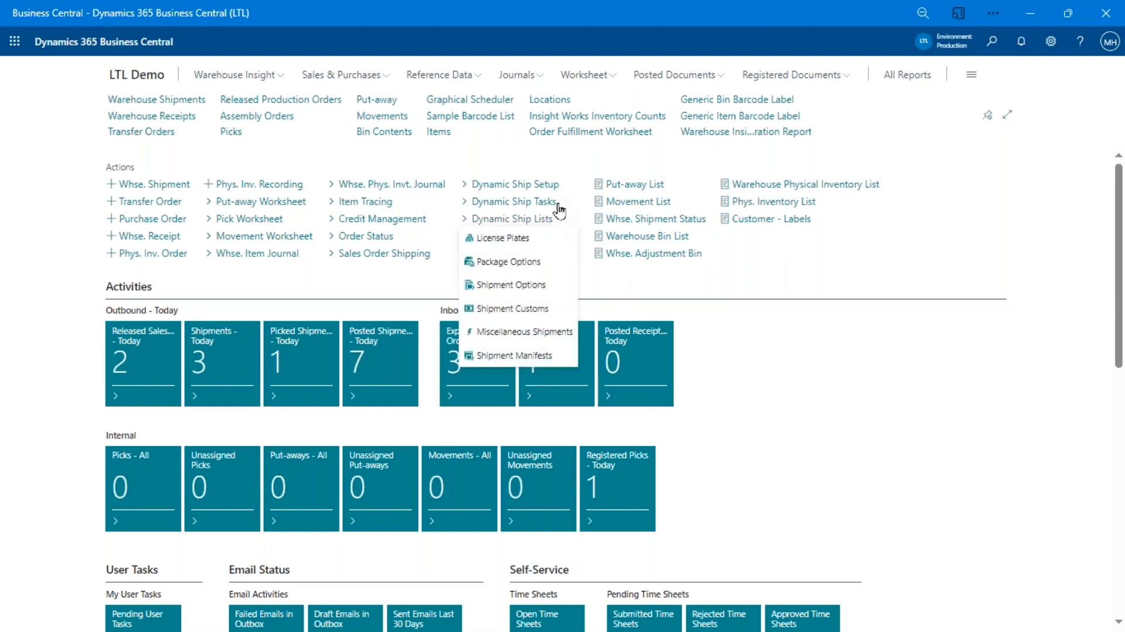
left_click(561, 204)
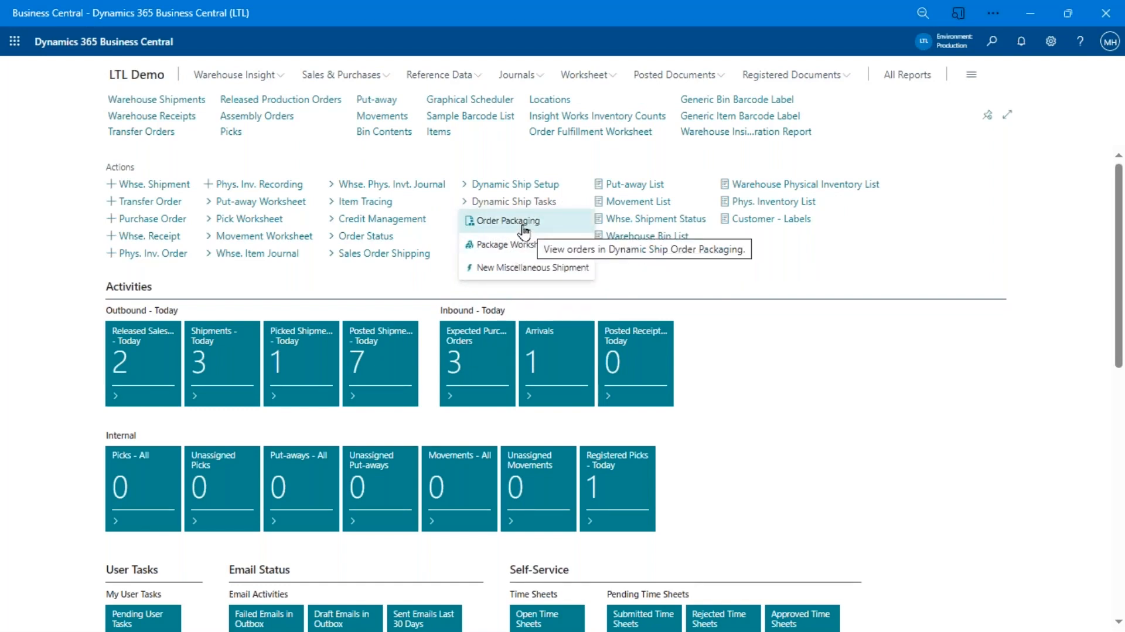
left_click(527, 229)
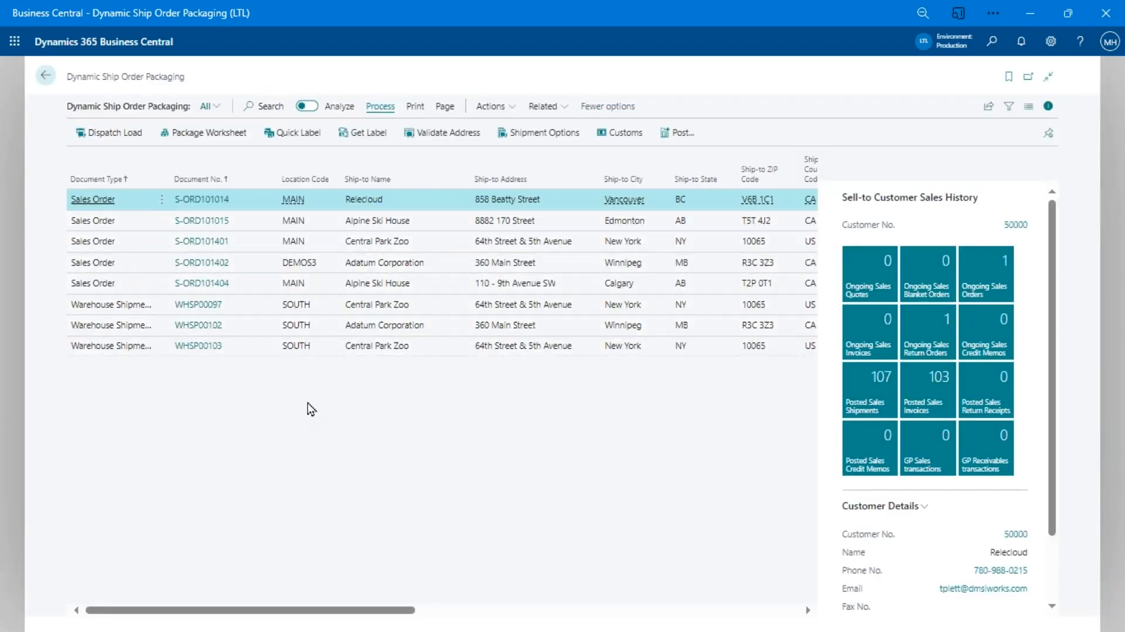
- Open the package worksheet of the first Central Park Zoo warehouse shipment
left_click(405, 306)
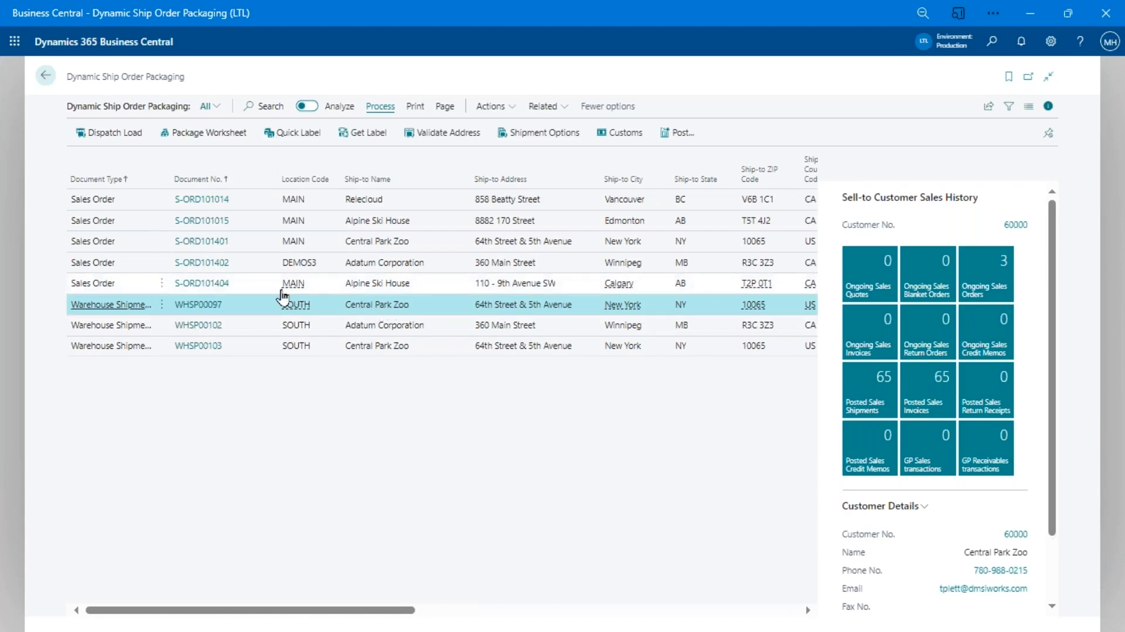
left_click(218, 309)
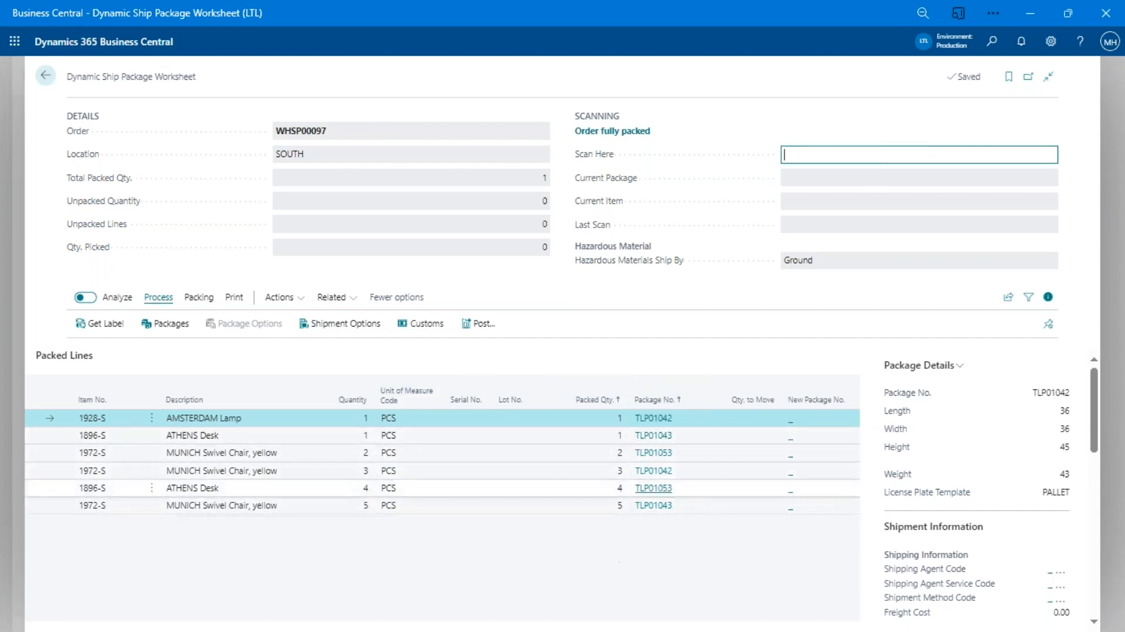
- Enter the --GL scan command on WHSP00097 to get LTL carrier rate quotes
scroll(980, 534, "down", 5)
scroll(976, 531, "down", 3)
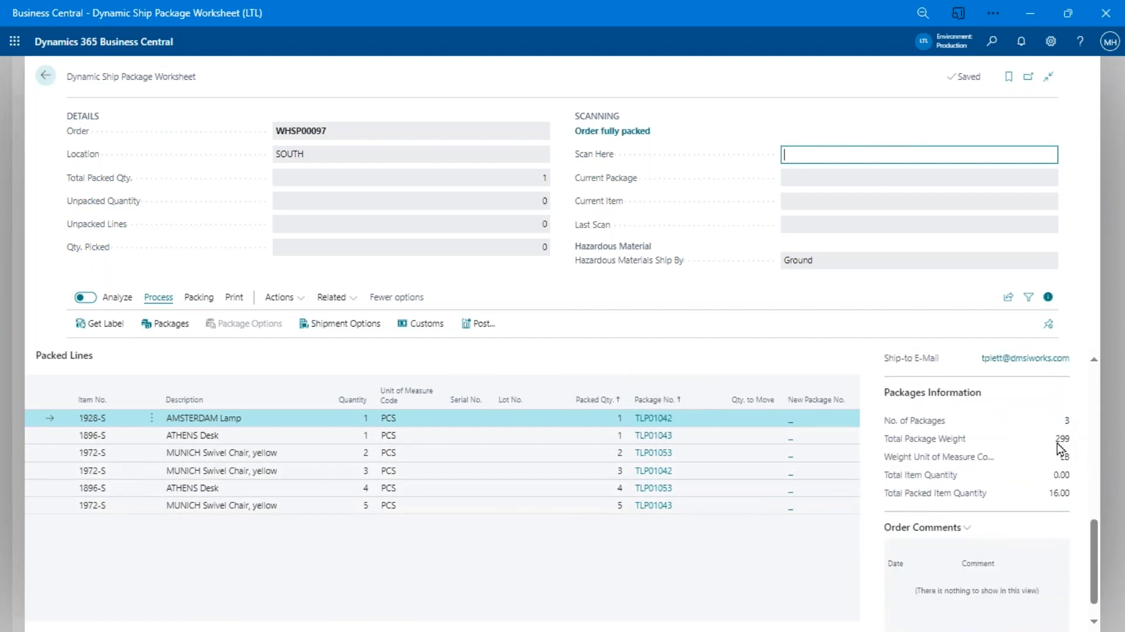
scroll(1042, 504, "up", 3)
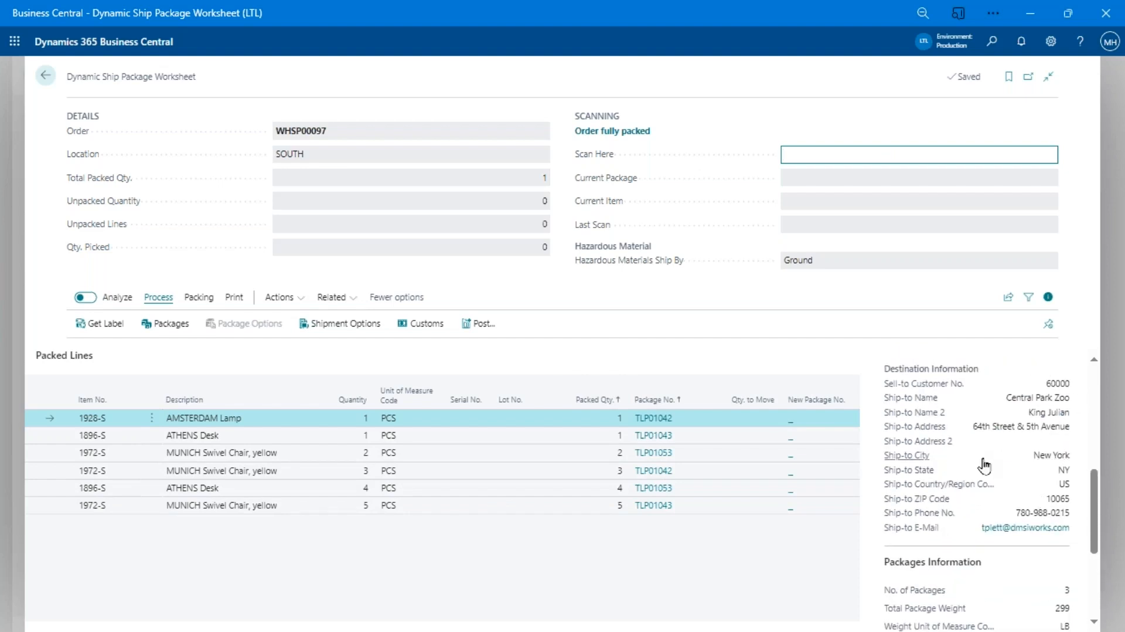
scroll(1013, 467, "up", 3)
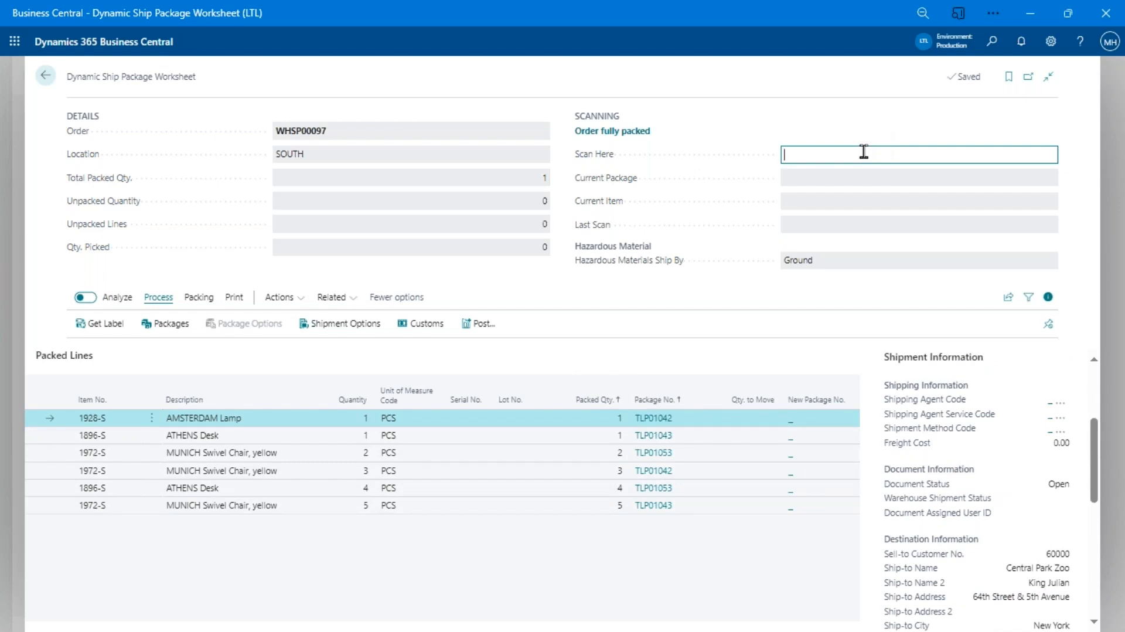
left_click(864, 154)
type("--GL")
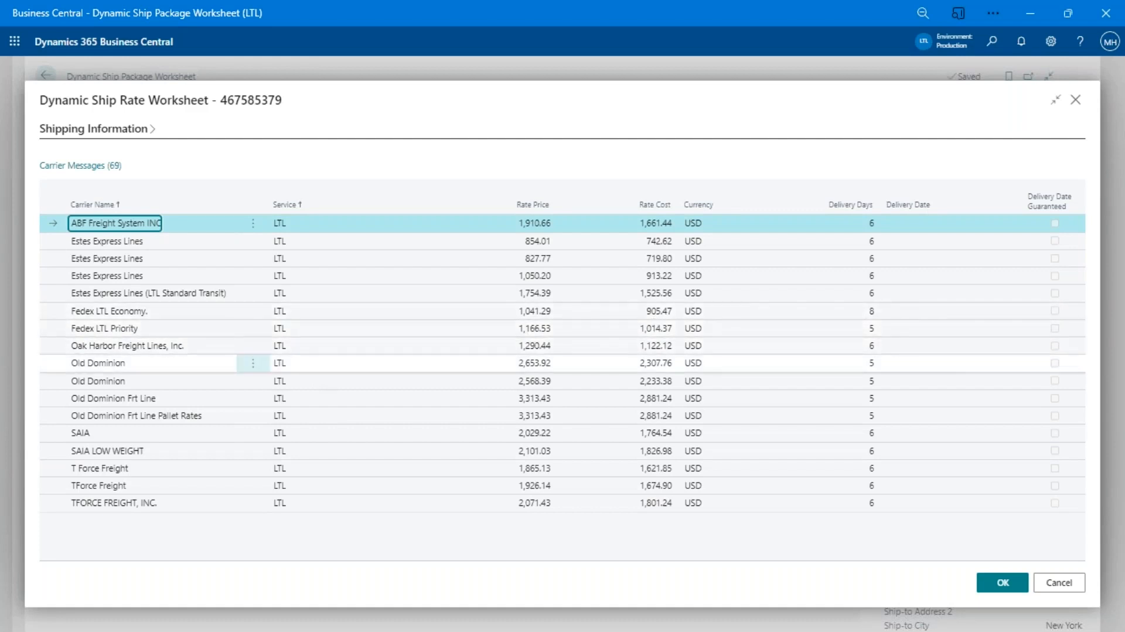
- Review the 69 carrier messages, noting A. Duie Pyle's coverage note and XPO's account problem
left_click(72, 166)
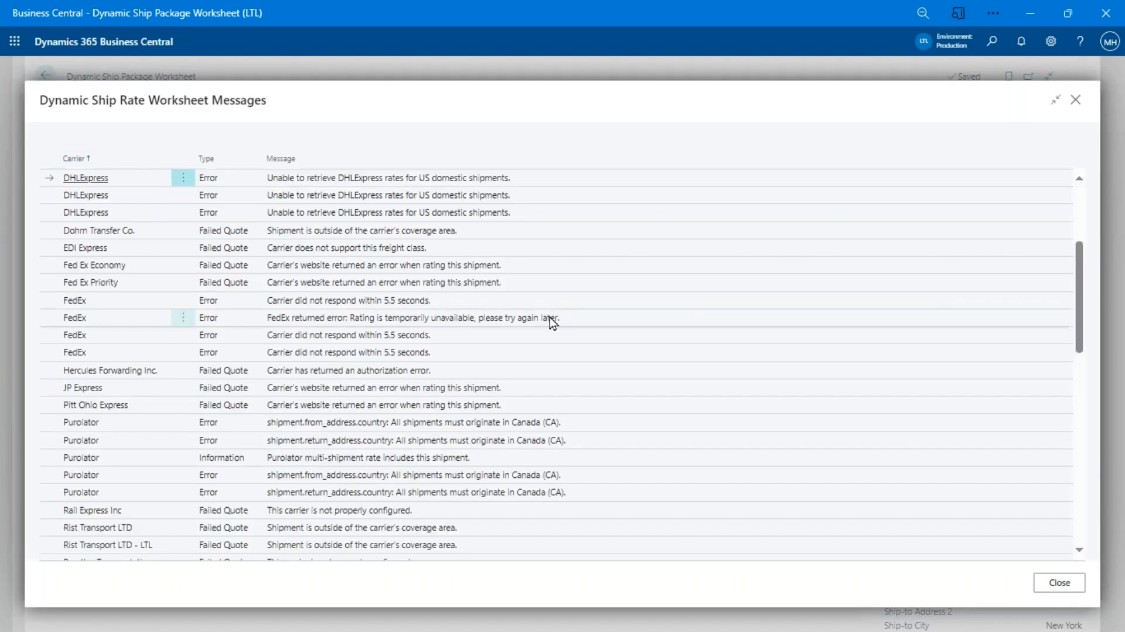
scroll(558, 270, "down", 5)
scroll(586, 425, "down", 3)
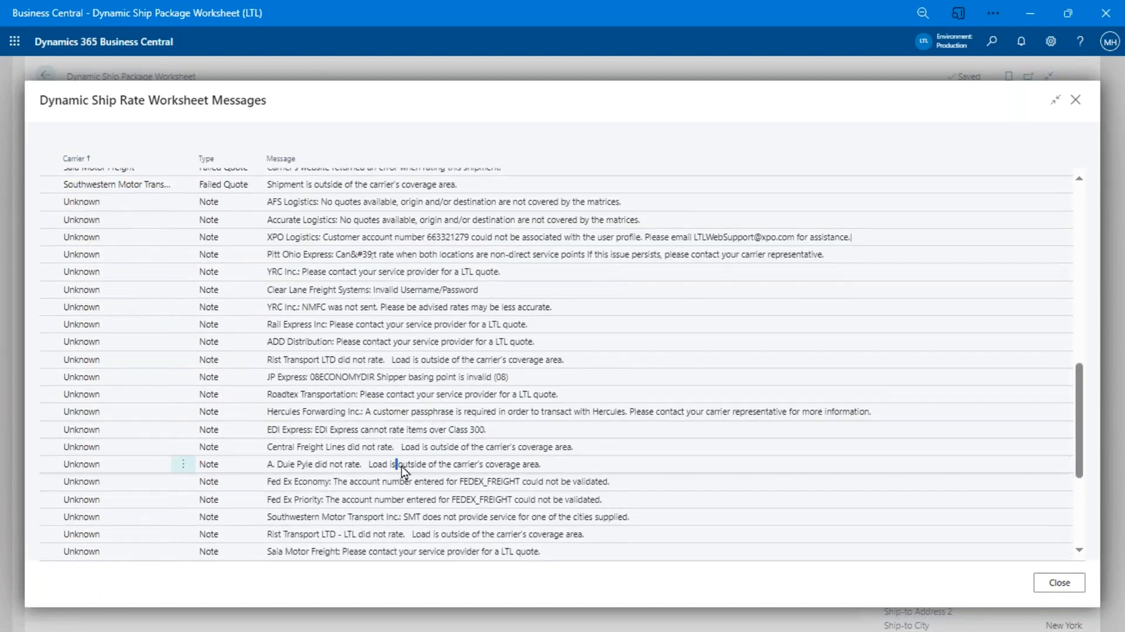
left_click_drag(397, 464, 563, 467)
left_click(564, 468)
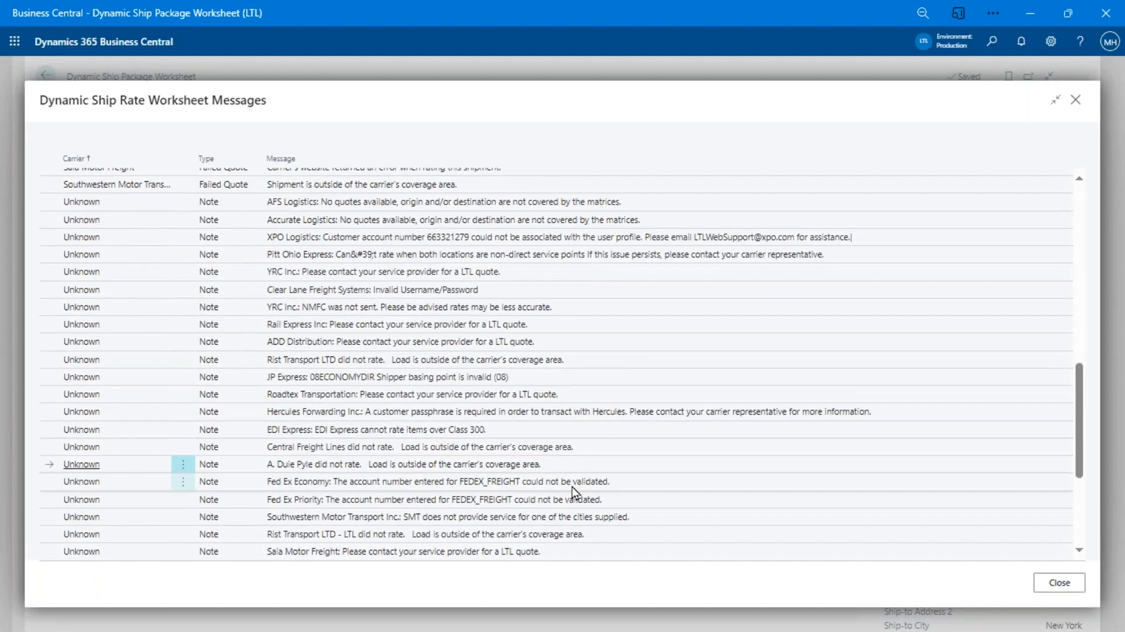
left_click(572, 487)
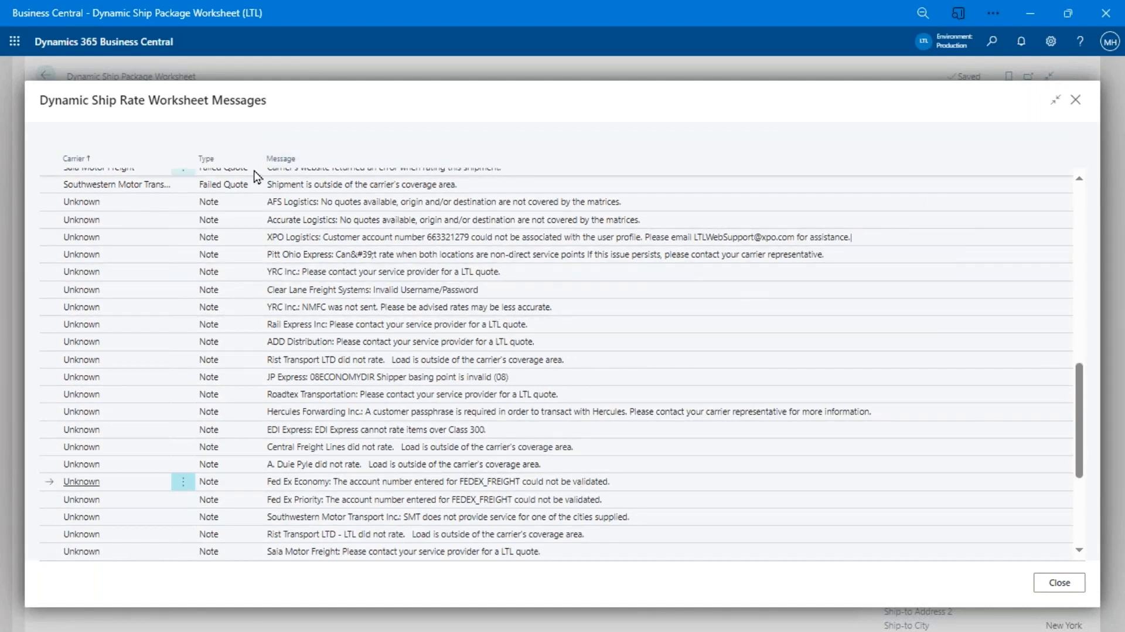
left_click_drag(391, 238, 622, 248)
left_click(621, 243)
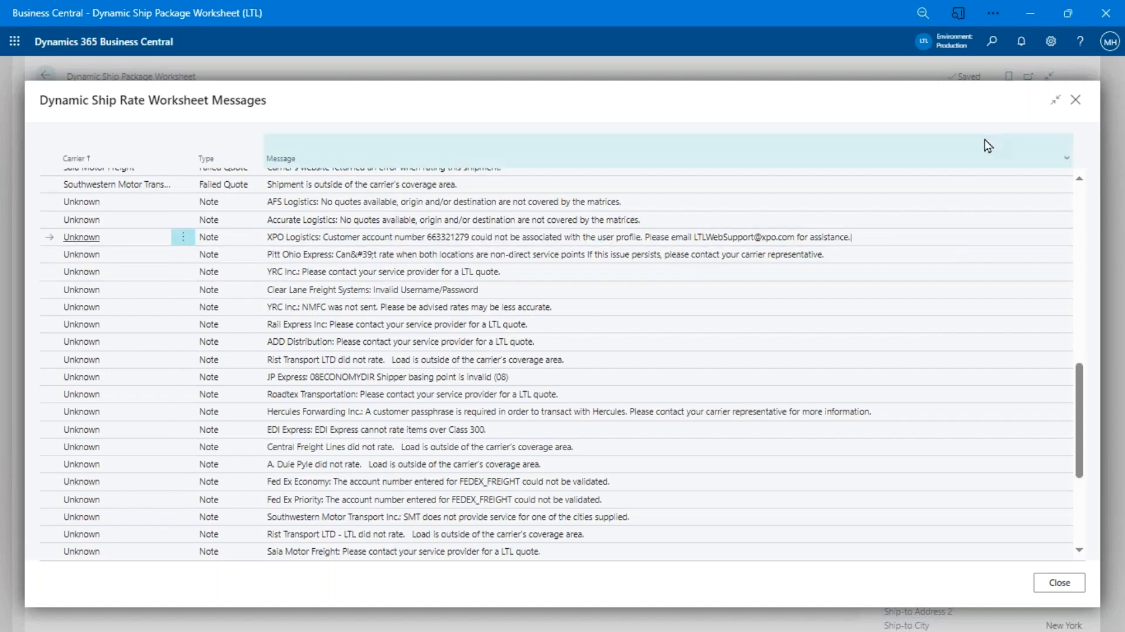
- Sort the rate quotes by Rate Cost in ascending order
left_click(1076, 101)
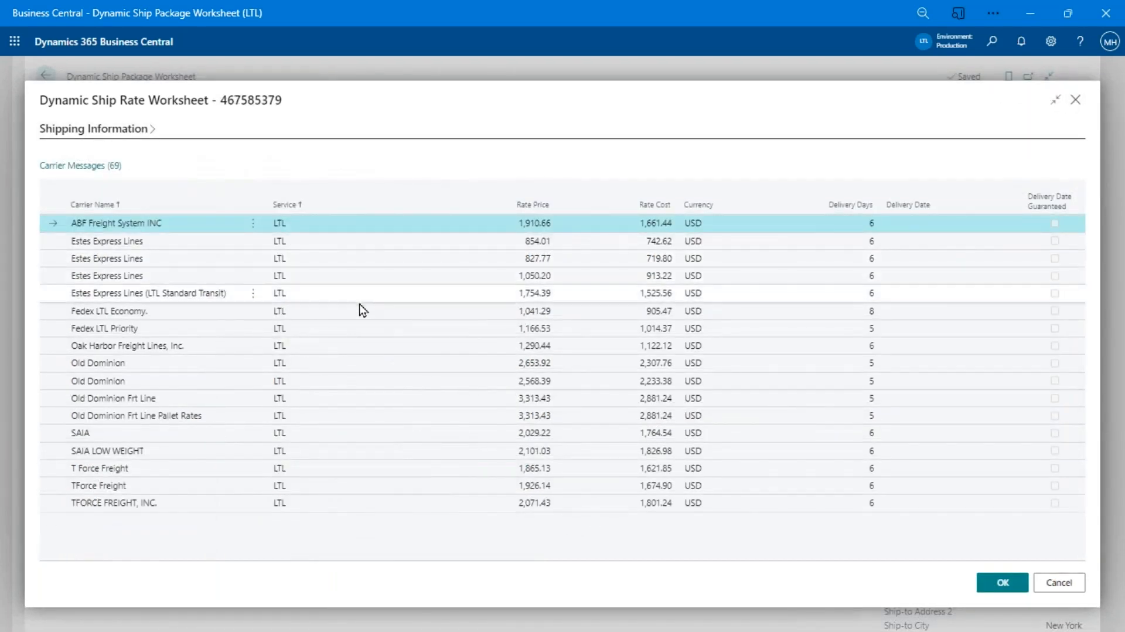
left_click(656, 207)
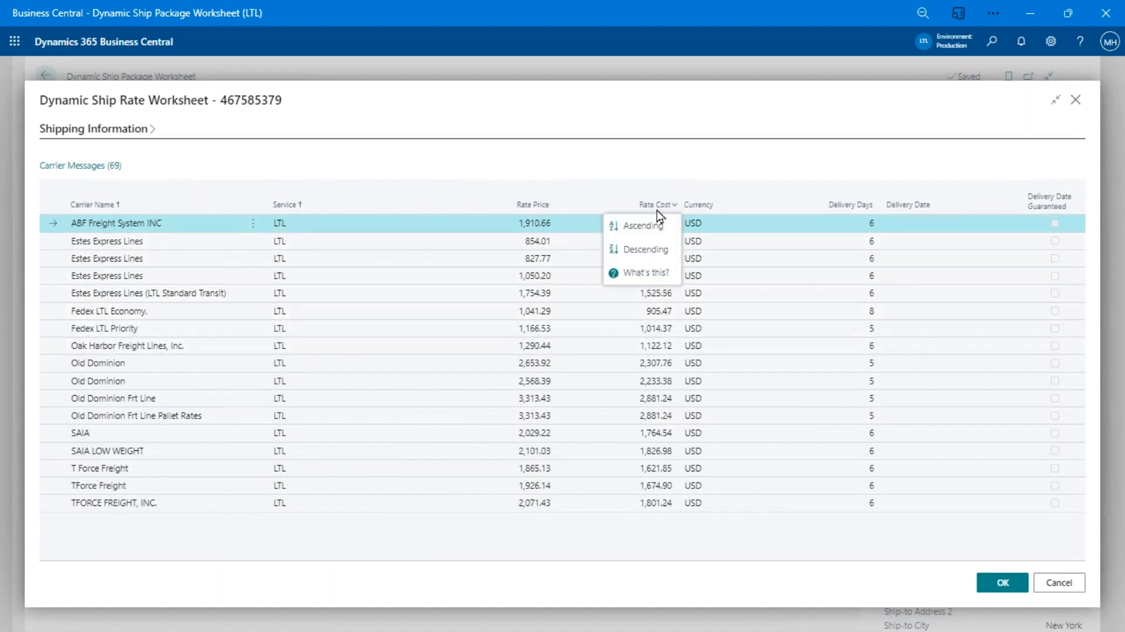
left_click(657, 210)
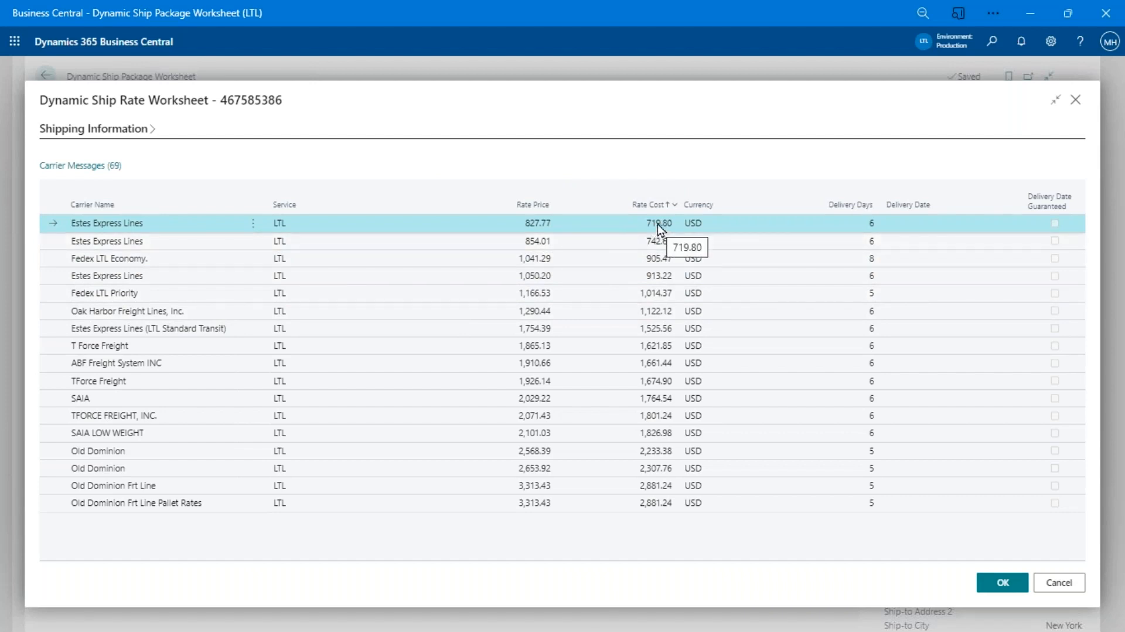
- Apply the Estes Express Lines 827.77 rate, skip the 4x6 carrier label, and view the downloaded BOL
left_click(1004, 589)
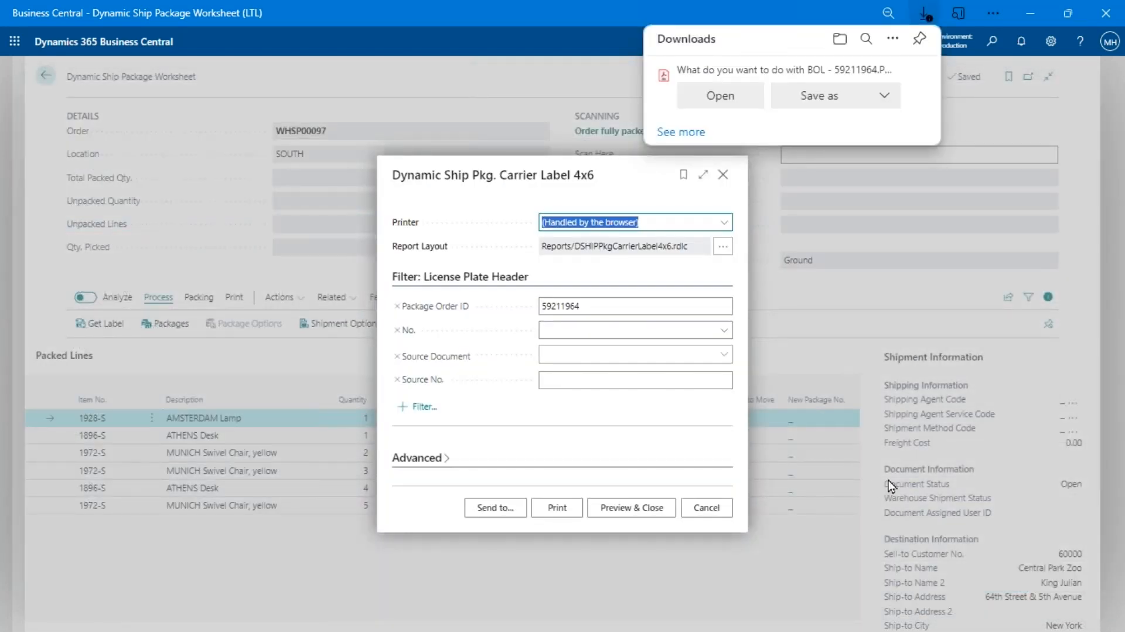
left_click(726, 510)
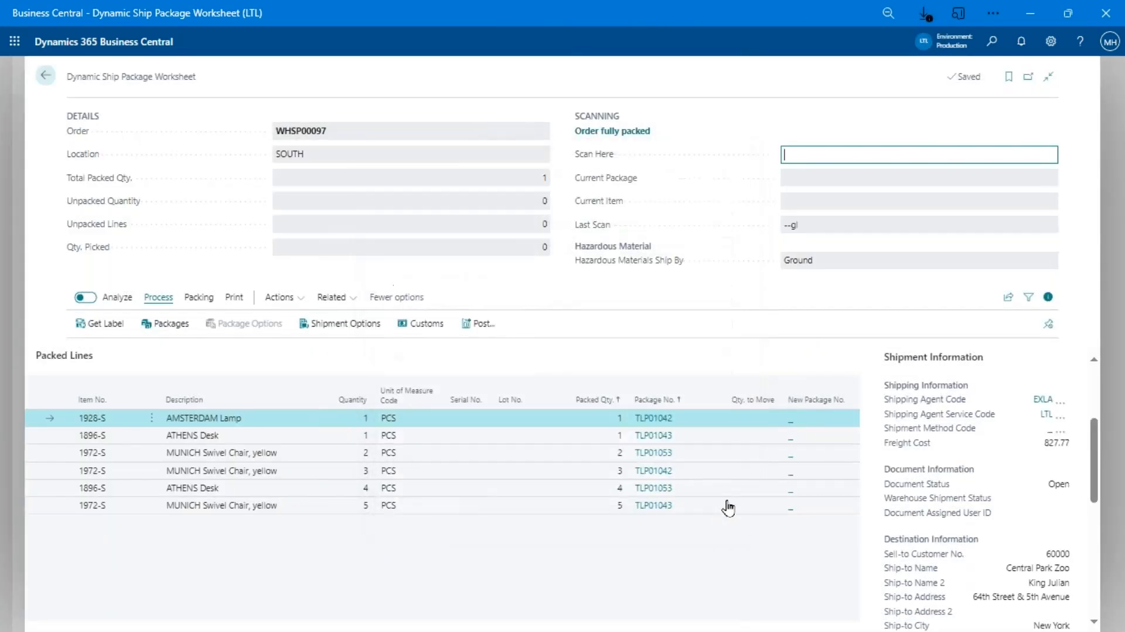
left_click(928, 16)
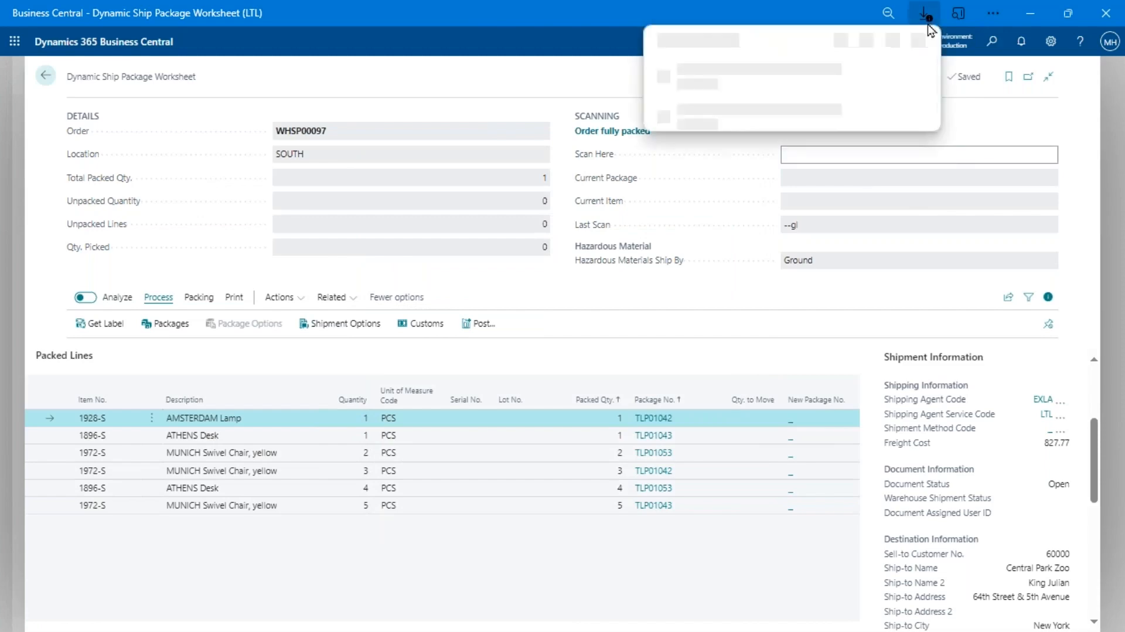
left_click(721, 97)
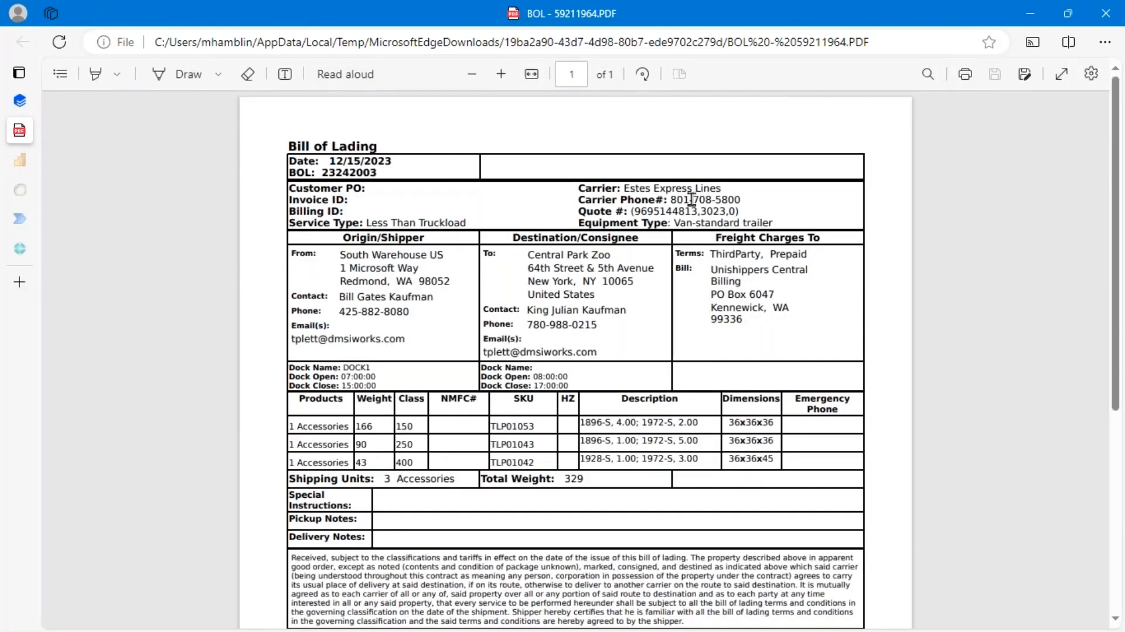
scroll(518, 313, "down", 5)
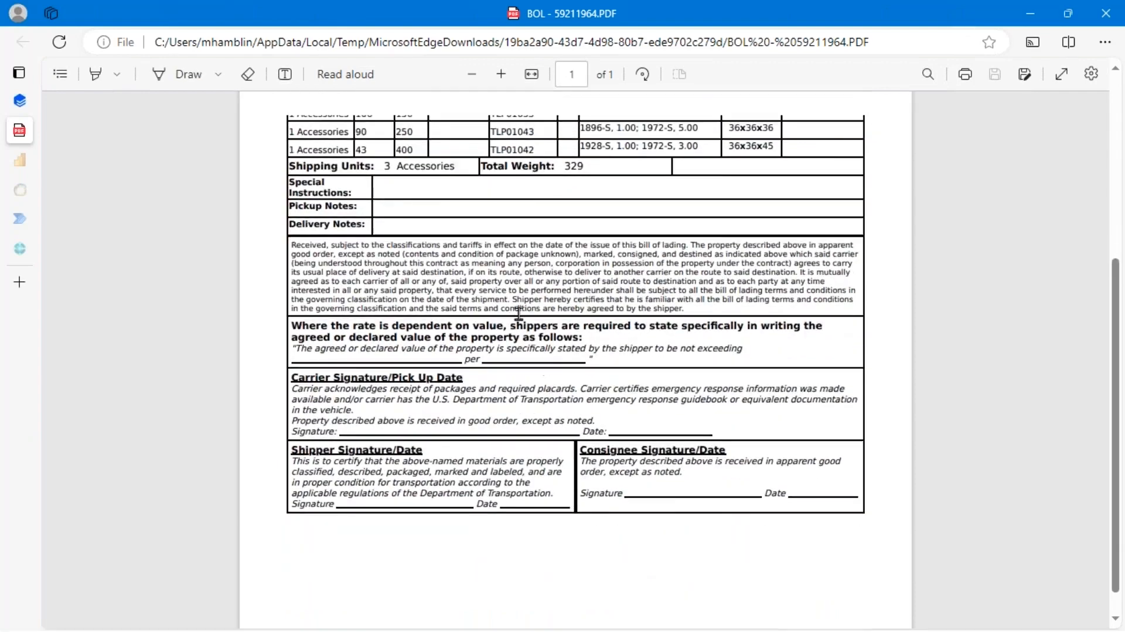
scroll(518, 314, "up", 5)
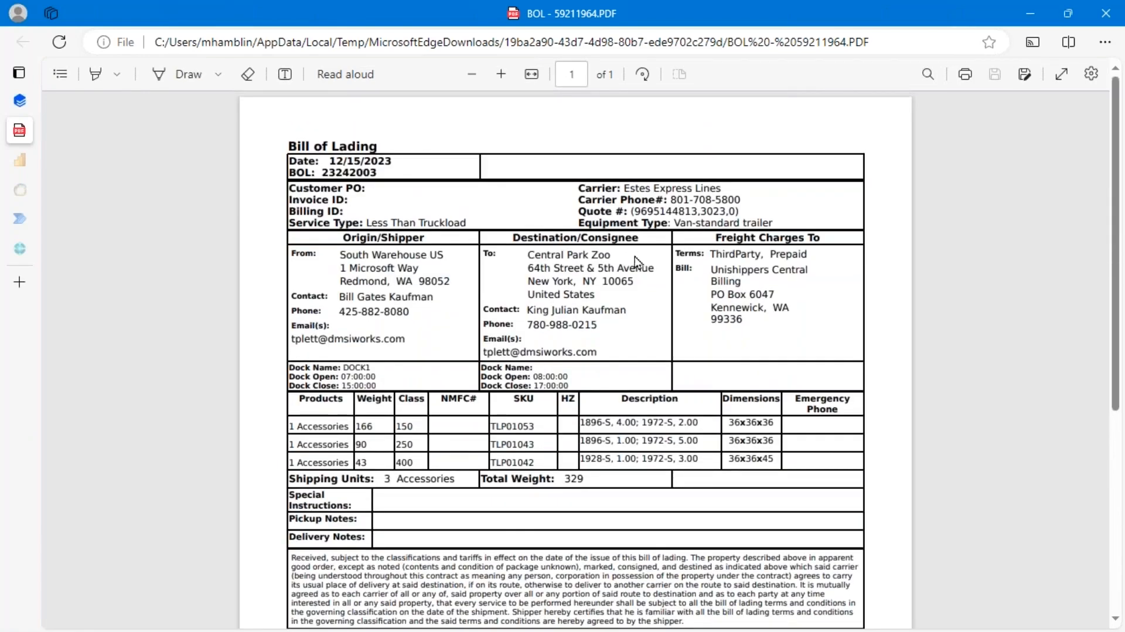
key("alt+Tab")
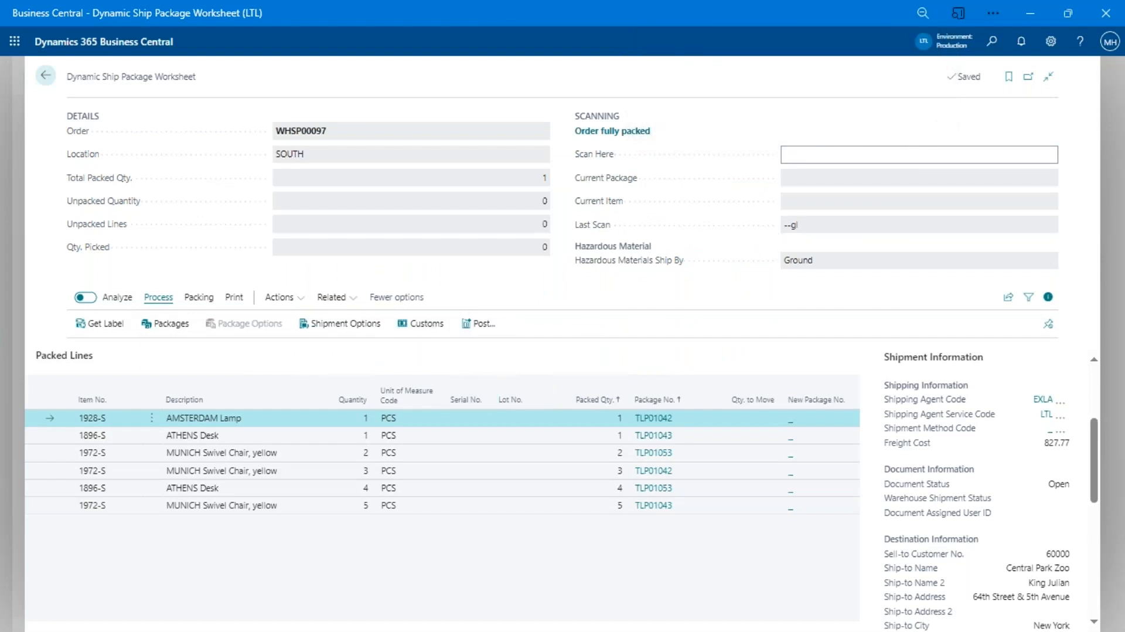
left_click(238, 299)
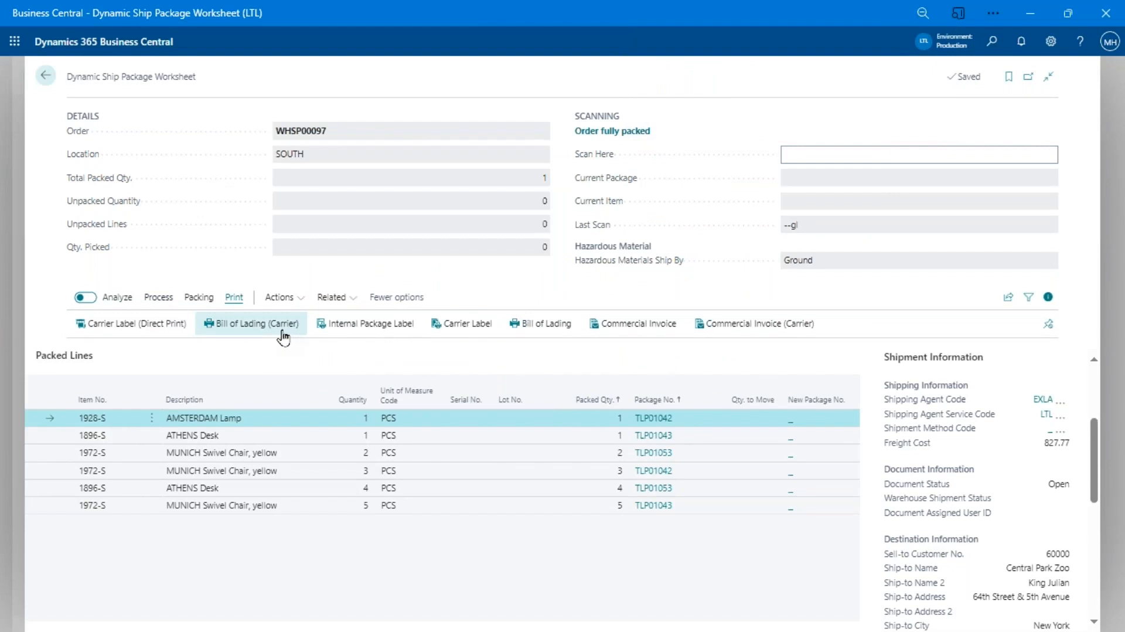
left_click(540, 333)
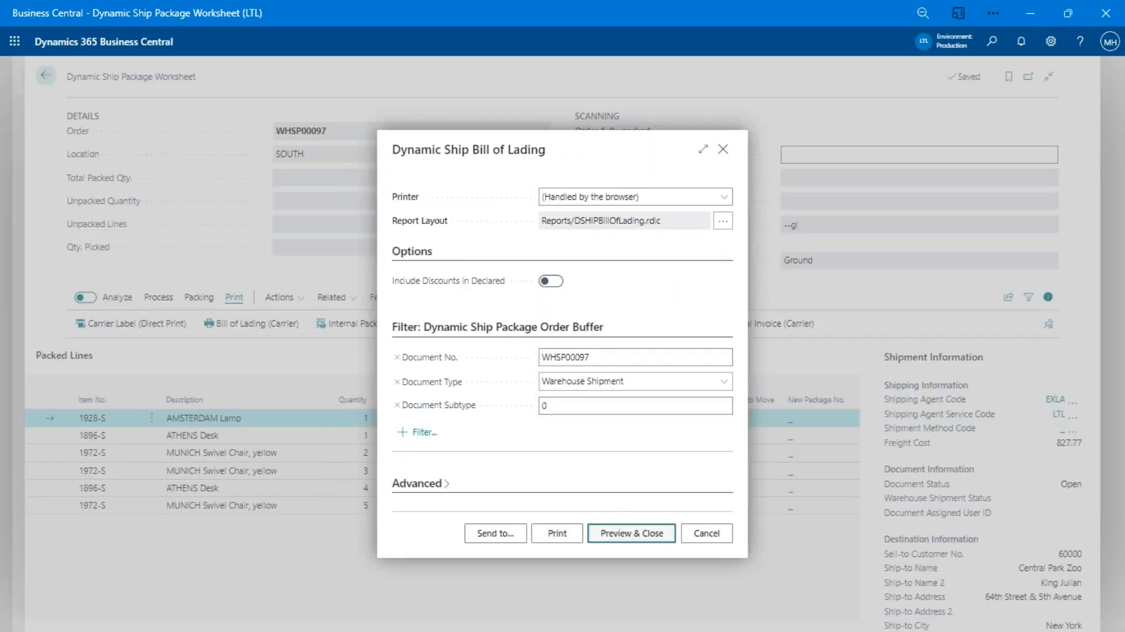
left_click(631, 533)
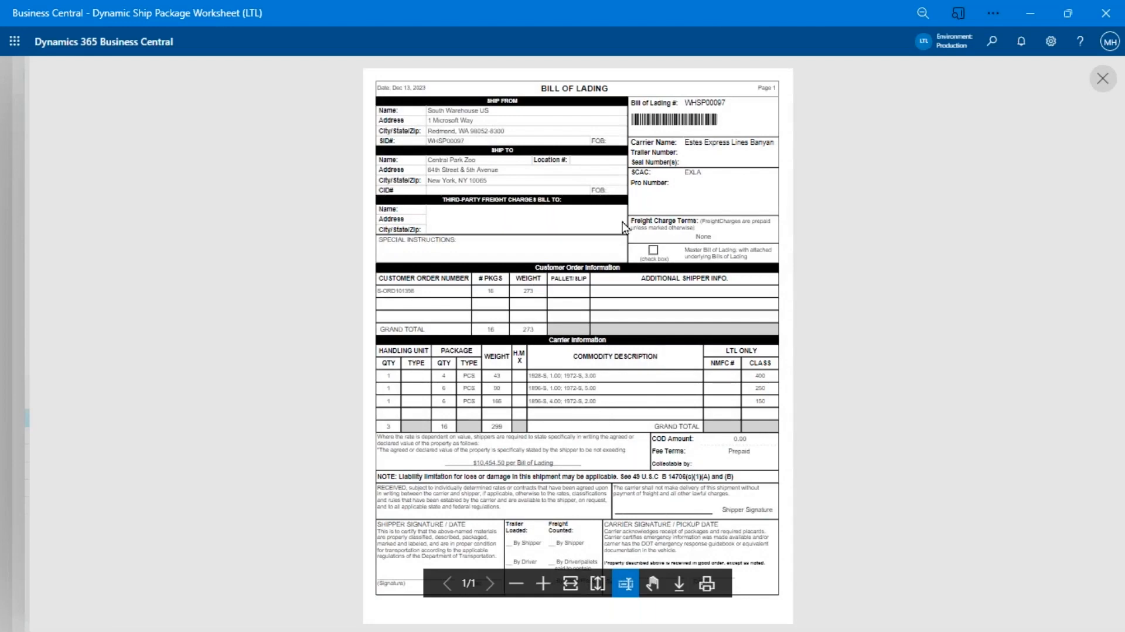
left_click(543, 583)
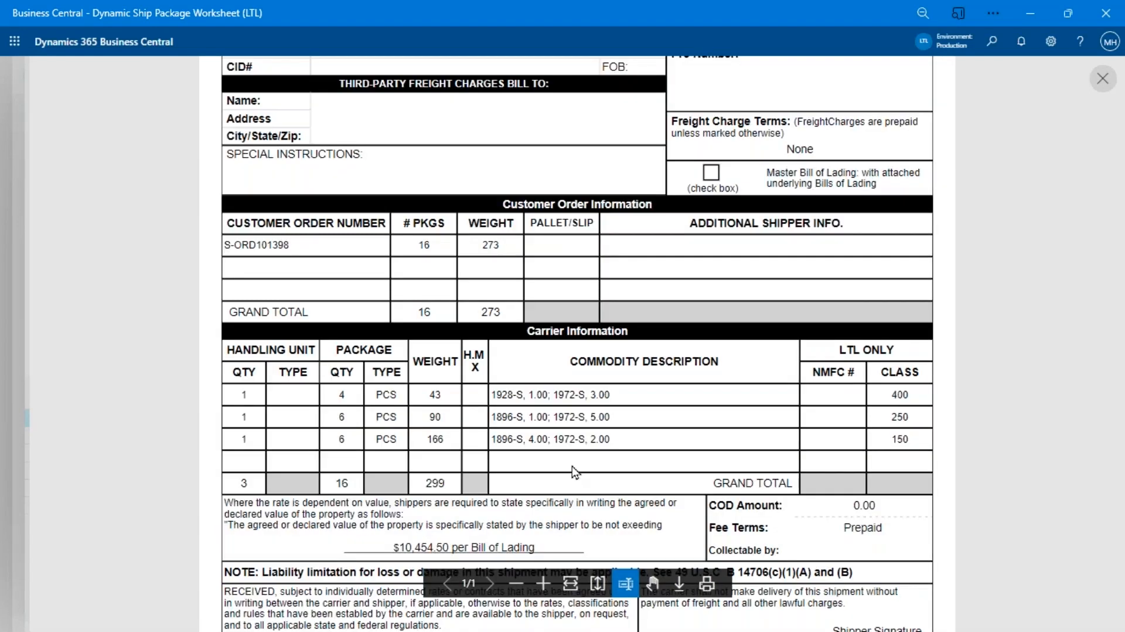
scroll(574, 463, "down", 2)
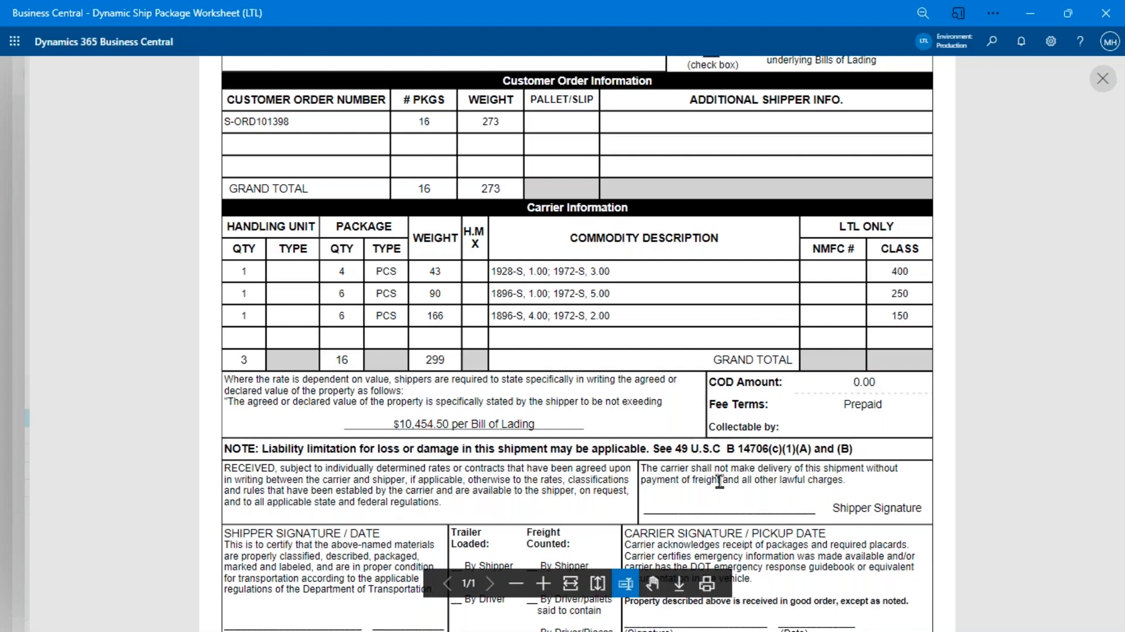
left_click(1103, 82)
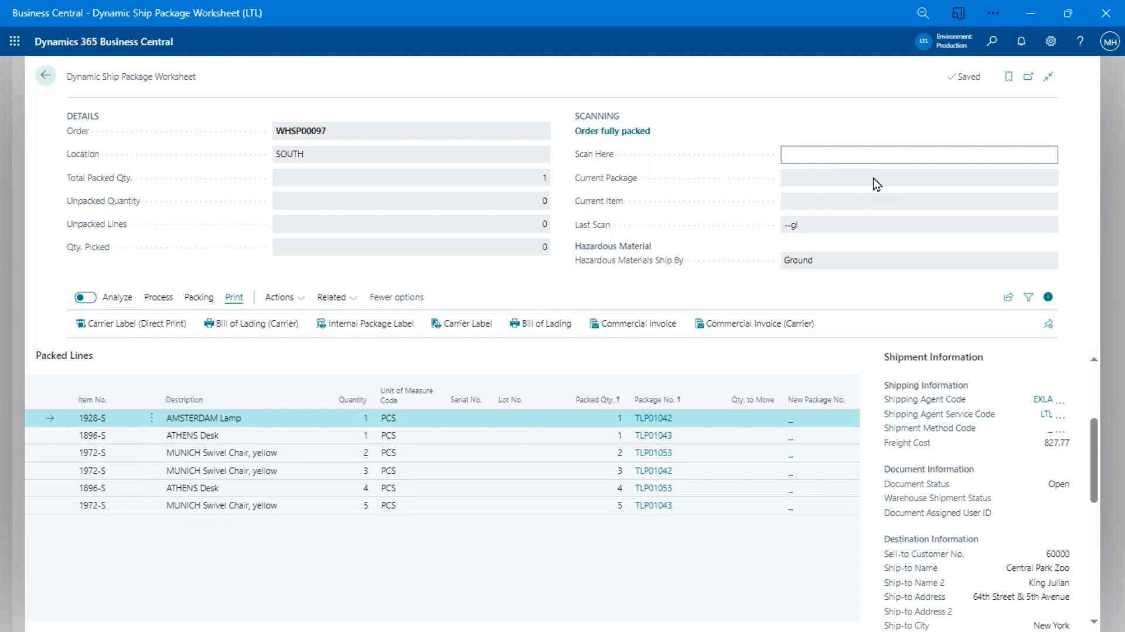
- Open the Shipment Options card for WHSP00097 and check the 12/15/2023 scheduled pickup date
left_click(201, 300)
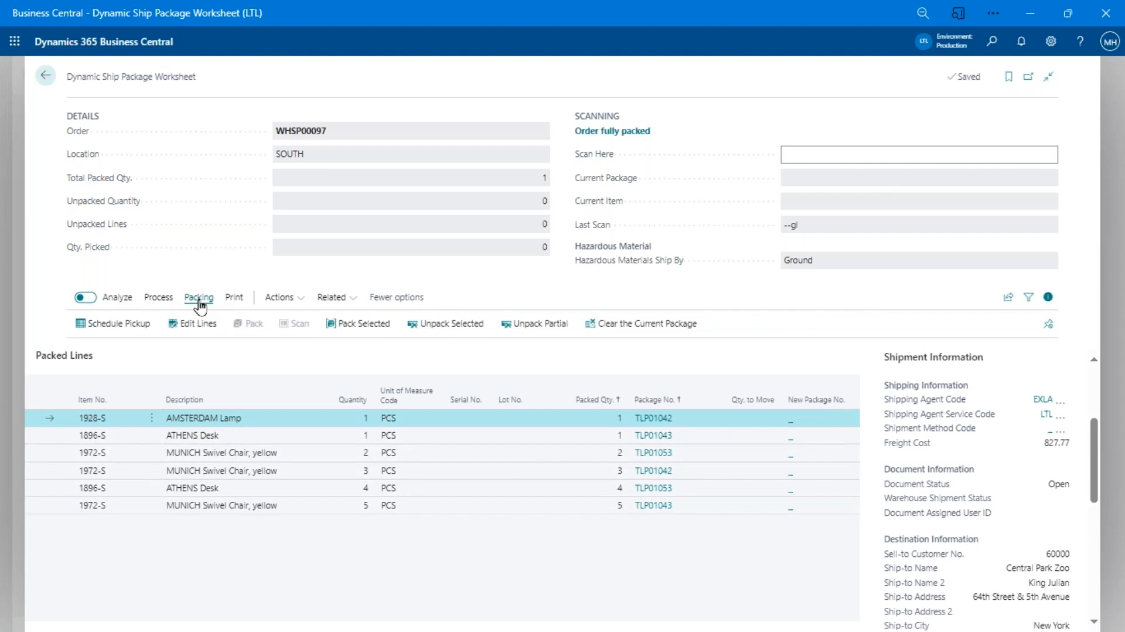
left_click(157, 300)
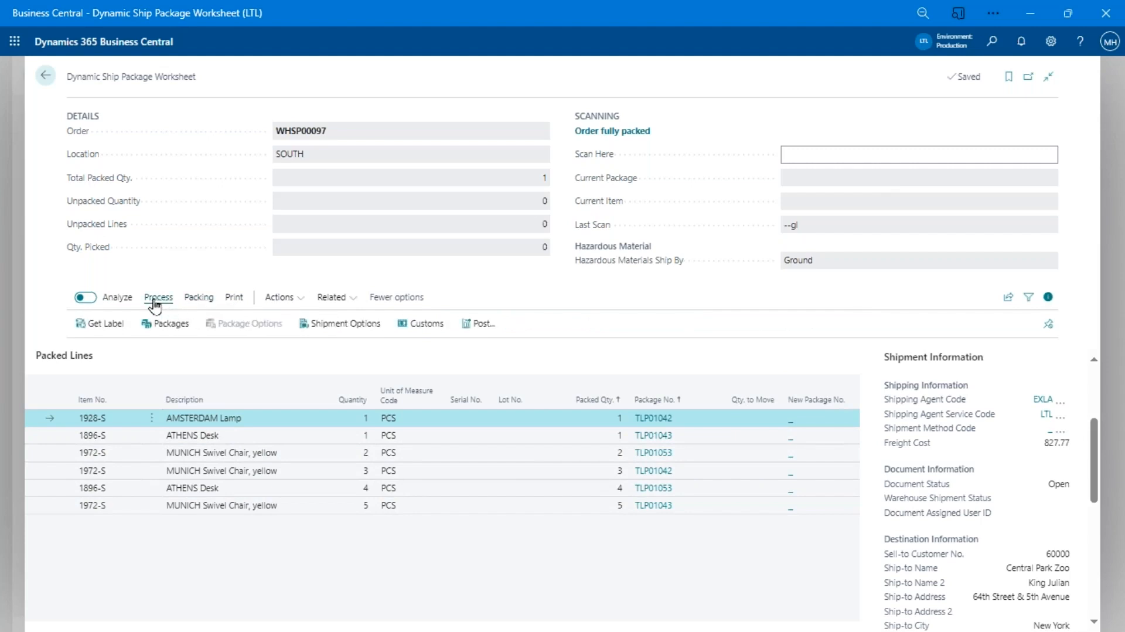
left_click(346, 325)
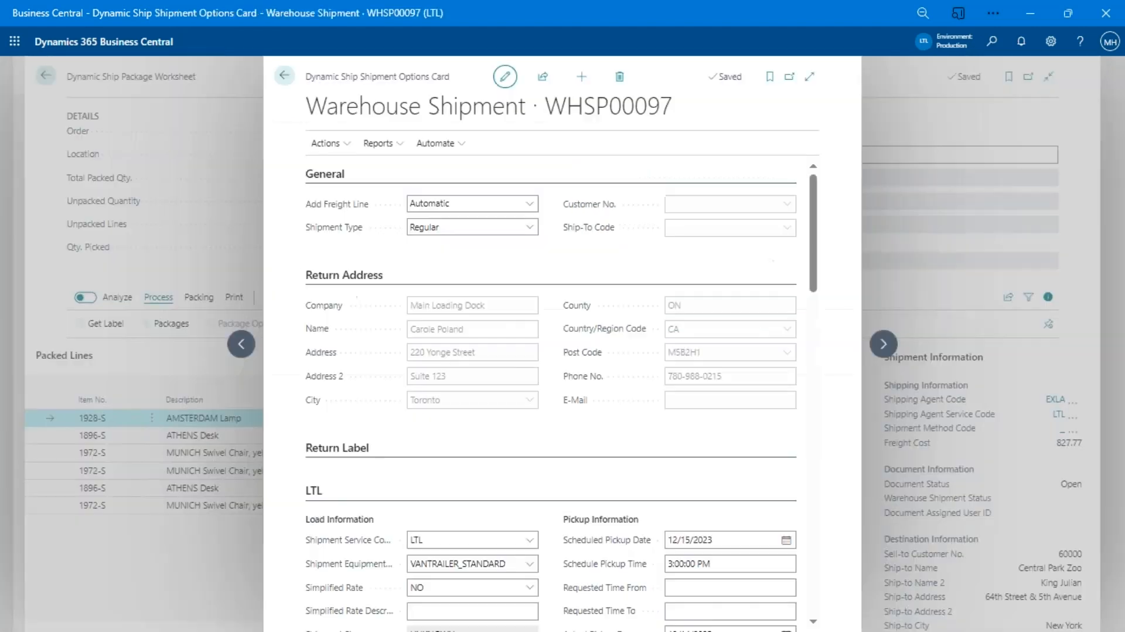
scroll(737, 349, "down", 5)
scroll(734, 355, "down", 2)
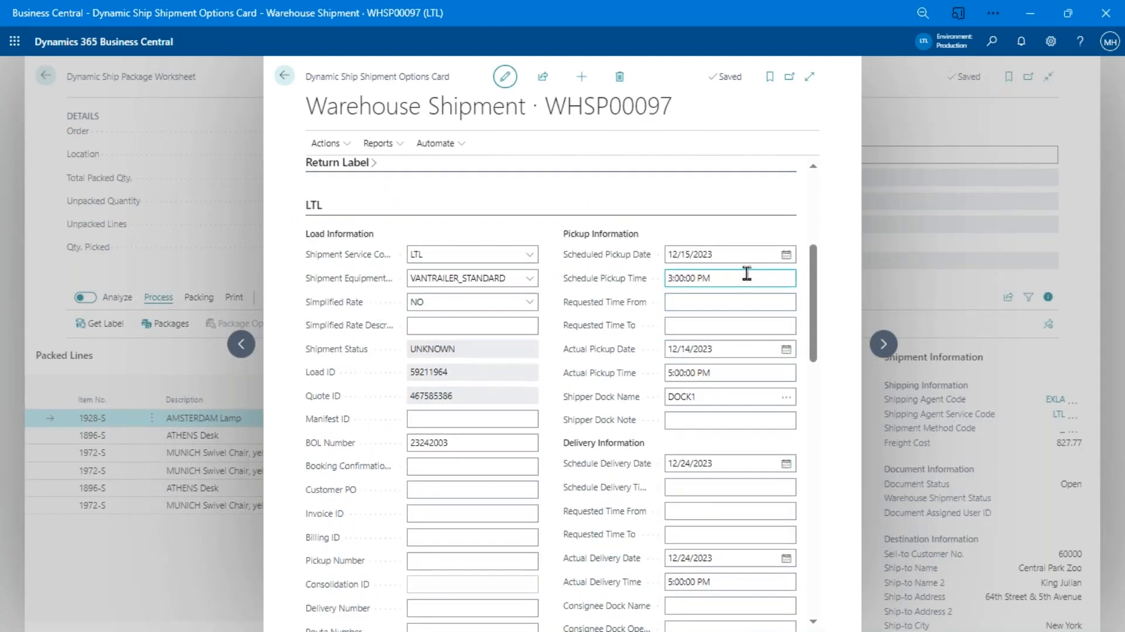
left_click(733, 256)
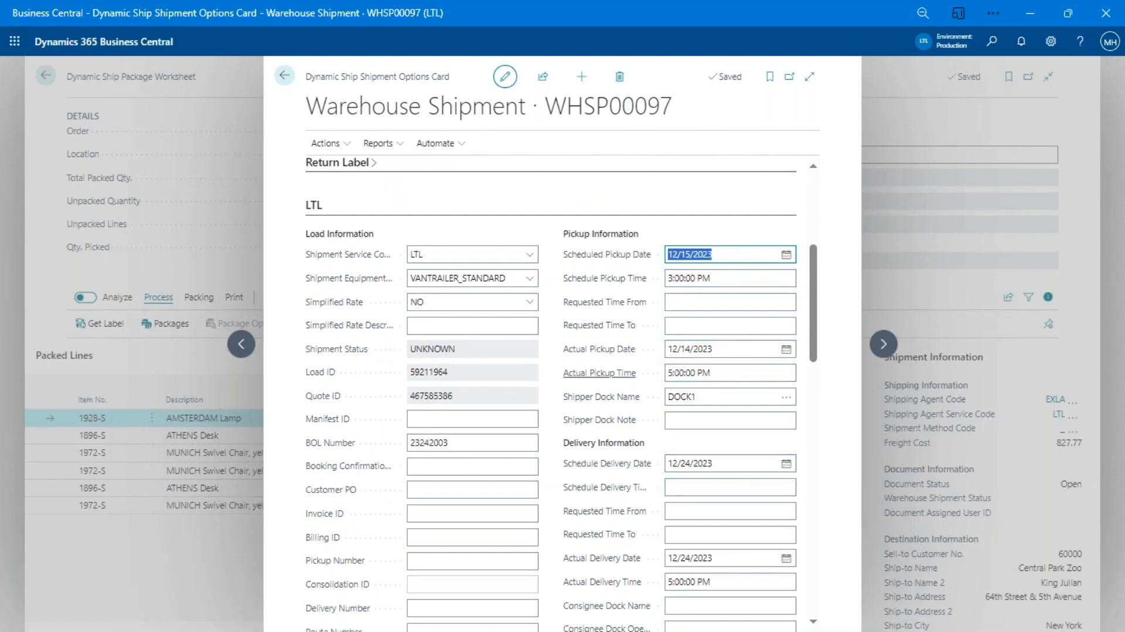
- Review the Pallet Jack Pickup and Liftgate Delivery choices, then close the card and go back
scroll(719, 404, "down", 10)
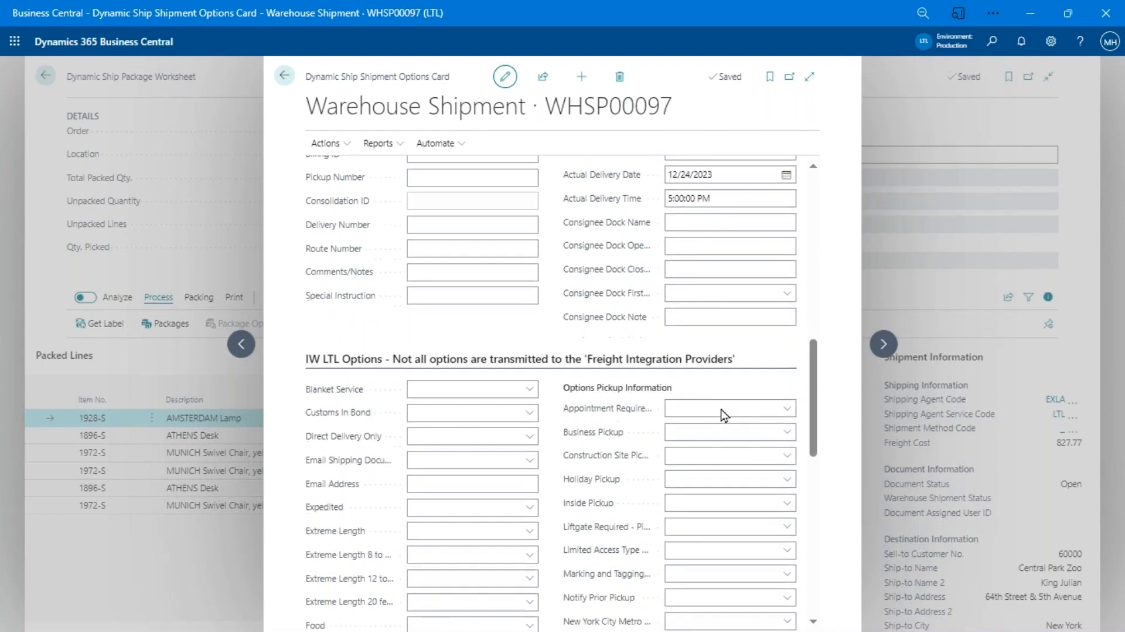
scroll(652, 432, "down", 5)
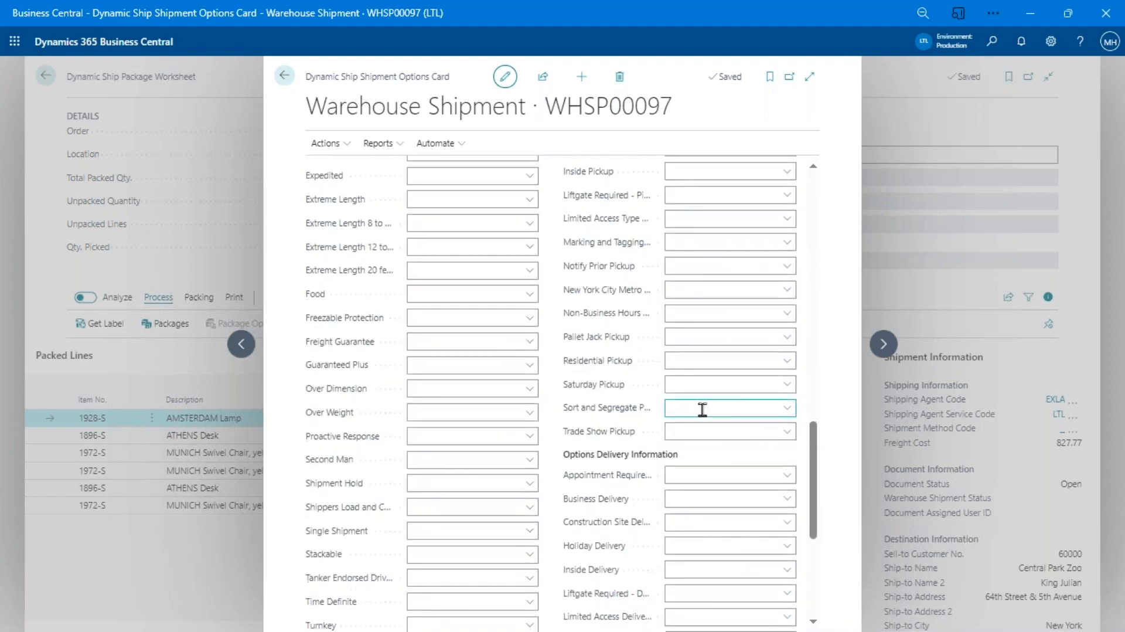
left_click(718, 338)
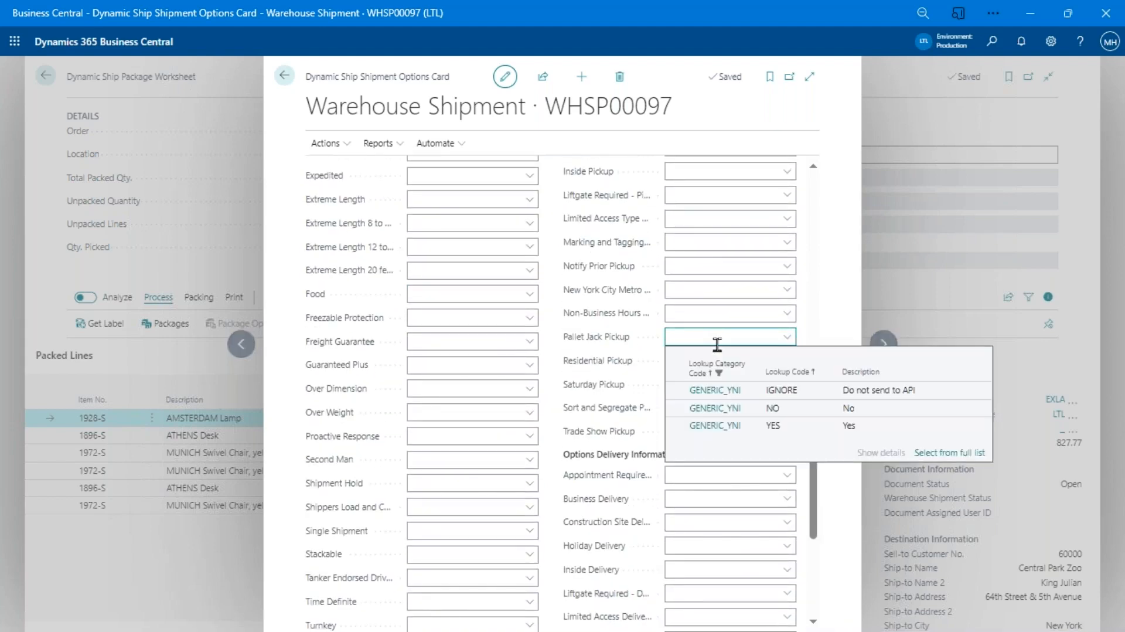
left_click(718, 592)
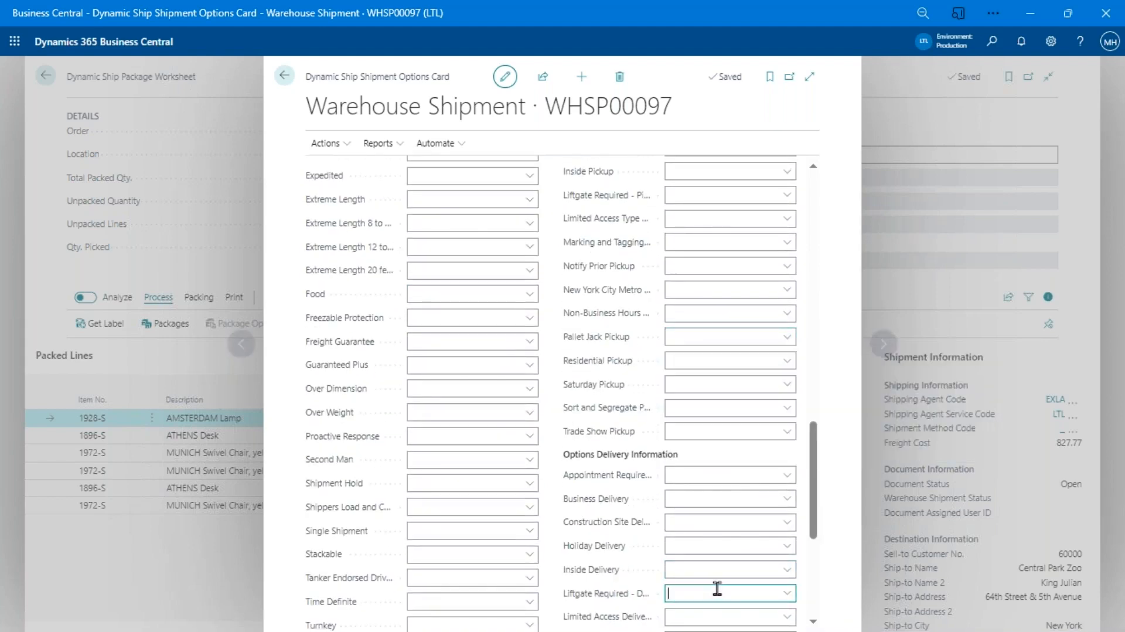
scroll(717, 589, "down", 9)
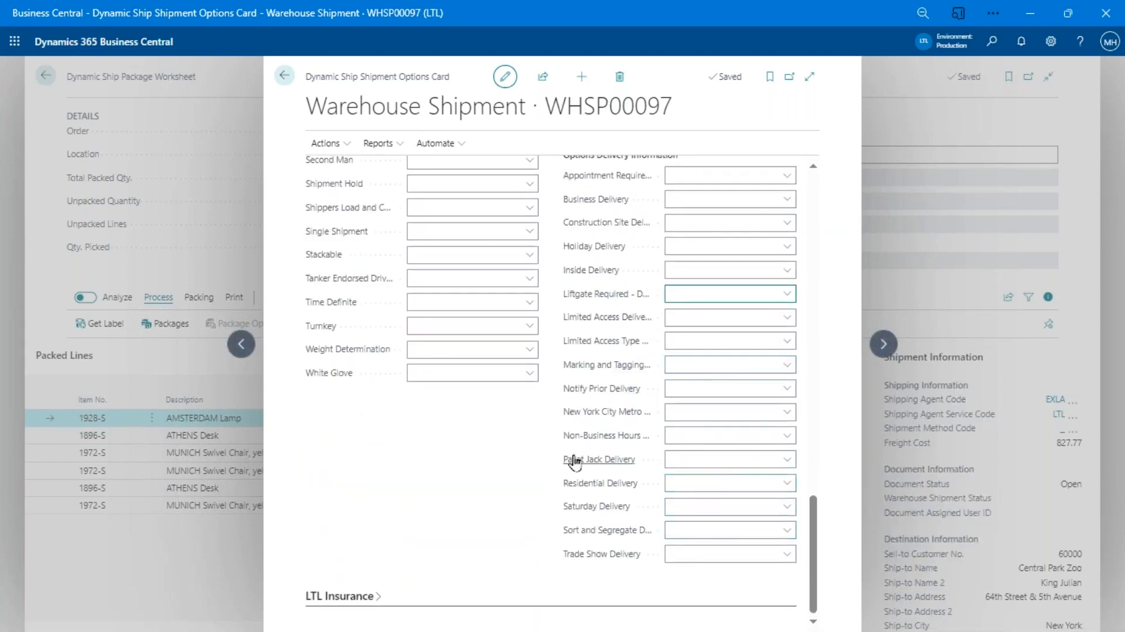
scroll(555, 477, "up", 6)
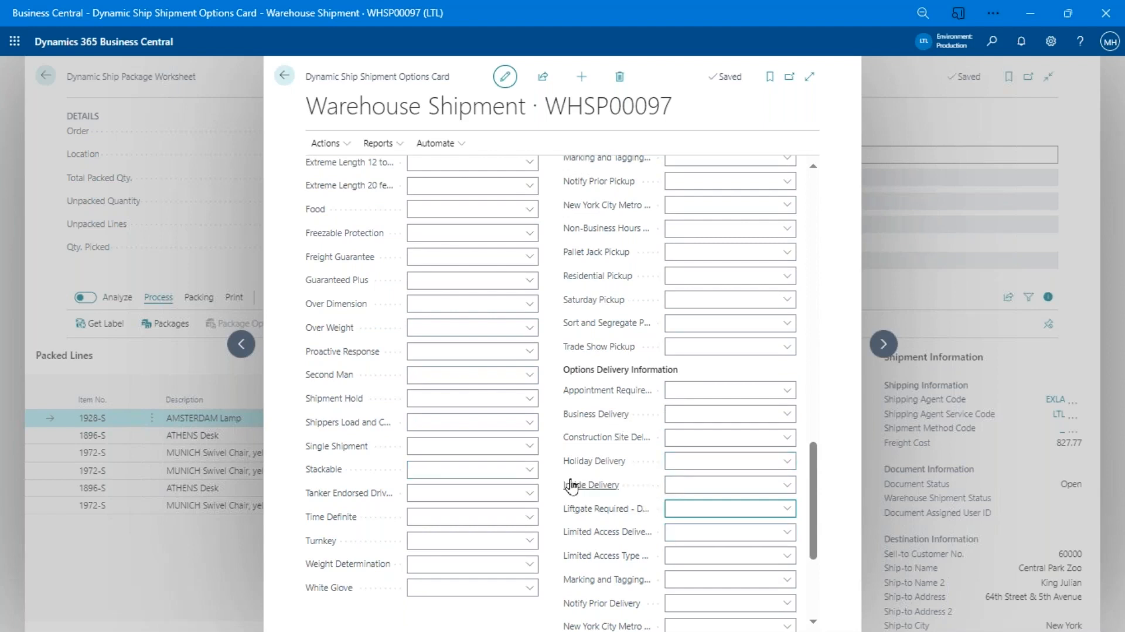
scroll(571, 484, "up", 3)
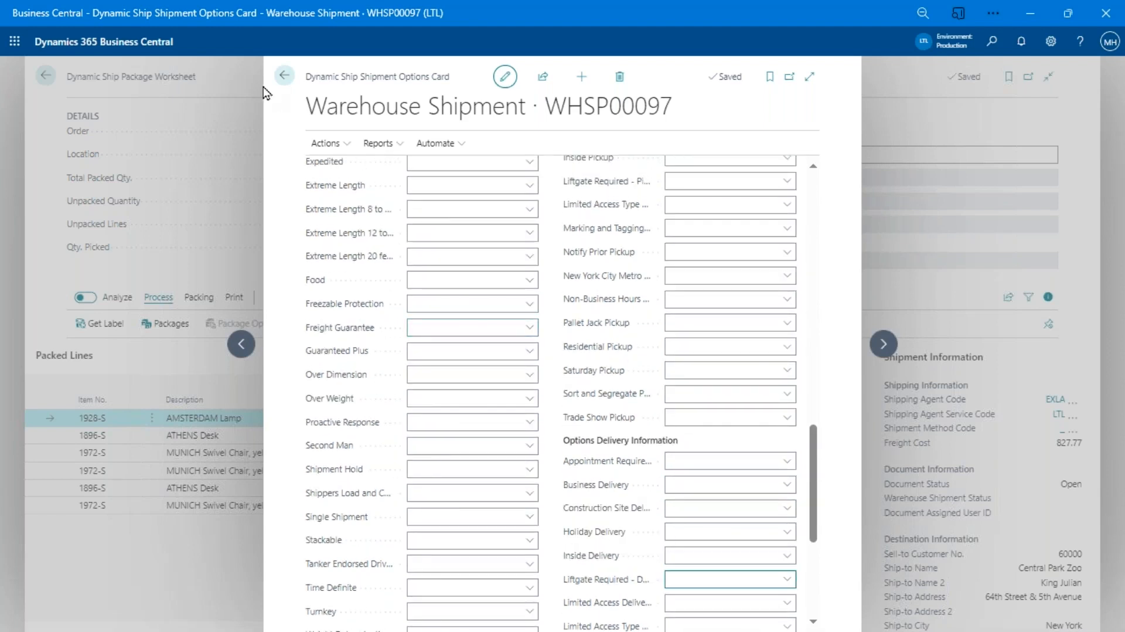
left_click(284, 75)
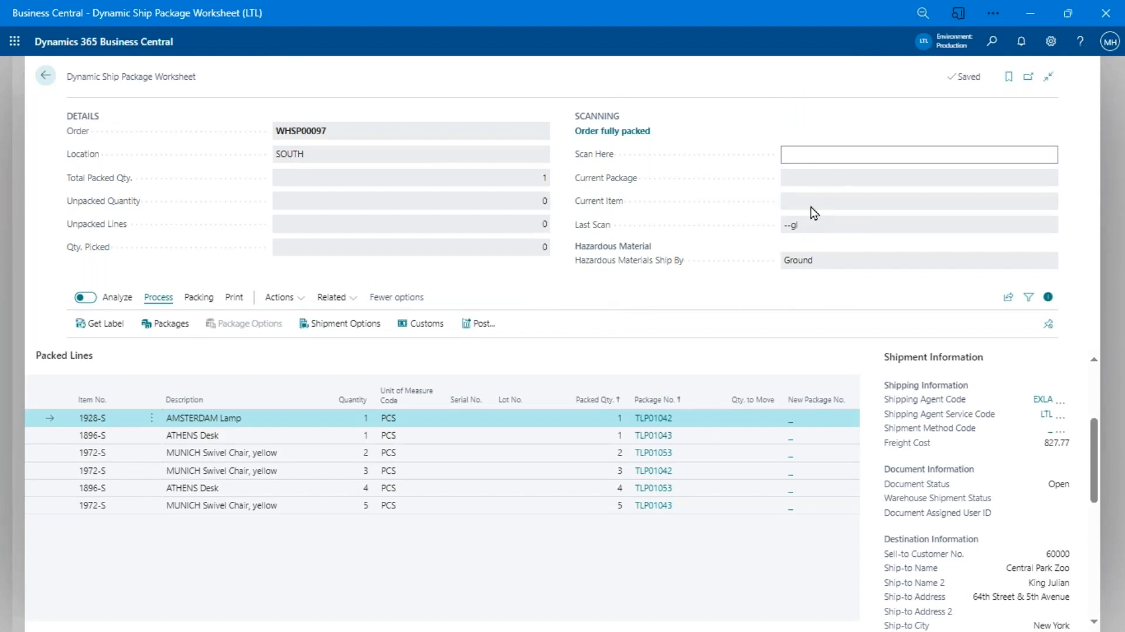
left_click(46, 75)
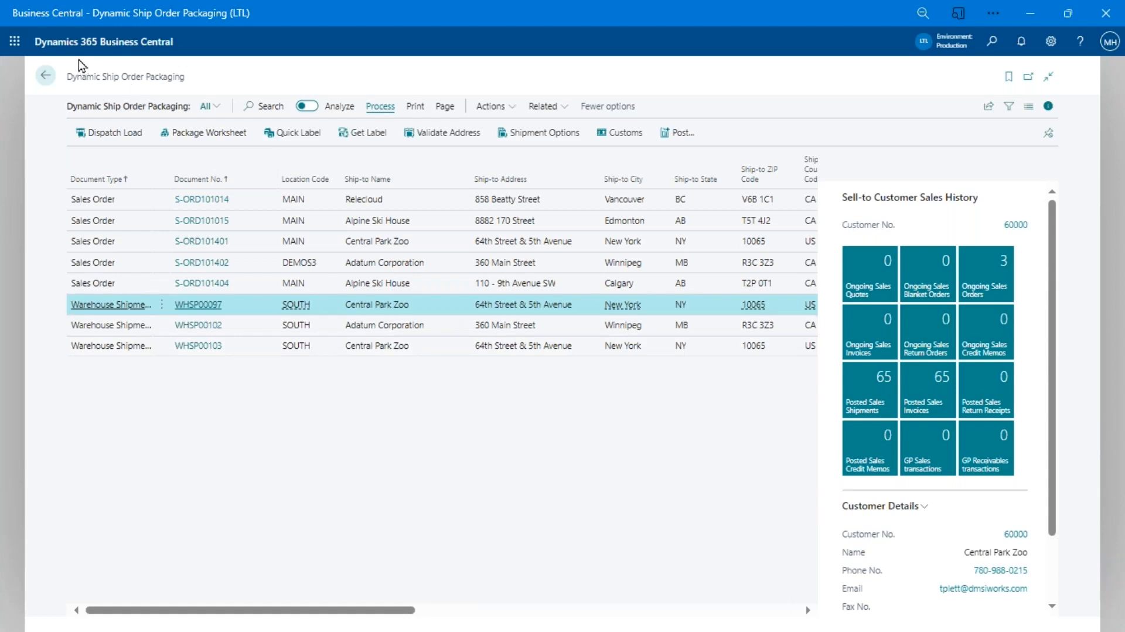
- Go back to the LTL Demo home page and open Shipment Manifests from Dynamic Ship Lists
left_click(45, 76)
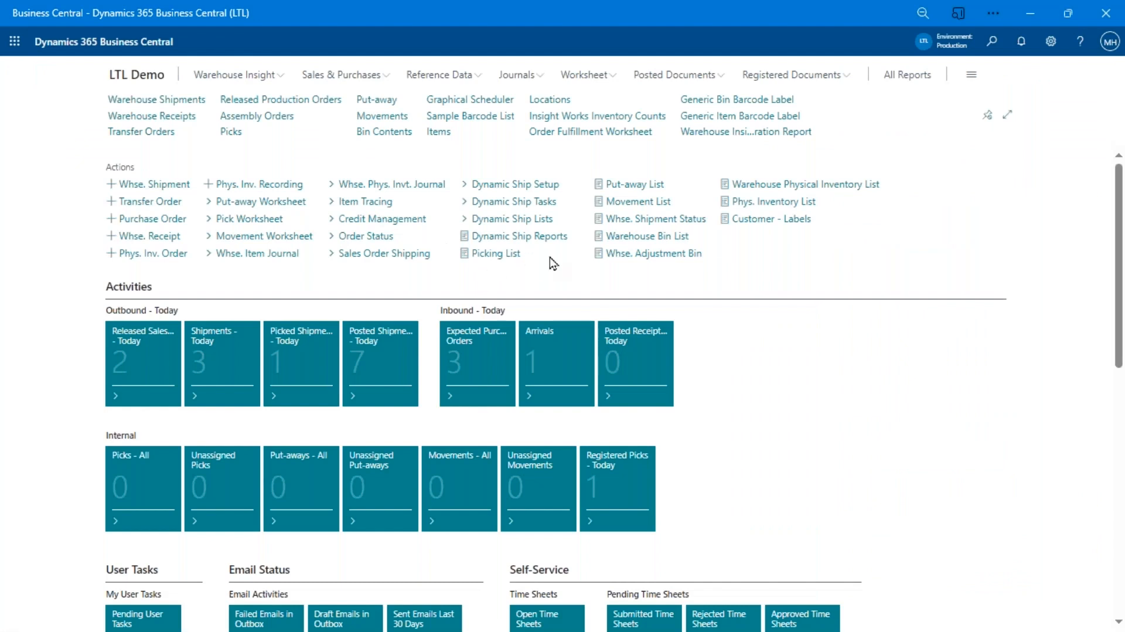
left_click(562, 223)
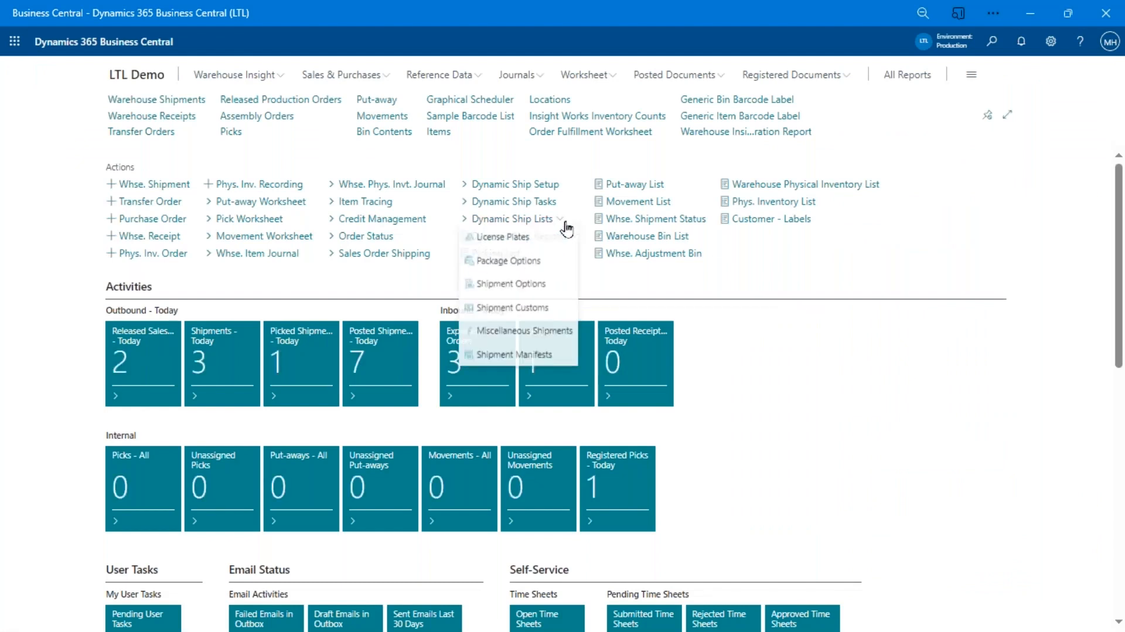
left_click(510, 355)
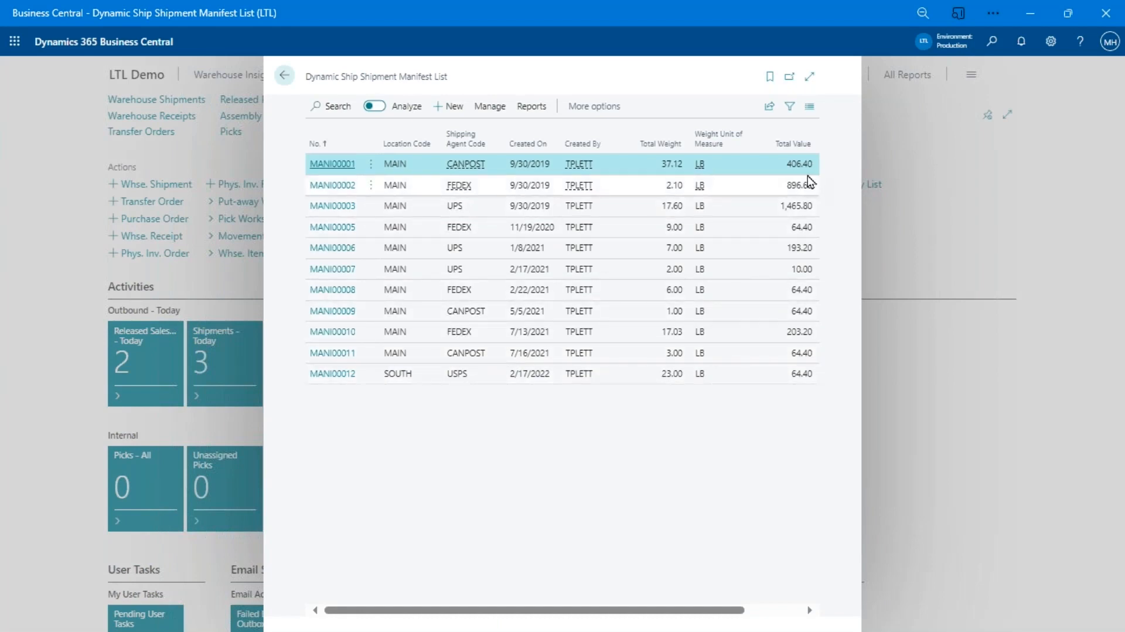
- Open manifest MANI00003 full-page, expand its license plate lines, collapse LTL, then close it
left_click(785, 216)
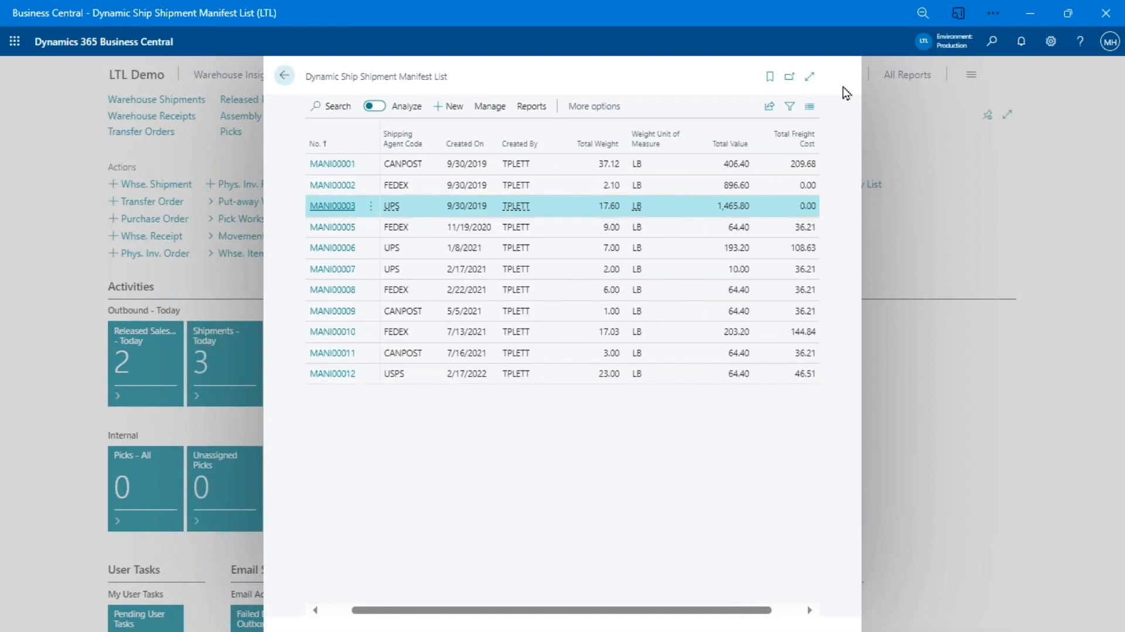
left_click(812, 80)
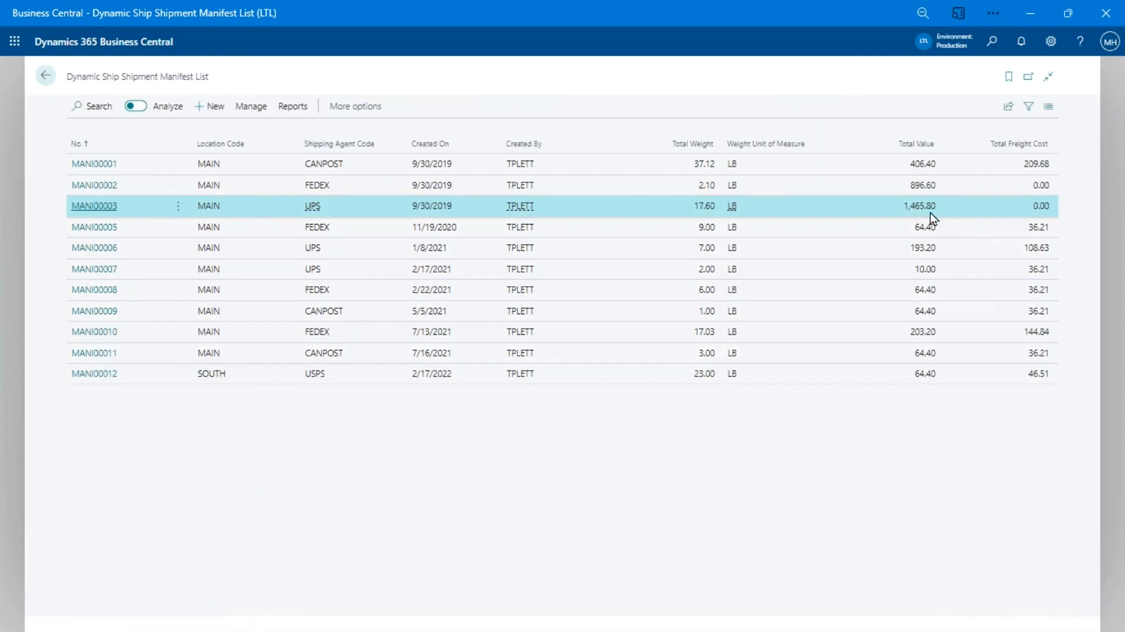
left_click(87, 206)
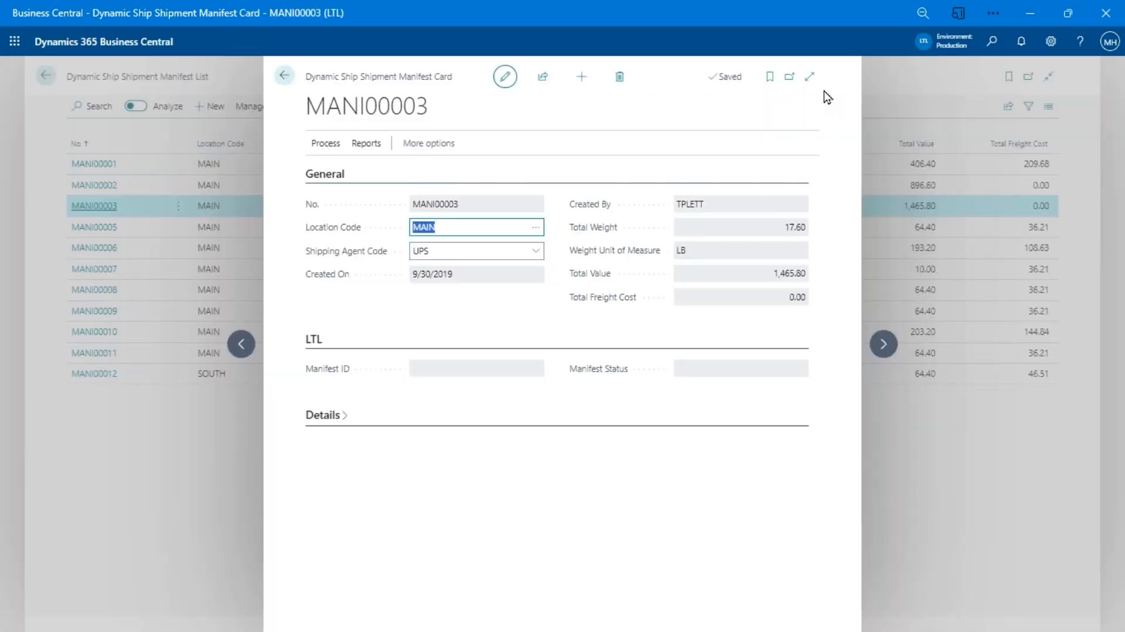
left_click(809, 78)
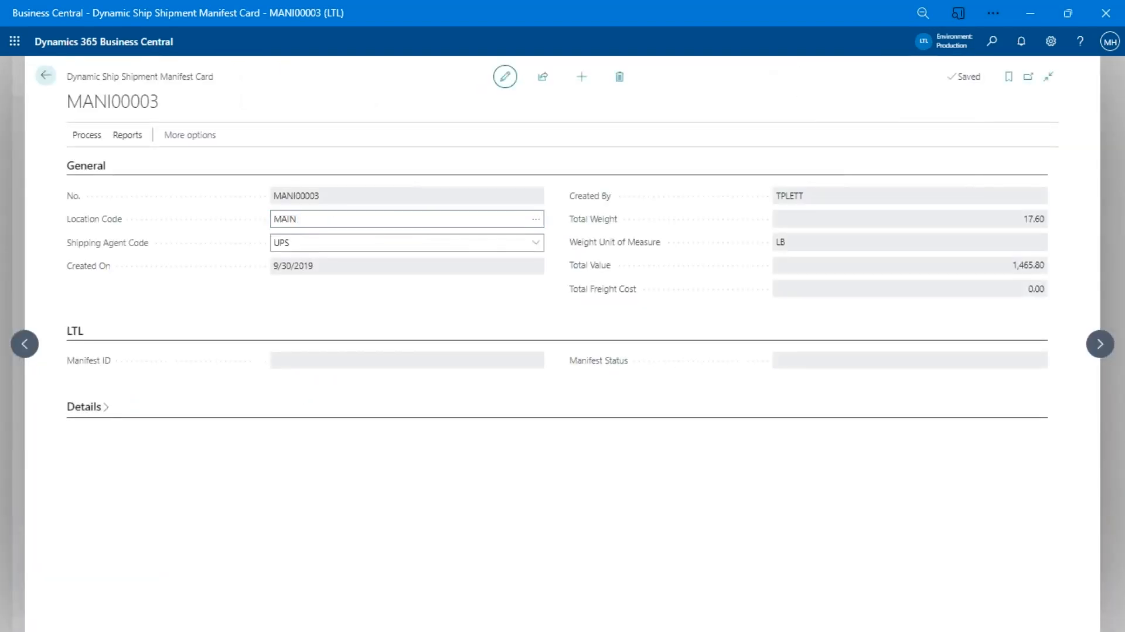
left_click(83, 410)
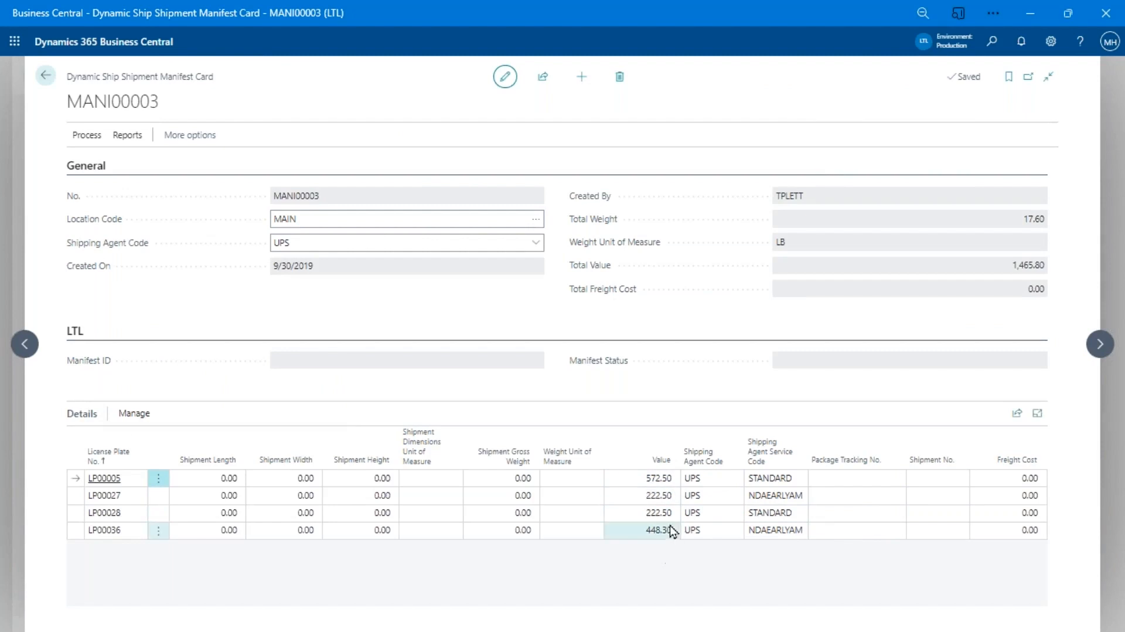
left_click(78, 329)
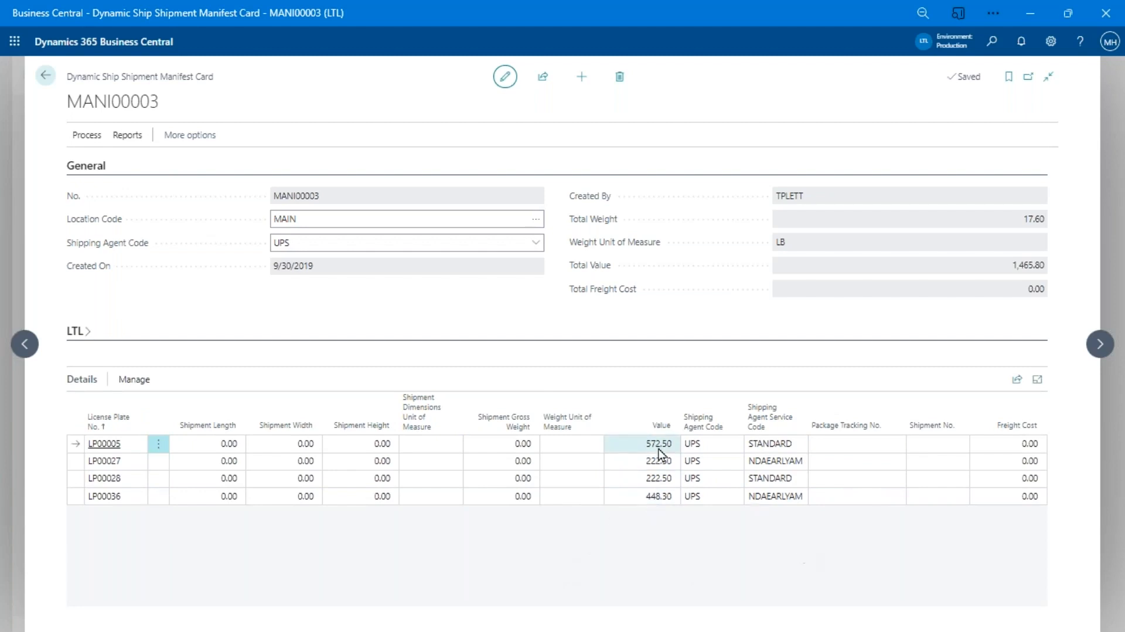
left_click(47, 77)
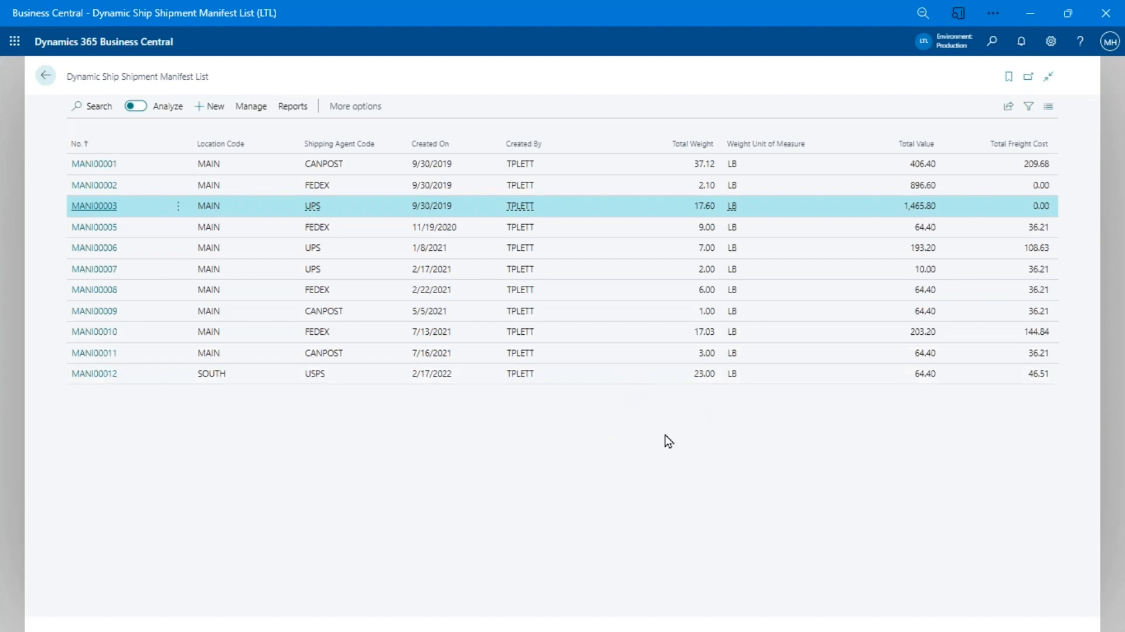
key("Escape")
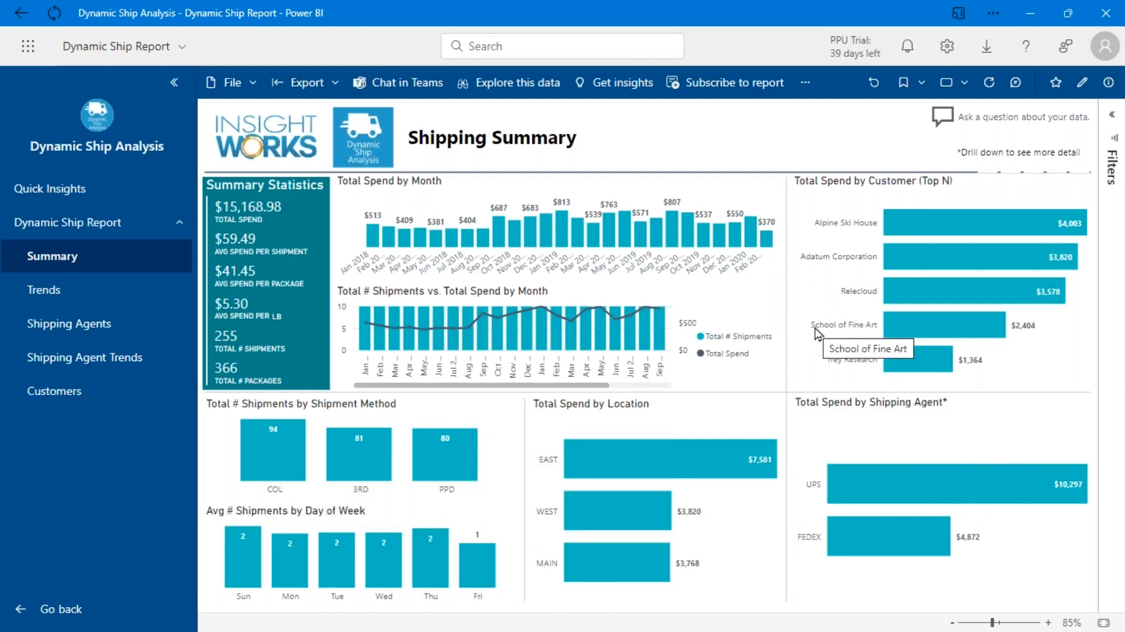
- Cross-filter the Shipping Summary to UPS, glance at the Filters pane, then clear the filter
mouse_move(894, 478)
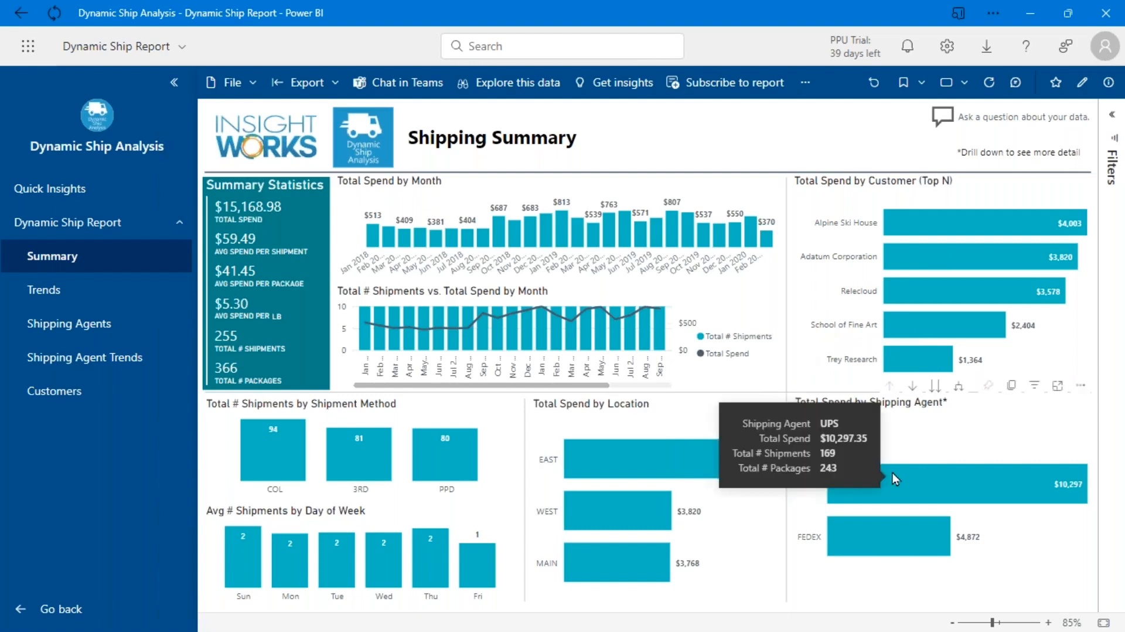
left_click(938, 477)
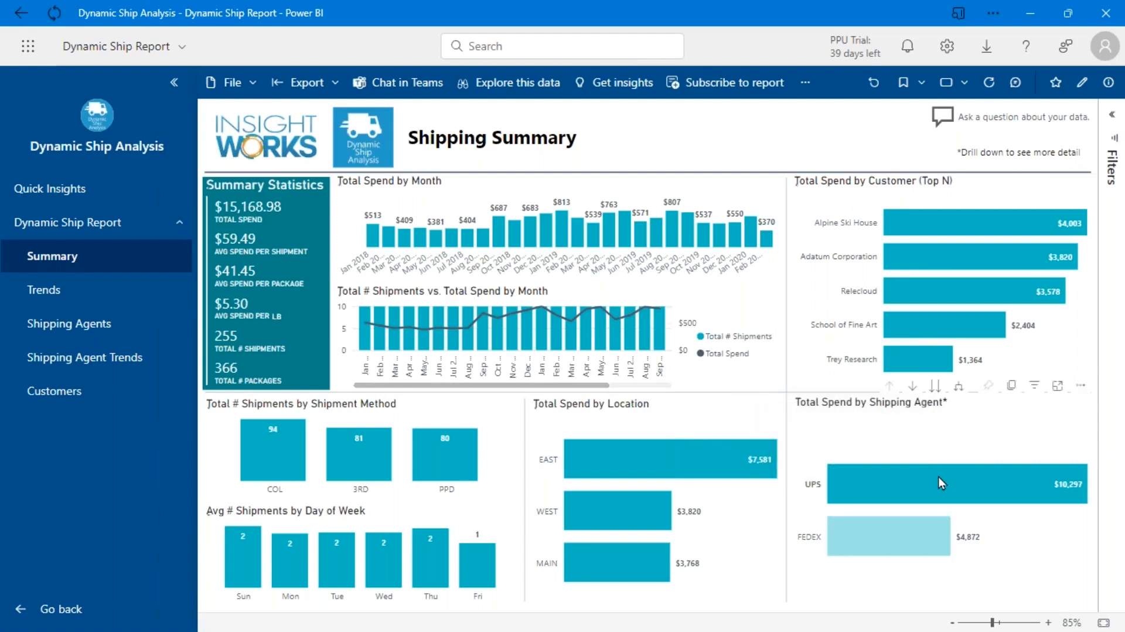
left_click(1113, 167)
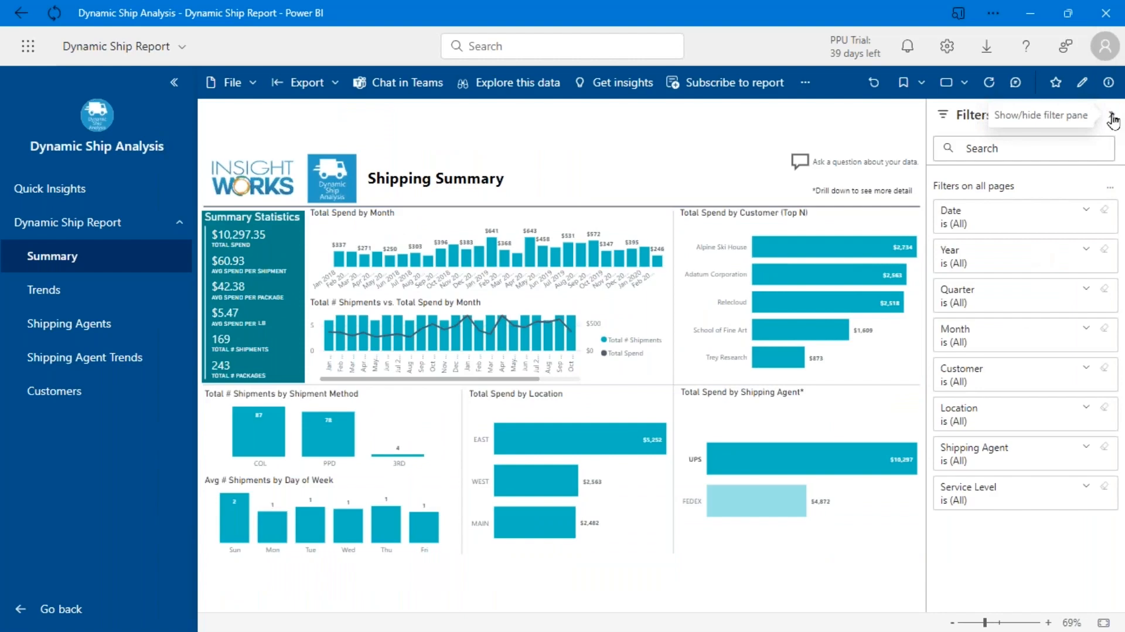
left_click(1112, 115)
left_click(956, 486)
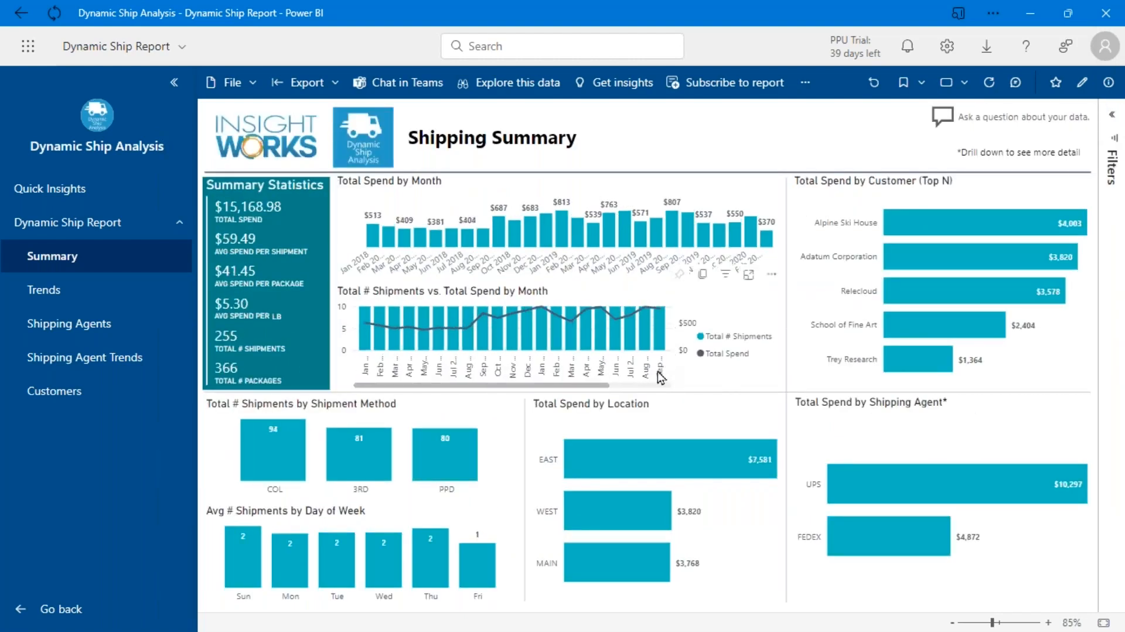
- Scroll the shipments combo chart to later months and go to the Customers page
left_click(646, 385)
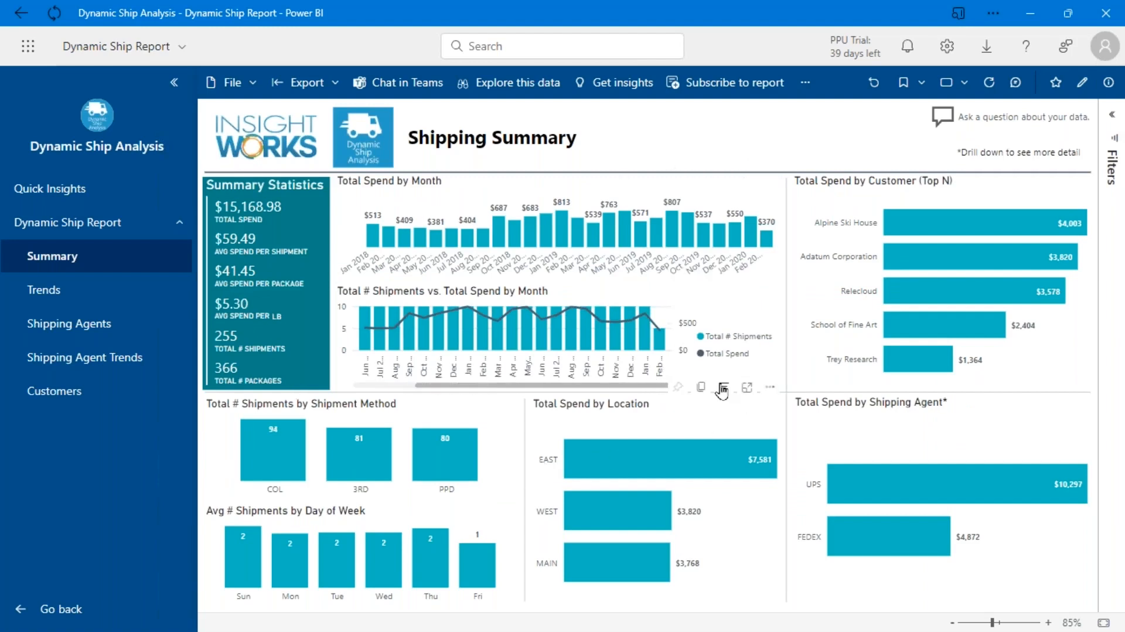
mouse_move(723, 391)
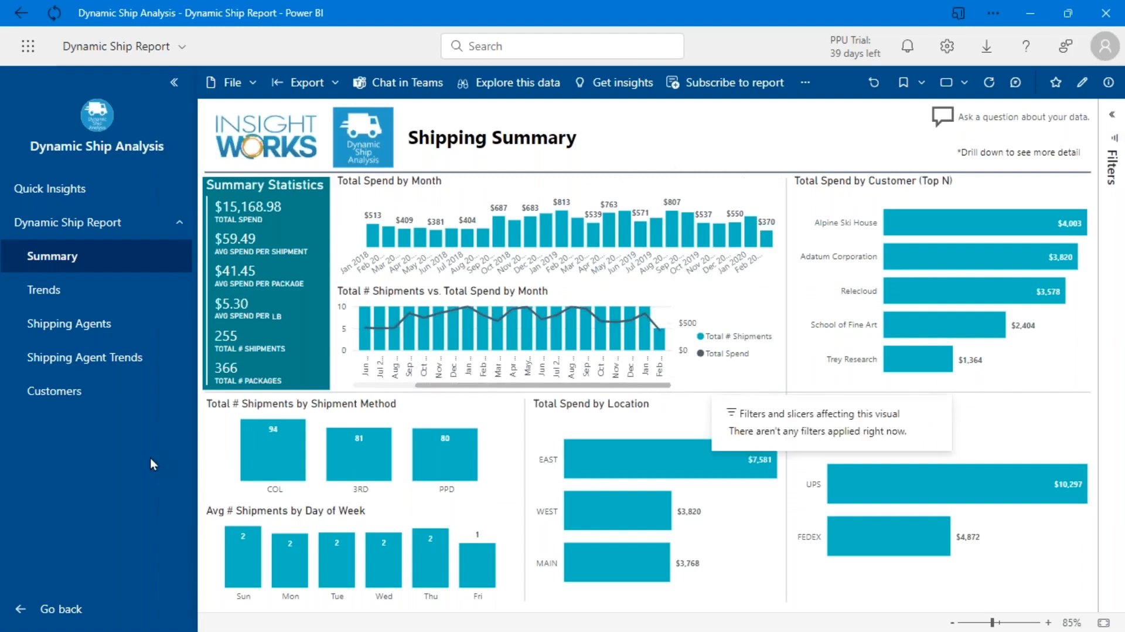
left_click(95, 391)
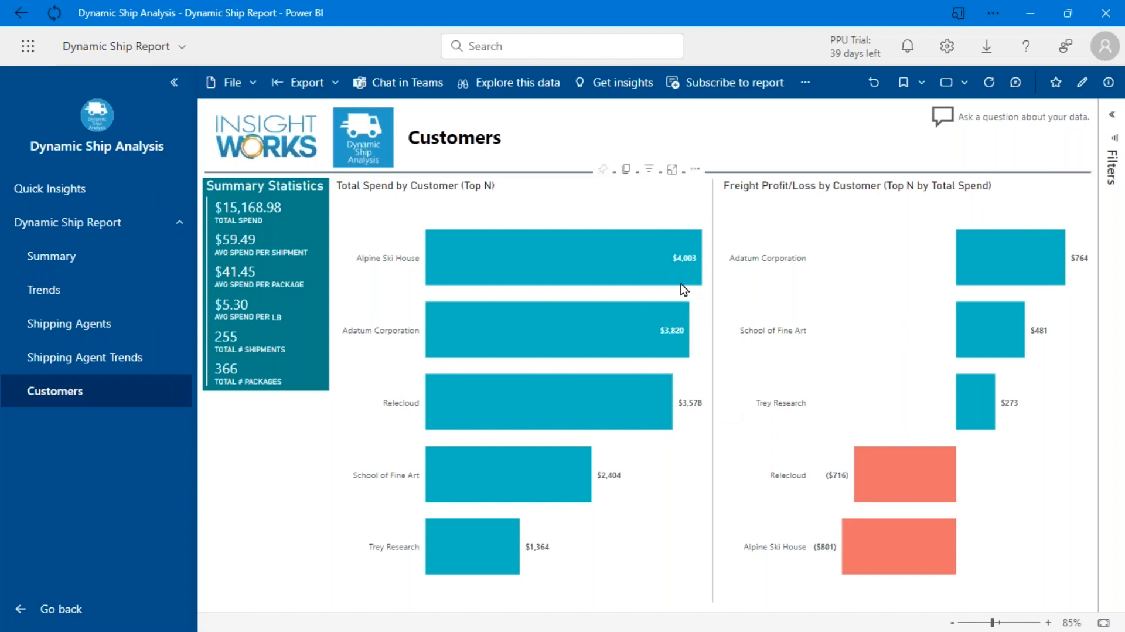
mouse_move(687, 269)
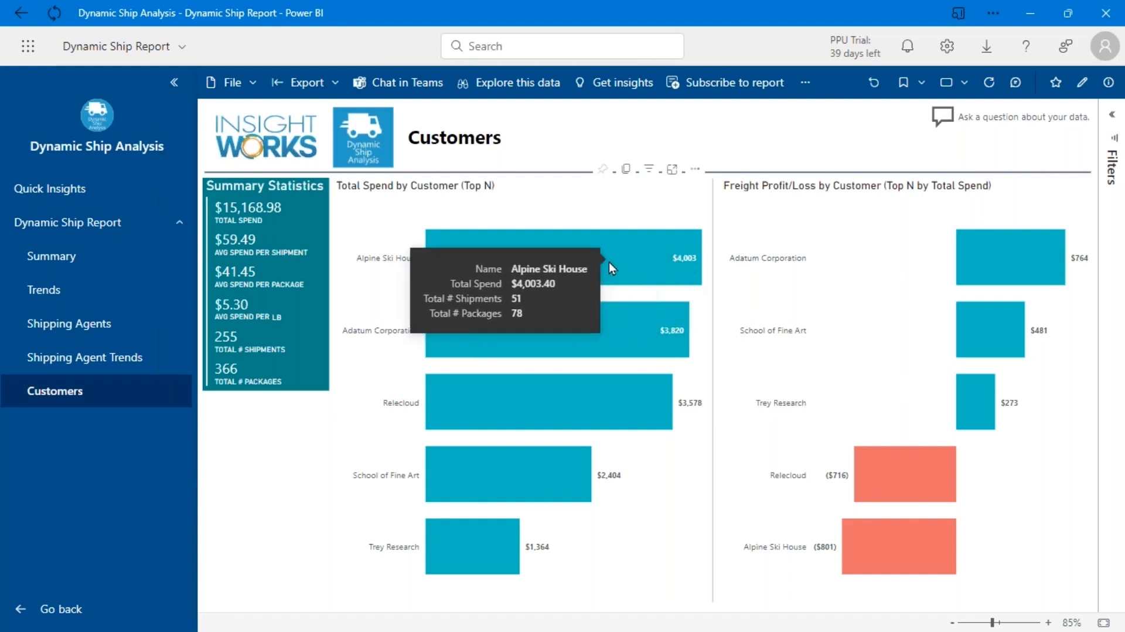
mouse_move(1042, 278)
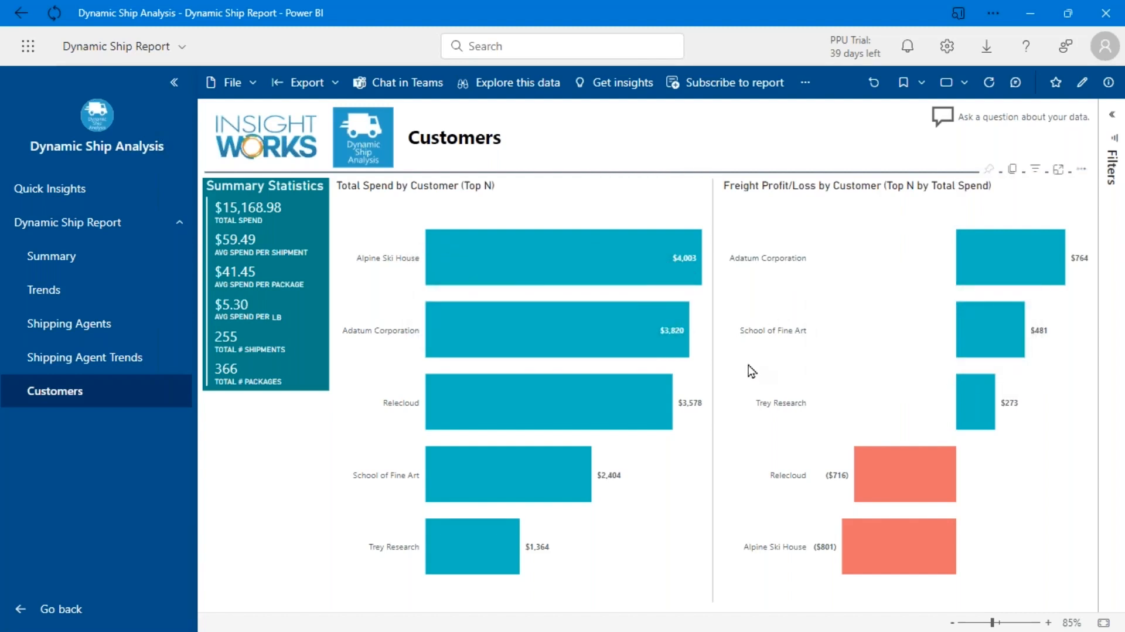
mouse_move(845, 561)
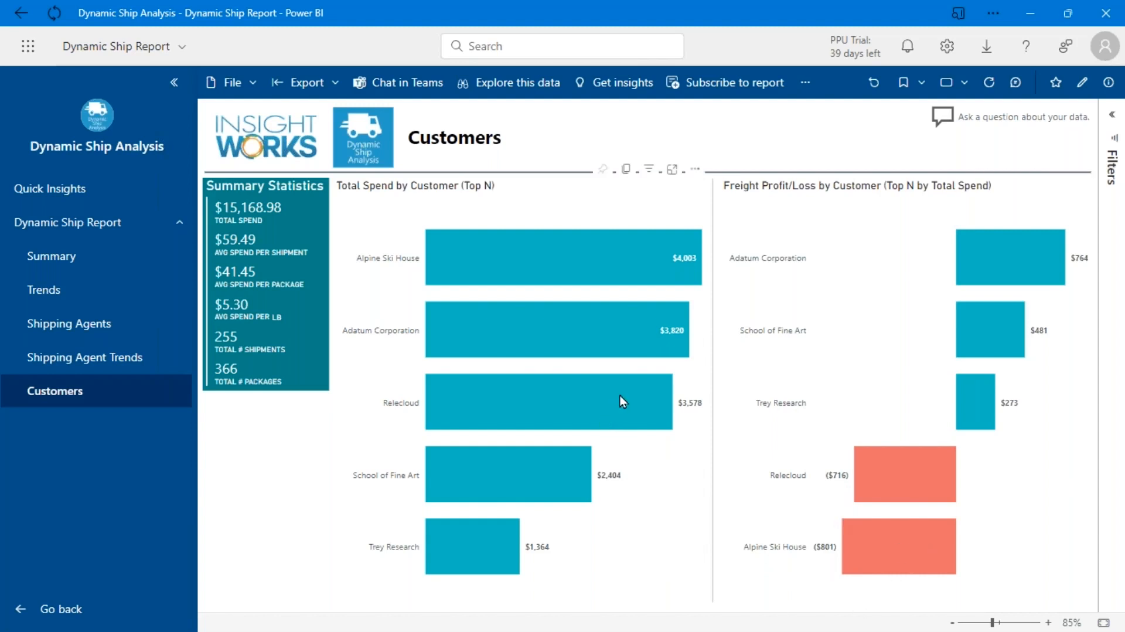
- Open Trends, then Shipping Agent Trends, and inspect the Sep 2018 FEDEX and UPS bars
mouse_move(621, 395)
left_click(92, 299)
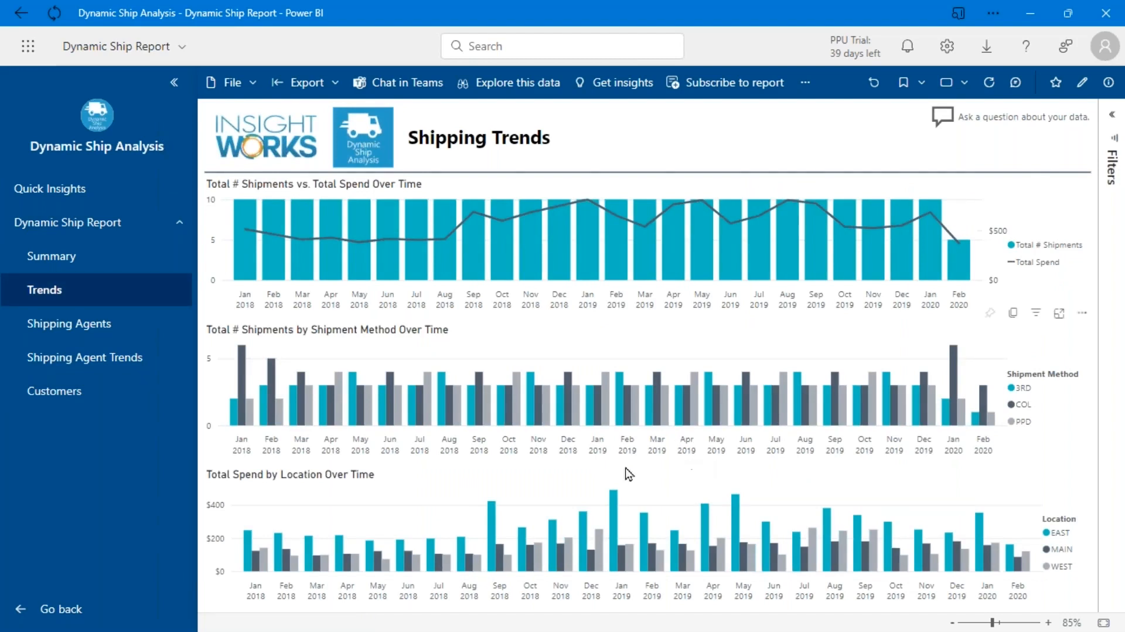
left_click(131, 359)
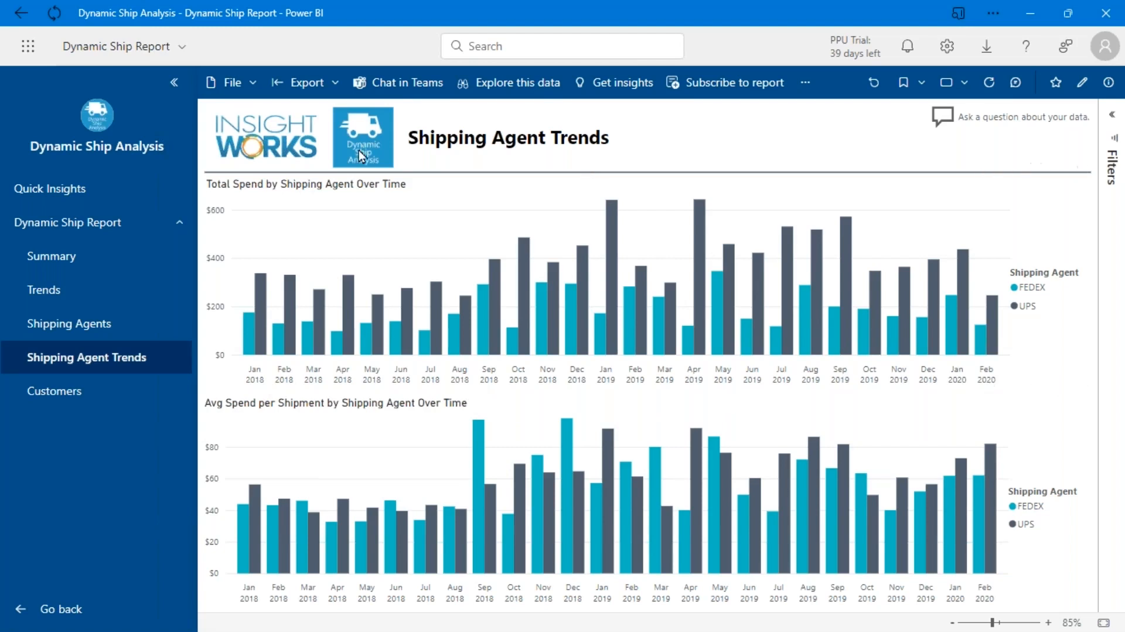
mouse_move(490, 289)
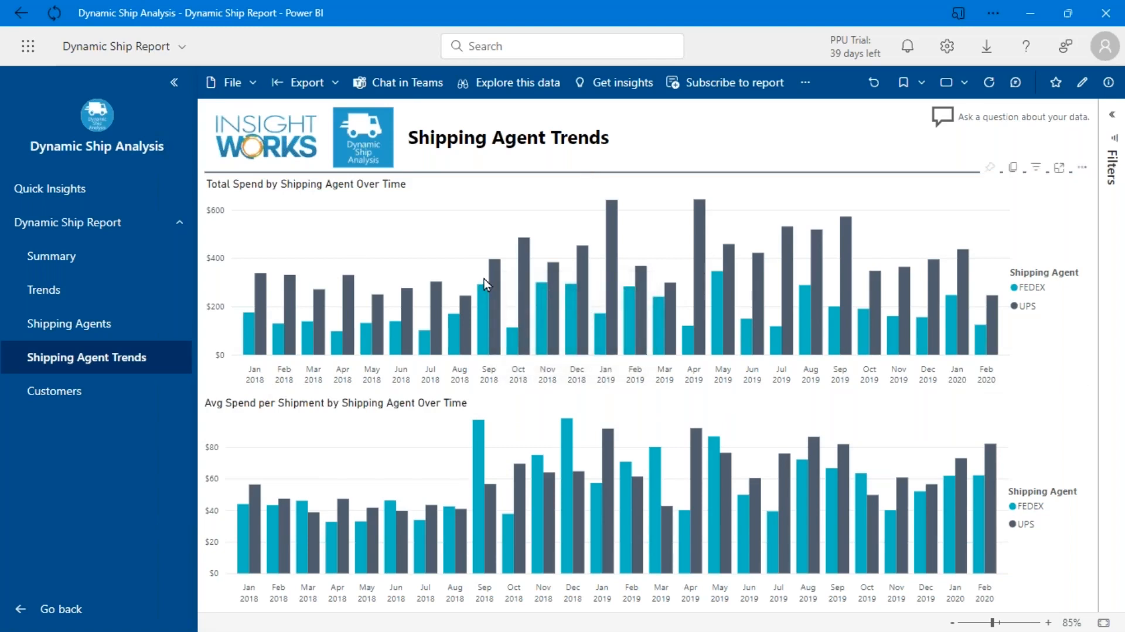
mouse_move(503, 257)
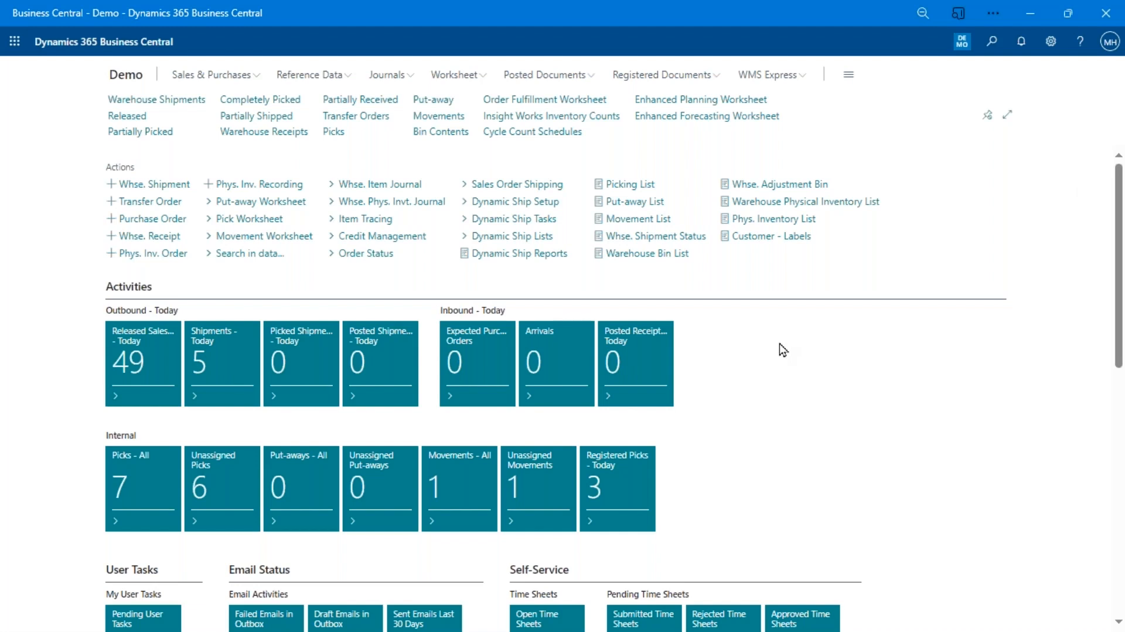
- Open Sales Order Shipping and select order 1001 for New Concepts Furniture
left_click(555, 186)
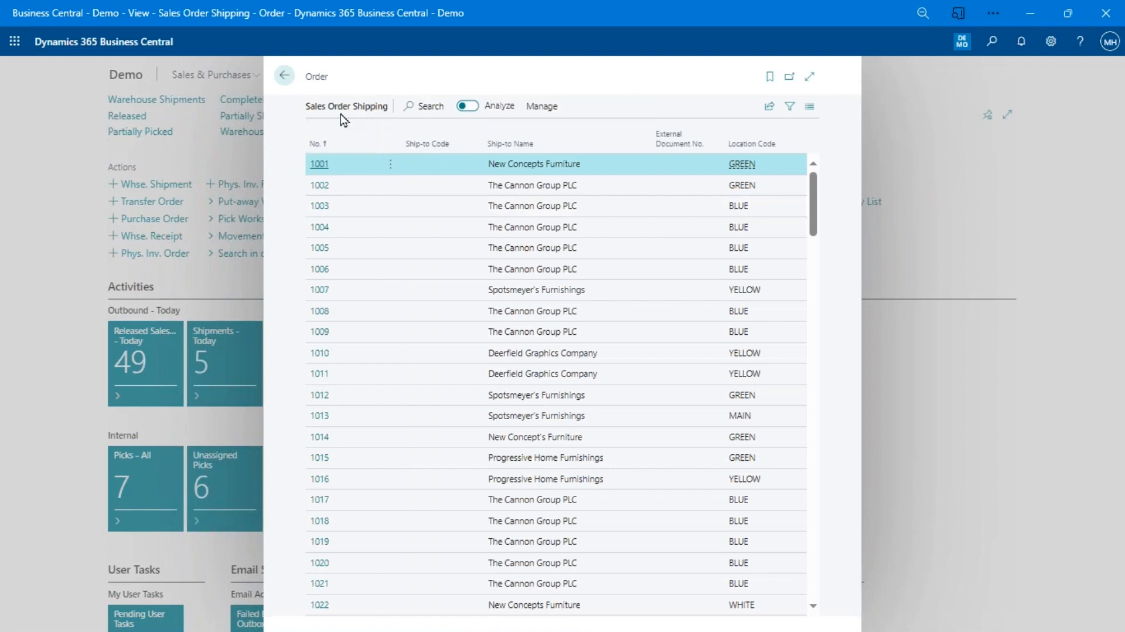
left_click_drag(310, 108, 376, 113)
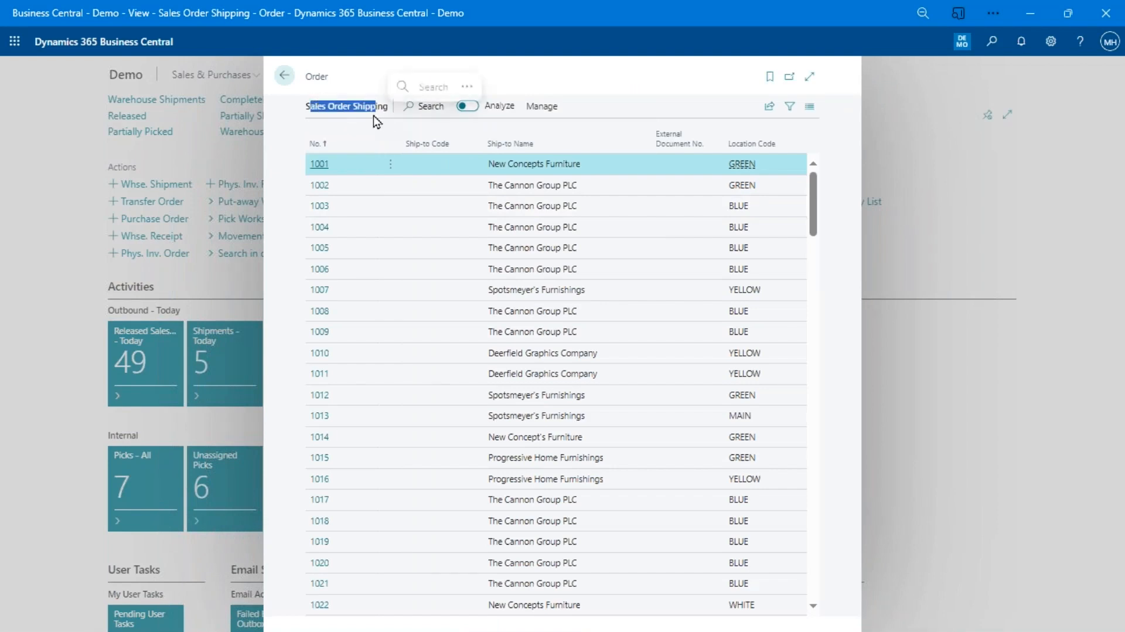
left_click(371, 109)
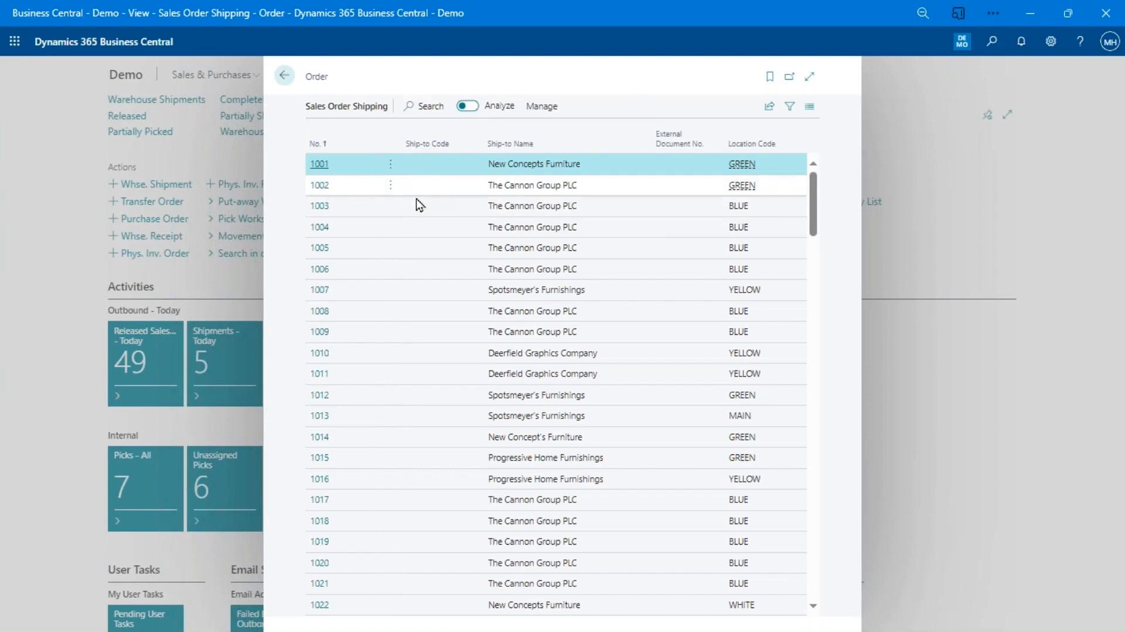
left_click(326, 171)
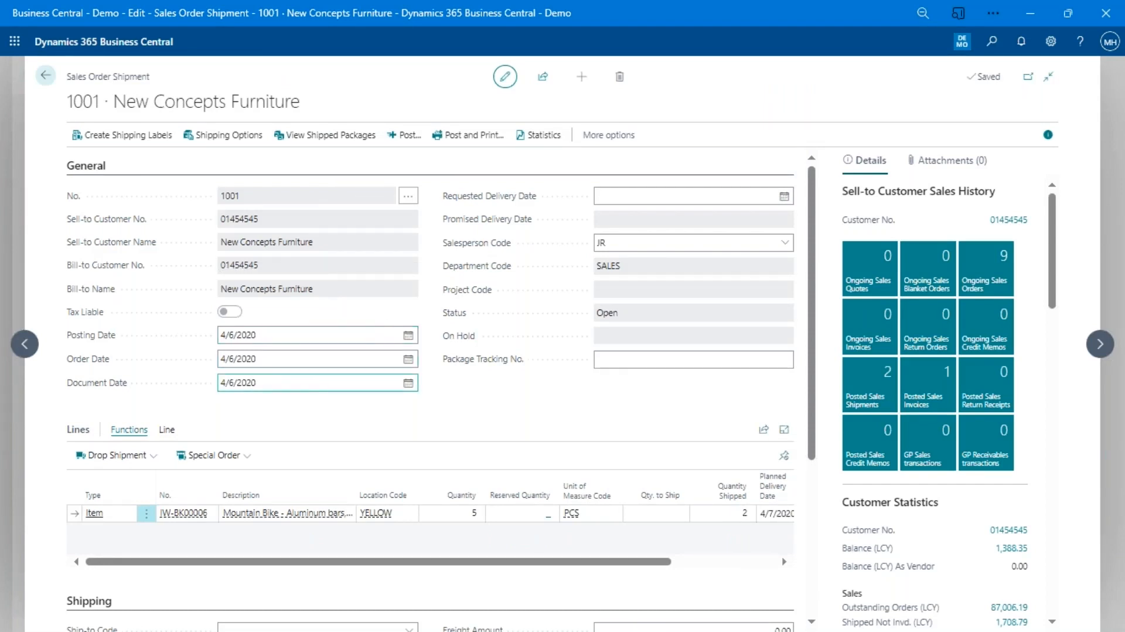
left_click_drag(66, 78, 150, 78)
left_click(184, 87)
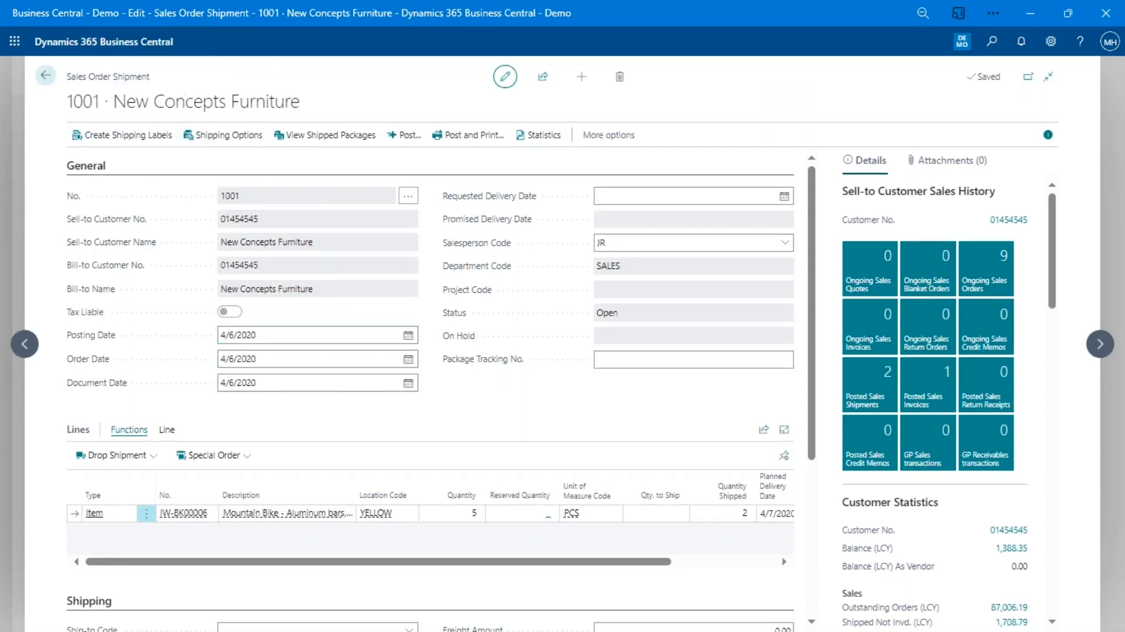
- Enter a 10×5×6 in, 5 lb package in Create Shipping Labels and get the UPS Ground label
left_click(123, 147)
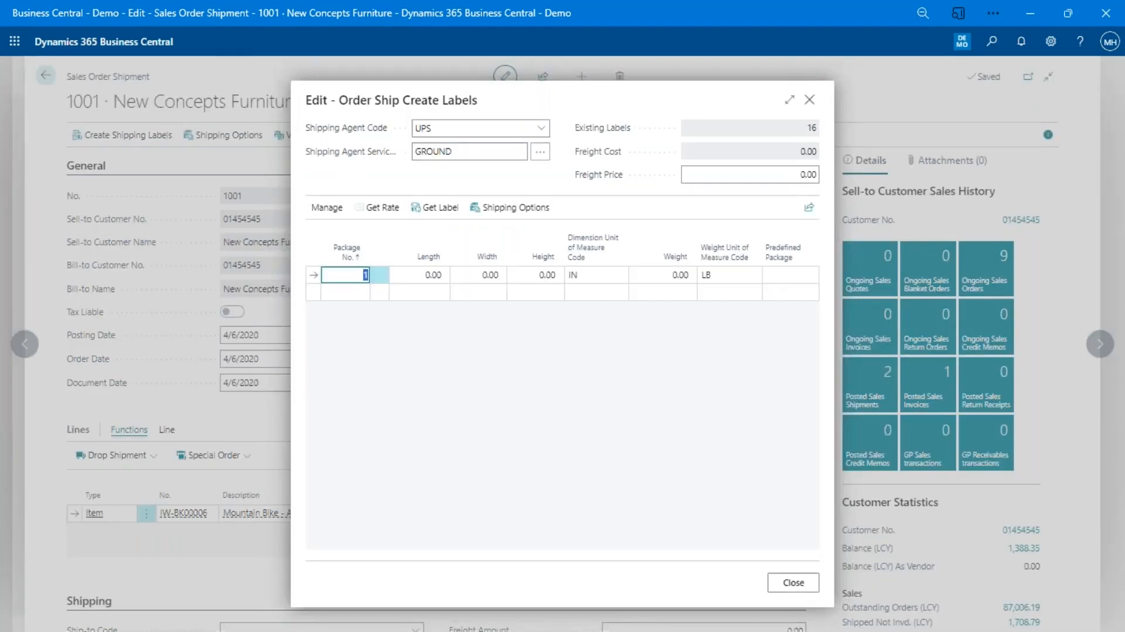
left_click(419, 275)
type("10")
key("Tab")
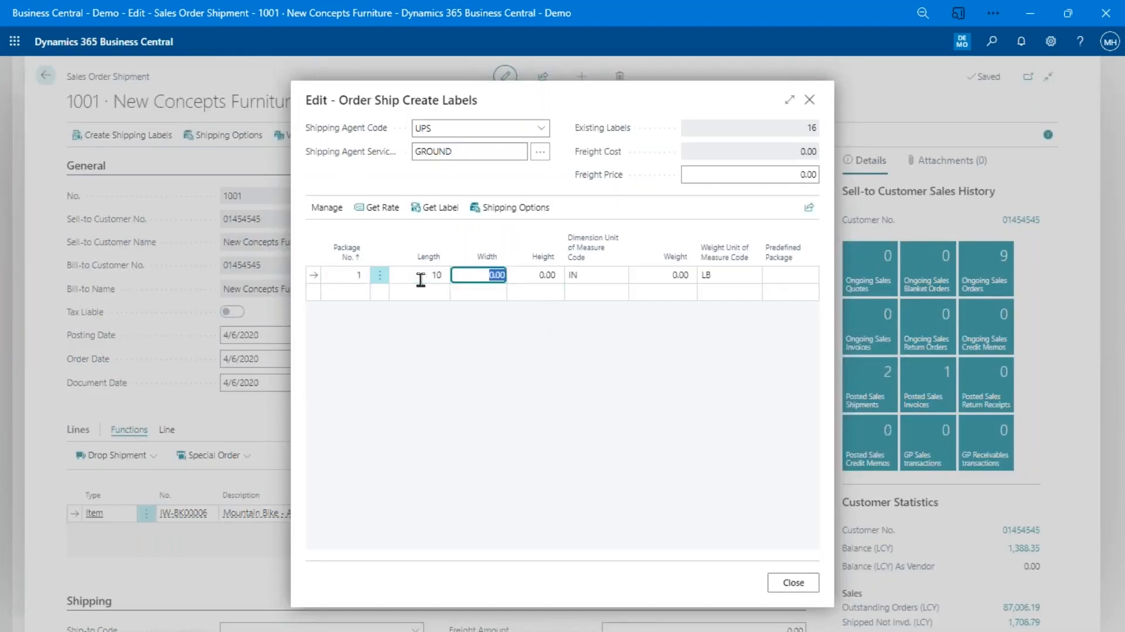
type("5")
key("Tab")
type("6")
key("Tab")
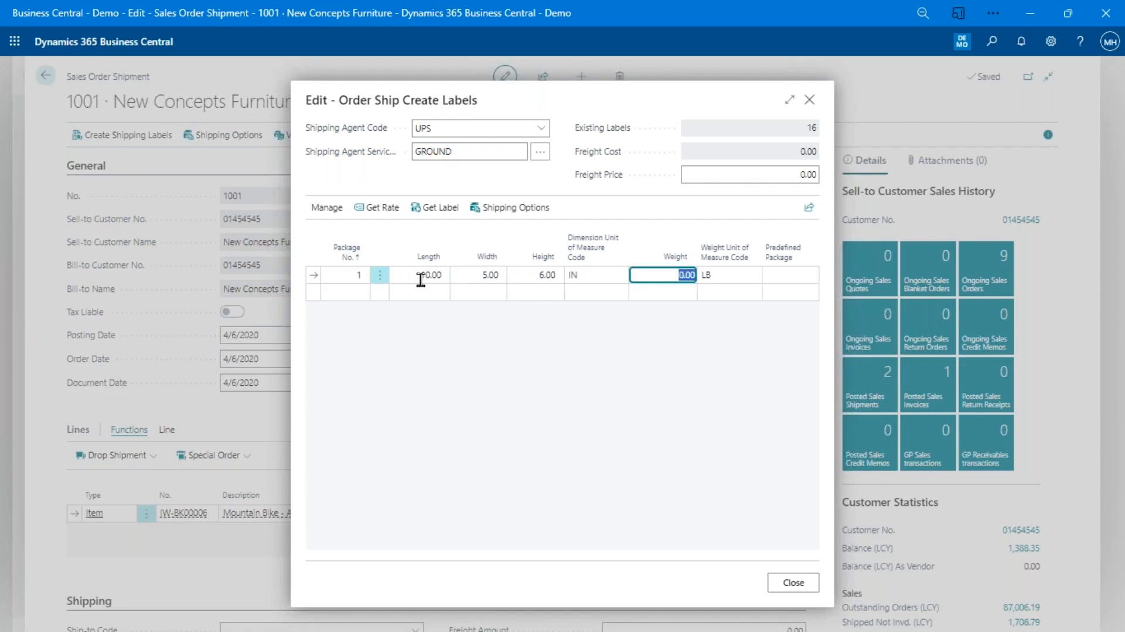
type("5")
key("Tab")
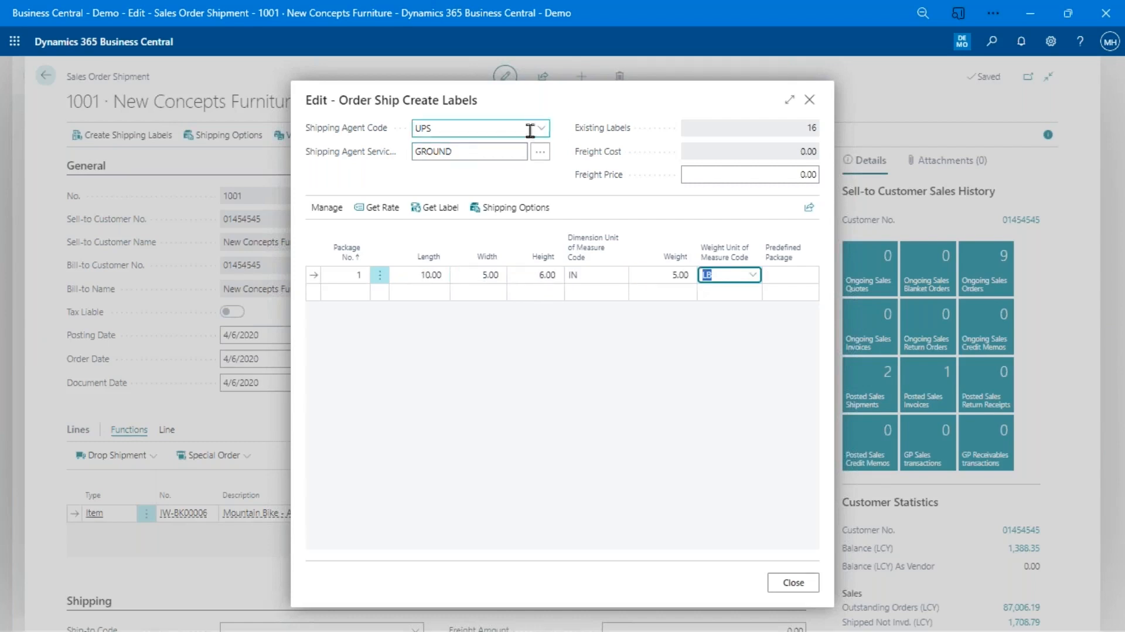
left_click(428, 216)
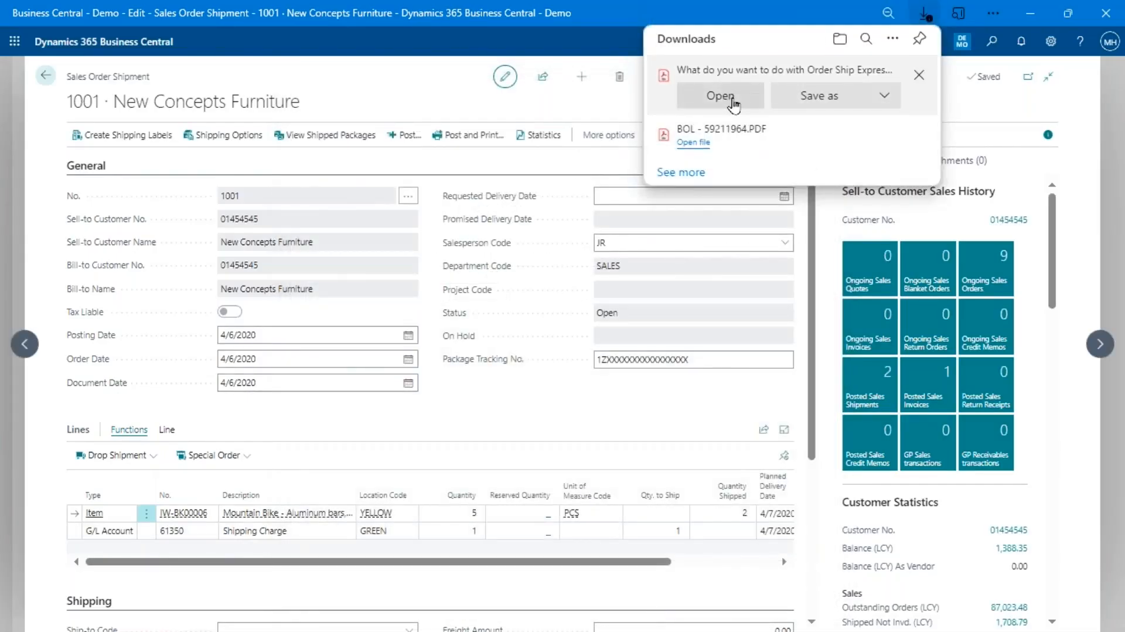
- Open the downloaded UPS Ground carrier label PDF, then switch back to the order
left_click(714, 98)
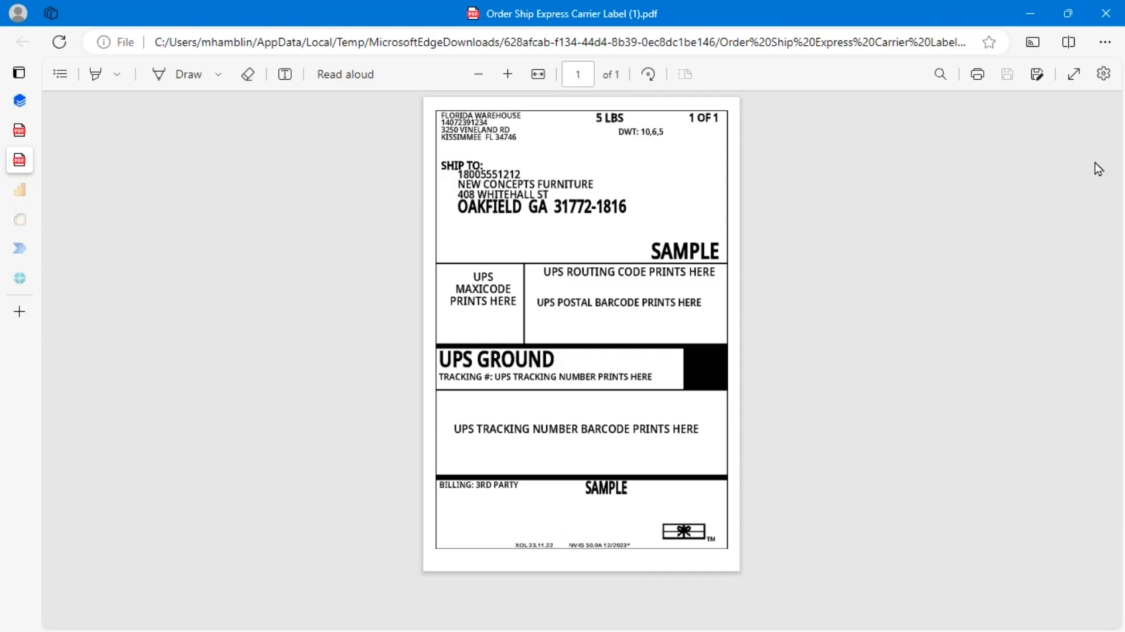
key("alt+Tab")
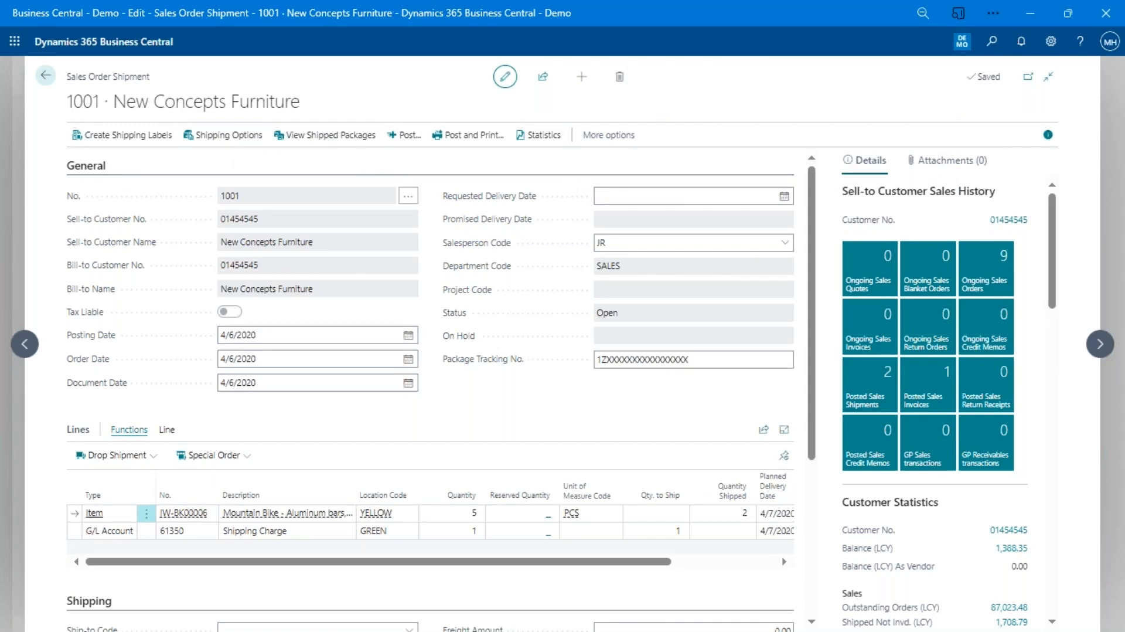
- Review the new package tracking number on order 1001
left_click(727, 355)
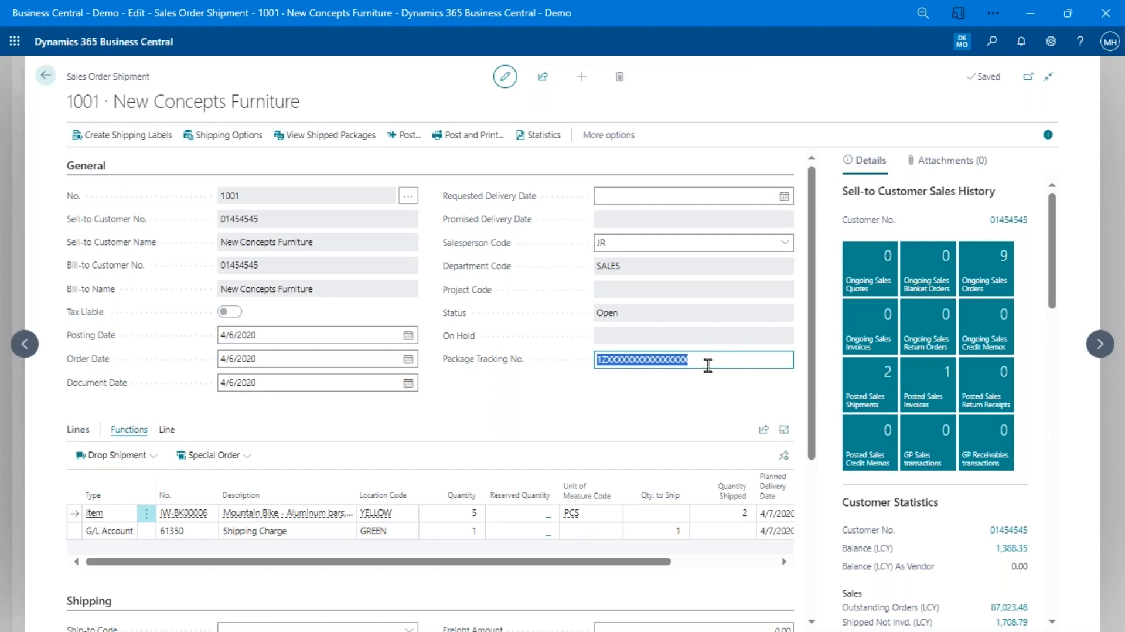
scroll(694, 375, "down", 2)
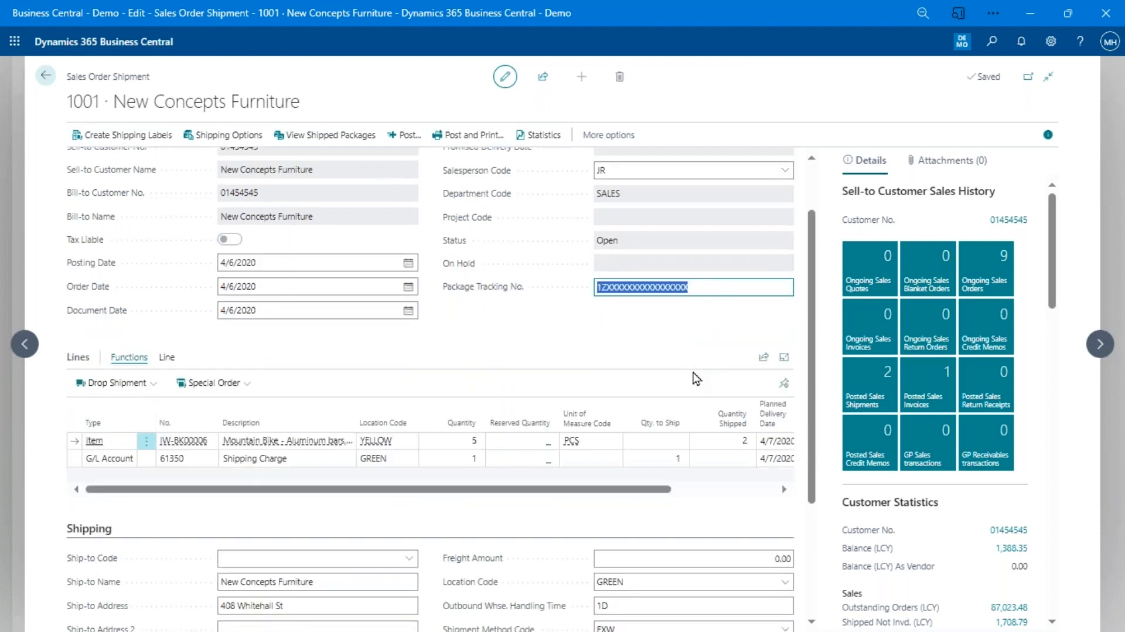
scroll(695, 375, "up", 2)
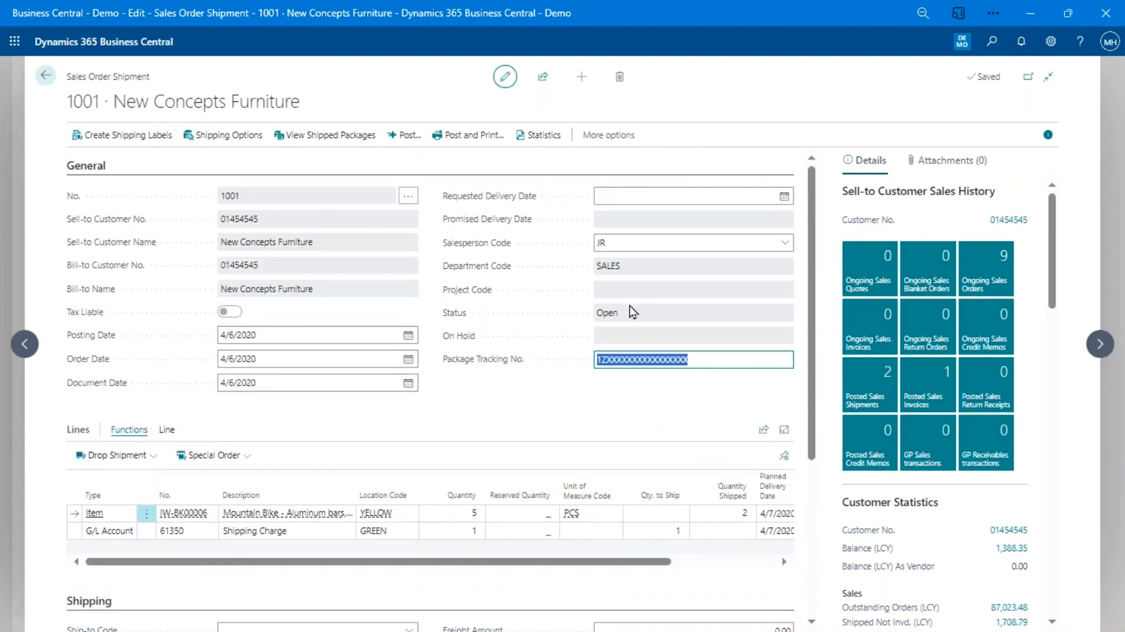
left_click_drag(625, 561, 342, 579)
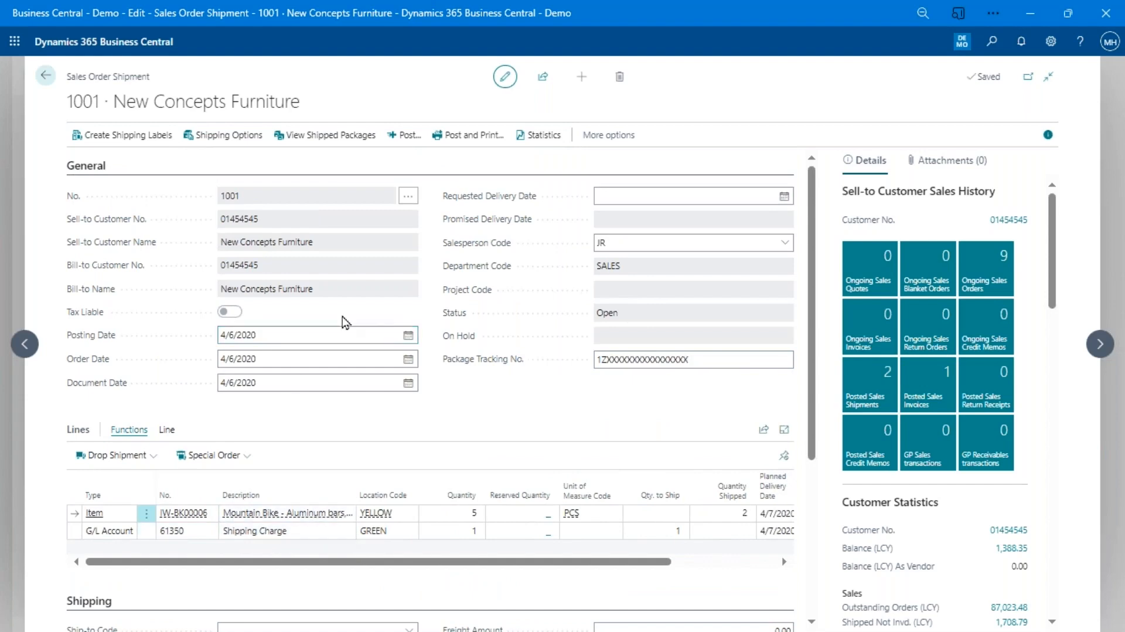
- Close order 1001 and the shipping list, then advance to the Pricing slide
key("Escape")
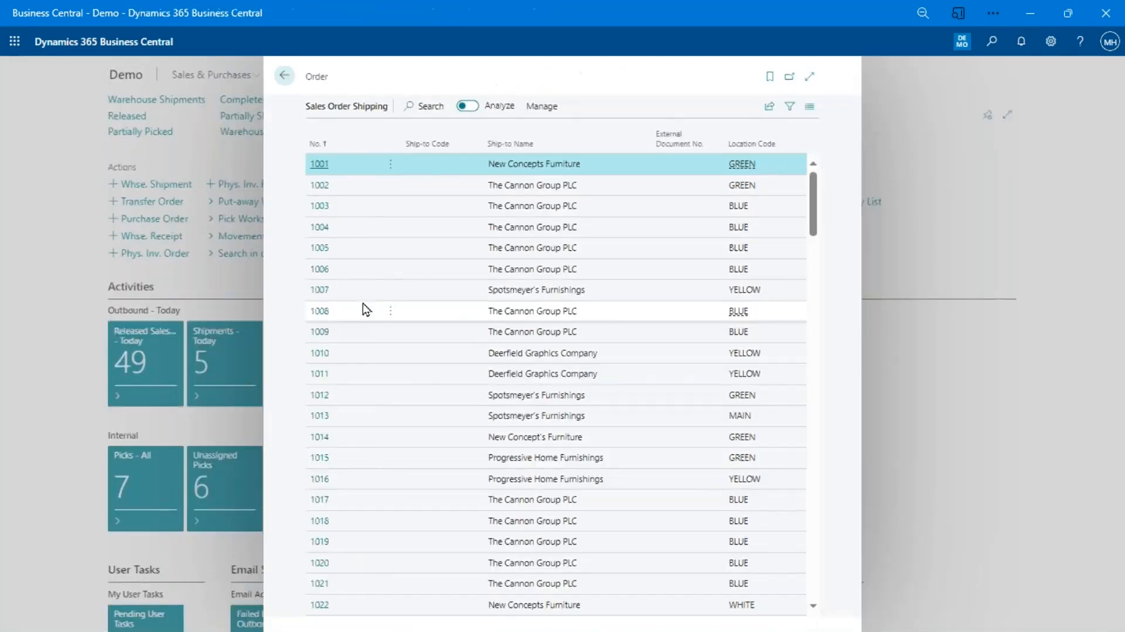
key("Escape")
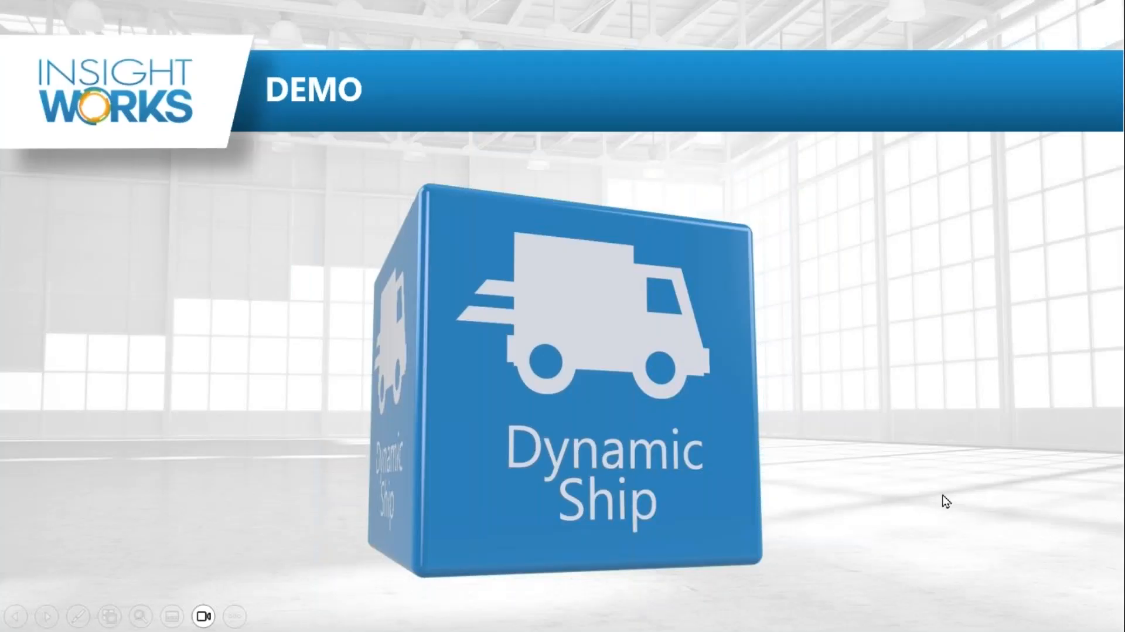
left_click(946, 501)
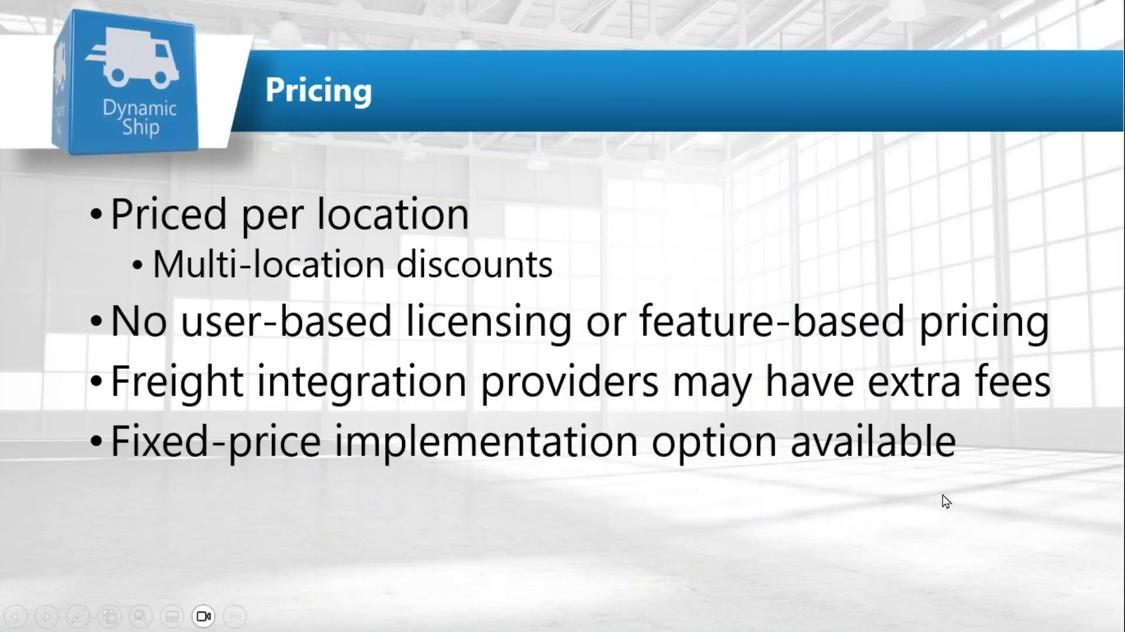